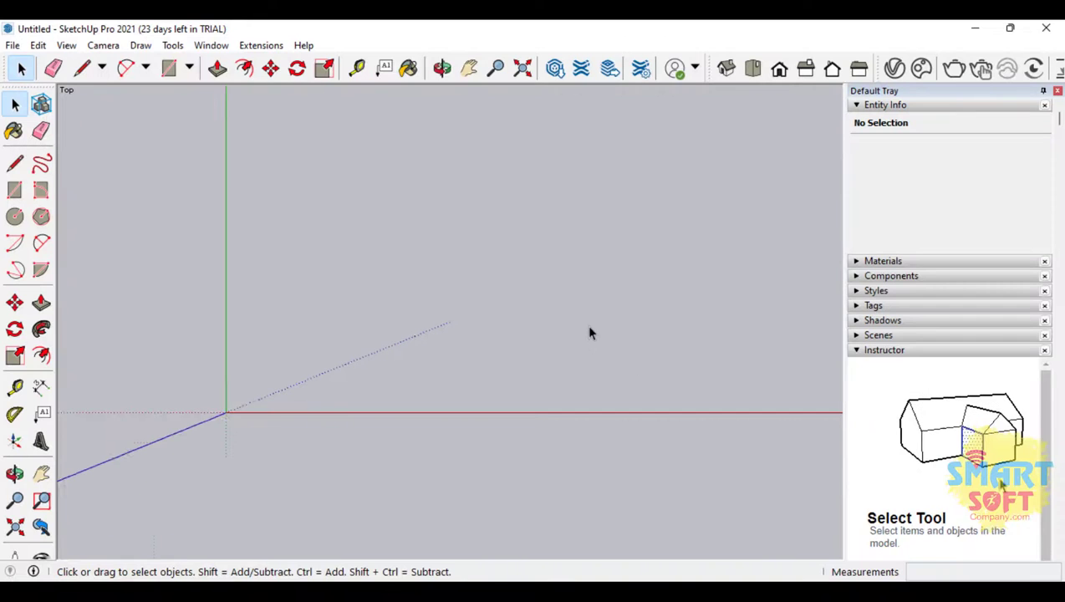
pyautogui.click(14, 387)
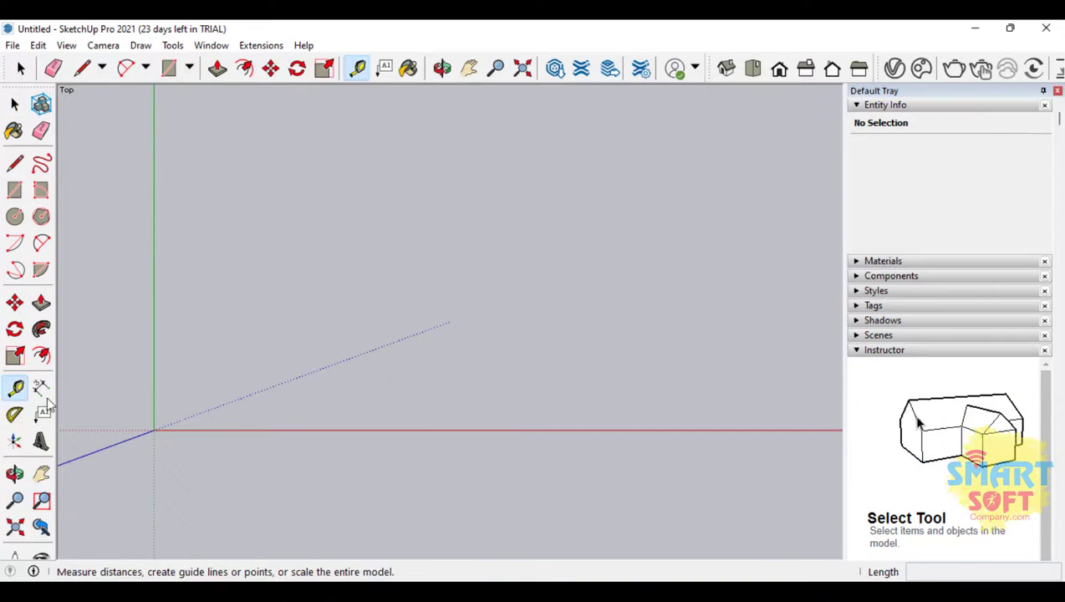
pyautogui.click(154, 412)
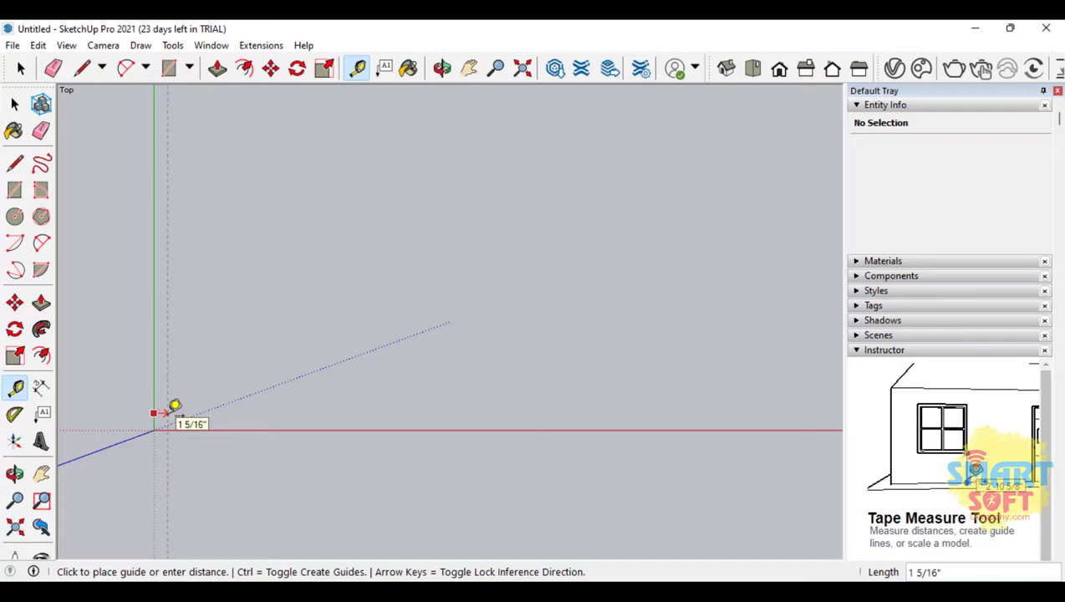
pyautogui.scroll(2, 173, 406)
pyautogui.press('Escape')
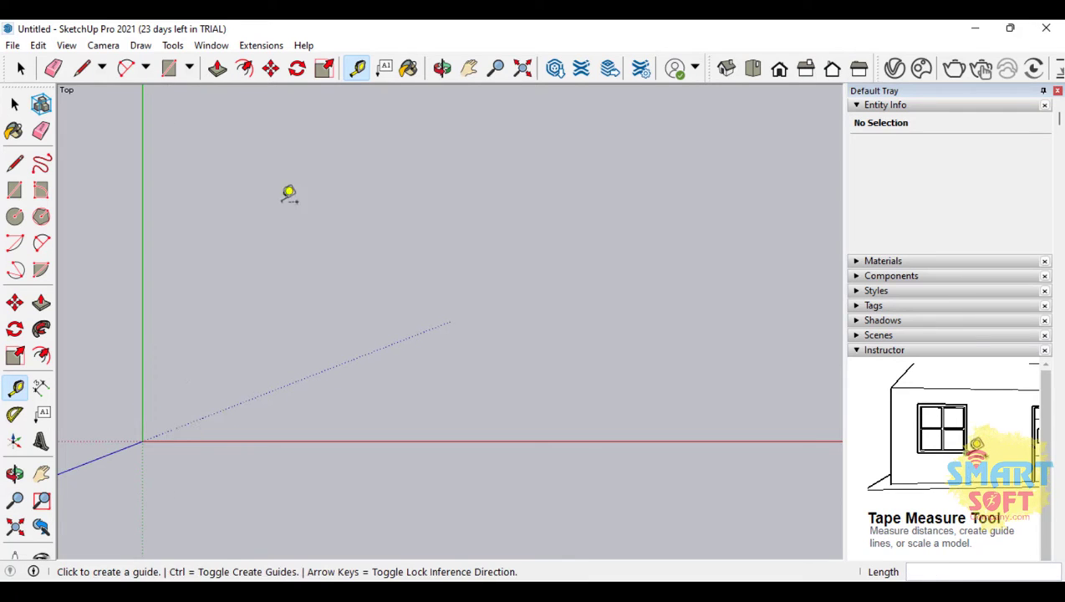
# Configure the model units to Decimal format with length in meters and a display precision of 0.0 m
pyautogui.click(216, 46)
pyautogui.click(261, 127)
pyautogui.click(141, 132)
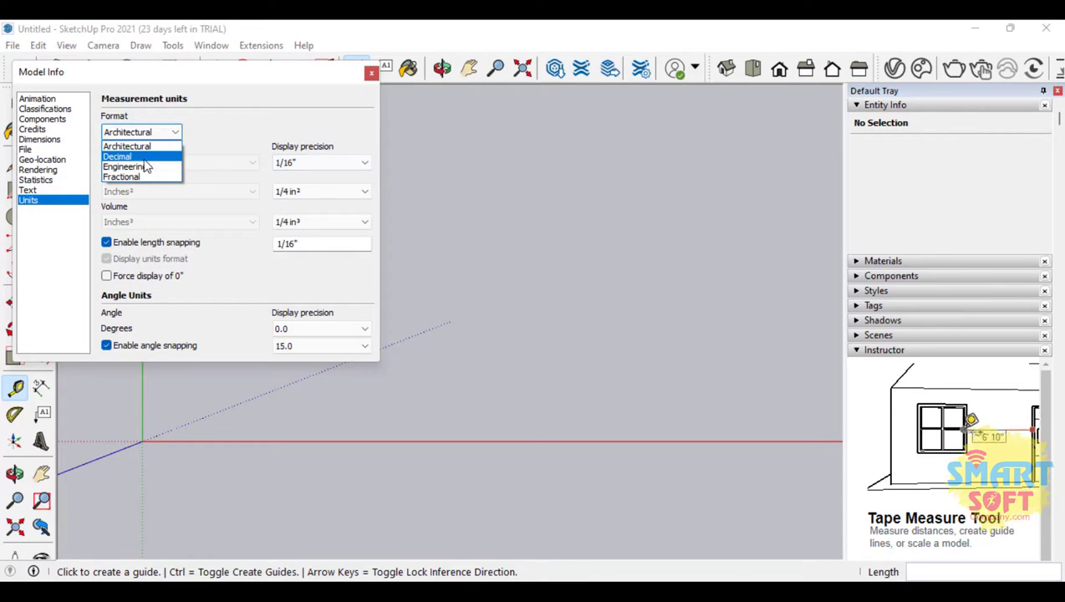
pyautogui.click(144, 159)
pyautogui.click(176, 162)
pyautogui.click(159, 228)
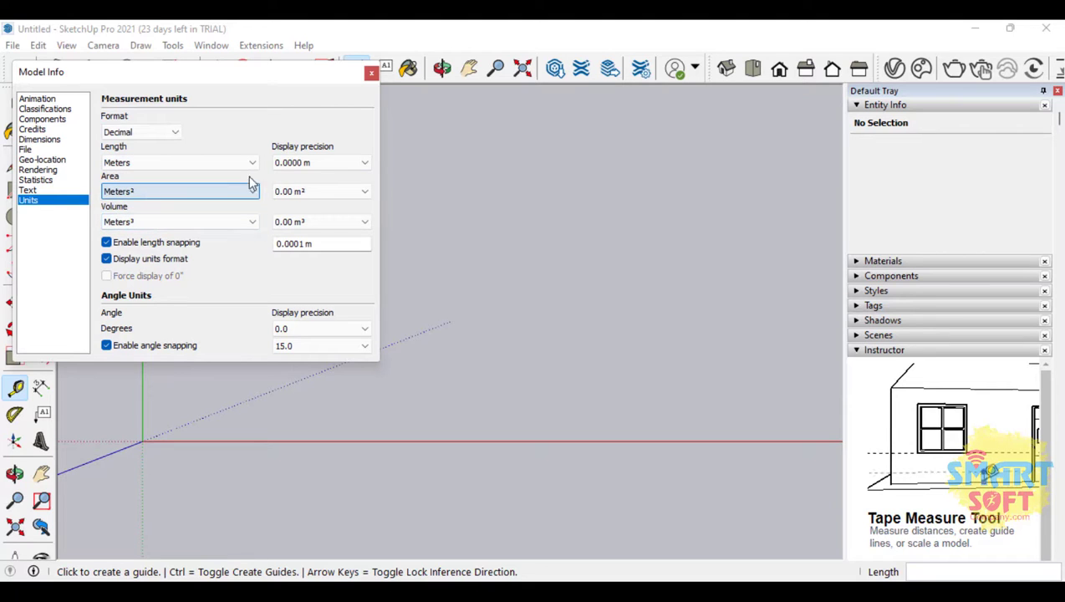
pyautogui.click(321, 162)
pyautogui.click(321, 184)
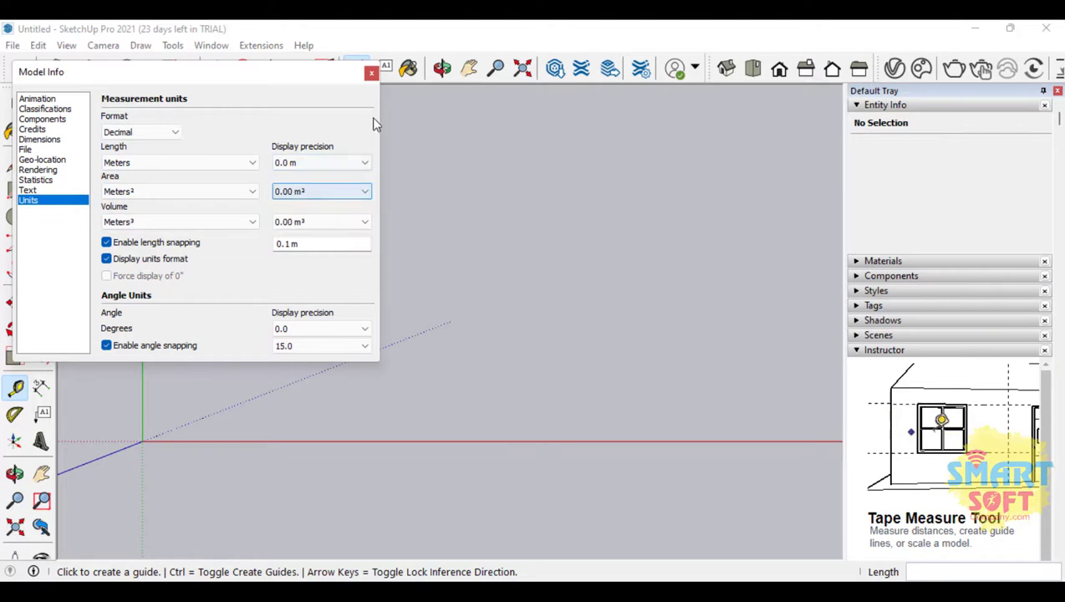
pyautogui.click(371, 73)
# Place guide lines directly on the green axis with the Tape Measure, at a 0.0 m offset
pyautogui.click(147, 386)
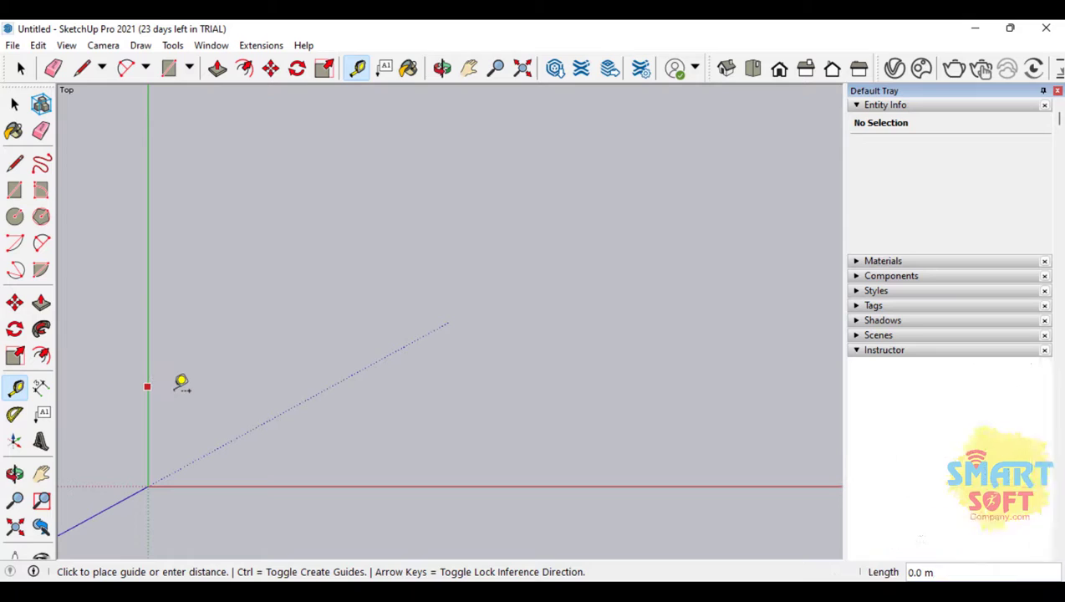
pyautogui.click(155, 357)
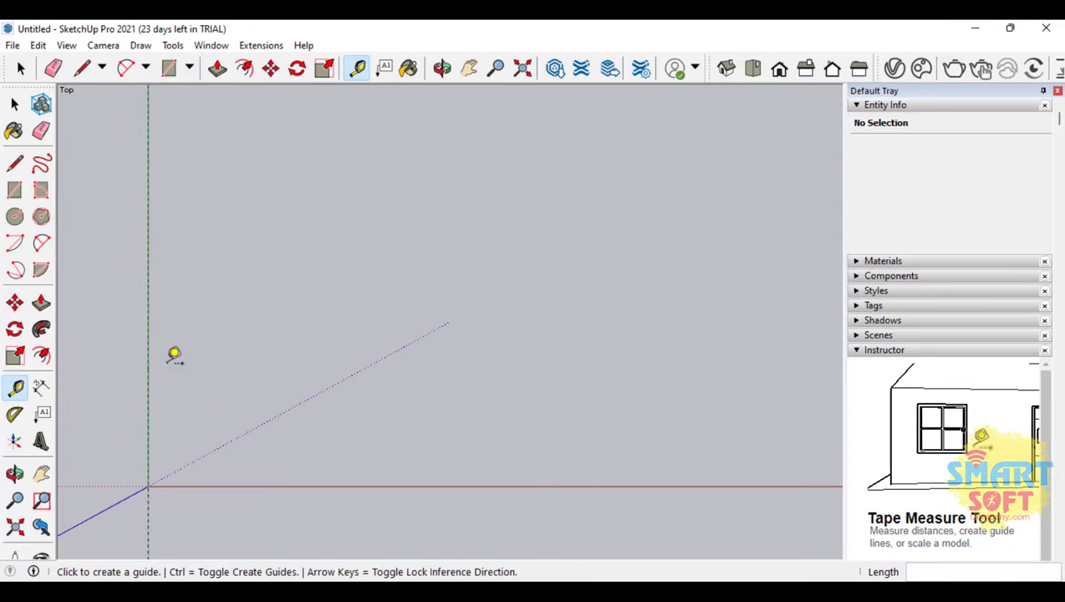
pyautogui.click(158, 360)
pyautogui.click(221, 366)
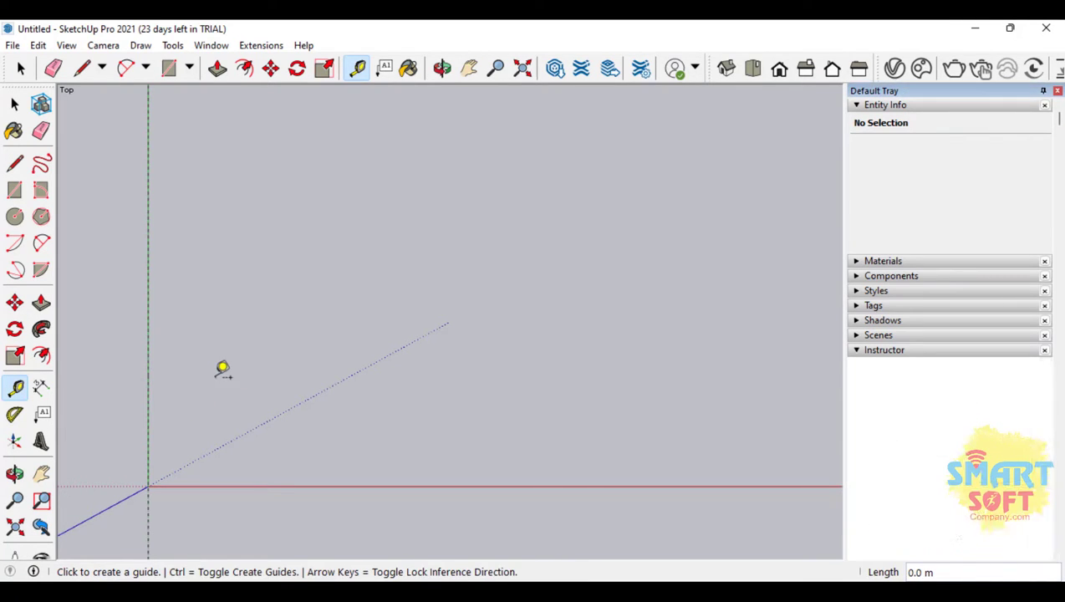
pyautogui.click(157, 356)
pyautogui.click(163, 357)
pyautogui.click(167, 358)
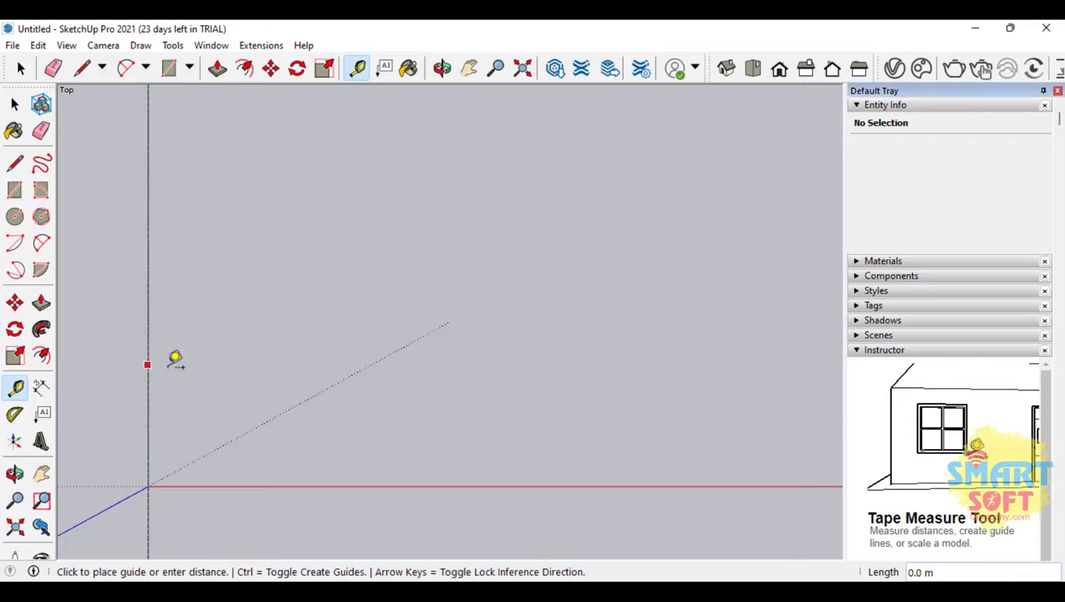
pyautogui.click(151, 358)
pyautogui.click(41, 386)
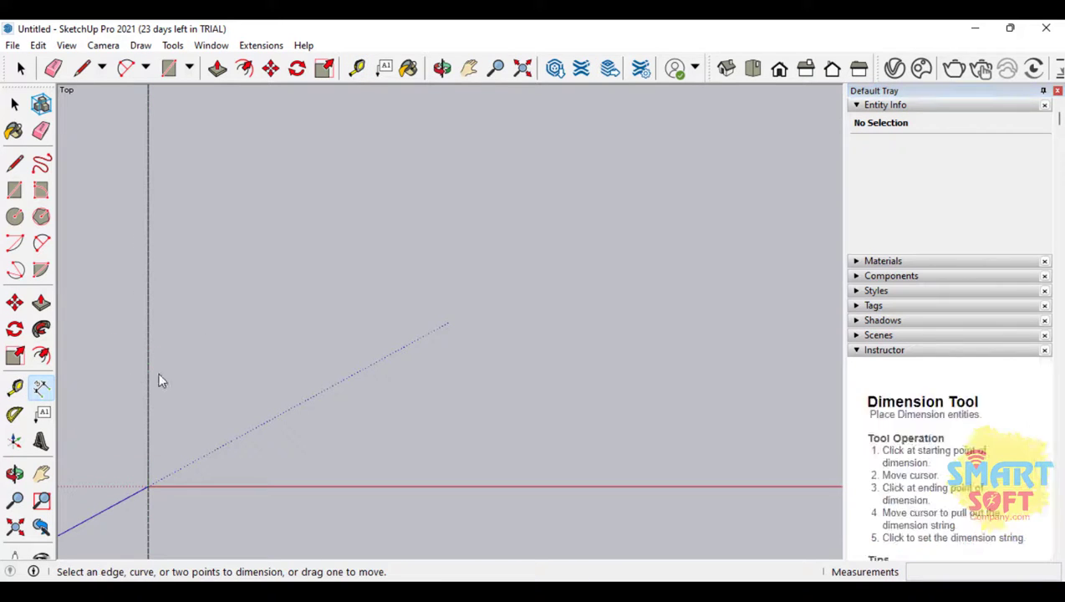
pyautogui.click(147, 372)
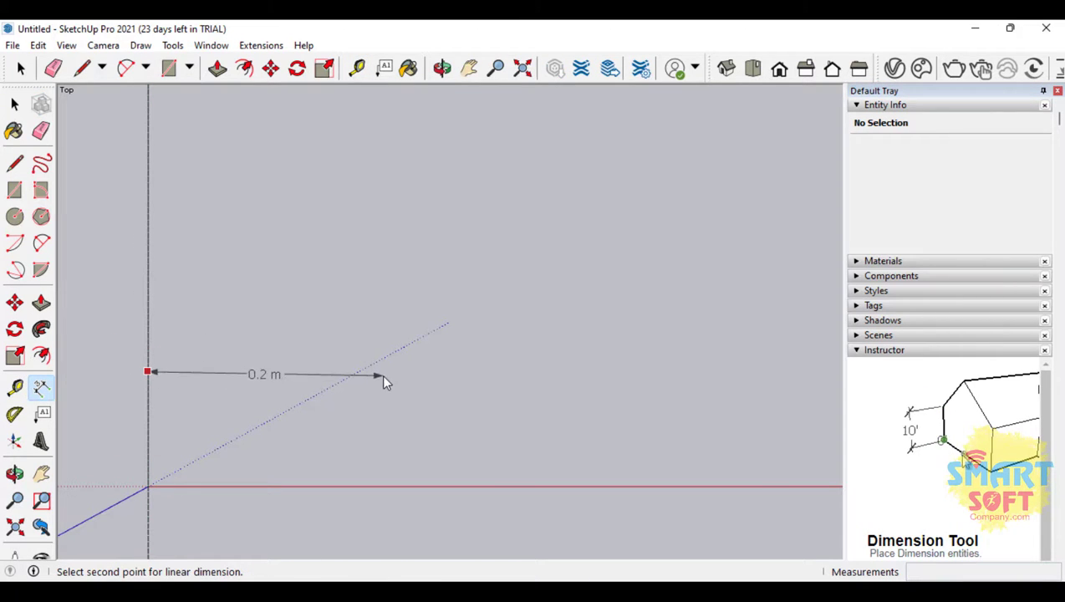
pyautogui.scroll(-3, 752, 359)
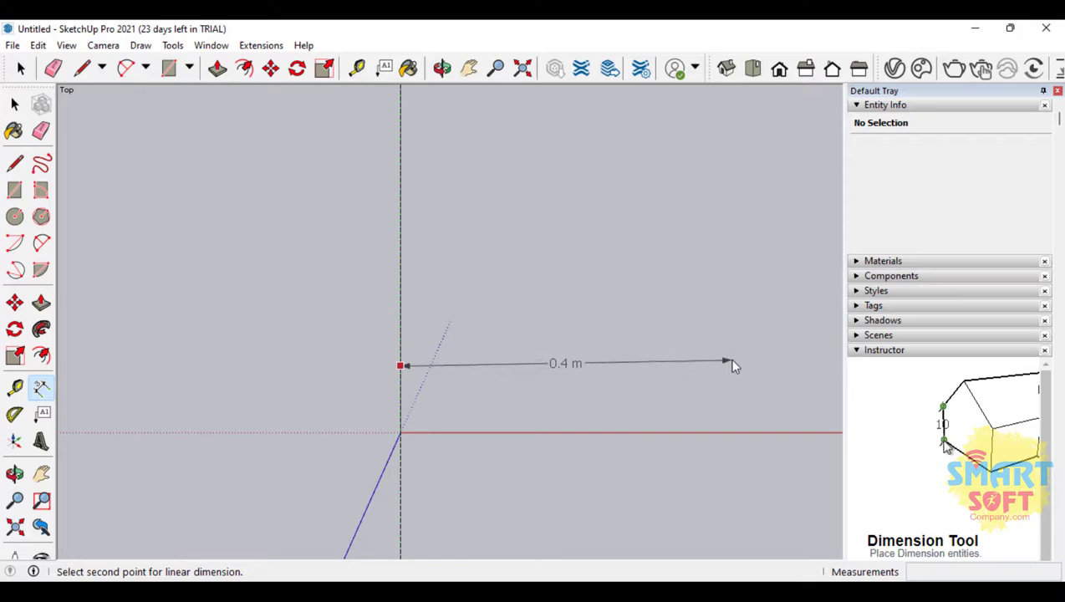
pyautogui.scroll(-3, 402, 368)
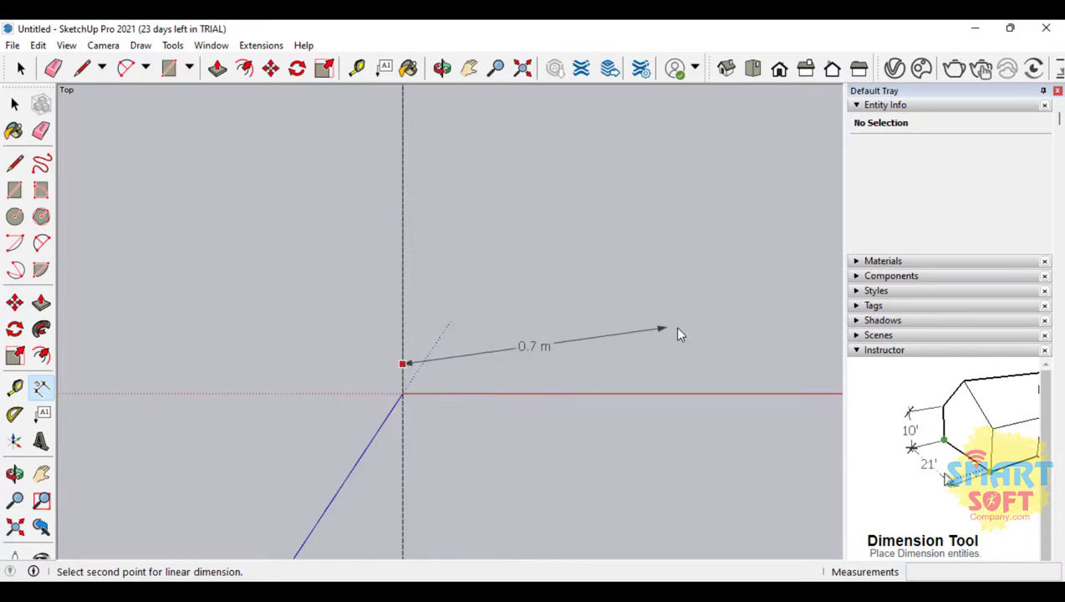
pyautogui.press('Escape')
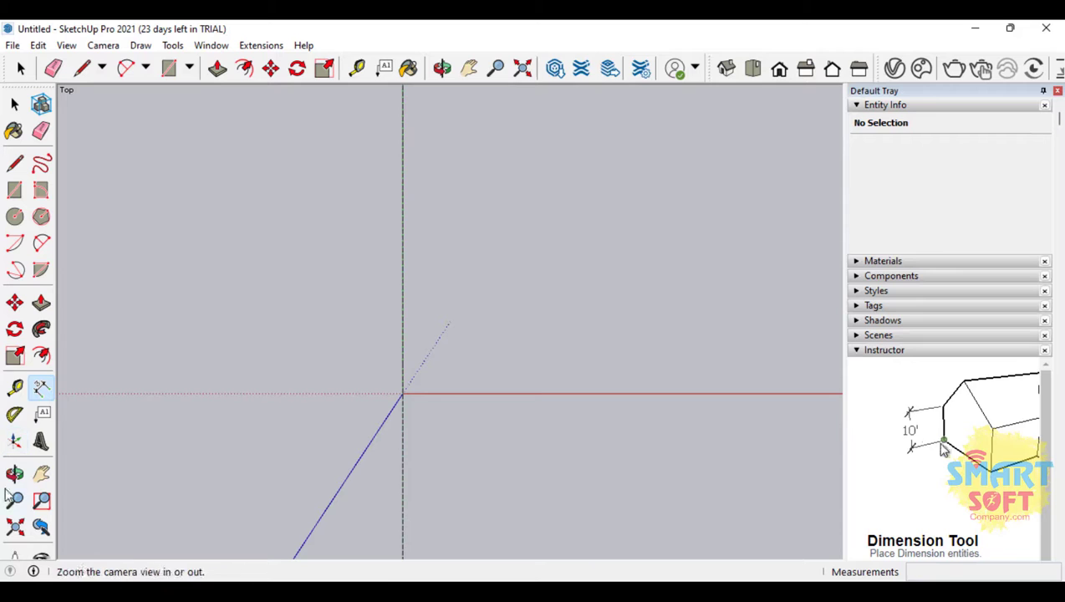
# Add a guide line parallel to the green axis, offset 0.5 m along the red axis
pyautogui.click(16, 389)
pyautogui.click(402, 321)
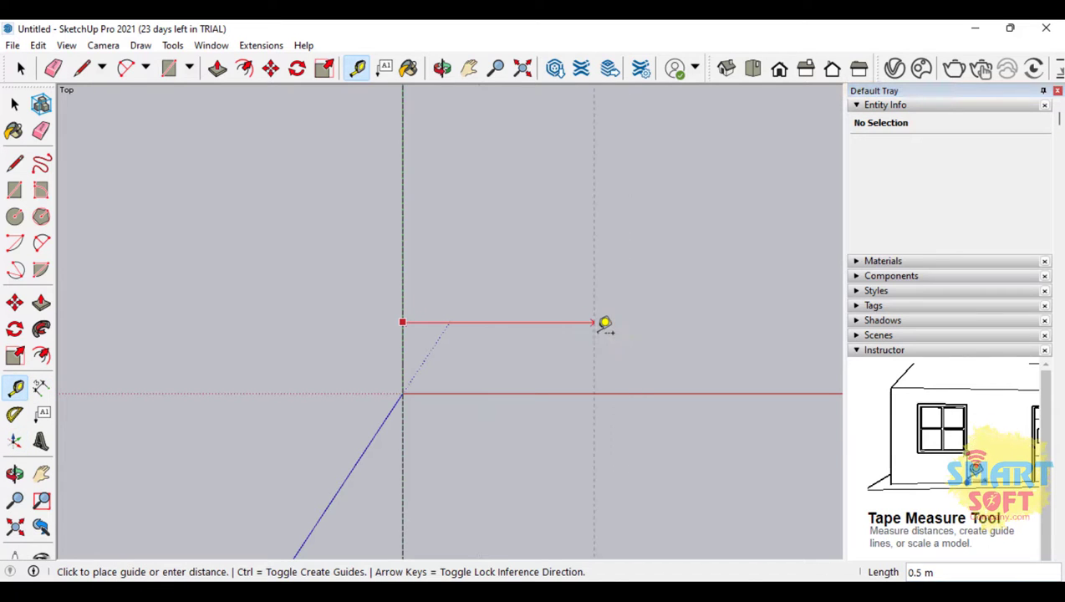
pyautogui.click(605, 324)
# Draw a rectangle from the origin between the two vertical guides, about 0.5 m wide and 15 m long along the green axis
pyautogui.scroll(-5, 264, 372)
pyautogui.press('r')
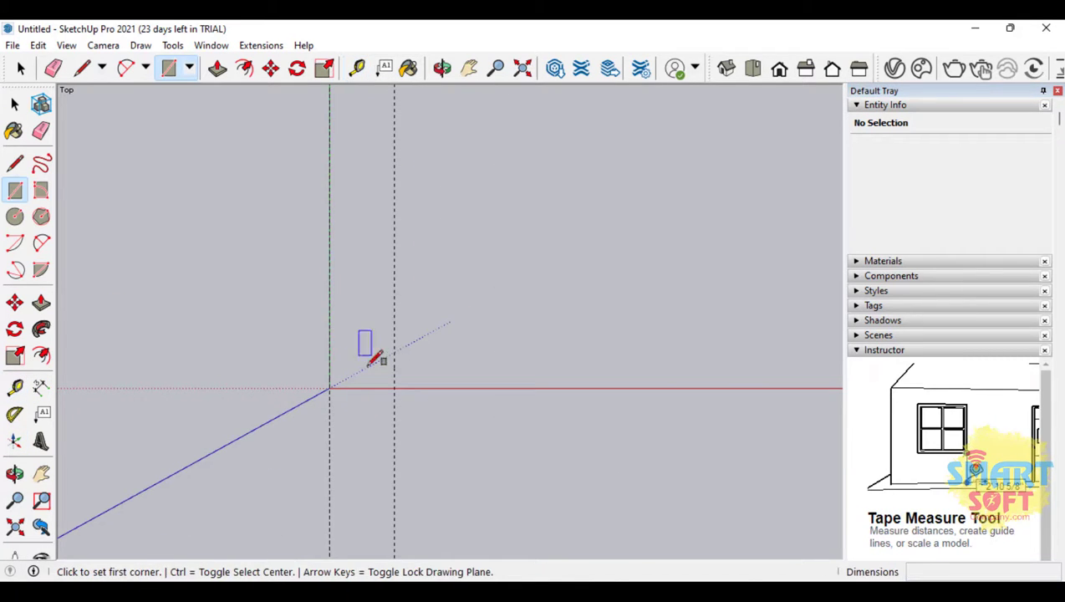
pyautogui.click(329, 388)
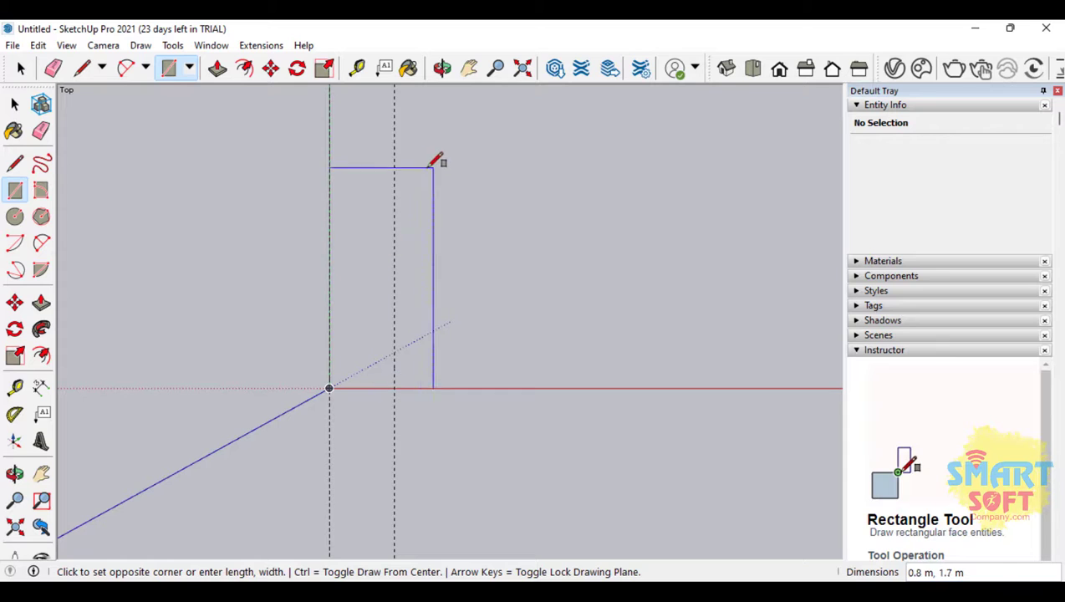
pyautogui.moveTo(434, 162); pyautogui.dragTo(338, 406, button='middle')
pyautogui.scroll(2, 358, 90)
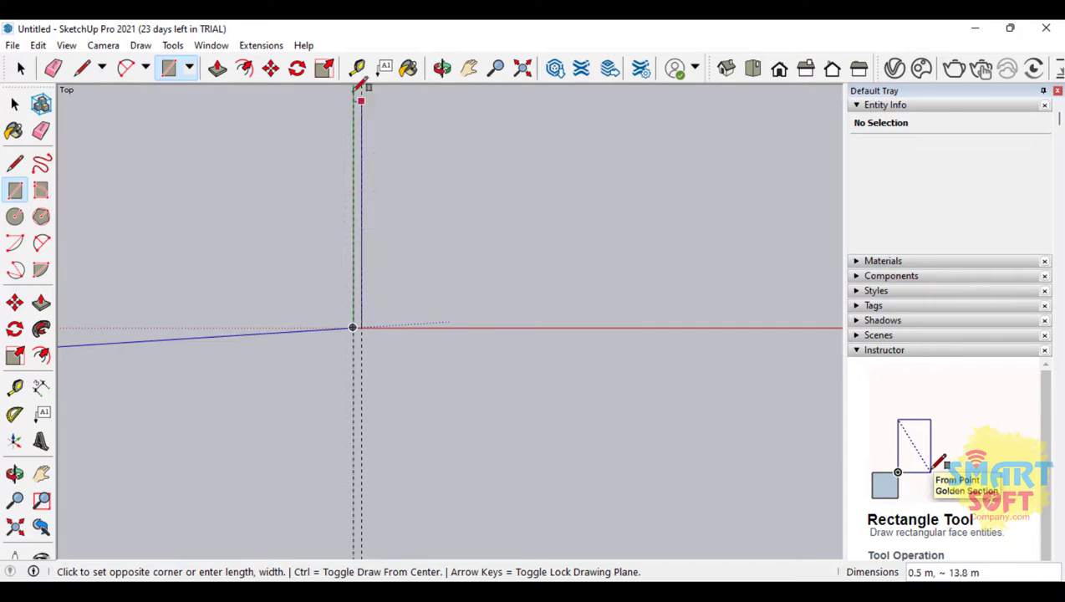
pyautogui.scroll(-2, 349, 250)
pyautogui.scroll(3, 349, 92)
pyautogui.scroll(2, 344, 107)
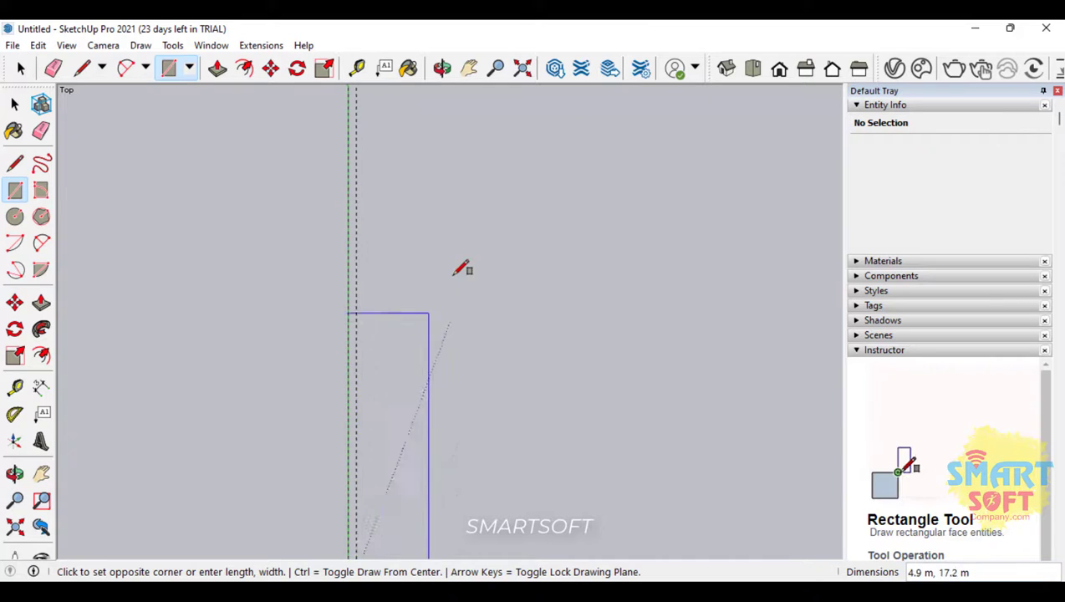
pyautogui.scroll(-2, 403, 335)
pyautogui.scroll(2, 381, 359)
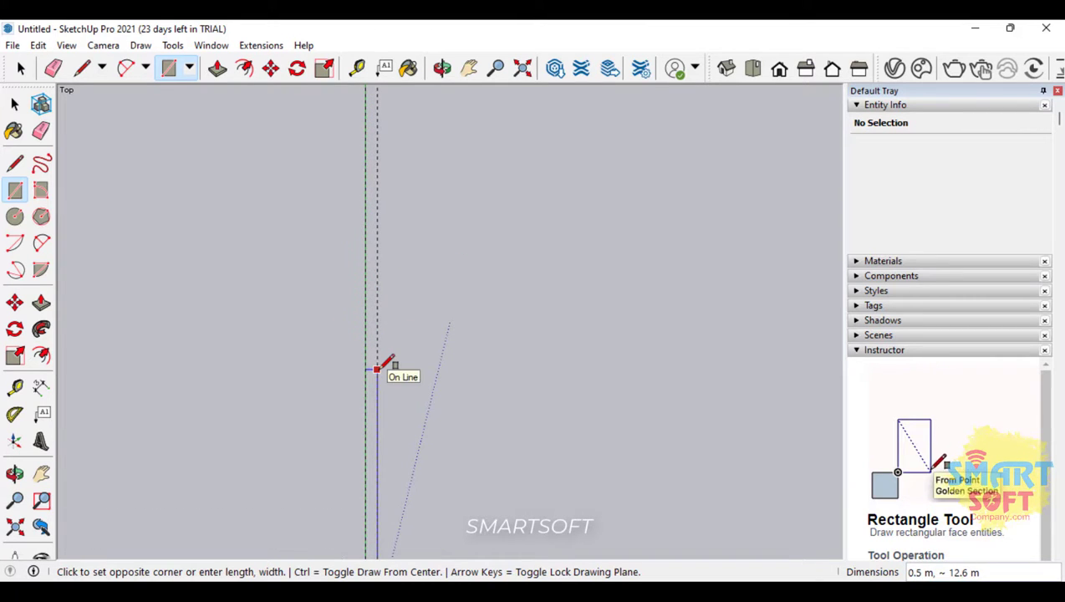
pyautogui.scroll(-2, 377, 375)
pyautogui.scroll(2, 393, 330)
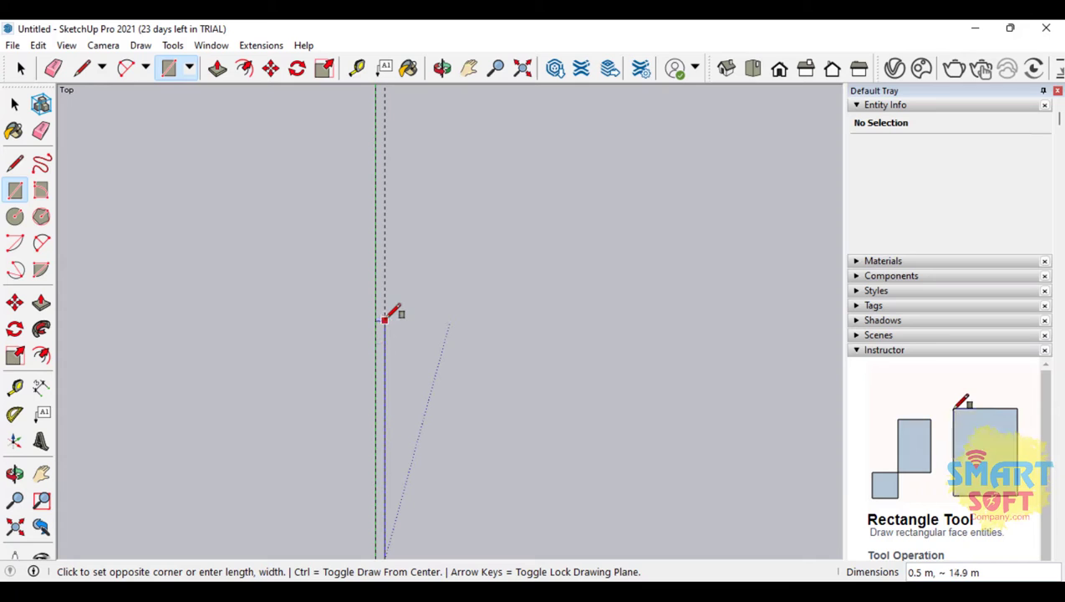
pyautogui.click(385, 315)
pyautogui.scroll(-2, 392, 309)
pyautogui.scroll(2, 434, 451)
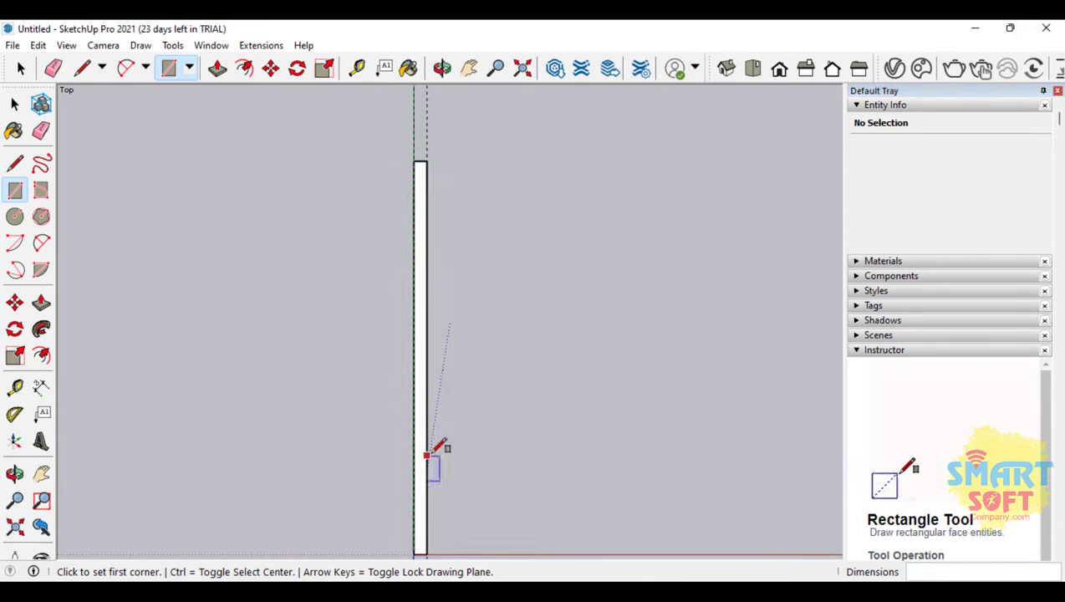
# Place a guide along the upper short edge of the wall strip and another 0.5 m below it
pyautogui.scroll(3, 585, 146)
pyautogui.click(14, 387)
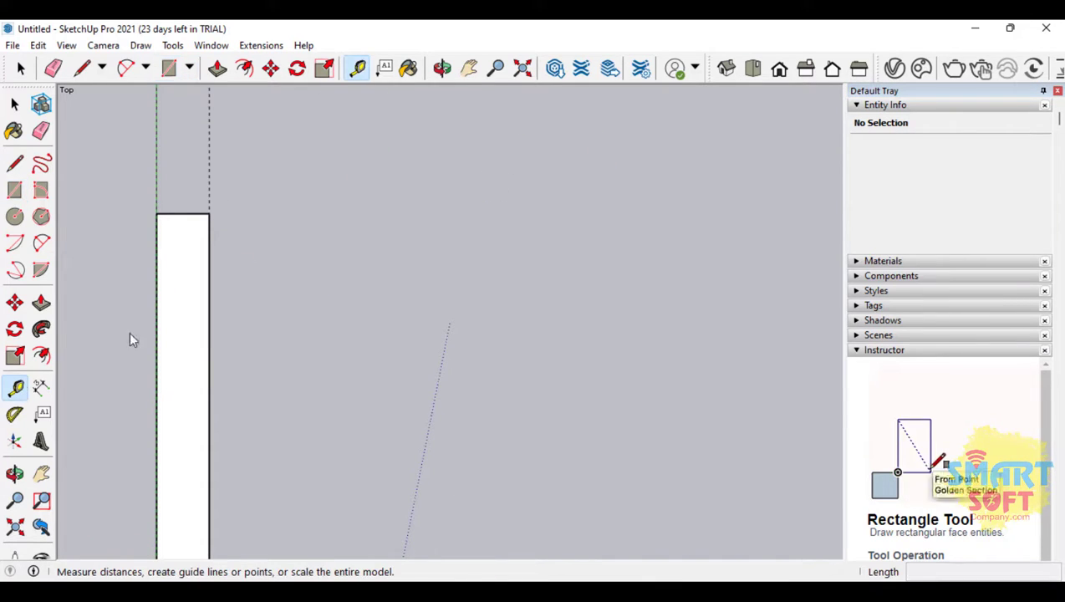
pyautogui.click(189, 213)
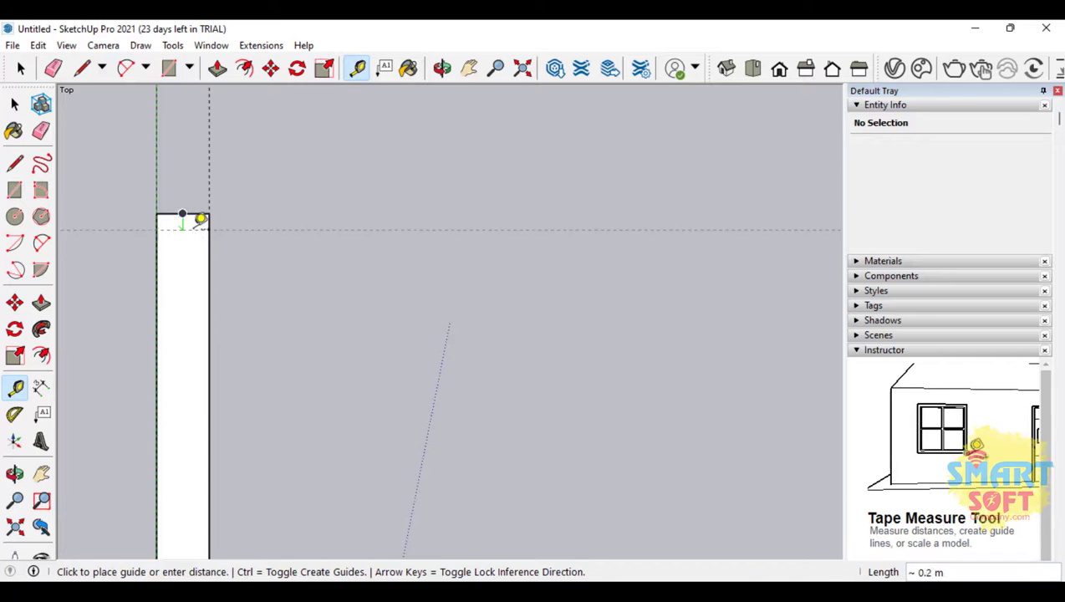
pyautogui.click(199, 213)
pyautogui.click(197, 214)
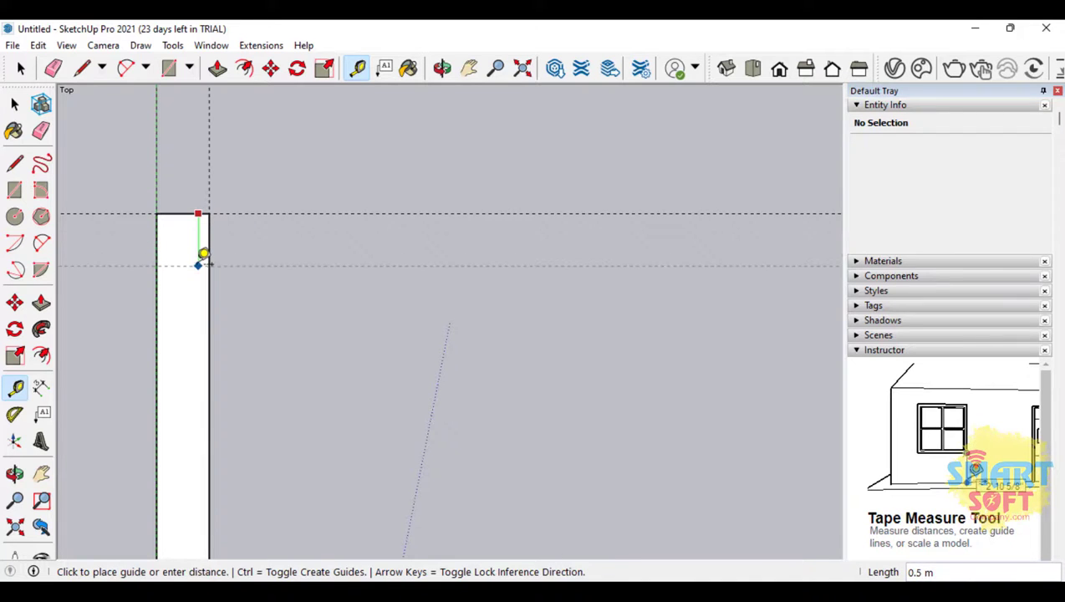
pyautogui.click(204, 257)
# Draw a 0.5 m by 0.5 m square at the upper end of the wall strip, bounded by the guides
pyautogui.scroll(-2, 126, 178)
pyautogui.click(14, 191)
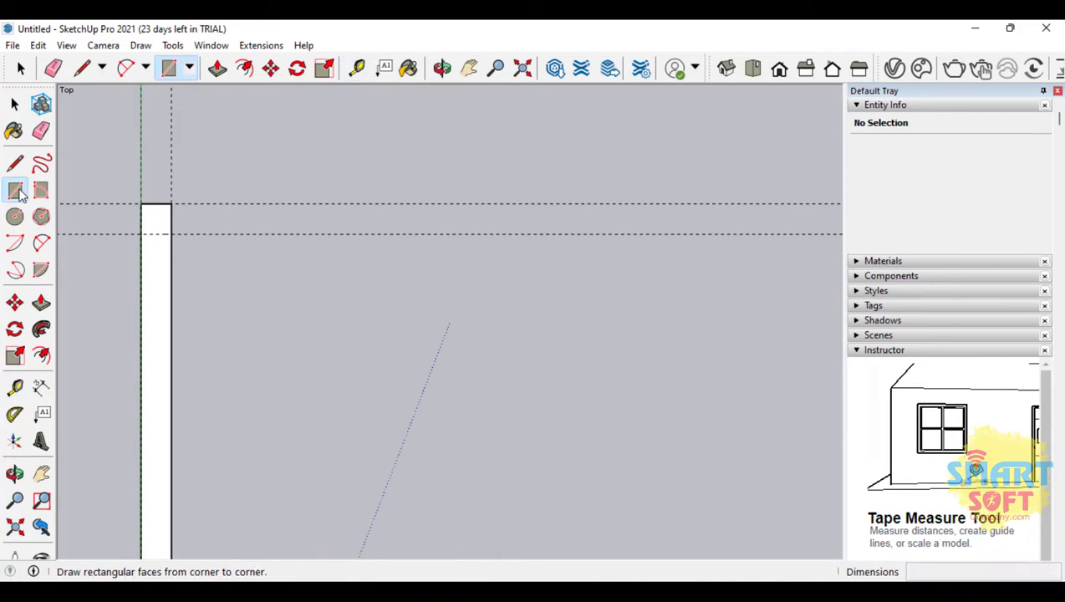
pyautogui.click(142, 204)
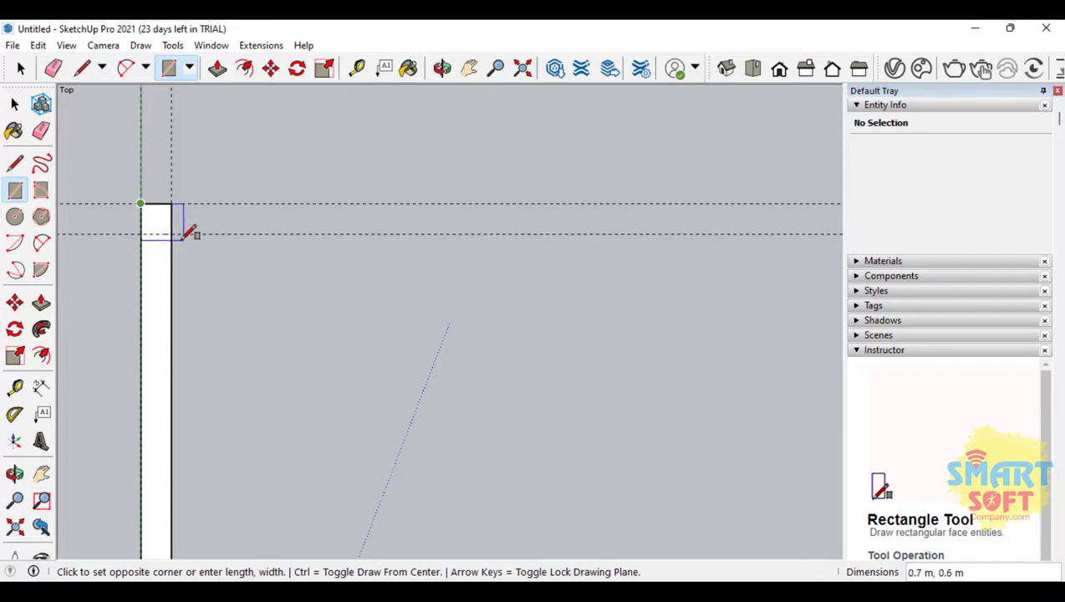
pyautogui.click(171, 234)
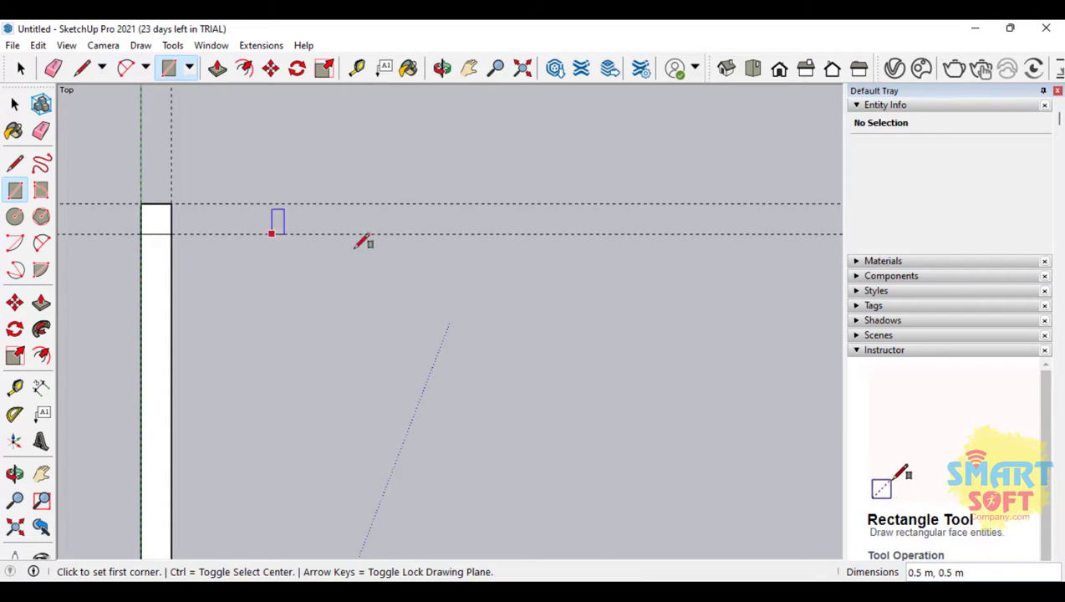
# Draw a long 0.5 m wide wall rectangle between the horizontal guides, extending from the square's outer corner along the red direction
pyautogui.click(172, 203)
pyautogui.scroll(-2, 519, 267)
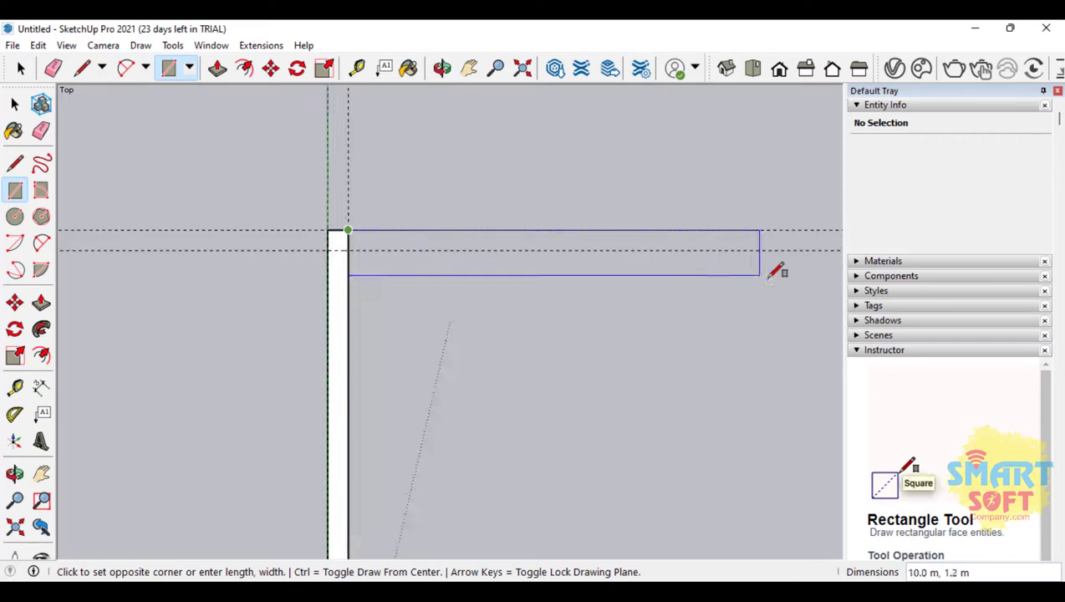
pyautogui.scroll(-1, 267, 260)
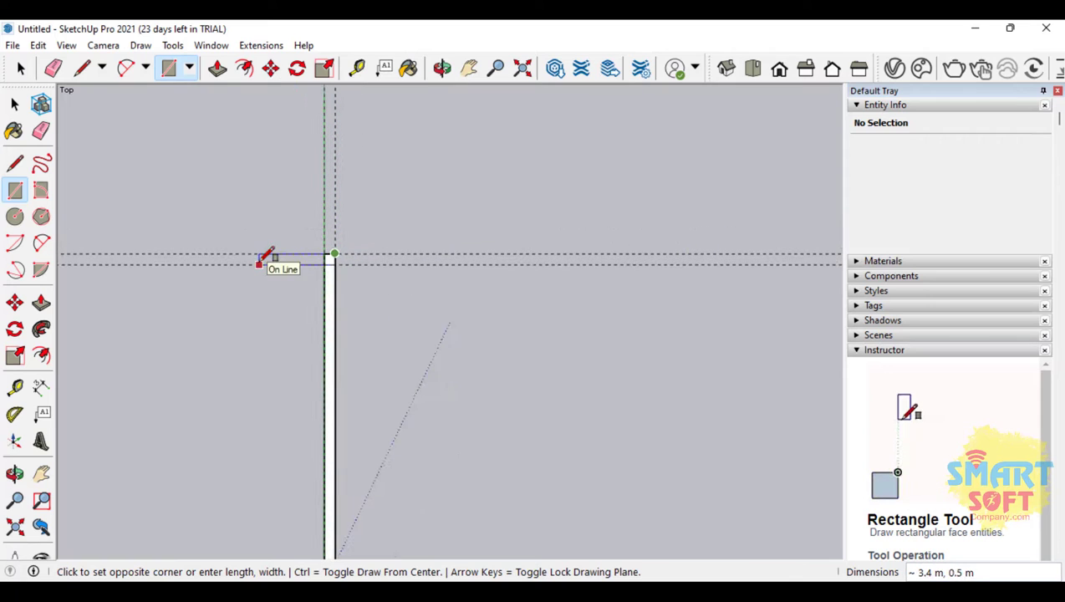
pyautogui.click(689, 262)
pyautogui.scroll(2, 554, 245)
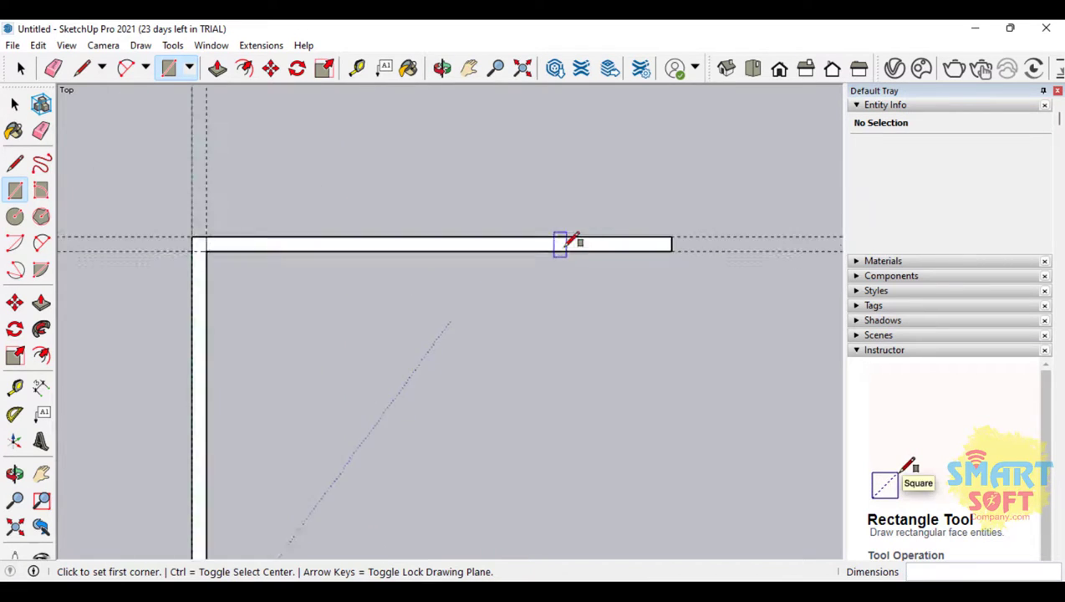
# Place a vertical guide 4 m from the left wall's inner edge and another 0.5 m beyond it
pyautogui.scroll(-2, 560, 243)
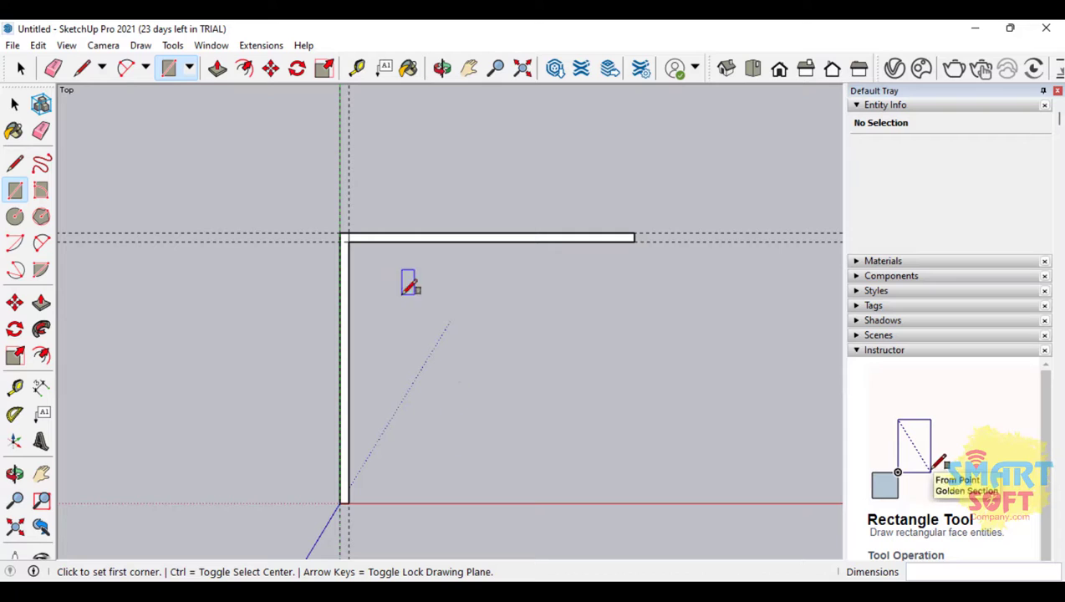
pyautogui.scroll(1, 441, 272)
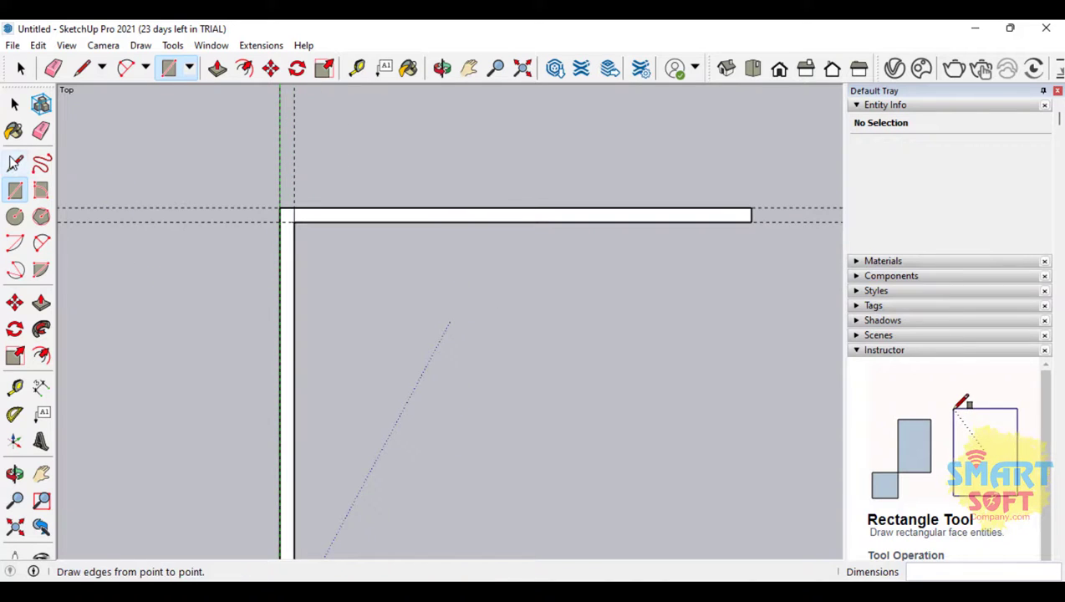
pyautogui.click(15, 387)
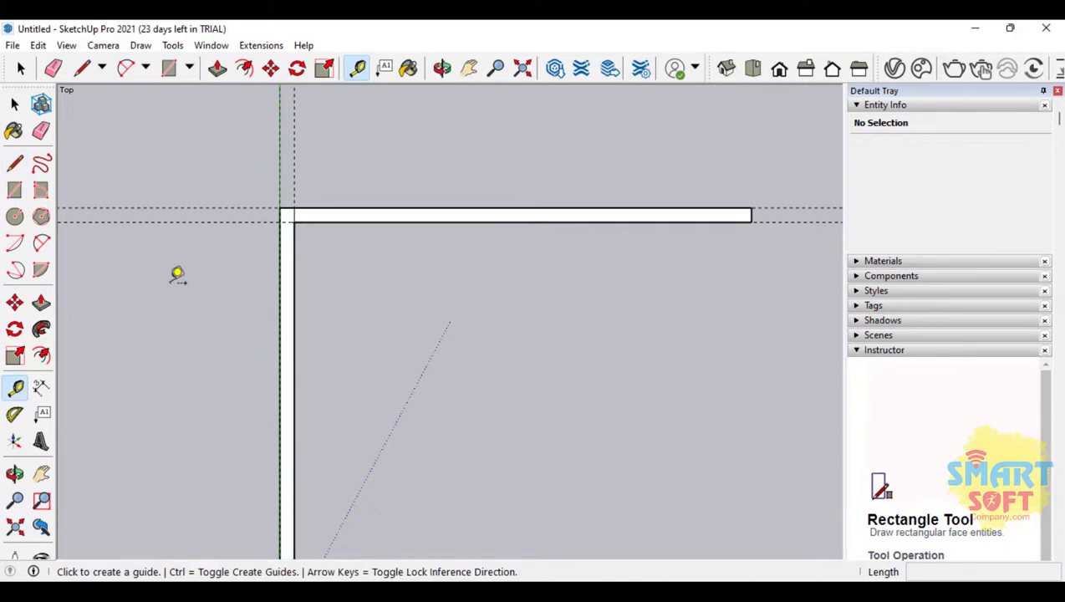
pyautogui.click(293, 236)
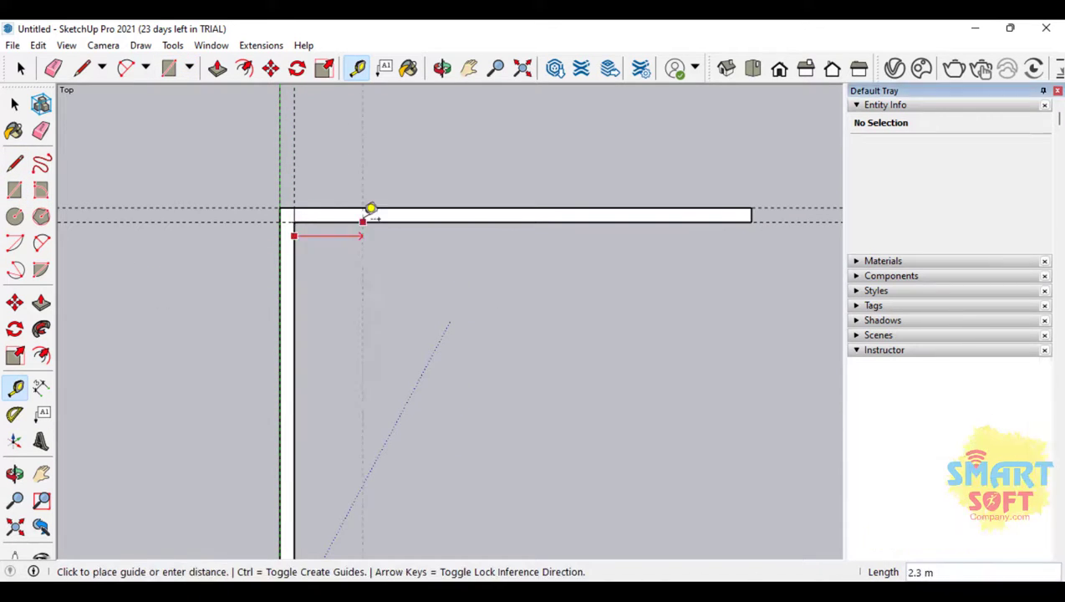
pyautogui.click(416, 224)
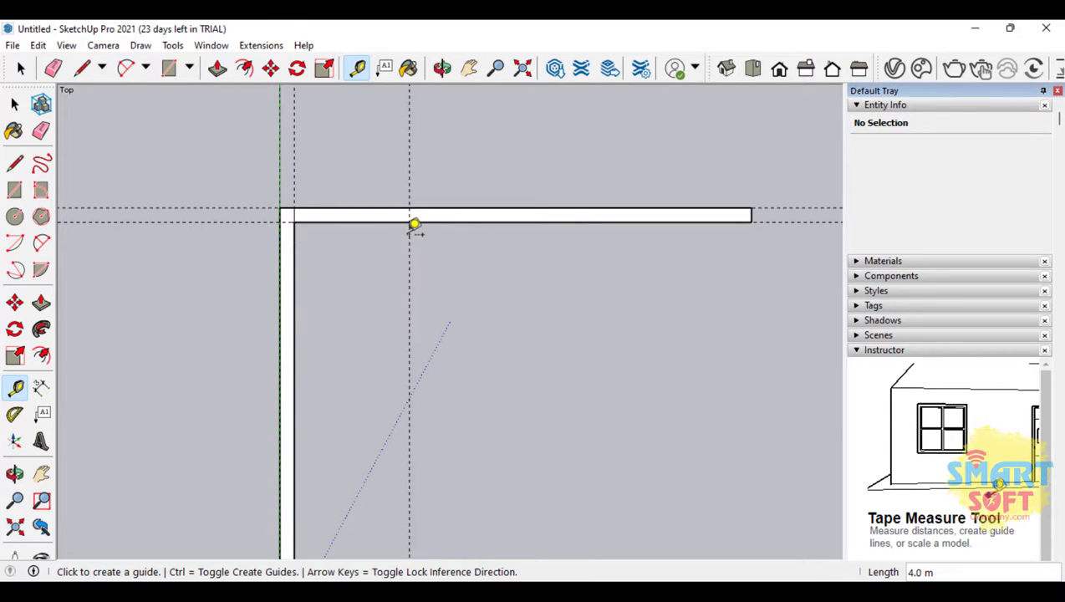
pyautogui.scroll(2, 413, 233)
pyautogui.click(405, 240)
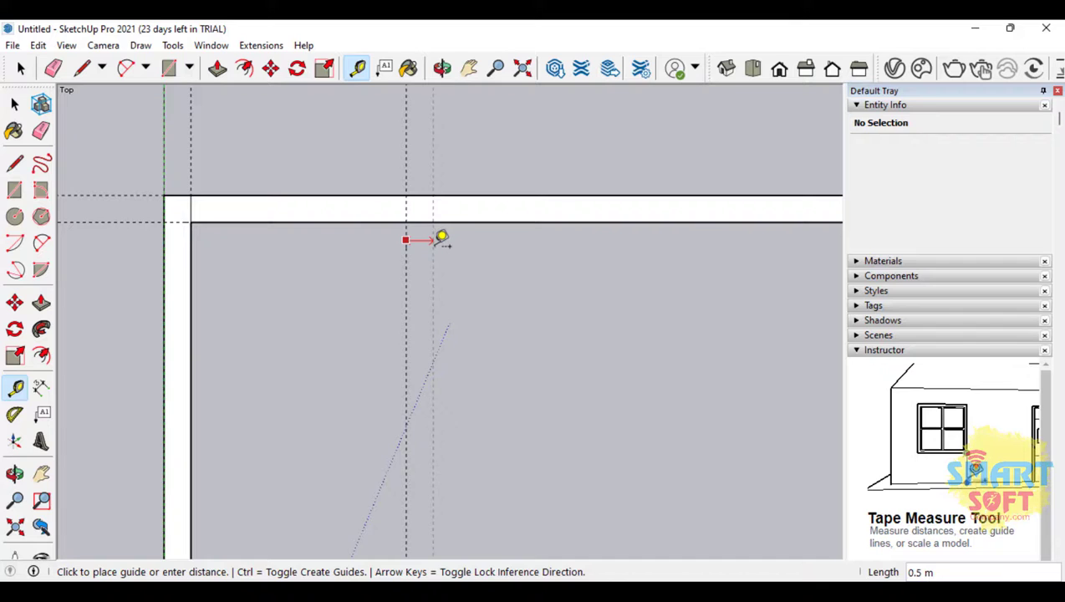
pyautogui.click(441, 237)
# Draw a wall stub about 2 m long down from the upper wall and move its outer edge 0.1 m onto the guide
pyautogui.click(14, 191)
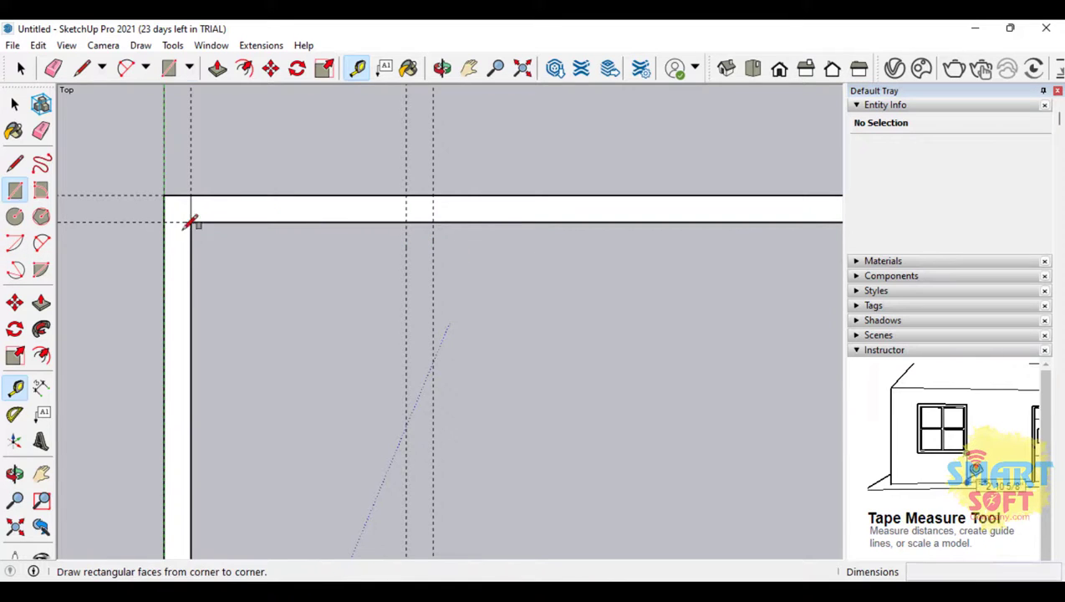
pyautogui.click(407, 221)
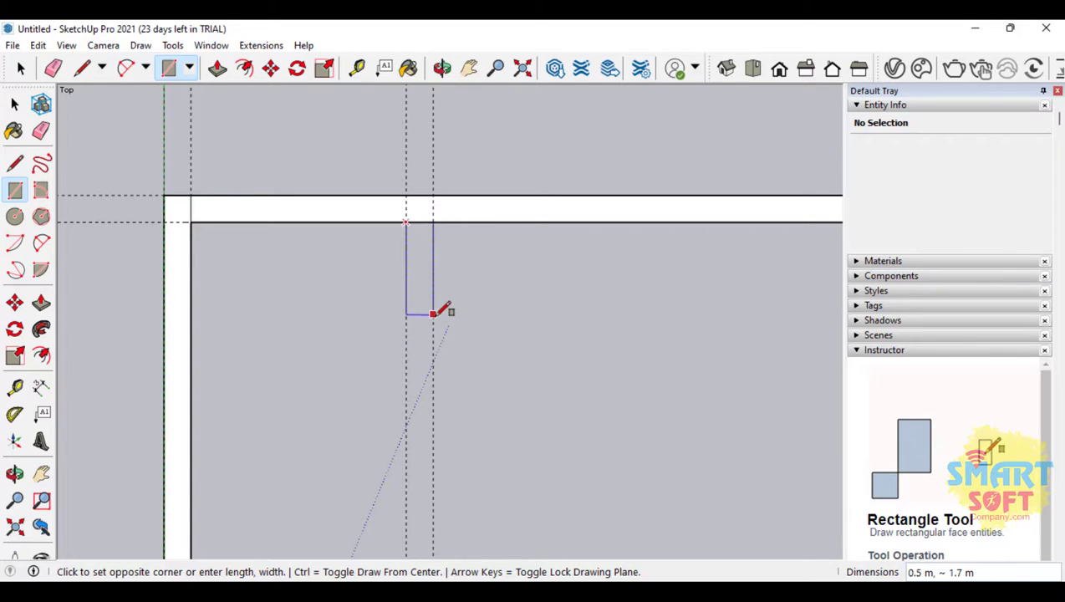
pyautogui.click(438, 328)
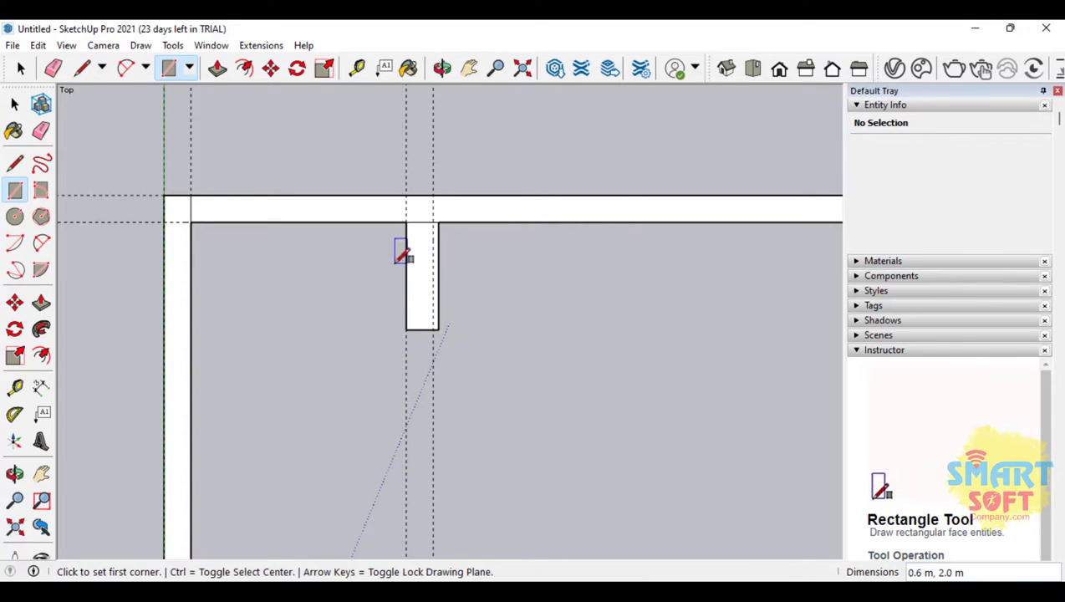
pyautogui.click(15, 303)
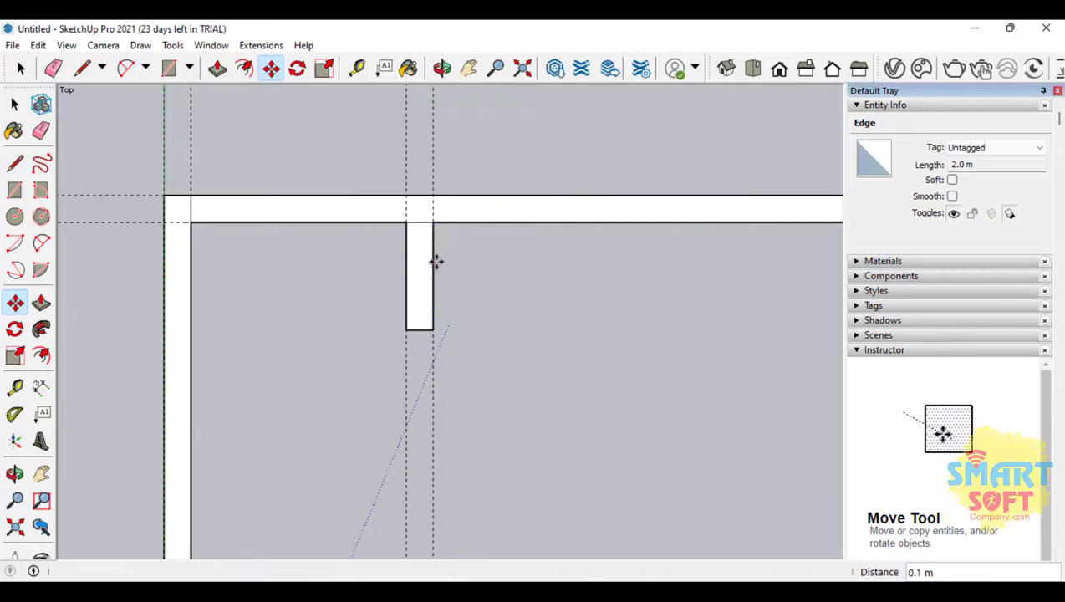
# Draw a second wall piece between the same guides, 0.5 m wide and about 0.9 m long, leaving a door gap below the stub
pyautogui.scroll(-2, 449, 209)
pyautogui.scroll(3, 319, 244)
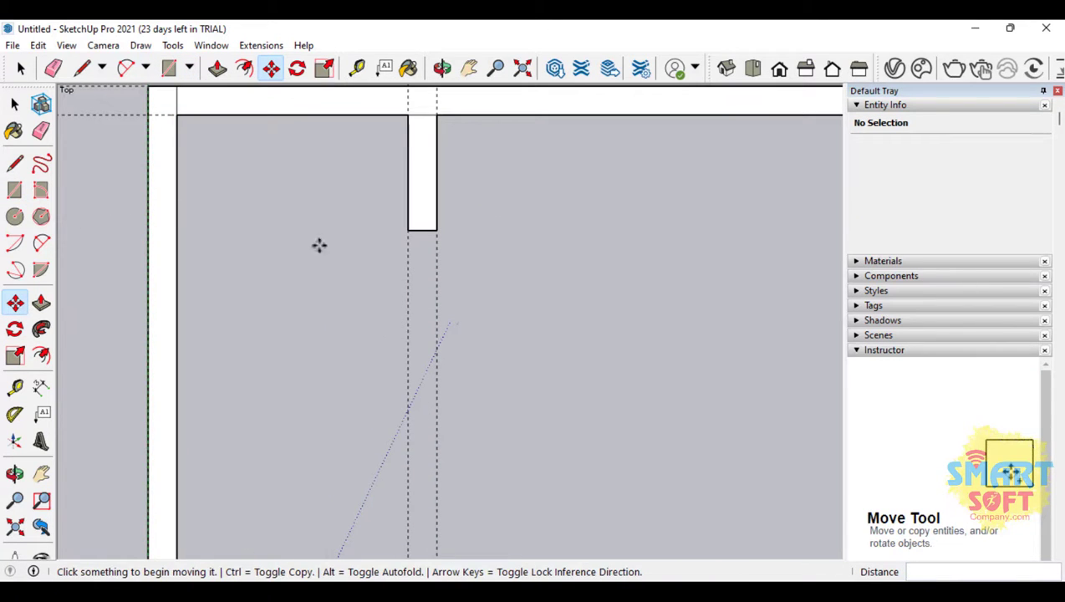
pyautogui.click(15, 190)
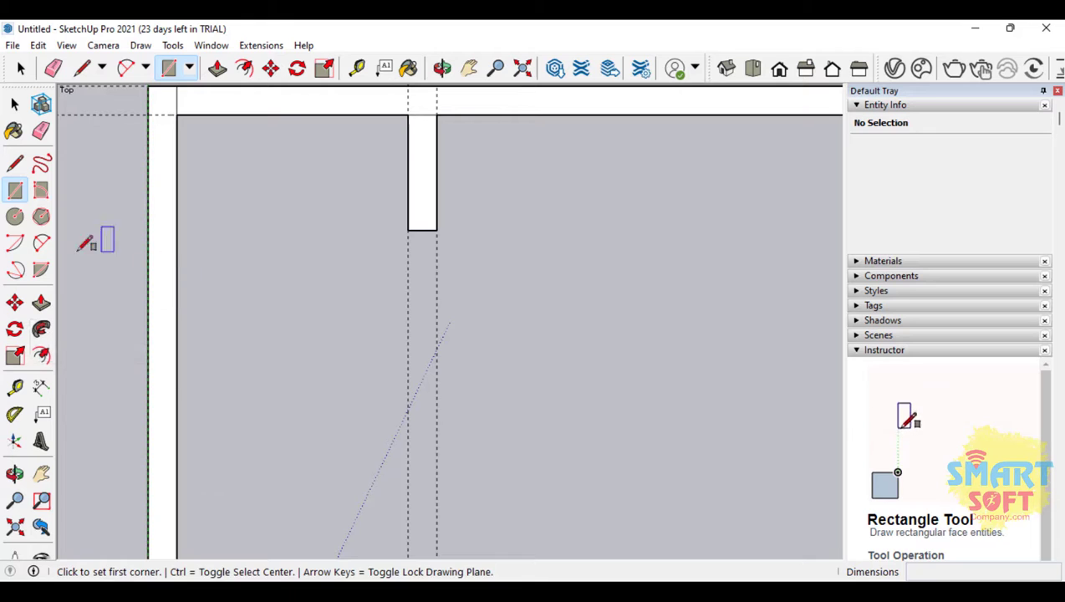
pyautogui.click(40, 387)
pyautogui.click(421, 231)
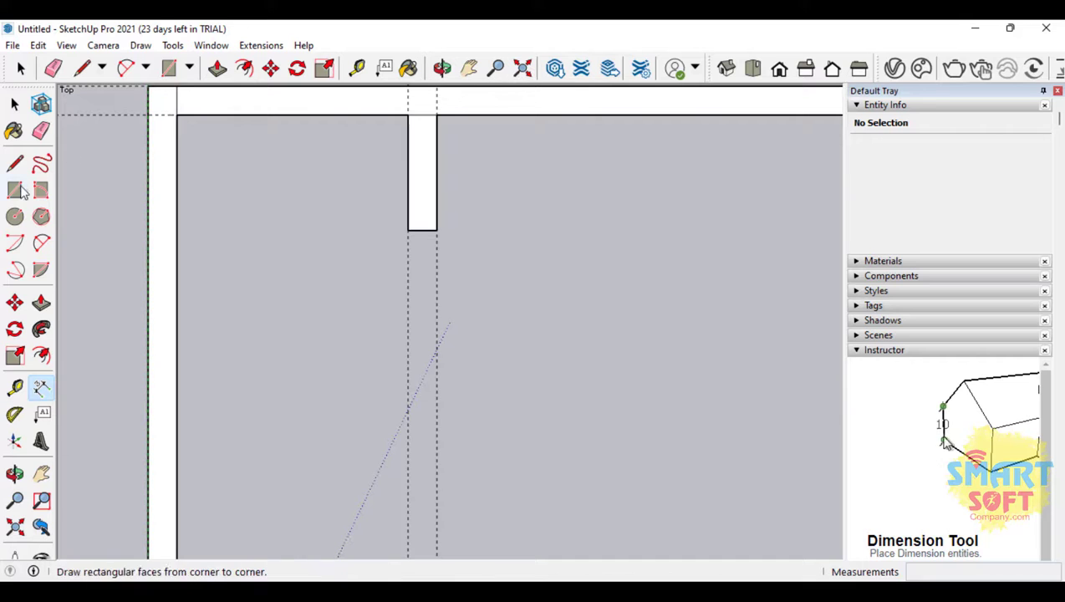
pyautogui.click(15, 191)
pyautogui.click(408, 277)
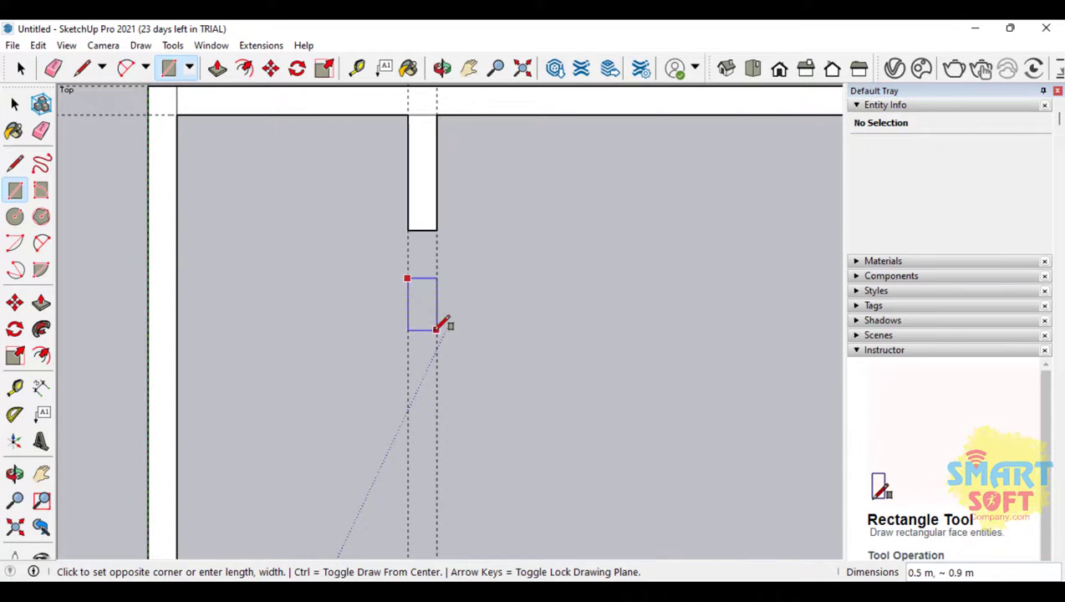
pyautogui.click(437, 327)
# Place a horizontal guide along the lower edge of the short wall piece and another 0.5 m below it
pyautogui.scroll(-3, 523, 266)
pyautogui.scroll(2, 488, 319)
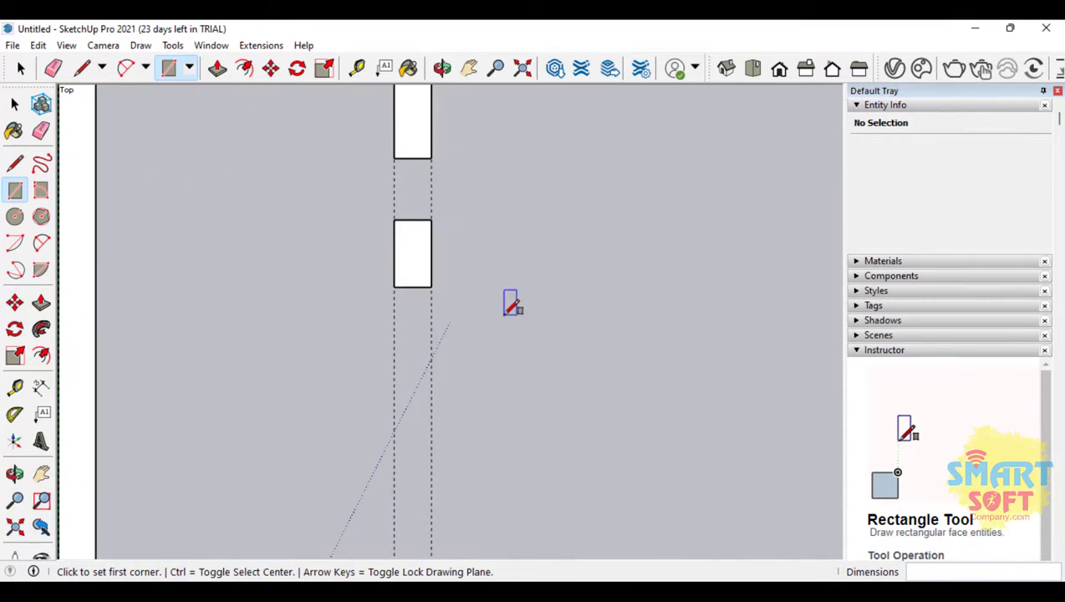
pyautogui.click(15, 387)
pyautogui.click(430, 286)
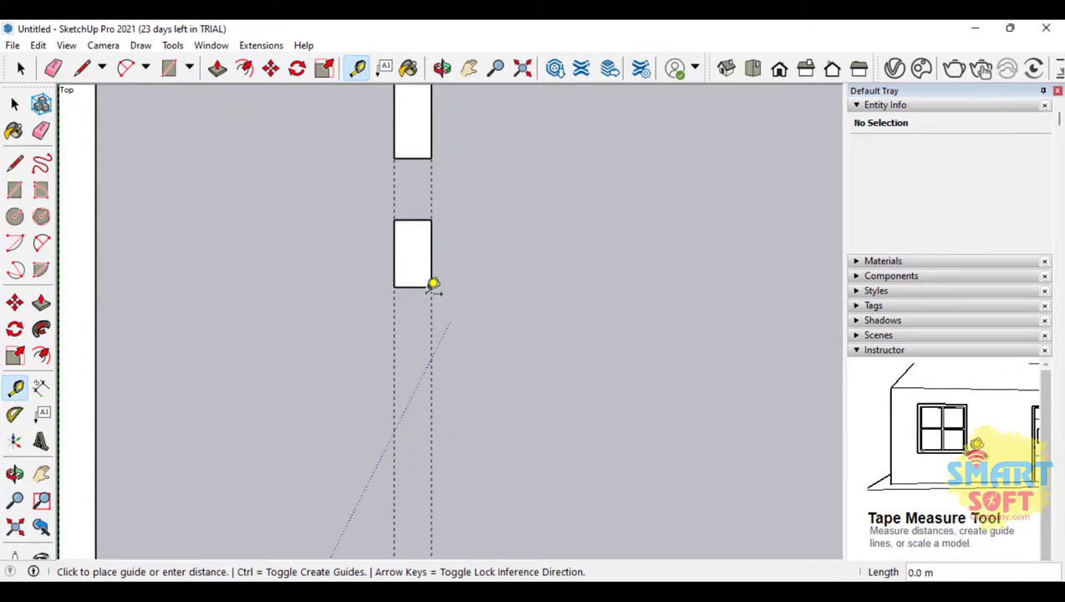
pyautogui.click(422, 287)
pyautogui.click(424, 288)
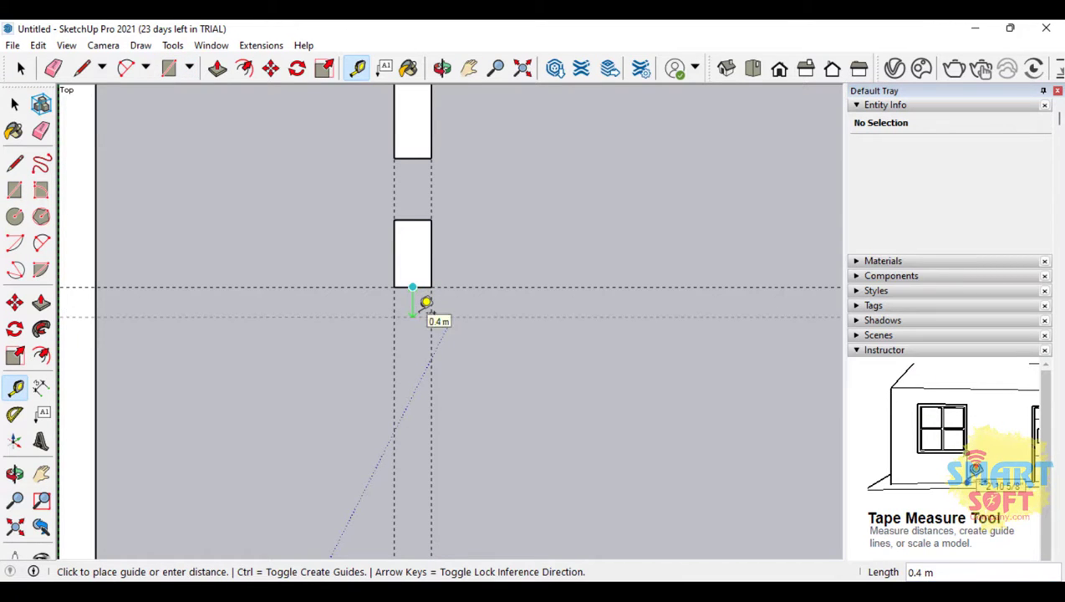
pyautogui.click(425, 315)
# Draw a 0.5 m thick wall about 6 m long between the horizontal guides, starting at the short wall piece's lower outer corner
pyautogui.click(14, 191)
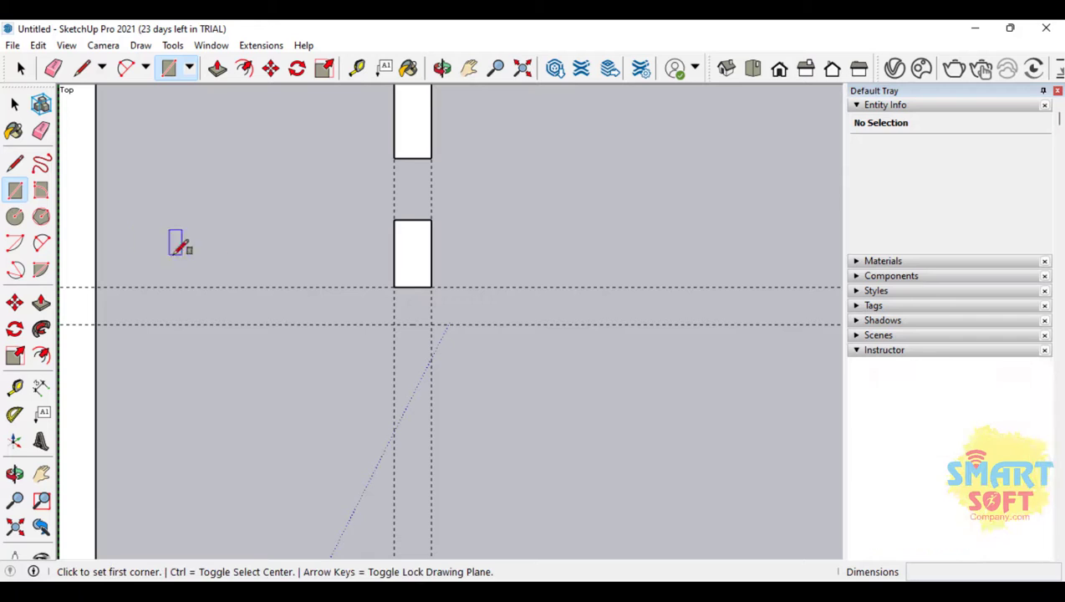
pyautogui.click(394, 287)
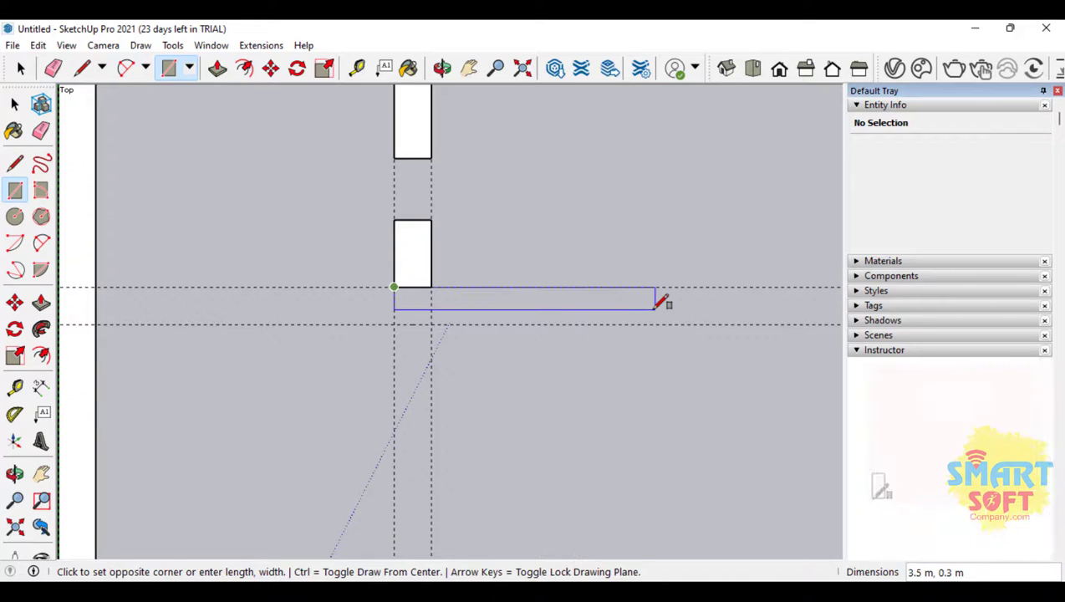
pyautogui.scroll(-2, 487, 357)
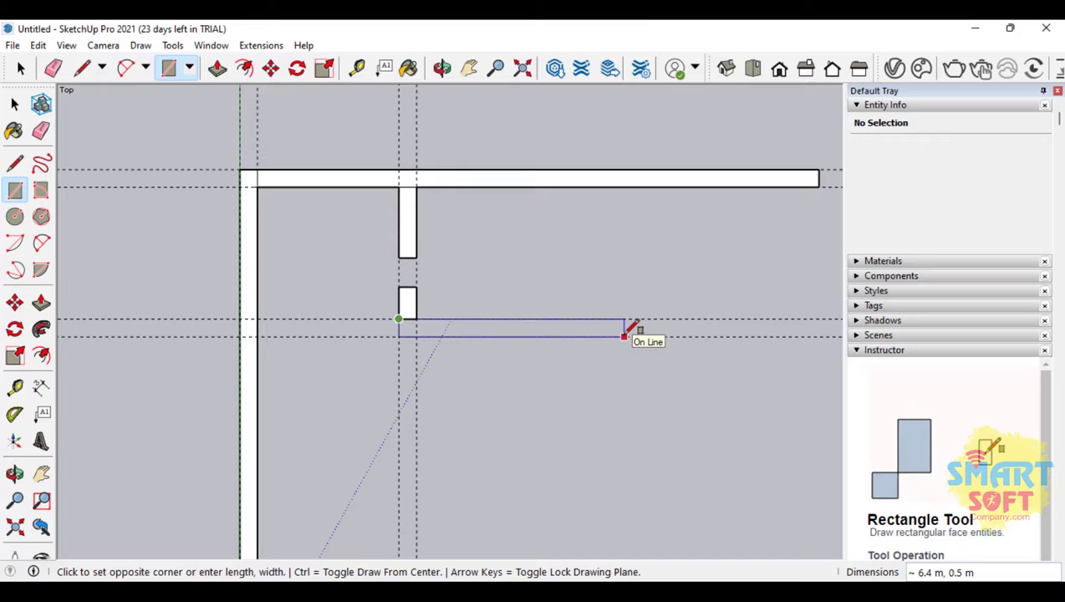
pyautogui.click(616, 336)
pyautogui.scroll(2, 585, 313)
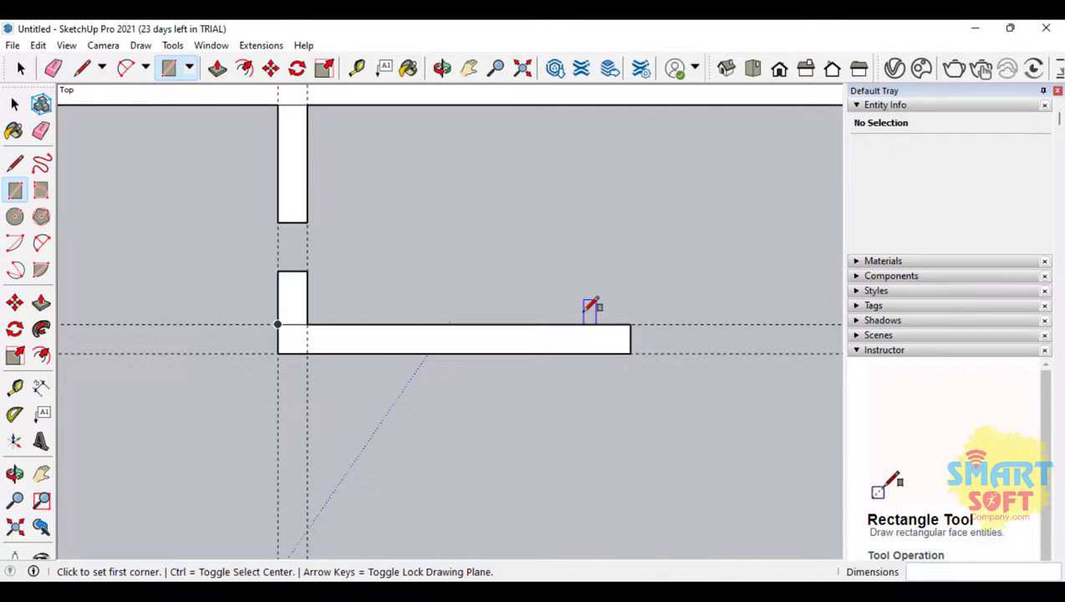
# Place a vertical guide along the free end of the room's lower wall and another 0.5 m beyond it
pyautogui.scroll(-1, 581, 319)
pyautogui.scroll(-1, 551, 284)
pyautogui.scroll(2, 501, 268)
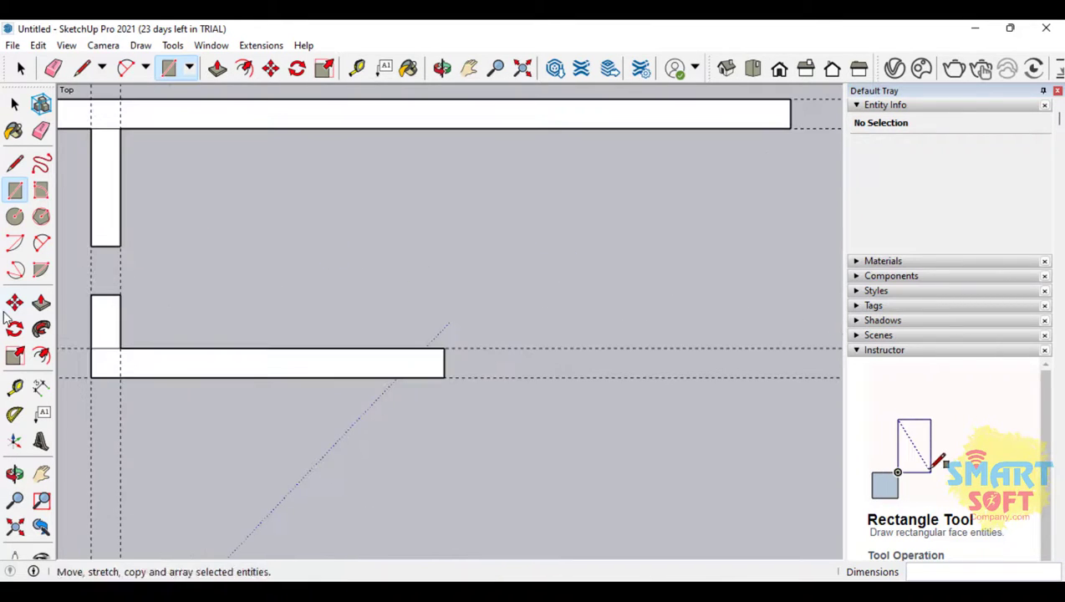
pyautogui.click(15, 387)
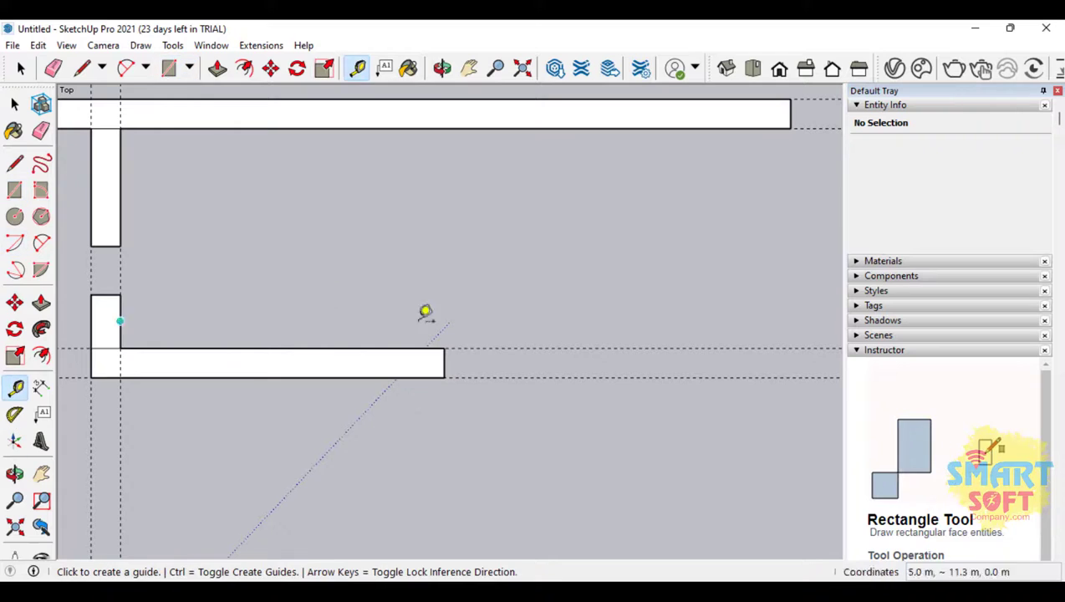
pyautogui.click(446, 361)
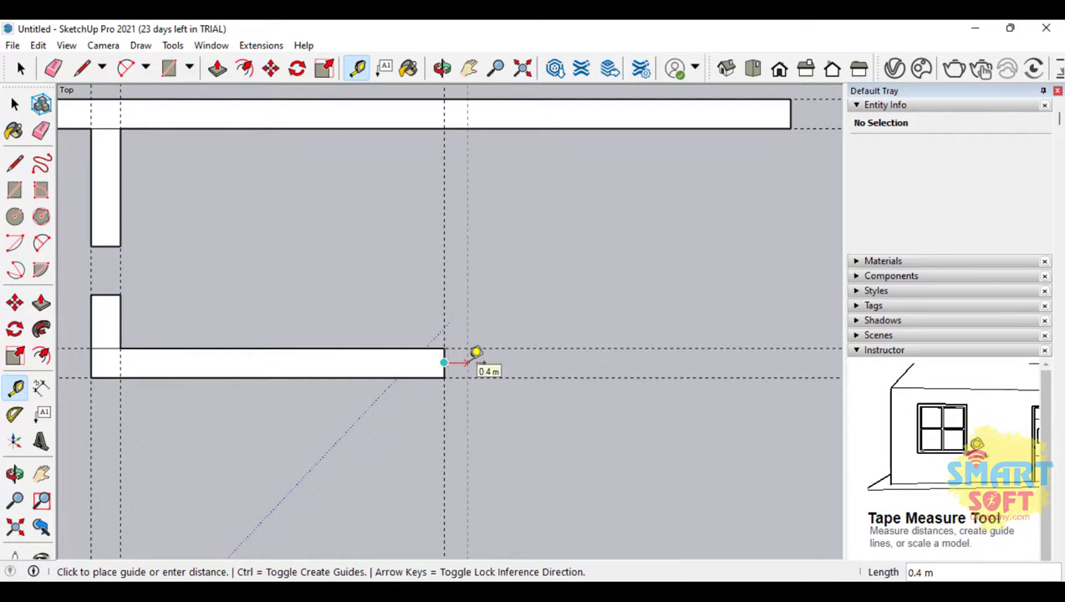
pyautogui.click(481, 351)
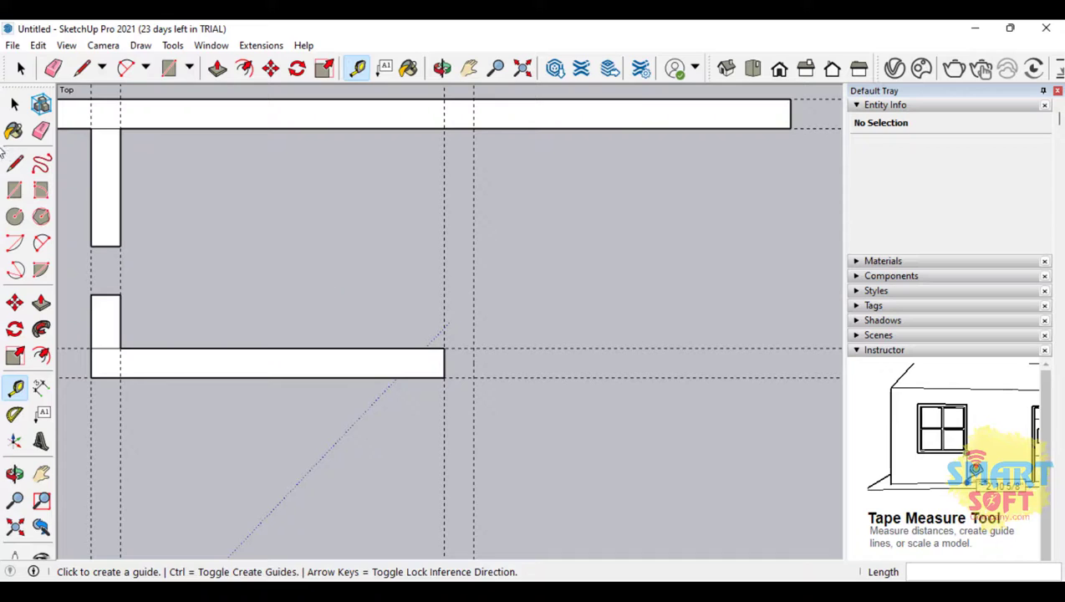
# Draw a wall rectangle between the new guides from the upper wall to the lower guide, 0.5 m wide and about 4.2 m long
pyautogui.click(14, 189)
pyautogui.click(444, 128)
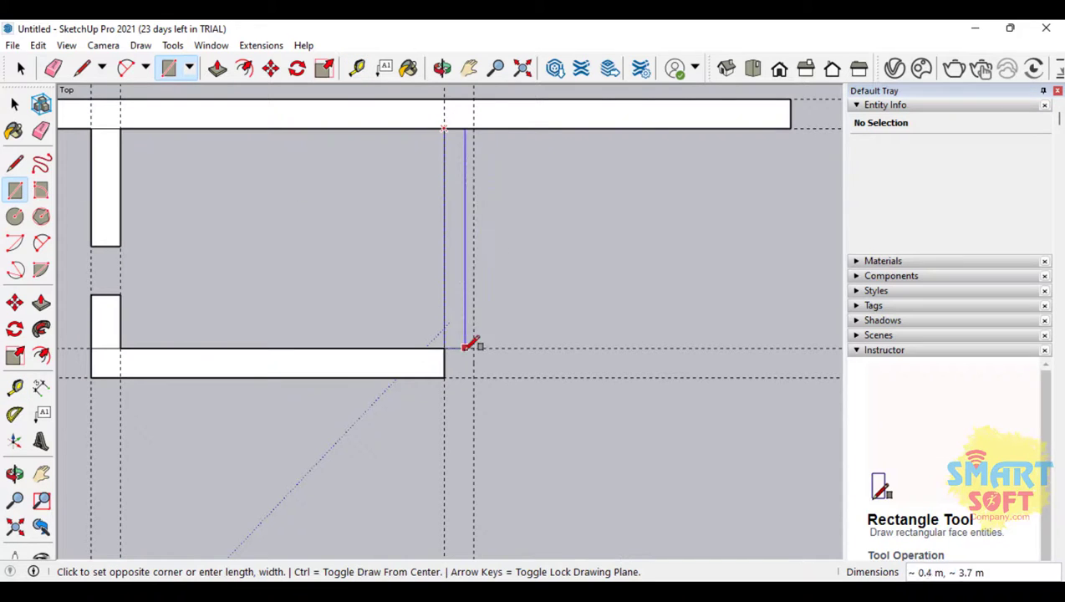
pyautogui.click(474, 377)
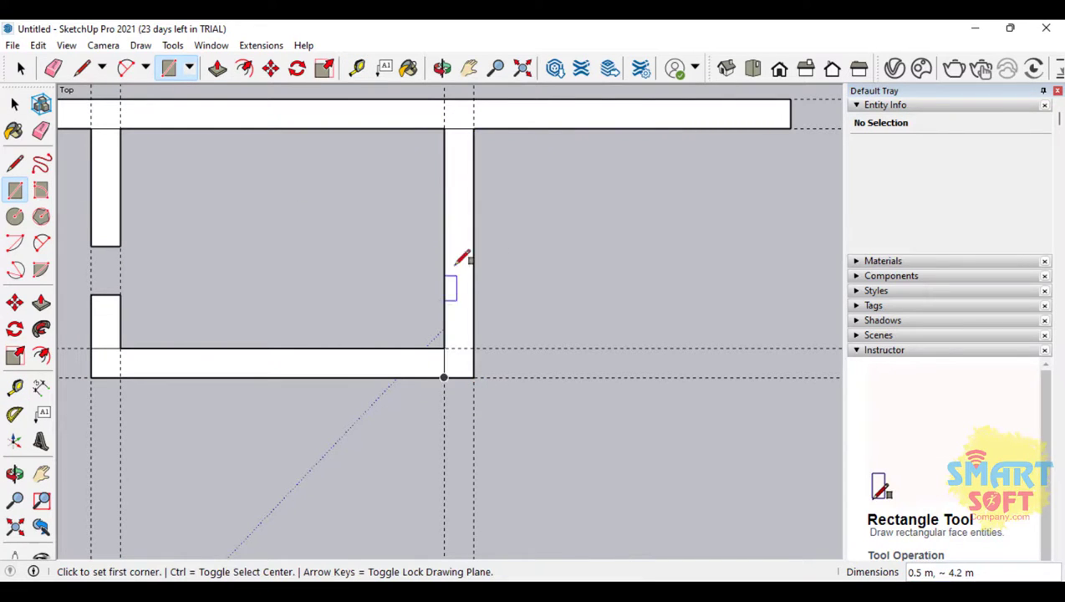
# Draw a window in the room's right wall as a rectangle about 1.2 m by 0.5 m with a line along its centre
pyautogui.click(444, 209)
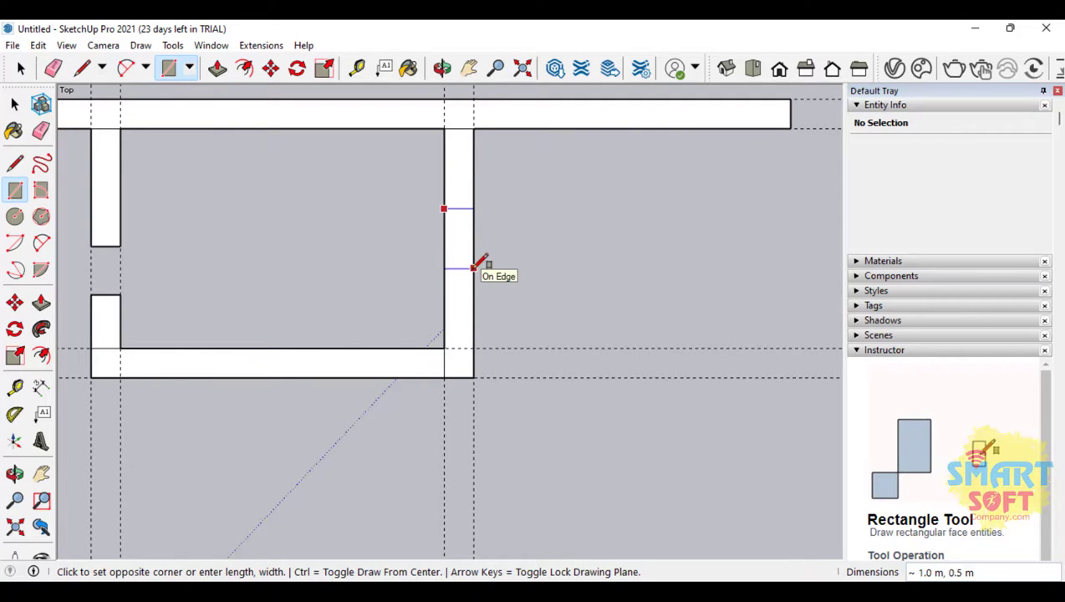
pyautogui.click(474, 278)
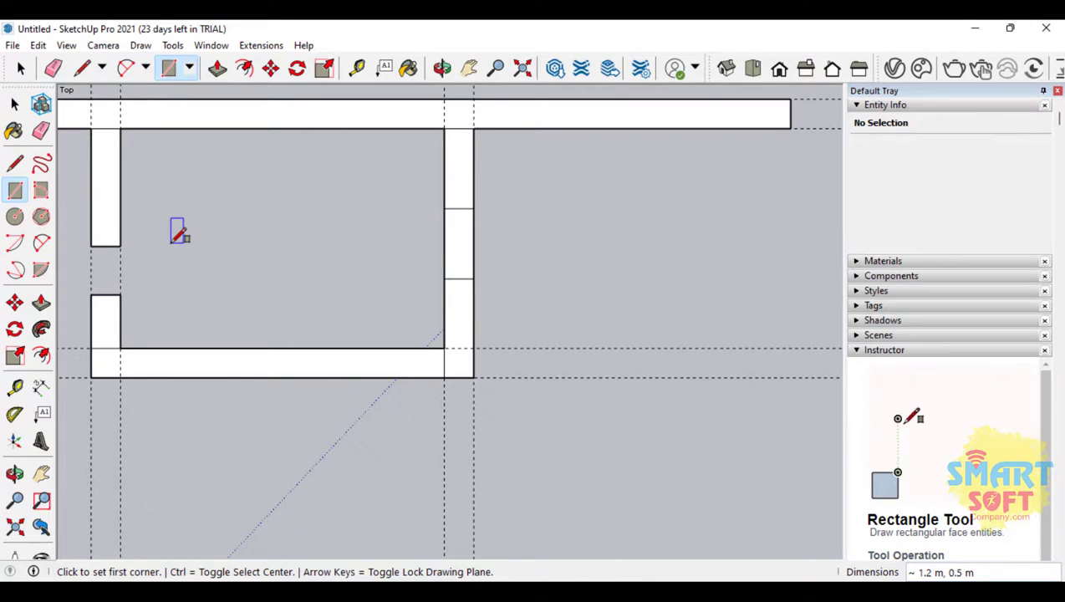
pyautogui.click(14, 164)
pyautogui.click(458, 209)
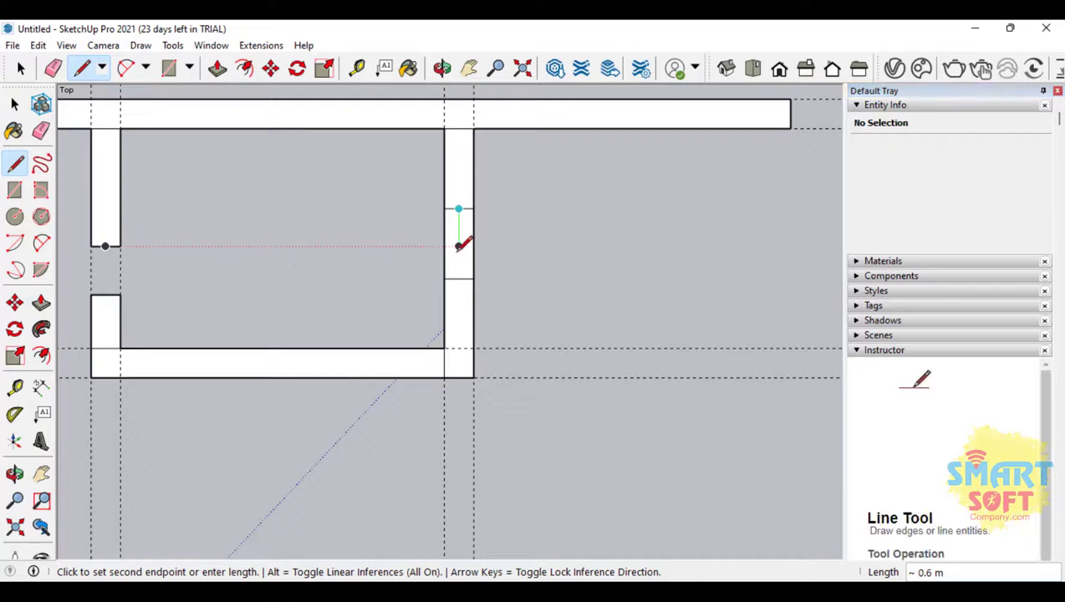
pyautogui.click(458, 276)
# Move the lower edge of the wall stub above the door gap up by 0.2 m to widen the opening
pyautogui.scroll(-3, 529, 222)
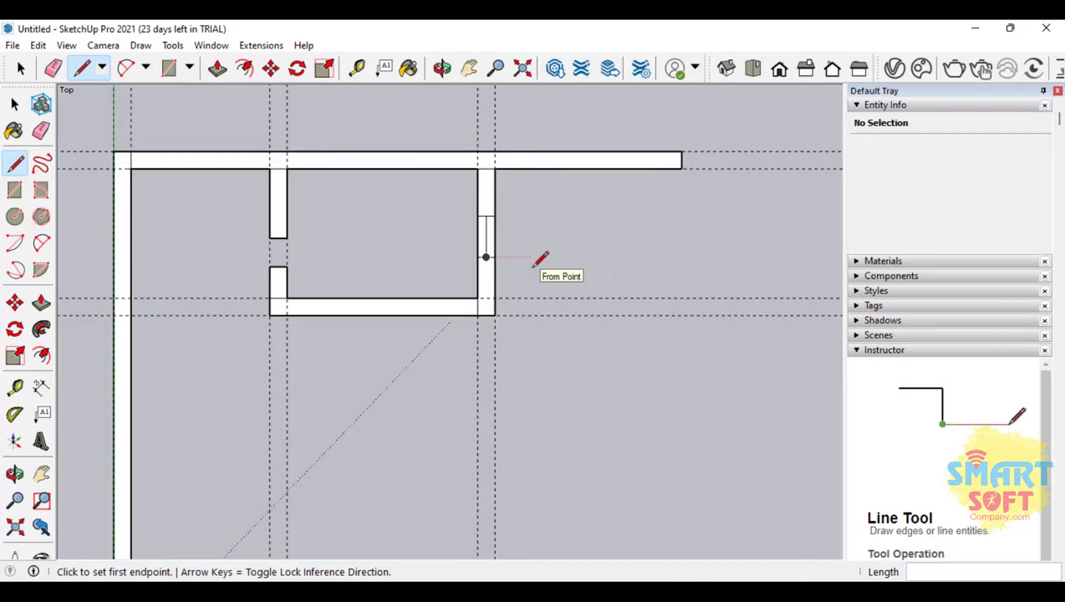
pyautogui.scroll(4, 357, 245)
pyautogui.scroll(-3, 198, 183)
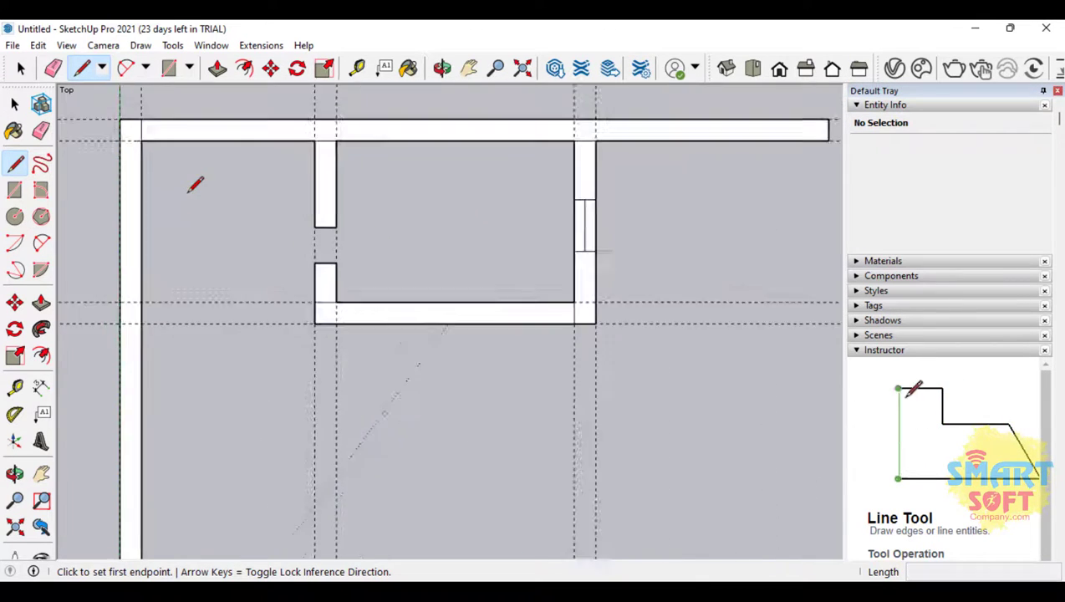
pyautogui.scroll(2, 309, 209)
pyautogui.scroll(2, 309, 209)
pyautogui.click(14, 303)
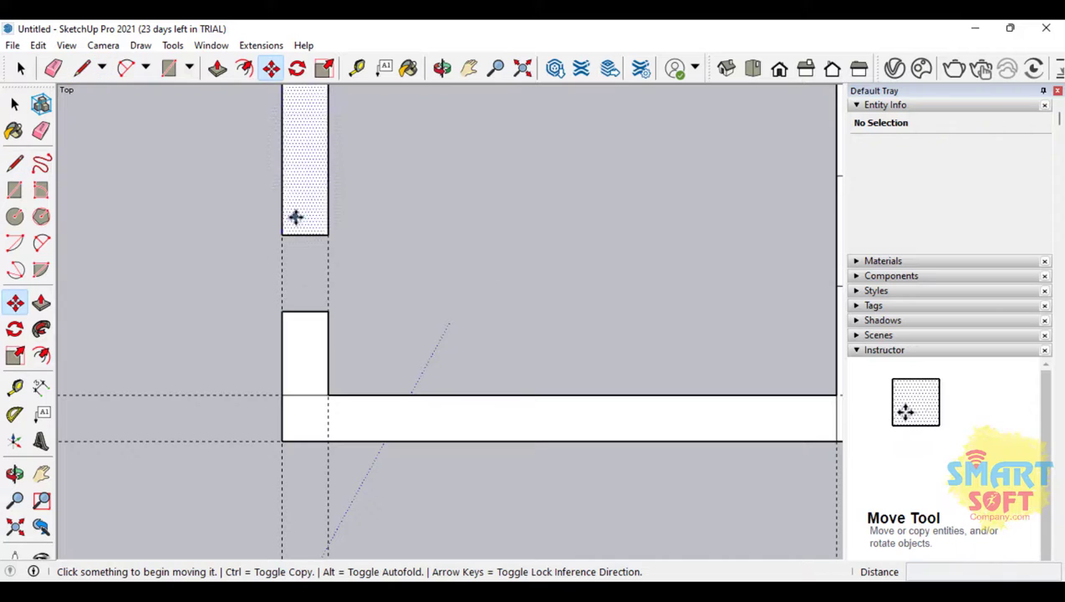
pyautogui.click(299, 222)
pyautogui.click(298, 217)
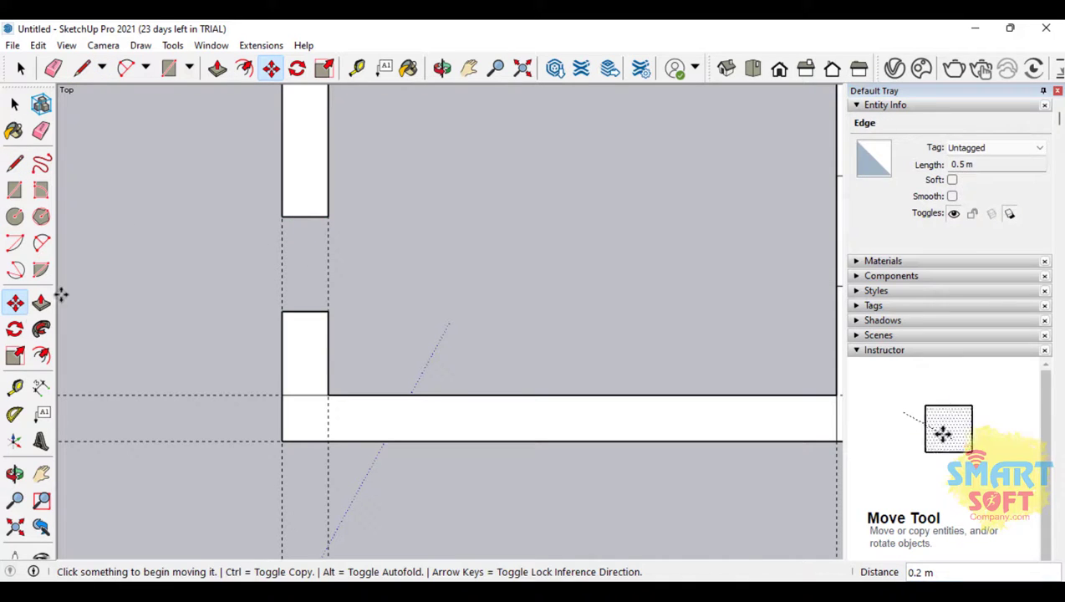
# Measure the door gap from the upper wall stub's lower edge to the lower stub's top edge
pyautogui.click(15, 386)
pyautogui.click(305, 218)
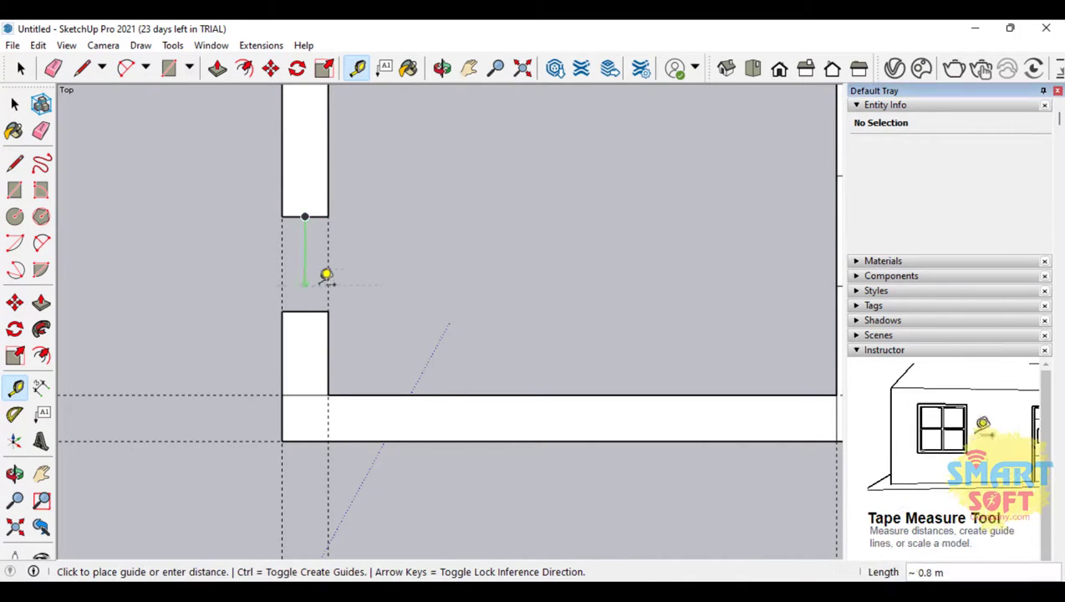
pyautogui.click(322, 300)
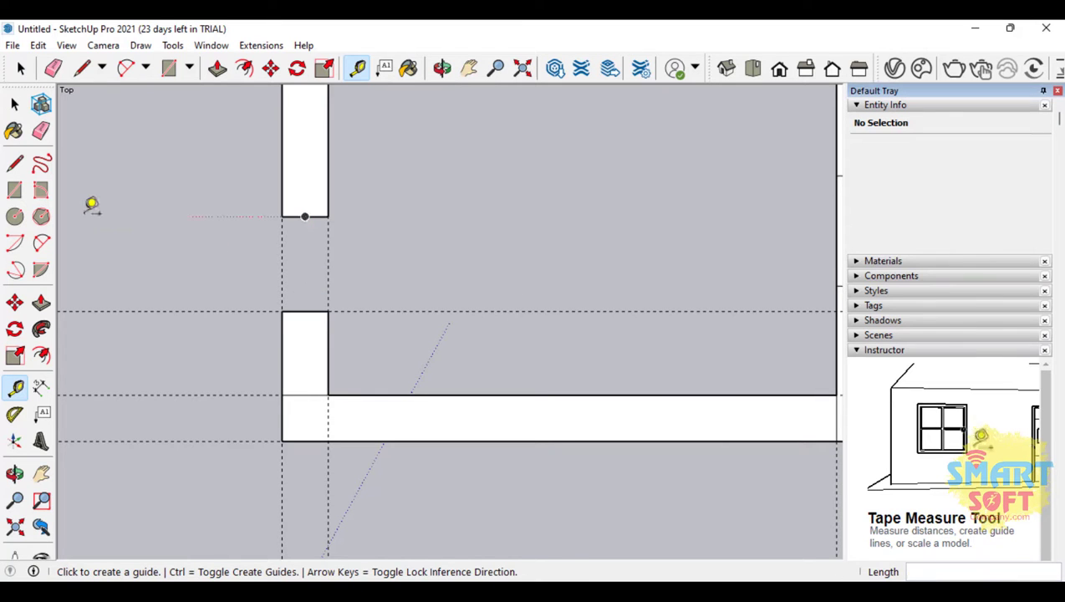
# Place a horizontal guide below the room's lower wall to mark the far side of the next door opening
pyautogui.scroll(-6, 352, 172)
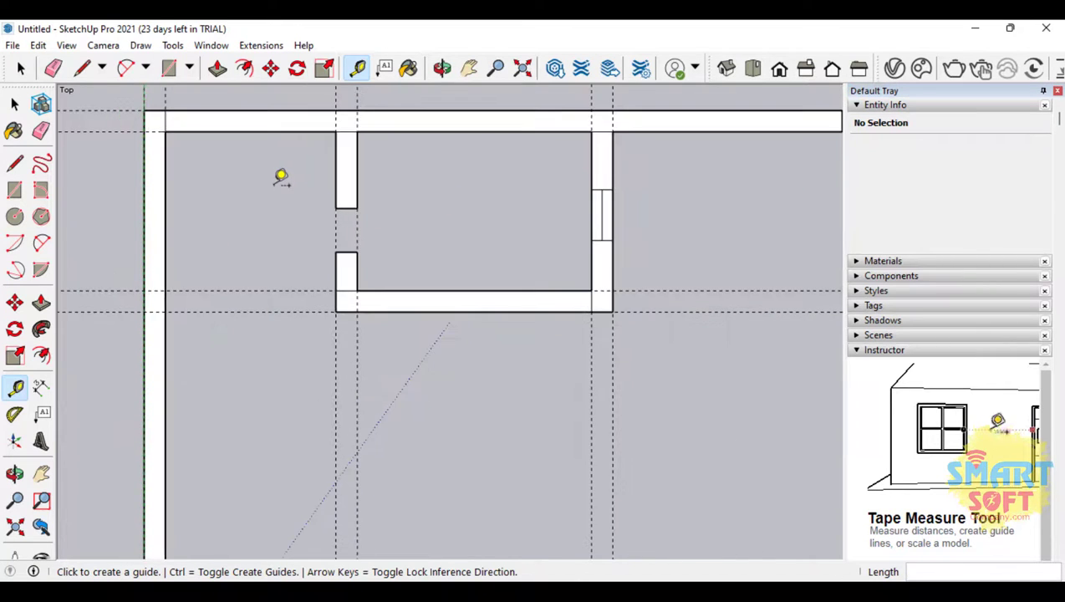
pyautogui.scroll(4, 352, 273)
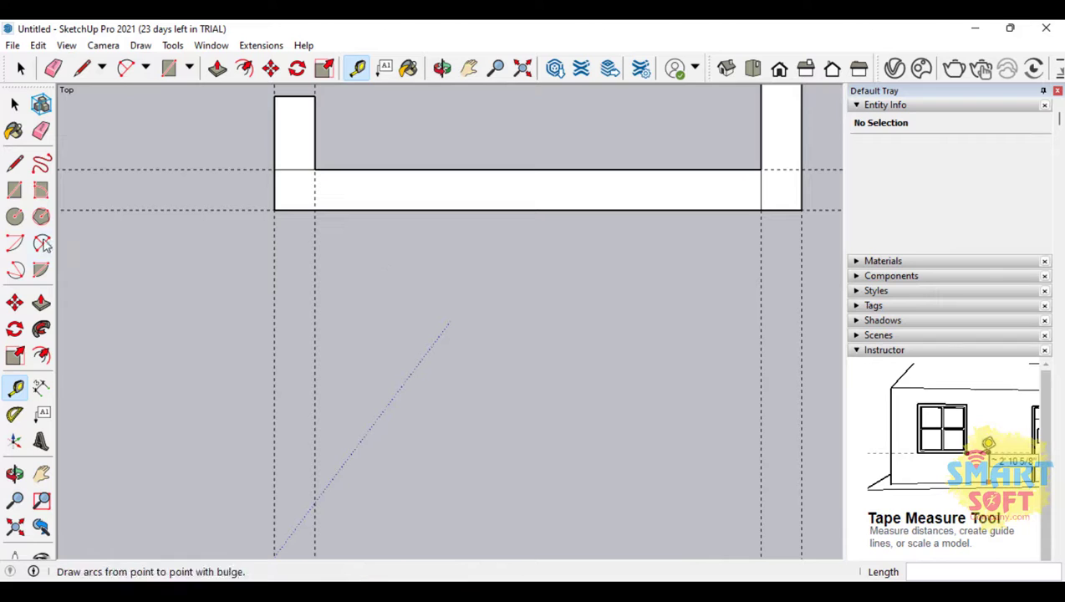
pyautogui.click(14, 190)
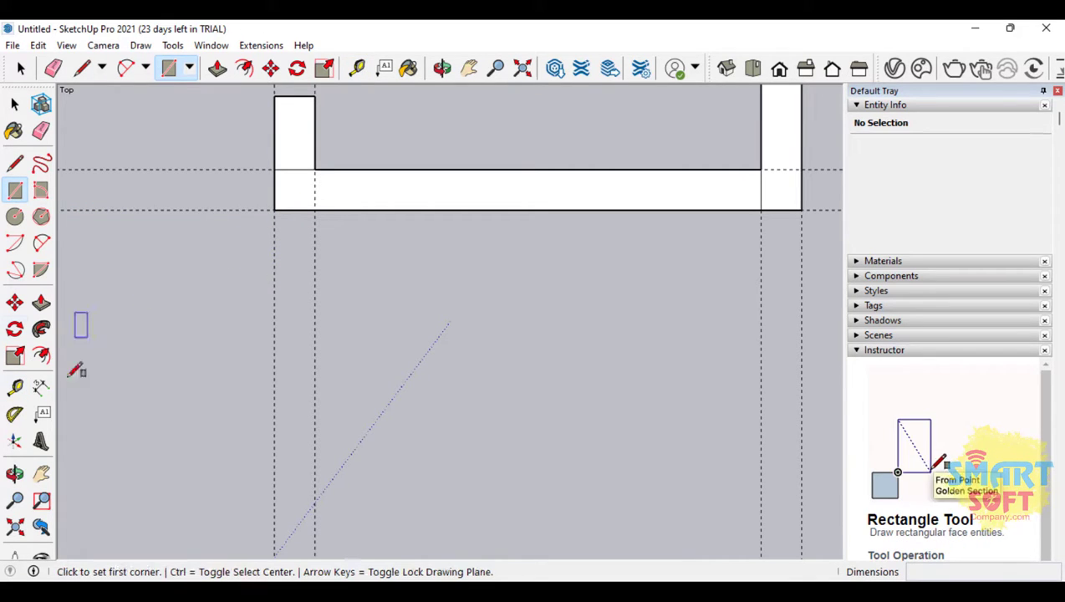
pyautogui.click(14, 387)
pyautogui.click(311, 210)
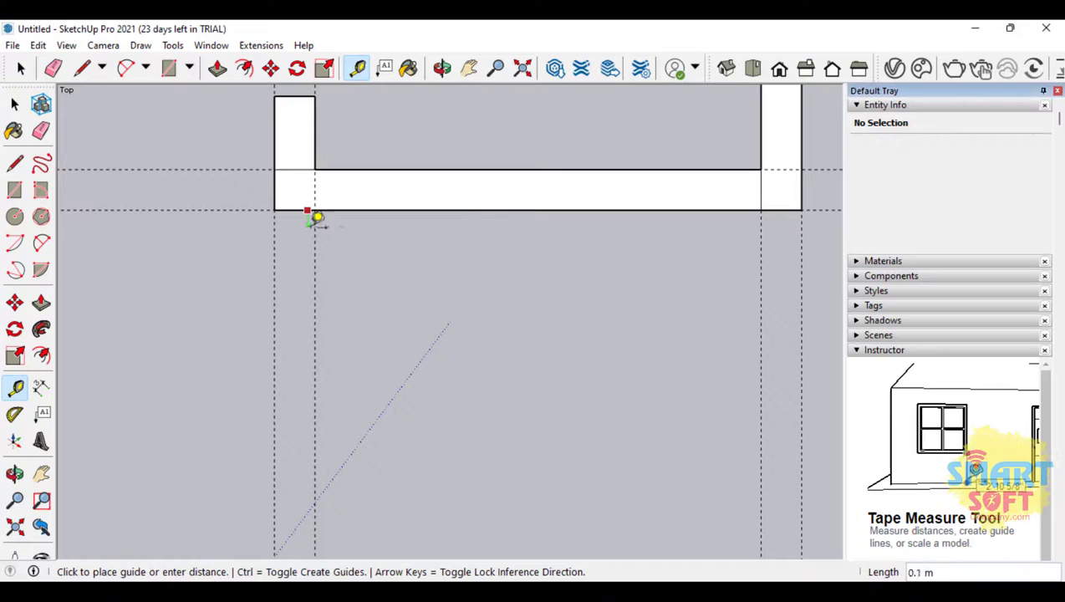
pyautogui.click(326, 277)
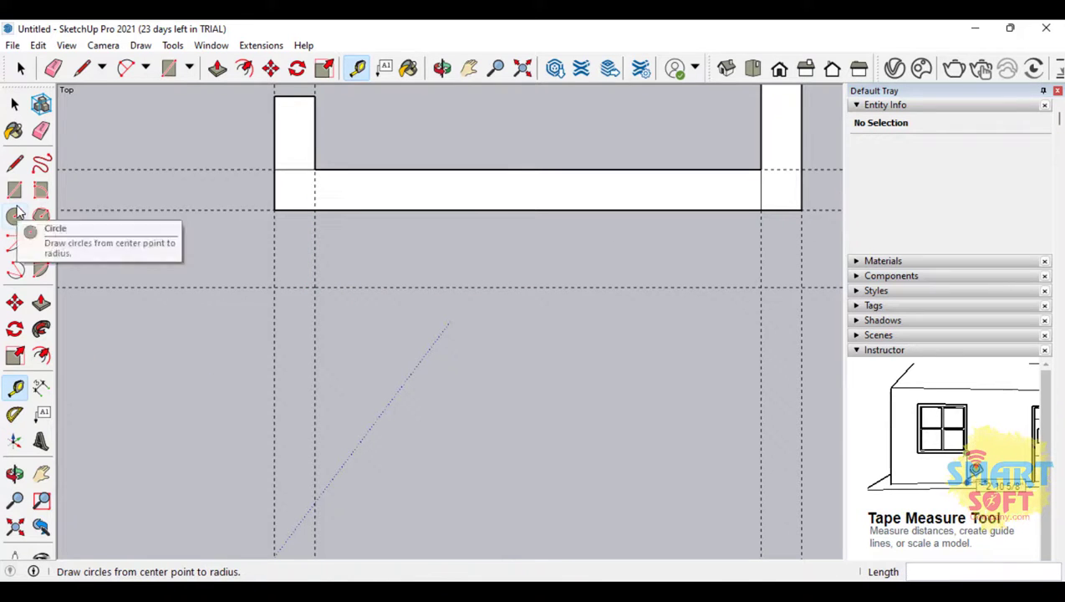
# Draw a wall rectangle 0.5 m wide and about 1.5 m long downward from the new guide, in line with the room's left wall
pyautogui.press('r')
pyautogui.click(275, 285)
pyautogui.scroll(-3, 326, 356)
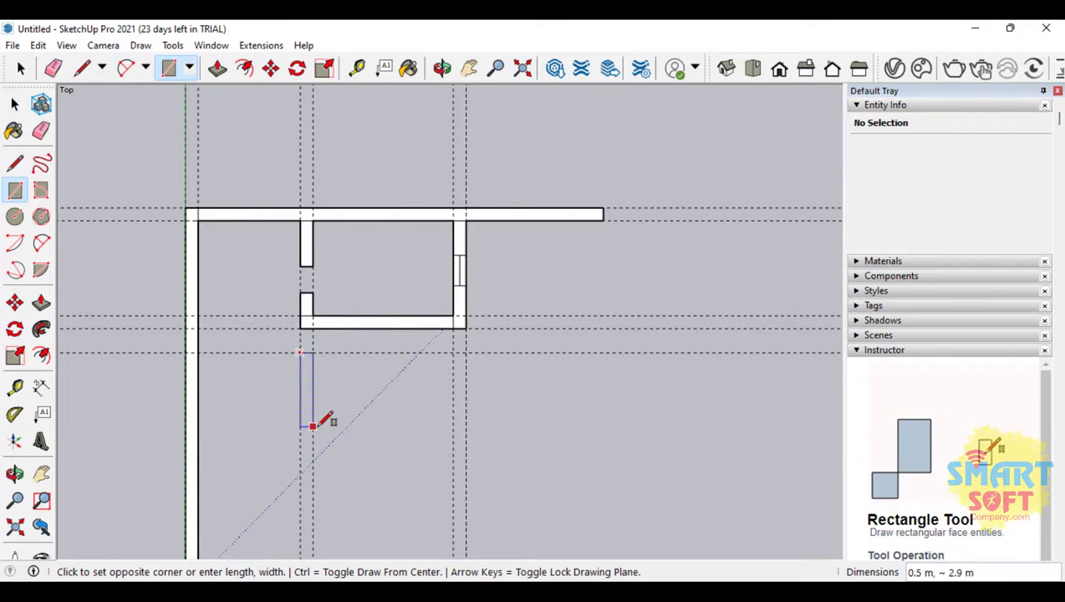
pyautogui.click(314, 386)
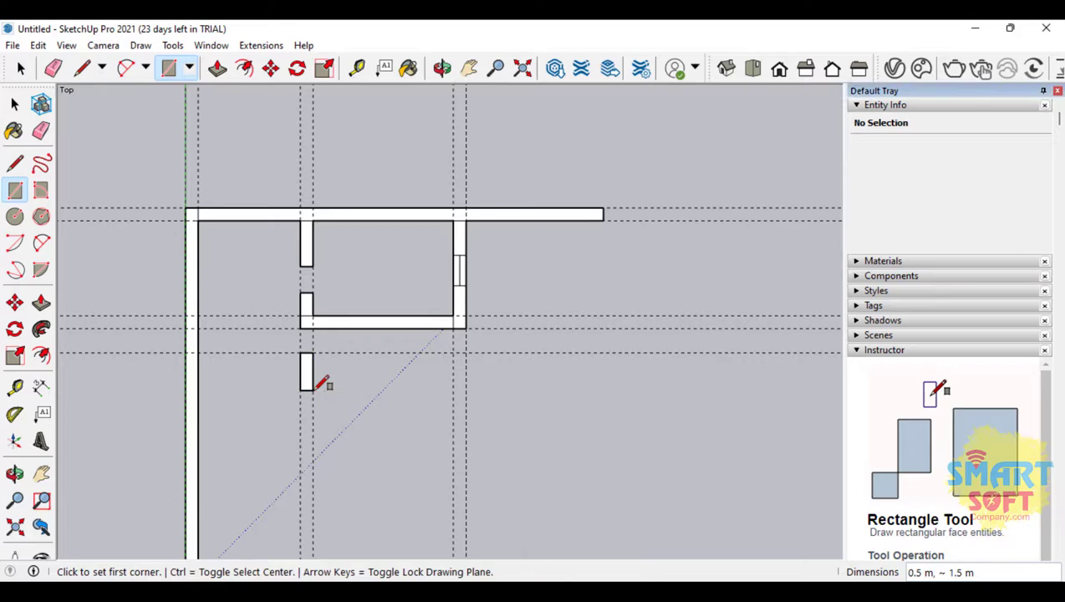
# Place a horizontal guide along the lower end of the new wall piece and another one wall thickness below it
pyautogui.scroll(4, 320, 382)
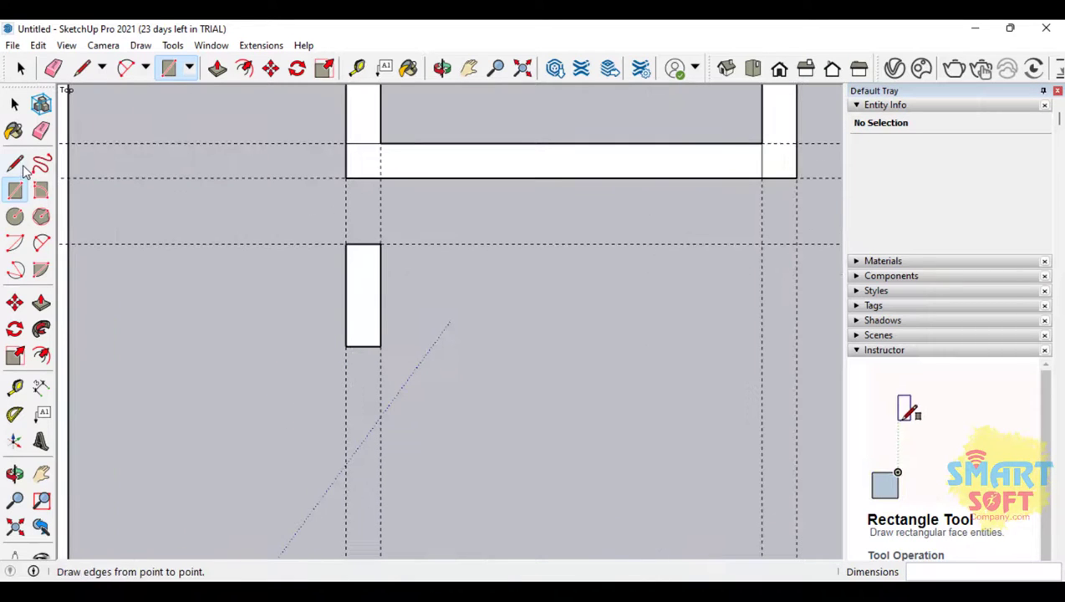
pyautogui.click(18, 383)
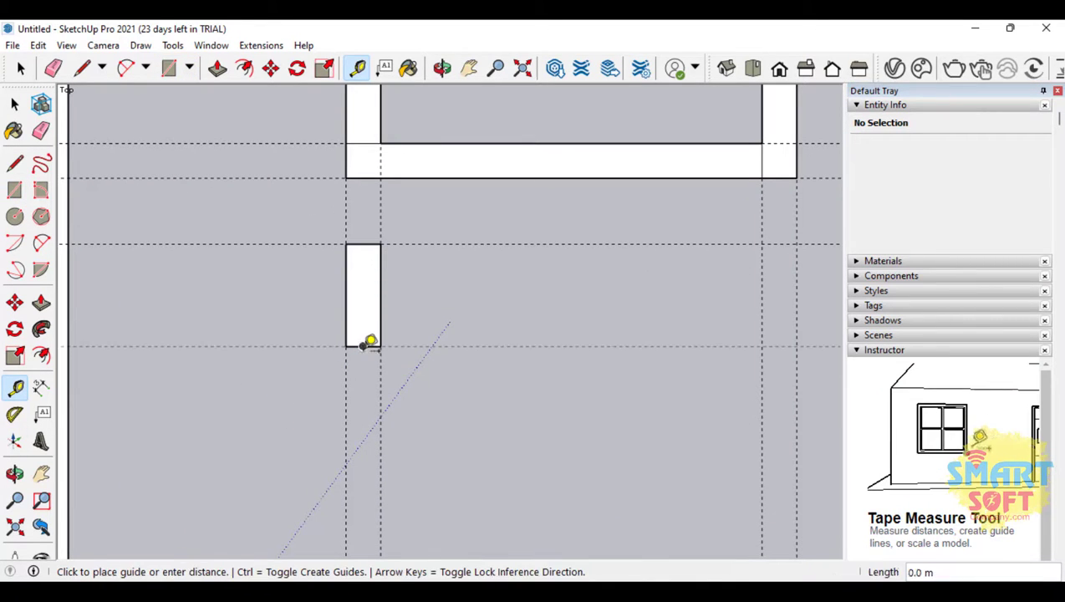
pyautogui.click(368, 348)
pyautogui.click(370, 380)
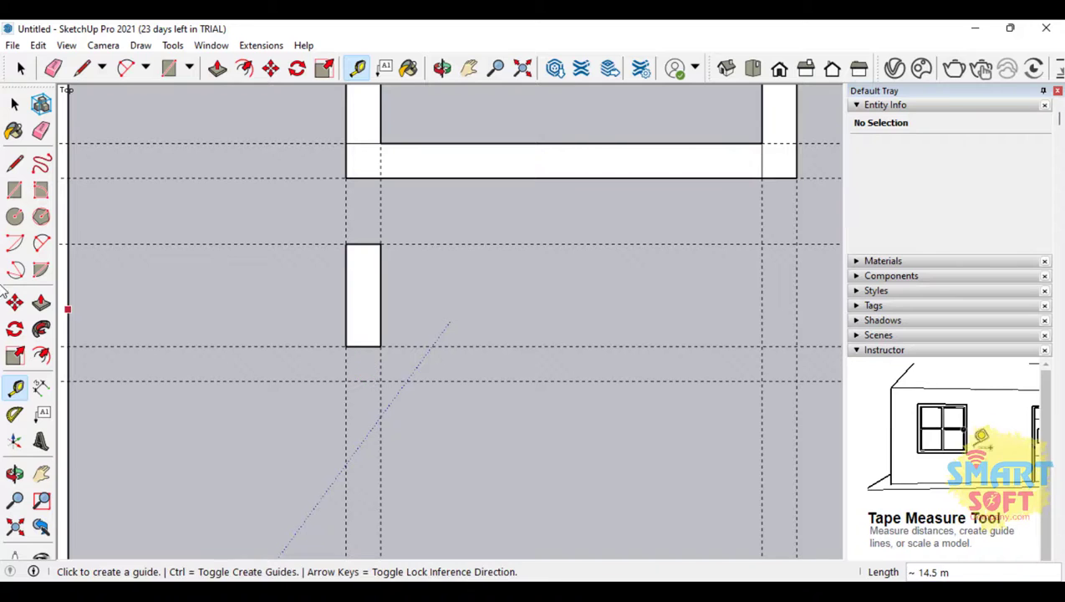
# Draw a horizontal wall rectangle between the two new guides, from the wall piece's lower right corner to the outer left wall
pyautogui.press('r')
pyautogui.click(380, 345)
pyautogui.scroll(-2, 334, 355)
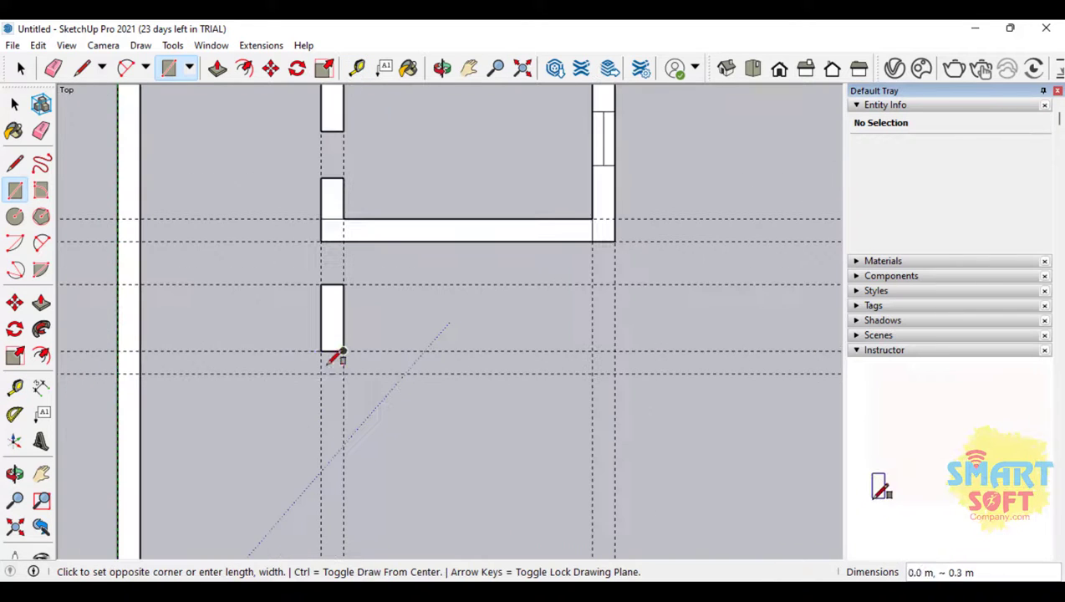
pyautogui.click(142, 373)
pyautogui.scroll(-2, 236, 377)
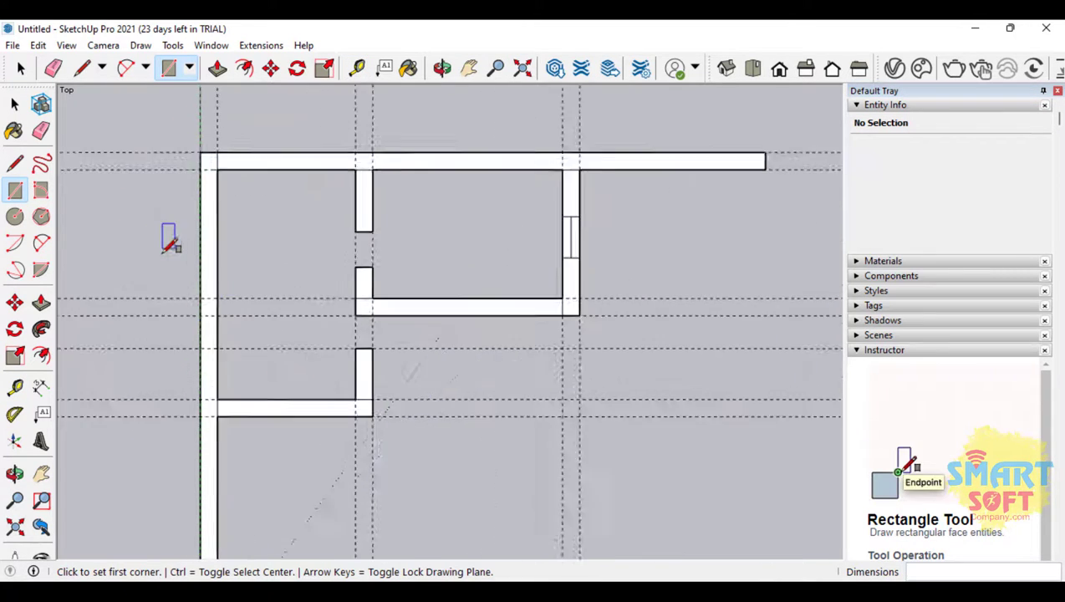
# Draw a window in the outer left wall as a rectangle about 1.5 m by 0.5 m with a line along its centre
pyautogui.scroll(2, 166, 239)
pyautogui.click(212, 239)
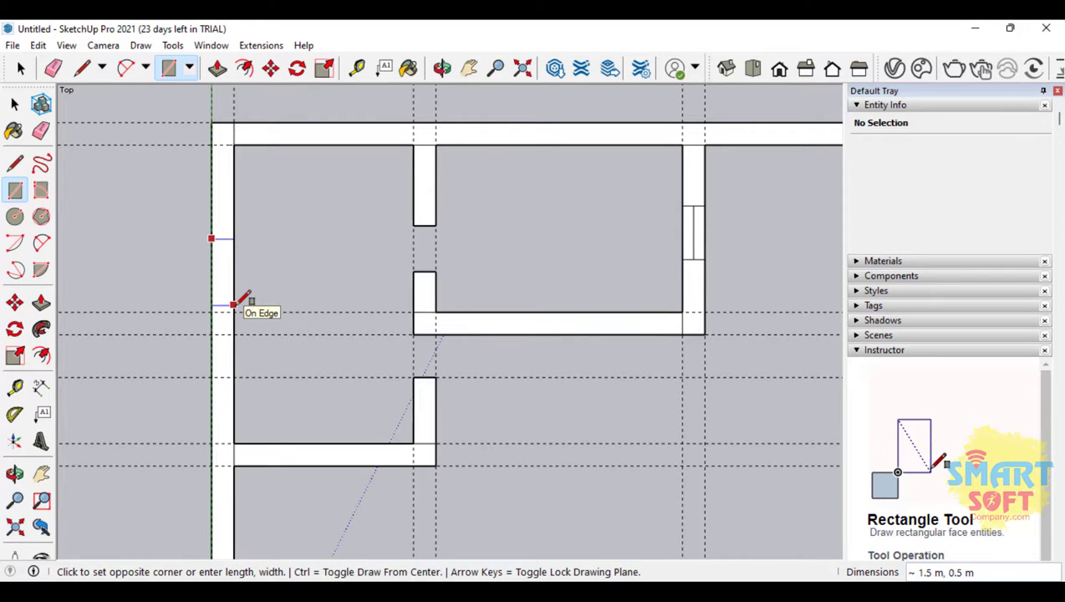
pyautogui.click(234, 304)
pyautogui.scroll(2, 234, 304)
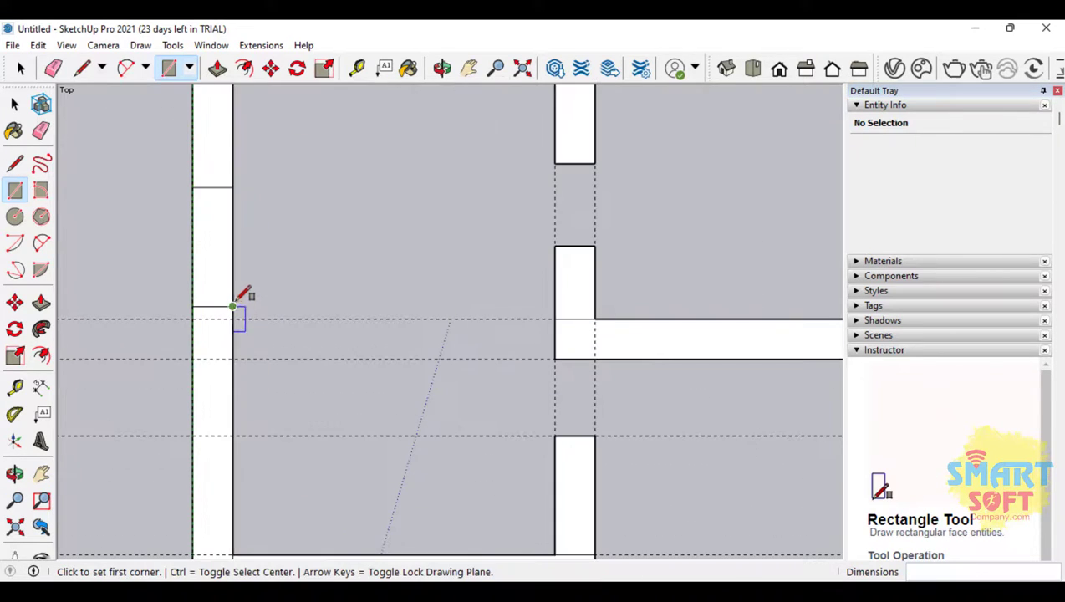
pyautogui.click(14, 164)
pyautogui.click(212, 188)
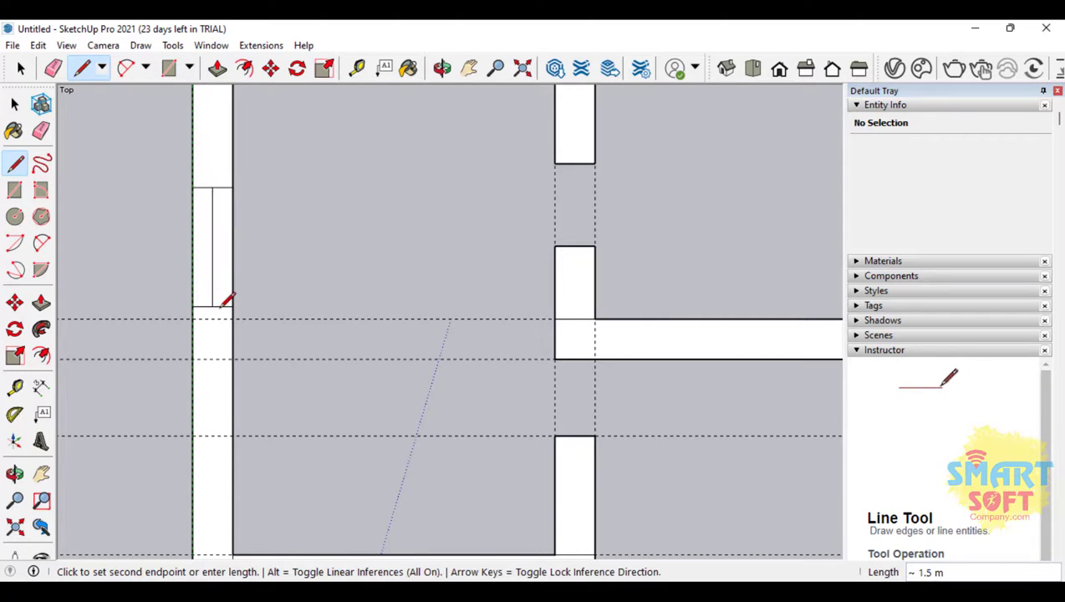
pyautogui.click(222, 306)
# Place a horizontal guide along the red axis at the outer left wall's lower end and another 0.5 m above it
pyautogui.scroll(-2, 284, 309)
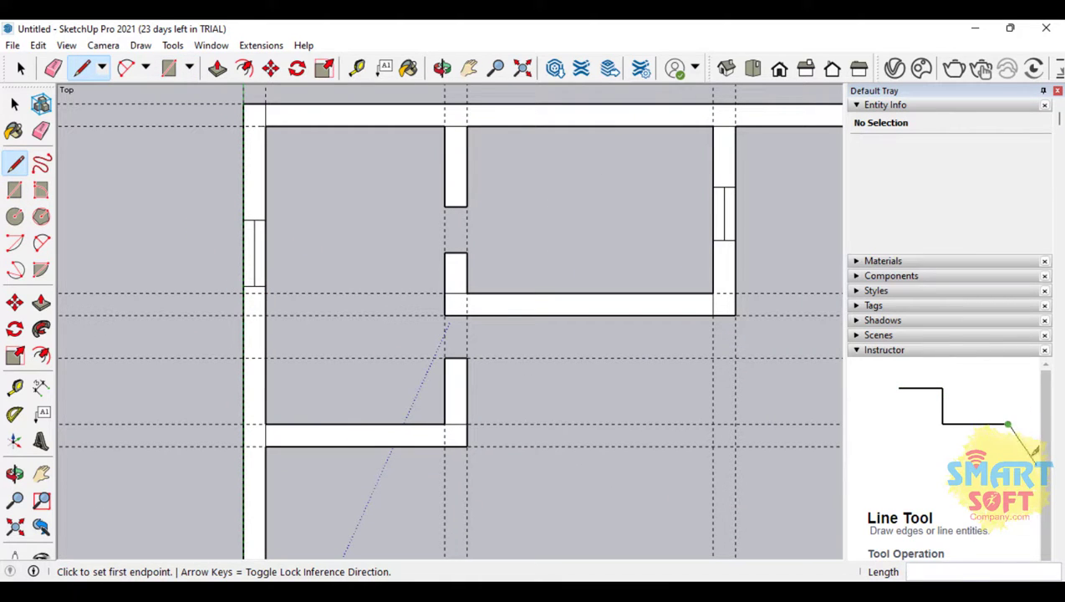
pyautogui.scroll(-2, 585, 439)
pyautogui.scroll(-2, 226, 263)
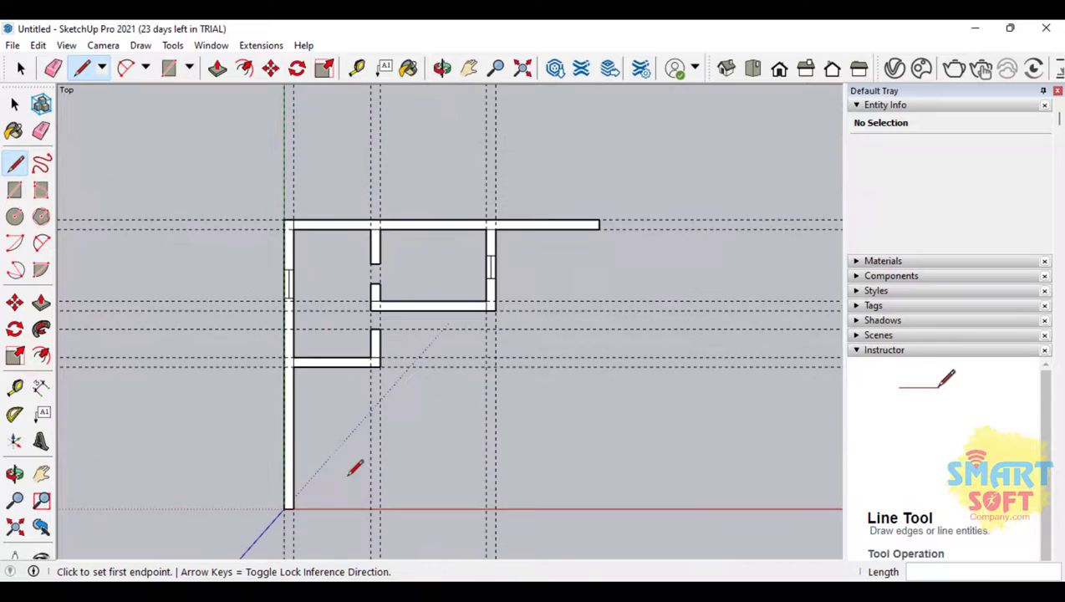
pyautogui.scroll(3, 356, 466)
pyautogui.scroll(-3, 358, 394)
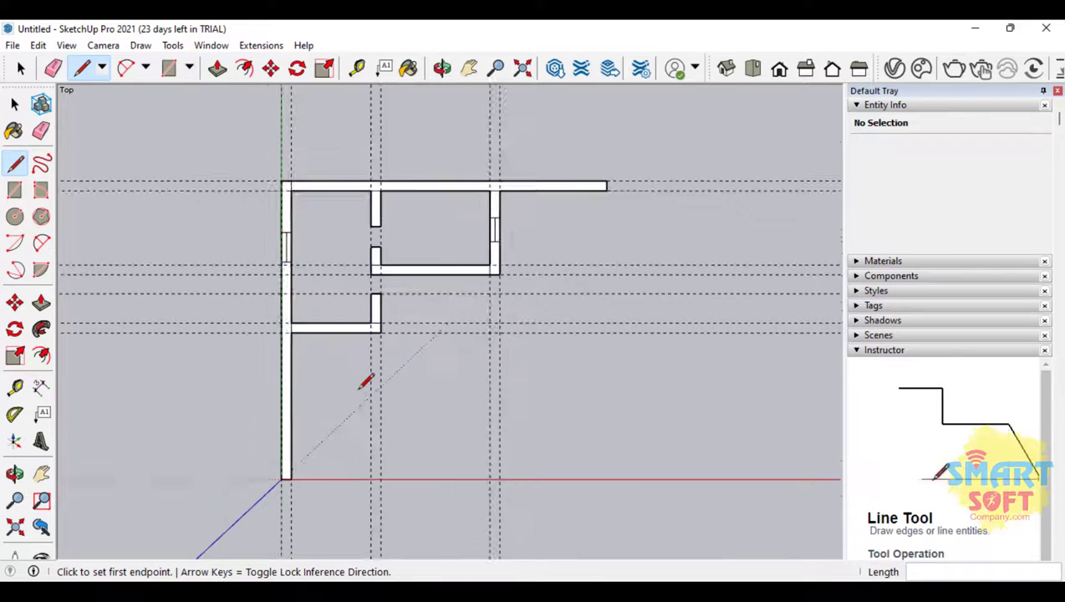
pyautogui.scroll(4, 342, 435)
pyautogui.click(15, 387)
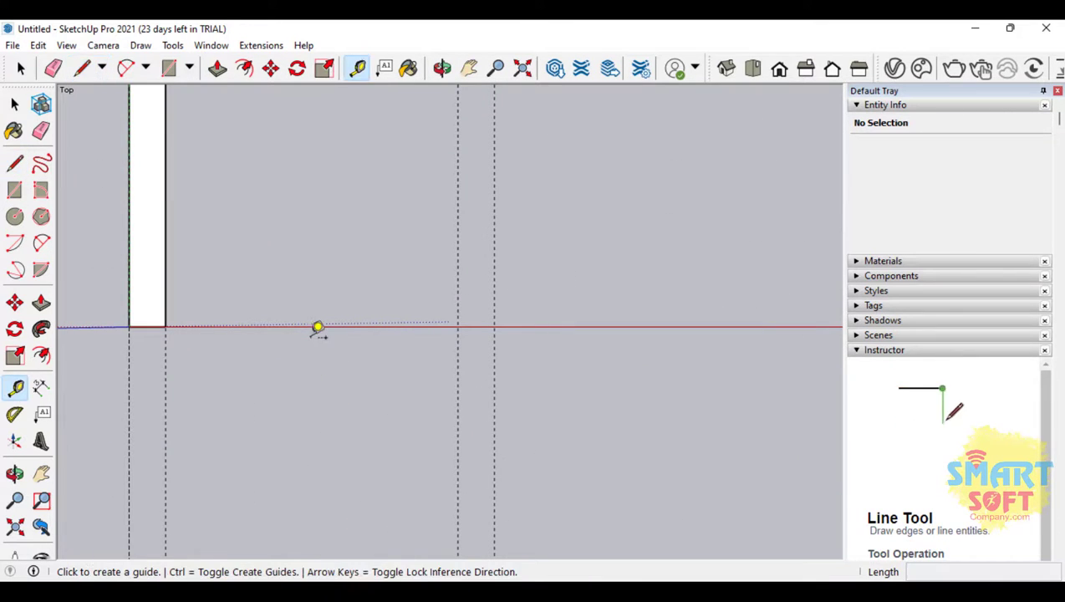
pyautogui.click(306, 323)
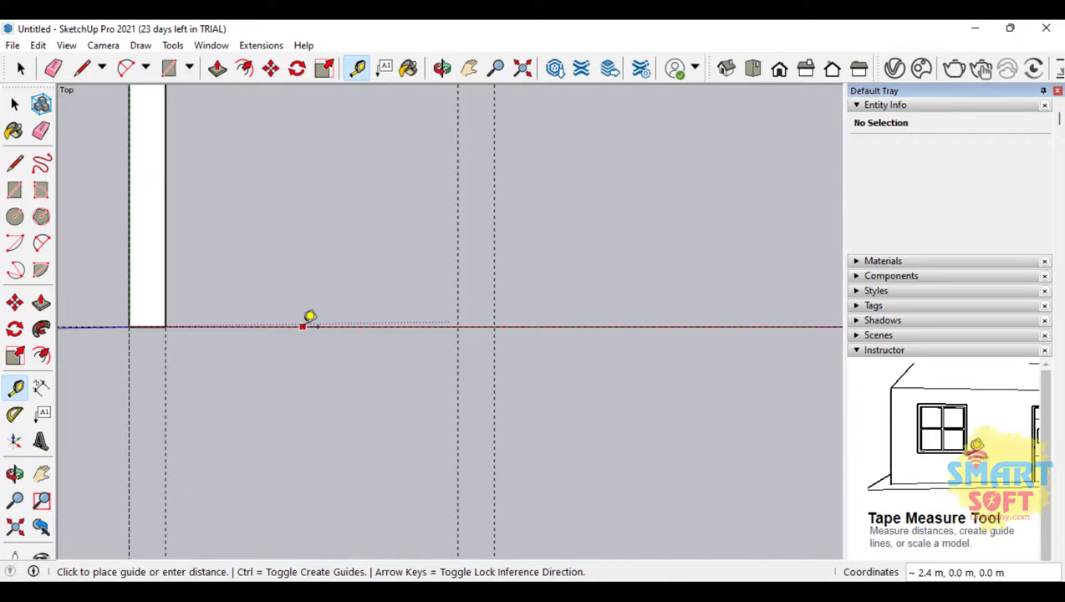
pyautogui.scroll(-3, 309, 317)
pyautogui.scroll(2, 314, 303)
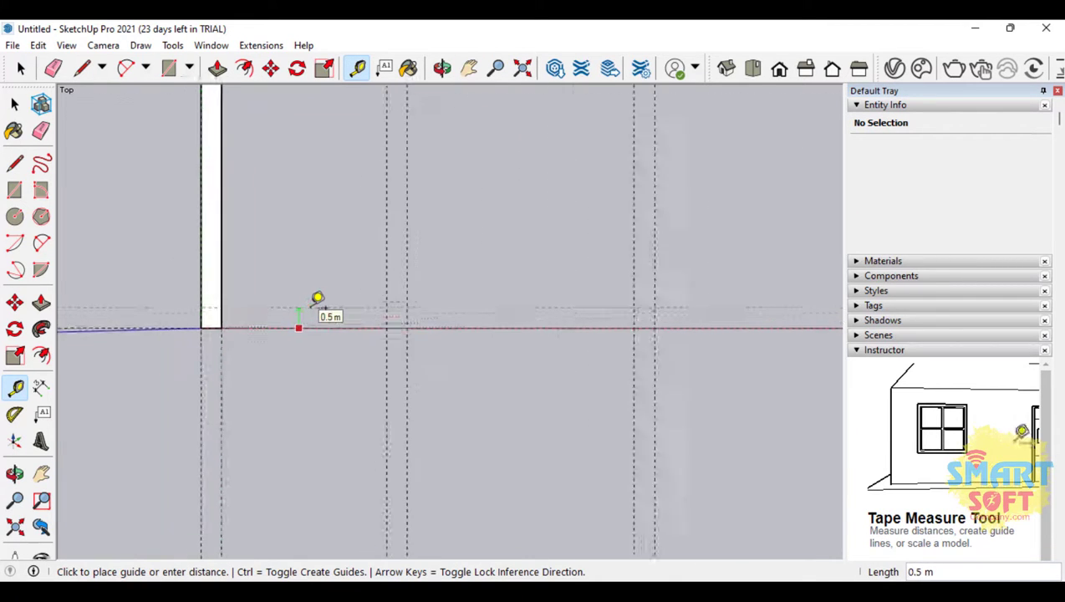
pyautogui.click(316, 300)
# Draw the bottom outer wall as a rectangle between the two lowest guides, extending right from the outer left wall past the vertical guides
pyautogui.click(15, 191)
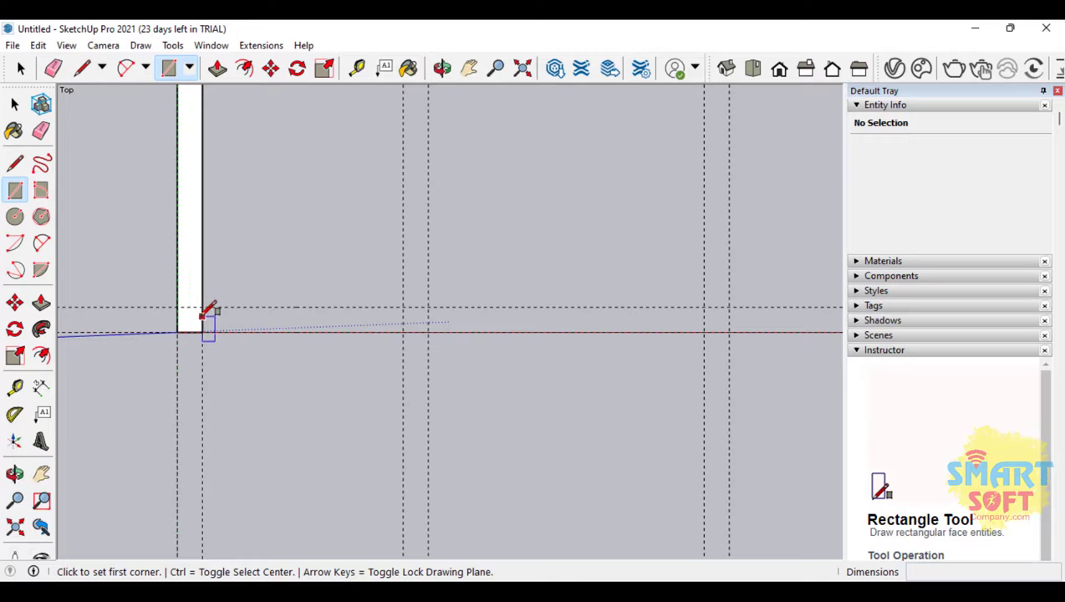
pyautogui.click(202, 308)
pyautogui.scroll(-2, 292, 338)
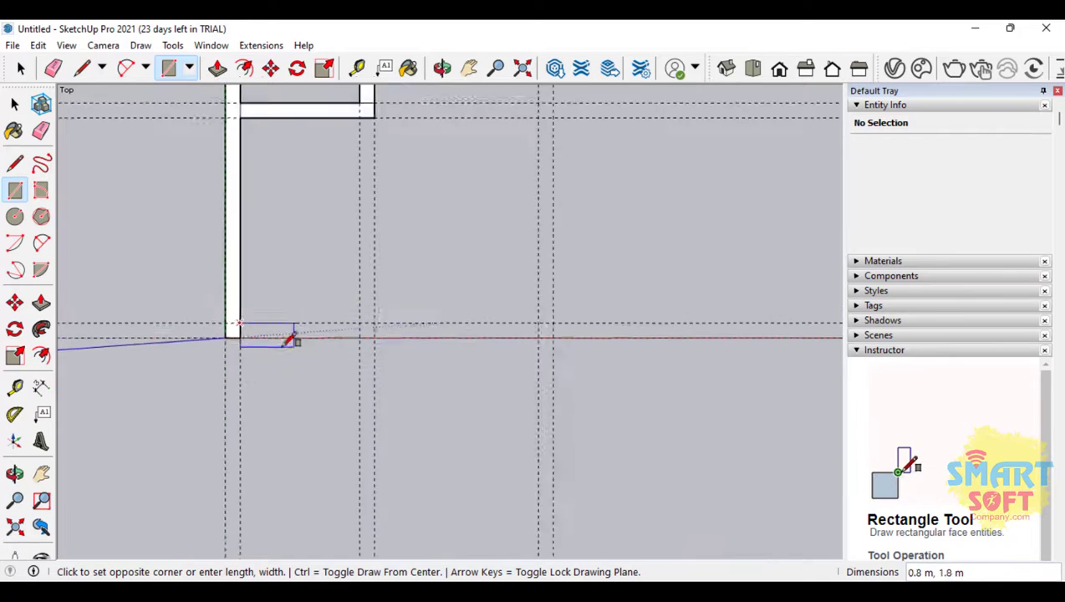
pyautogui.click(646, 338)
pyautogui.scroll(2, 292, 332)
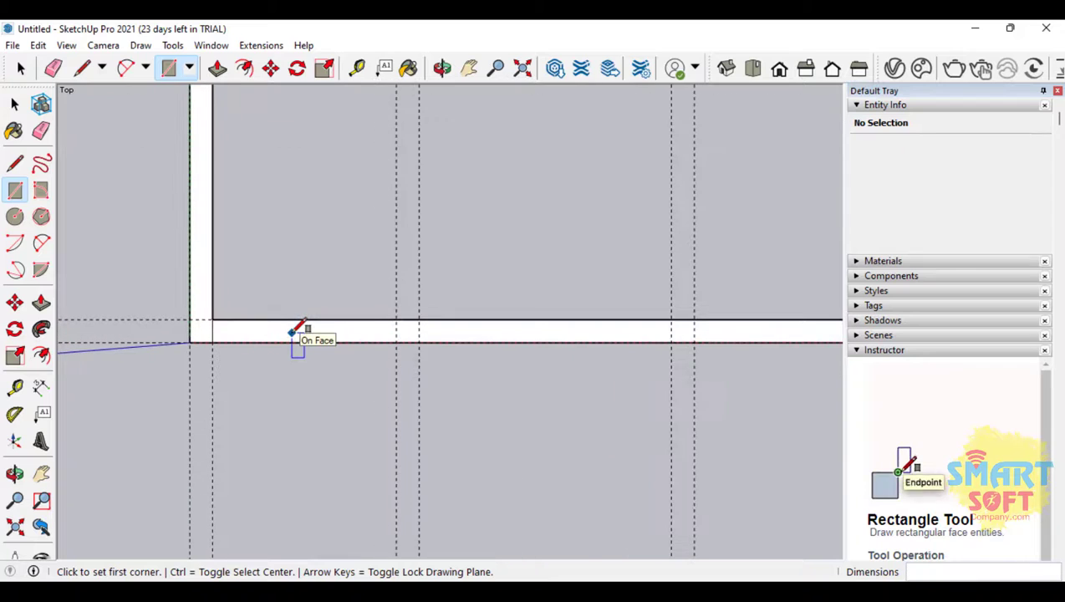
# Draw a 0.5 m by about 0.8 m stub below the inner wall corner and a 0.5 m by about 4.9 m wall up from the bottom wall
pyautogui.scroll(-2, 291, 333)
pyautogui.scroll(2, 369, 148)
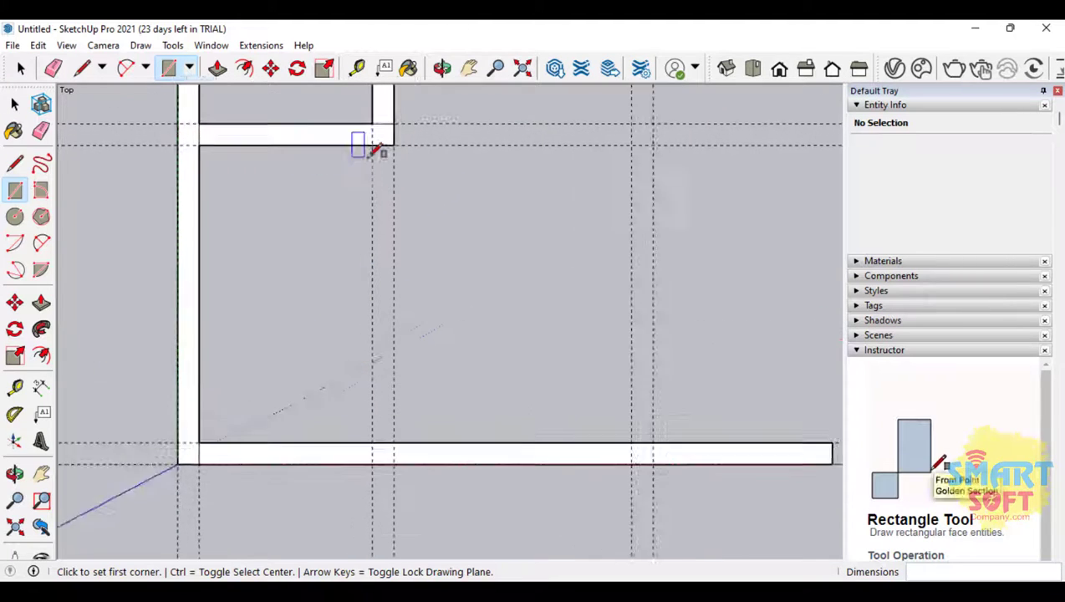
pyautogui.click(374, 144)
pyautogui.click(398, 181)
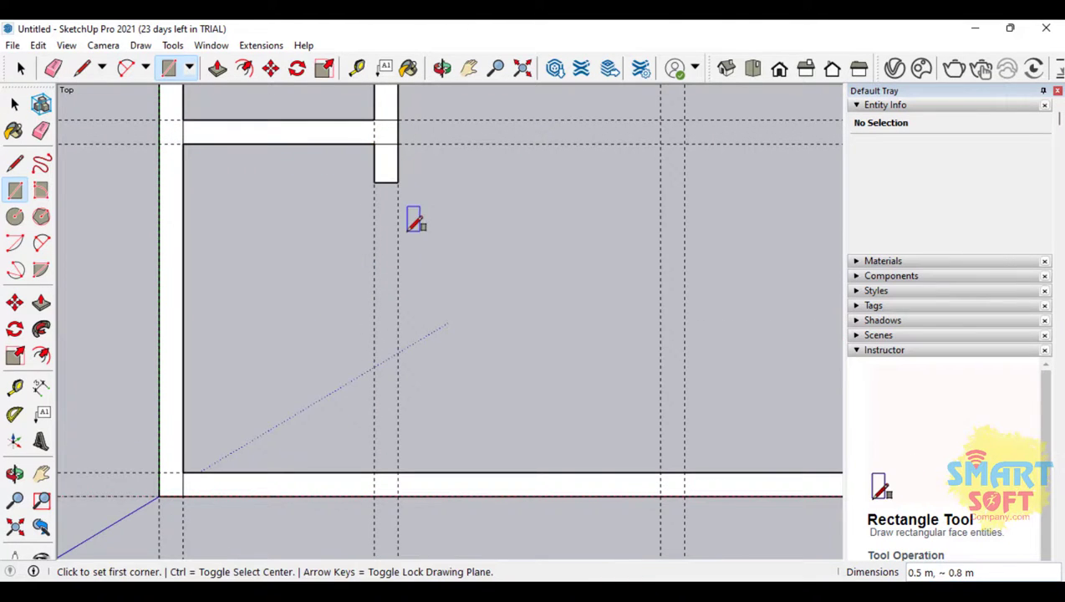
pyautogui.click(374, 473)
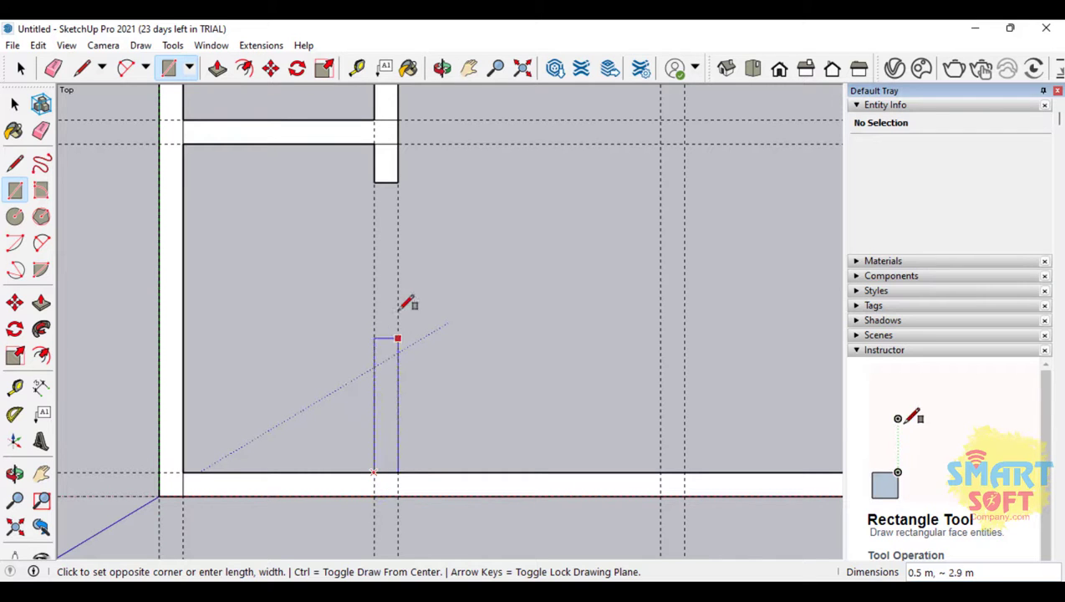
pyautogui.click(397, 239)
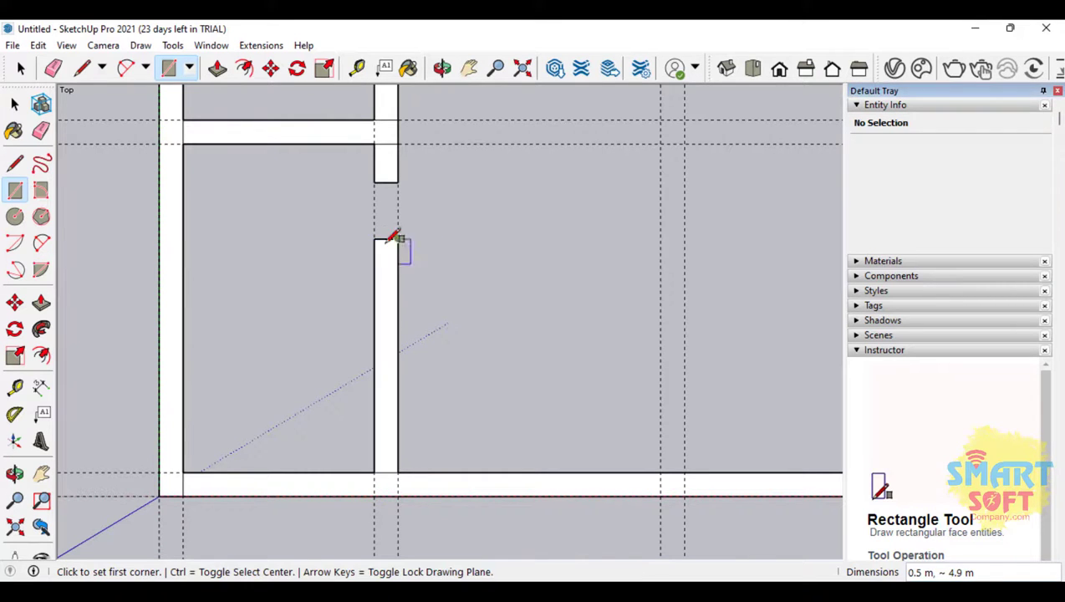
# Mark a guide point about 1.0 m below the lower right corner of the upper wall stub at the new door gap
pyautogui.scroll(-2, 307, 239)
pyautogui.scroll(2, 303, 209)
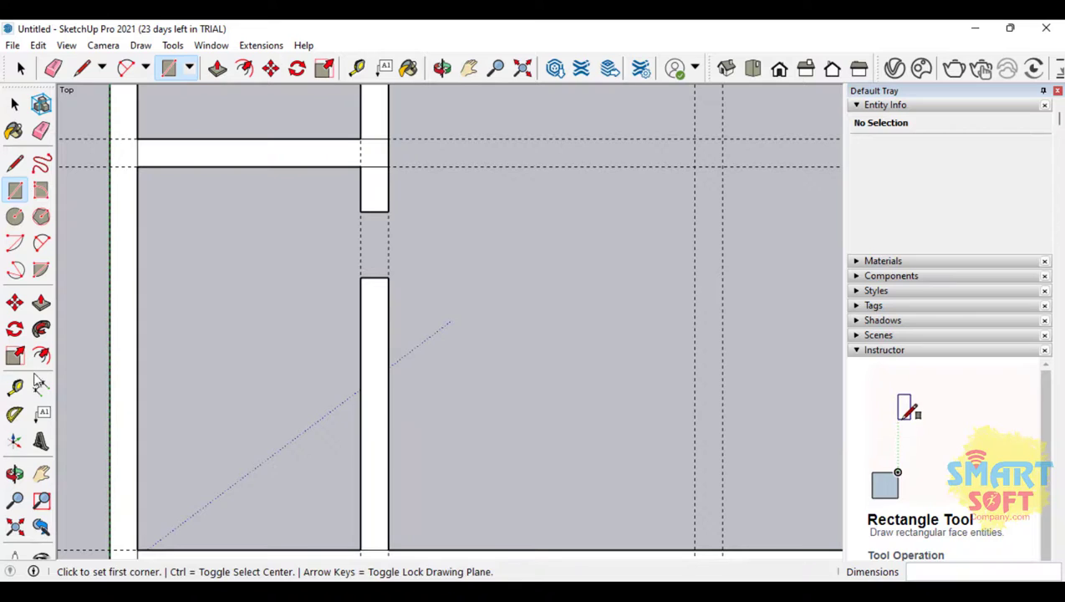
pyautogui.press('t')
pyautogui.click(386, 212)
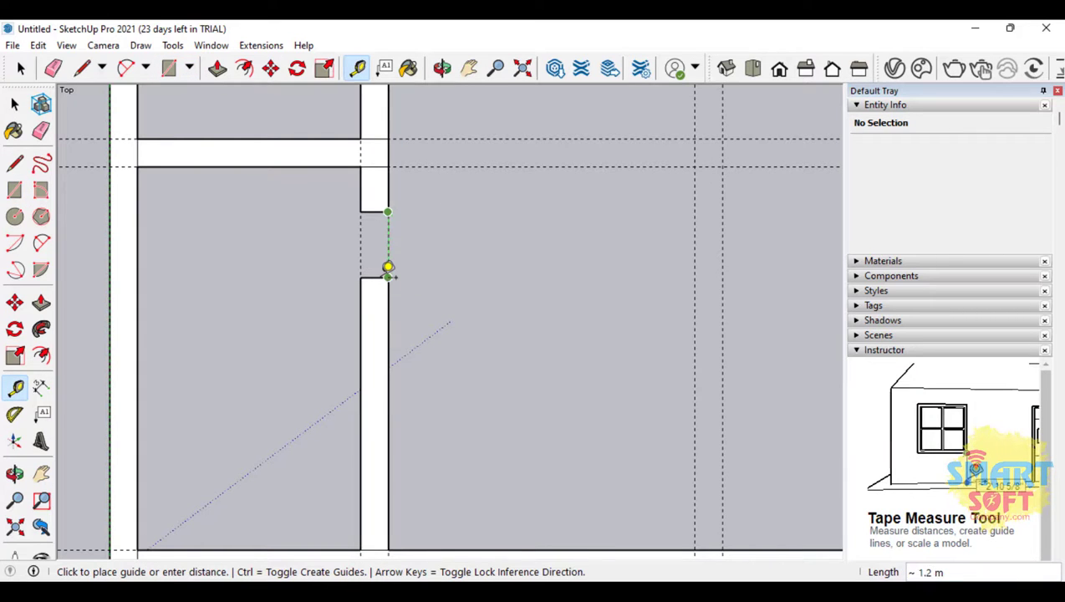
pyautogui.click(384, 257)
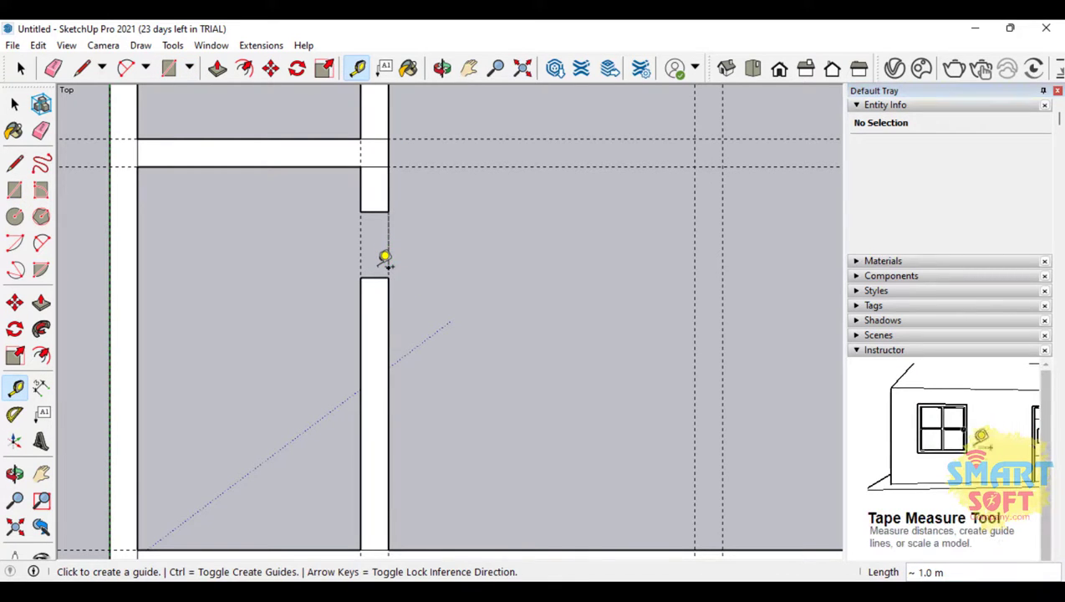
# Move the top edge of the lower inner wall up about 0.2 m to narrow the door gap
pyautogui.click(14, 303)
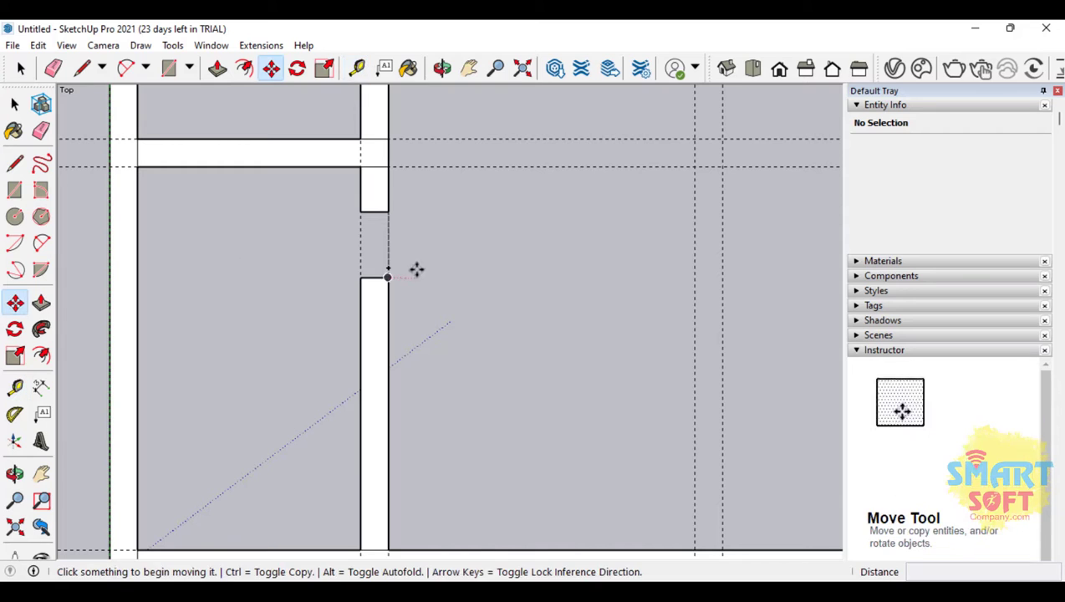
pyautogui.click(372, 278)
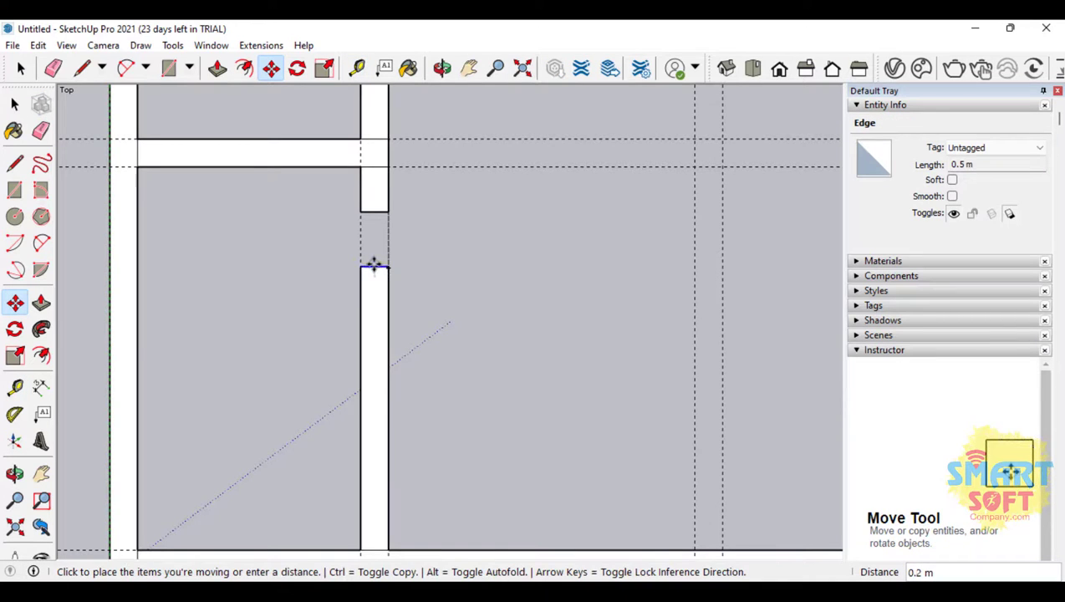
pyautogui.click(373, 262)
# Draw a 0.5 m thick wall stub upward from the bottom outer wall between the two vertical guides right of the inner wall
pyautogui.scroll(-4, 205, 254)
pyautogui.scroll(2, 480, 361)
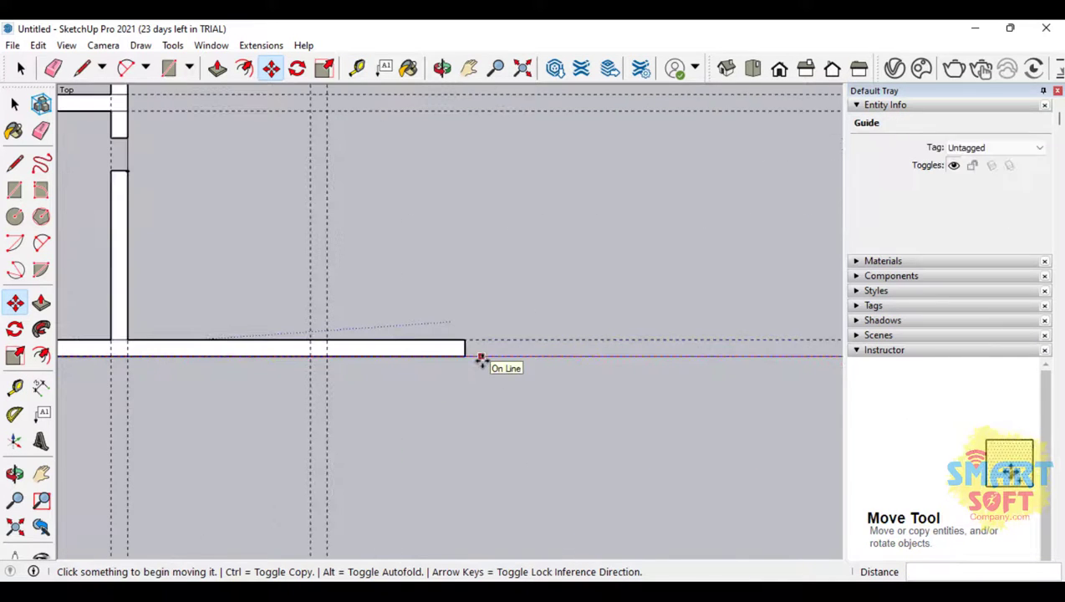
pyautogui.scroll(-2, 488, 364)
pyautogui.scroll(1, 420, 299)
pyautogui.scroll(2, 419, 300)
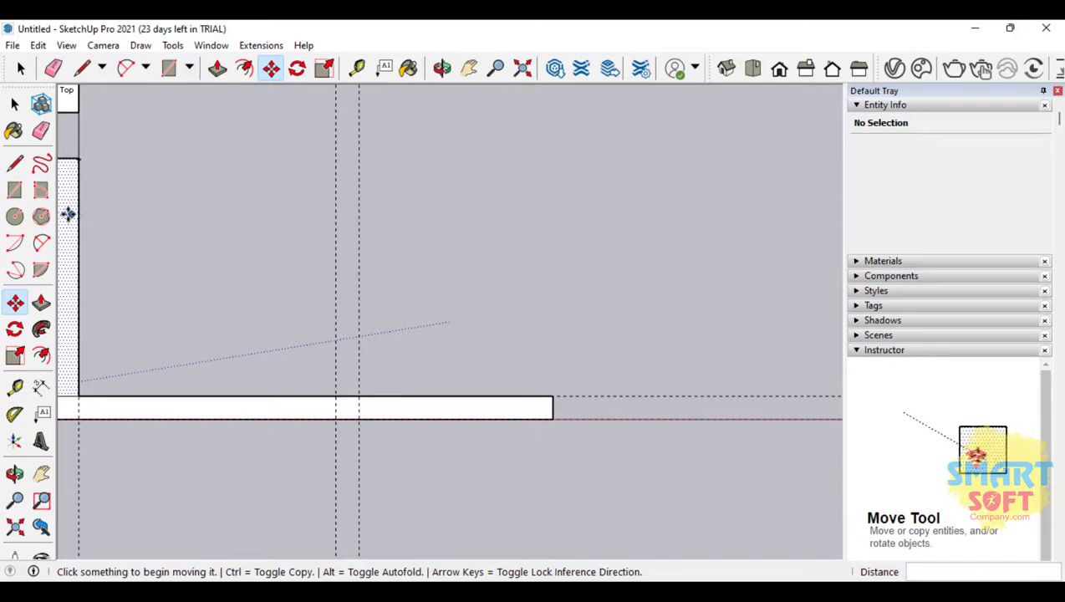
pyautogui.click(14, 190)
pyautogui.click(358, 397)
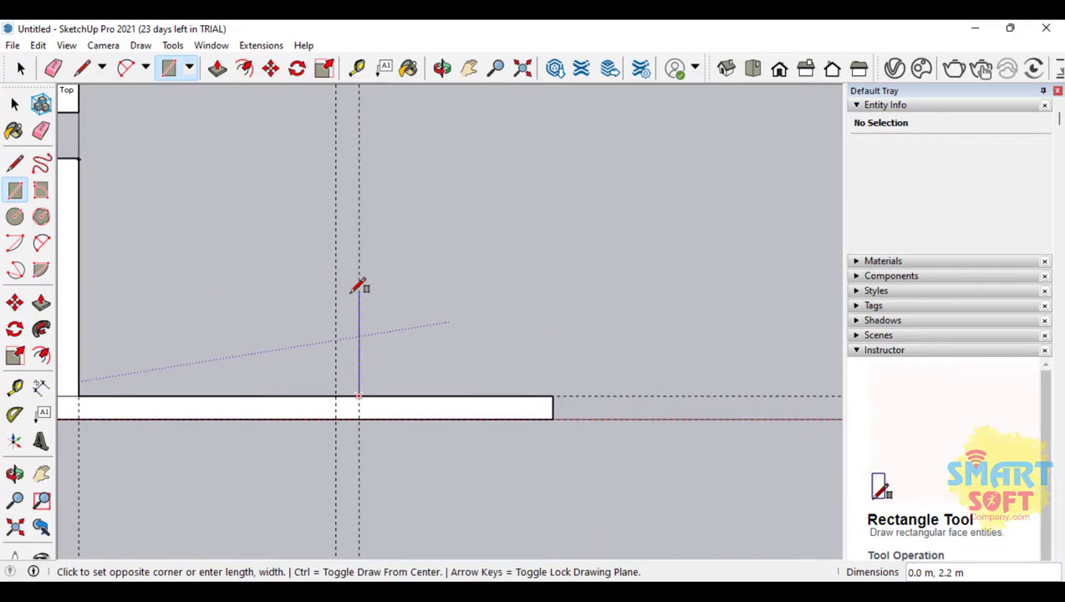
pyautogui.click(335, 247)
pyautogui.scroll(-2, 453, 296)
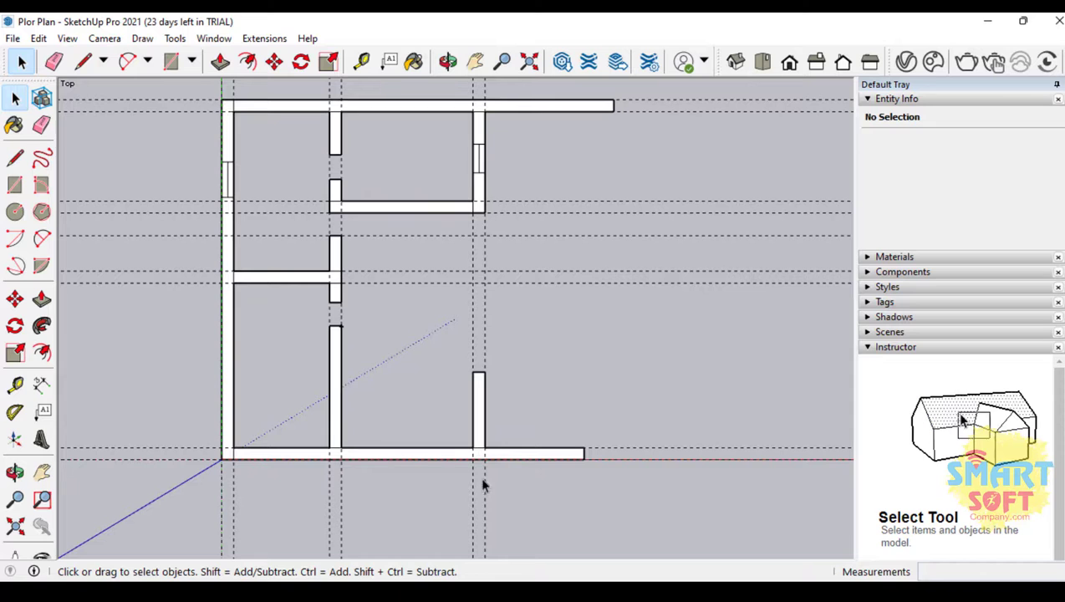
# Draw a window rectangle about 1.8 m by 0.5 m within the bottom wall, between the inner wall and the new stub
pyautogui.scroll(3, 380, 468)
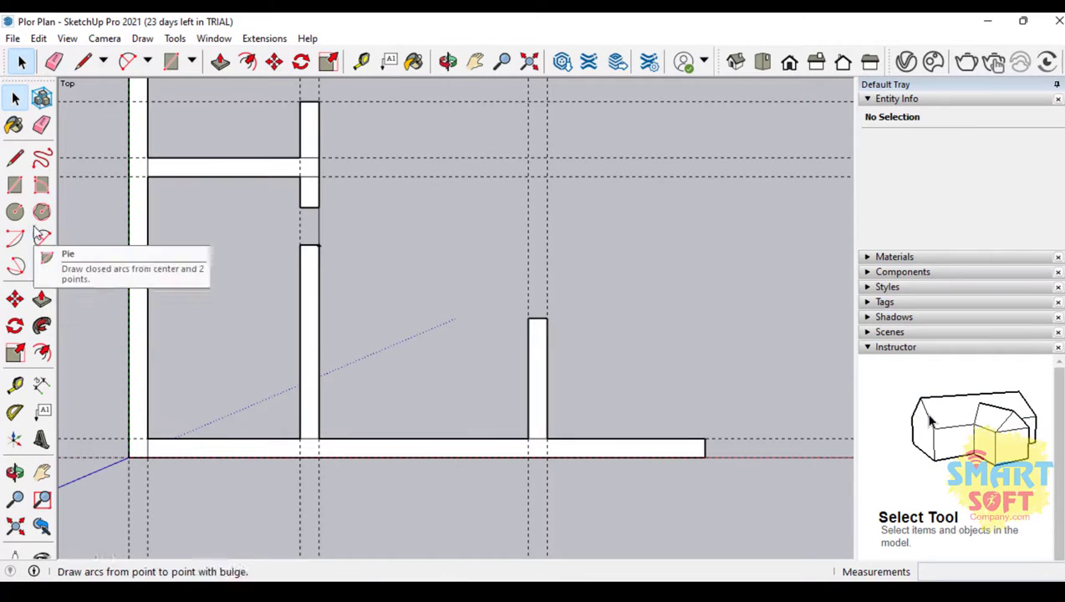
pyautogui.click(14, 185)
pyautogui.click(378, 439)
pyautogui.click(413, 457)
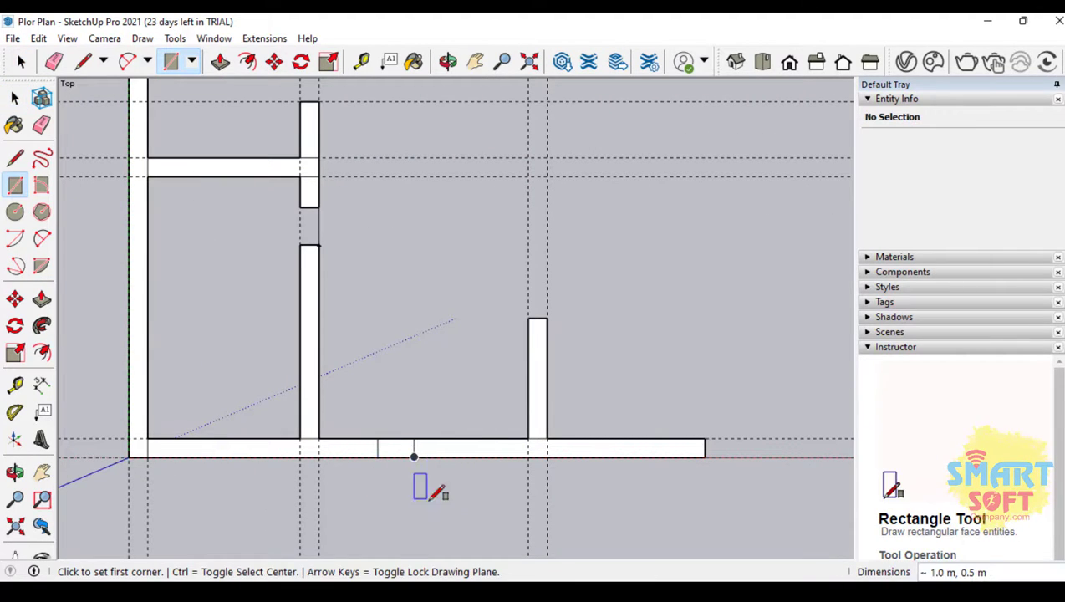
pyautogui.click(379, 438)
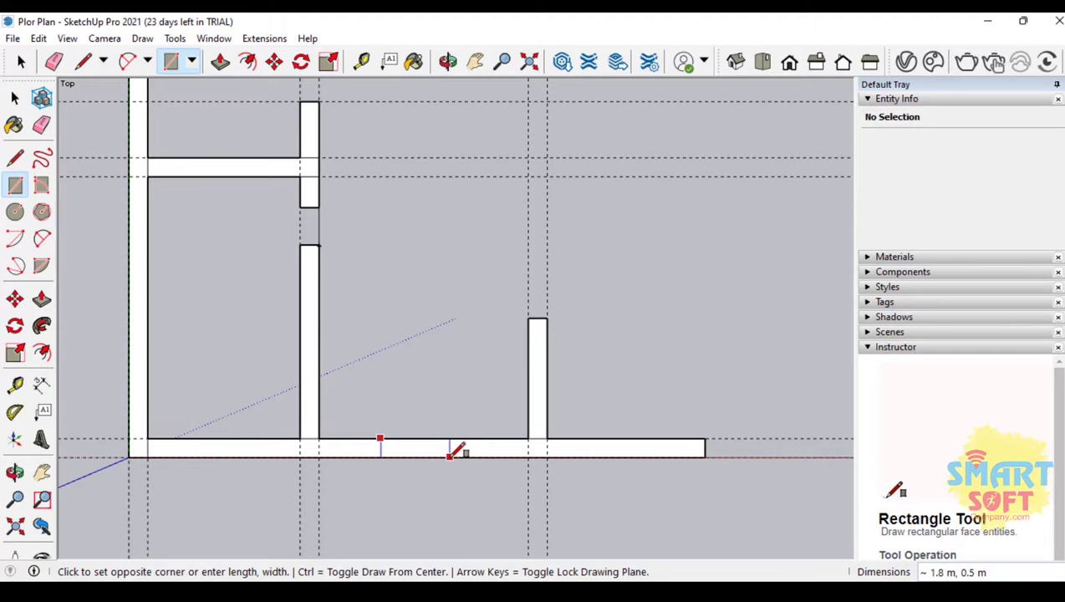
pyautogui.click(451, 454)
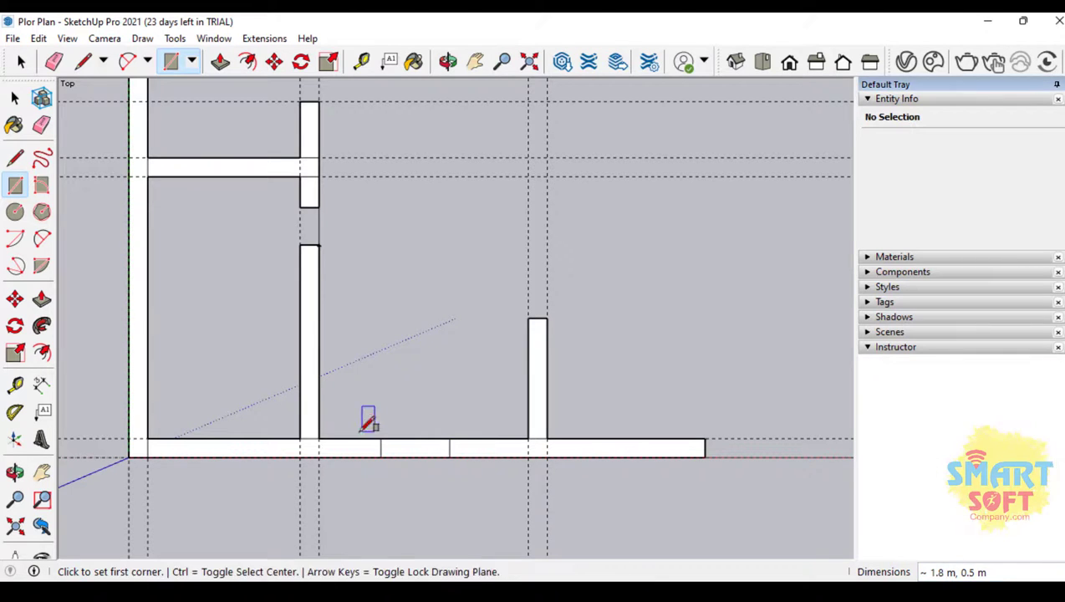
# Draw a horizontal line about 1.8 m long through the middle of the new window rectangle
pyautogui.click(15, 158)
pyautogui.scroll(3, 380, 455)
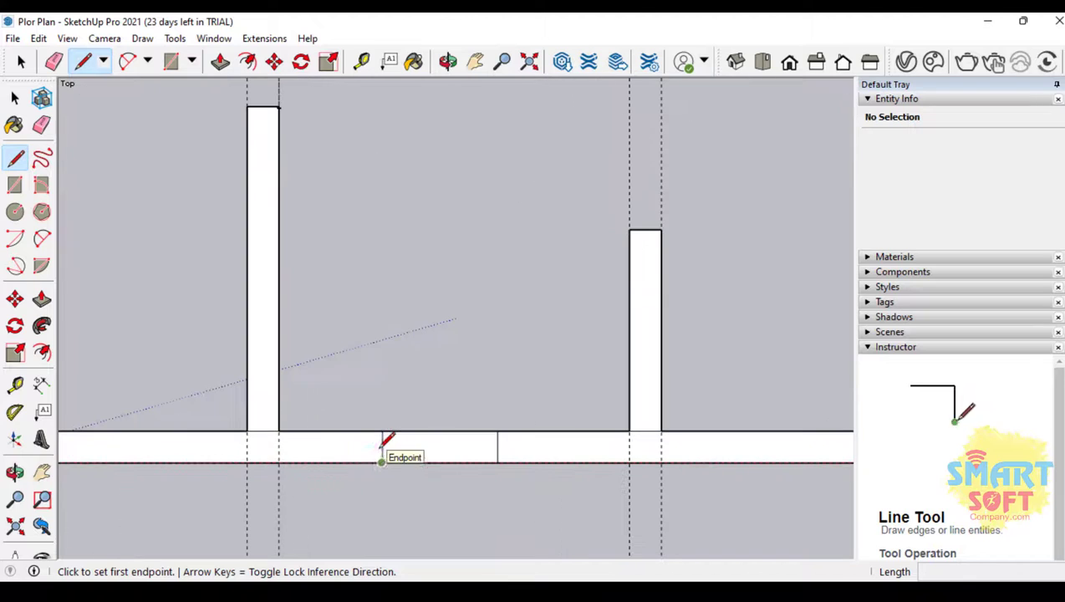
pyautogui.click(380, 446)
pyautogui.click(498, 446)
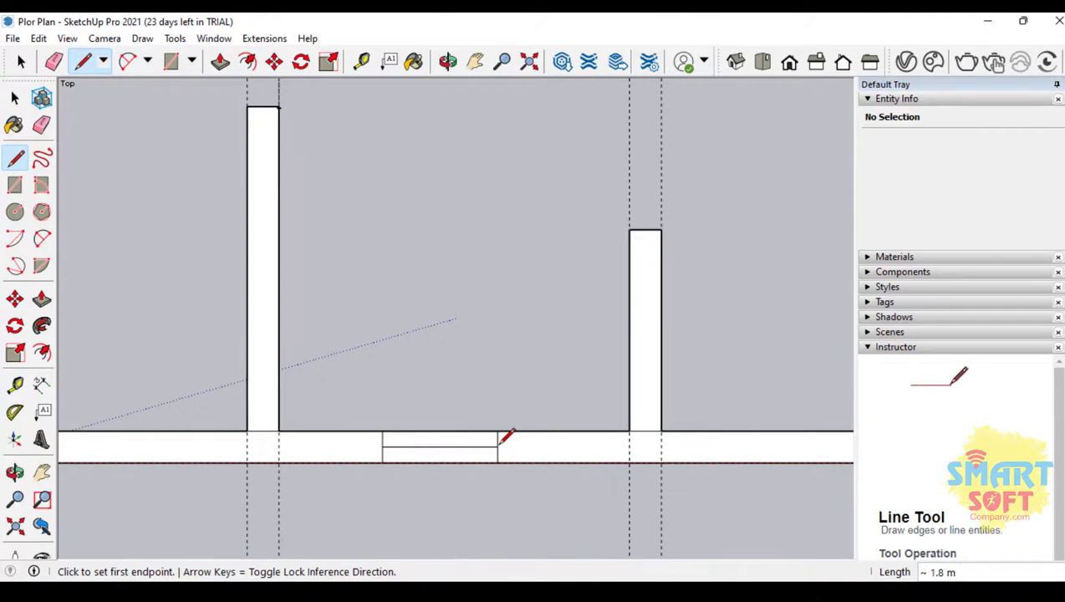
# Draw a second window in the bottom wall directly right of the stub, with end lines across the wall and a line through its middle
pyautogui.scroll(-2, 500, 437)
pyautogui.scroll(2, 617, 422)
pyautogui.click(635, 422)
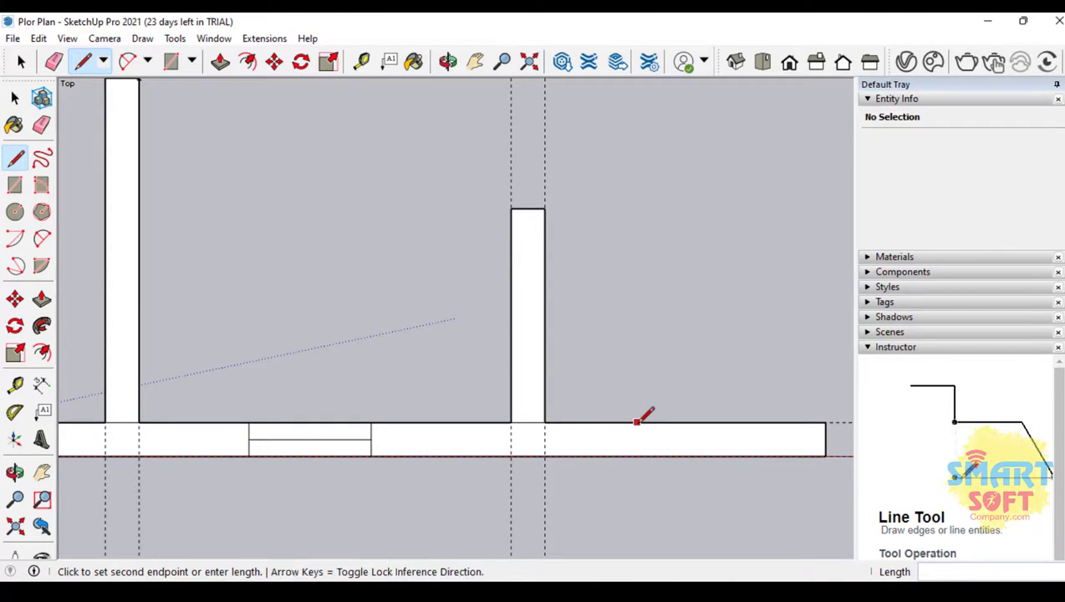
pyautogui.press('Escape')
pyautogui.click(636, 439)
pyautogui.click(545, 438)
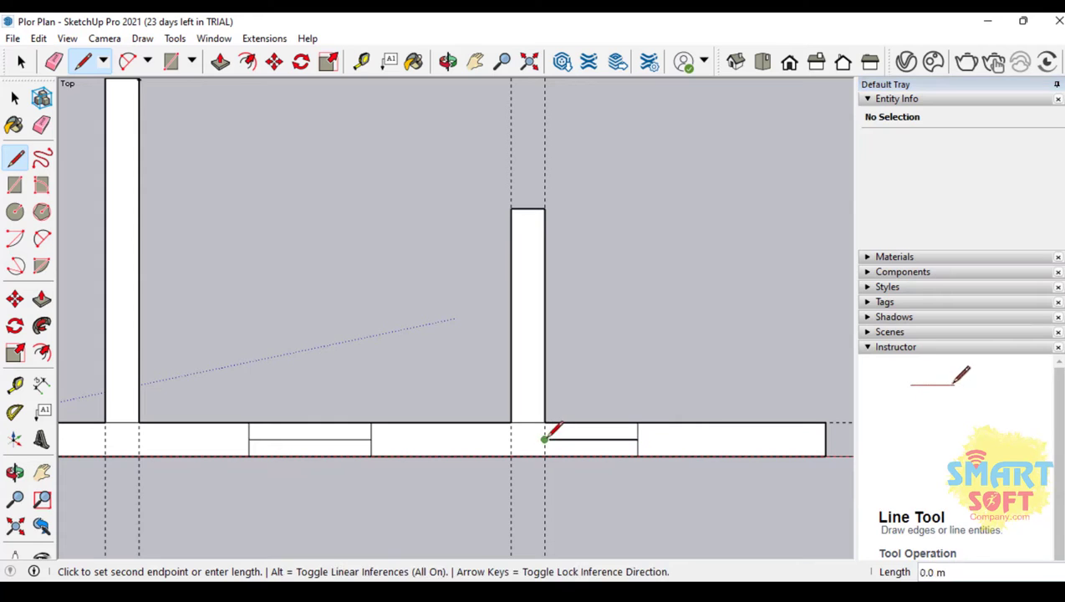
pyautogui.press('Escape')
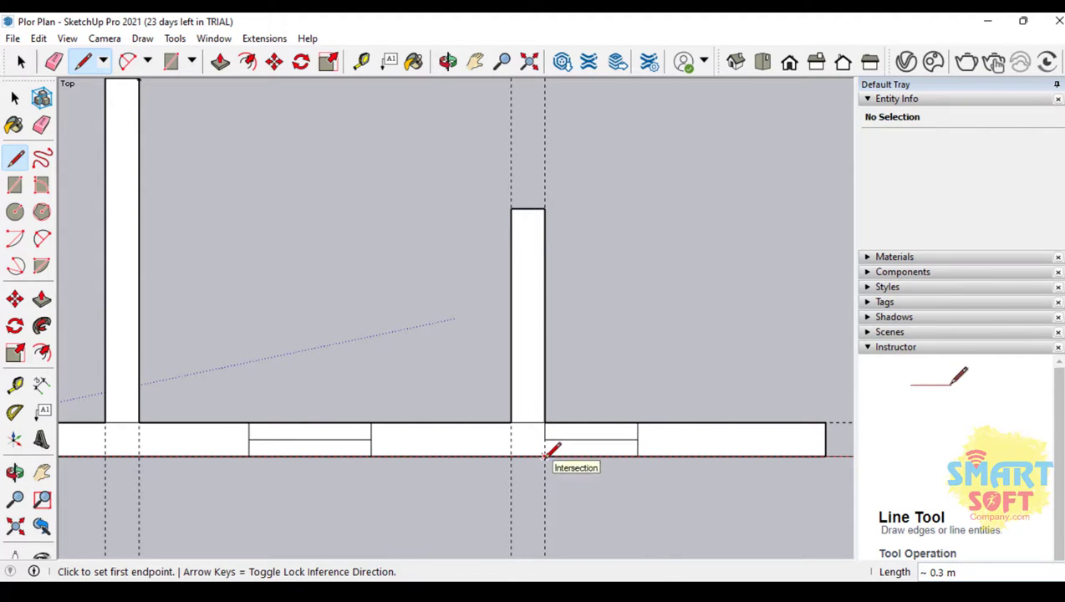
pyautogui.click(548, 441)
pyautogui.press('Escape')
pyautogui.click(544, 451)
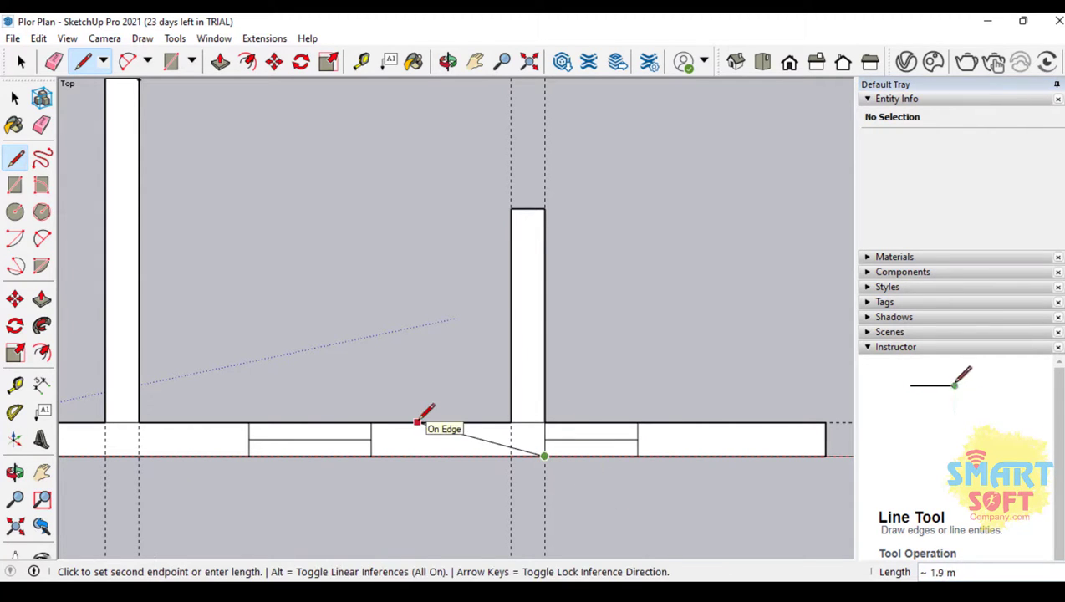
pyautogui.press('Escape')
# Extend the bottom wall to the right with a rectangle about 1.1 m by 0.5 m and a longer 0.5 m thick wall rectangle beyond it
pyautogui.scroll(-3, 341, 405)
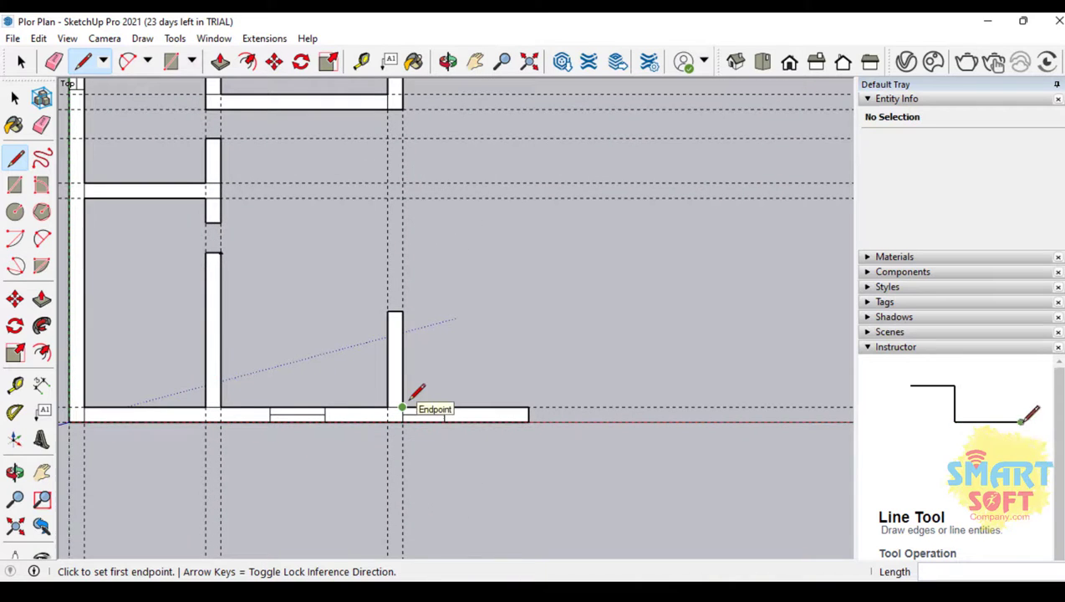
pyautogui.scroll(2, 588, 433)
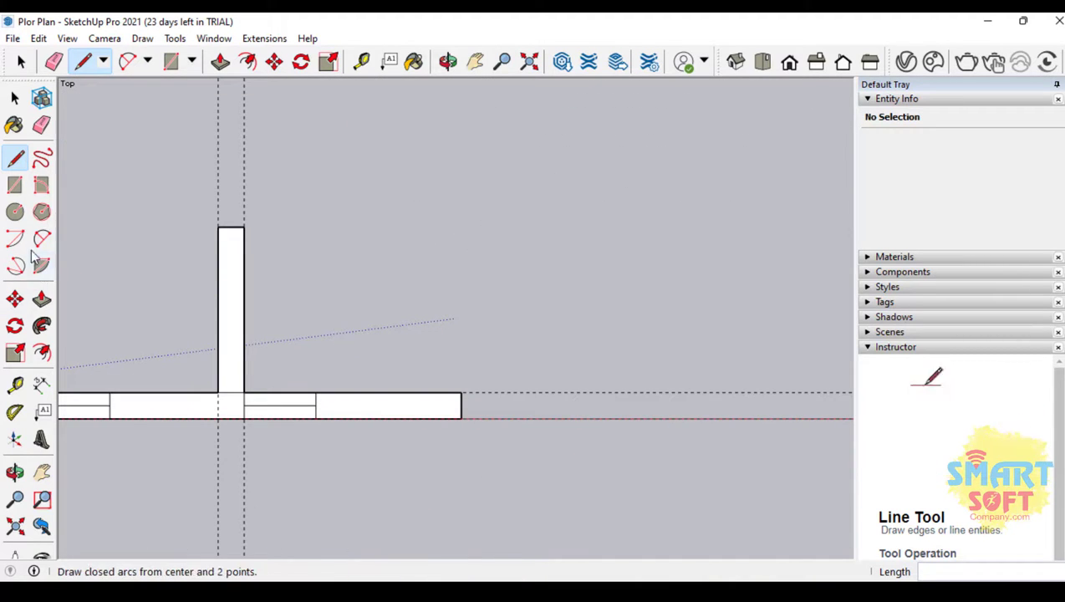
pyautogui.click(15, 185)
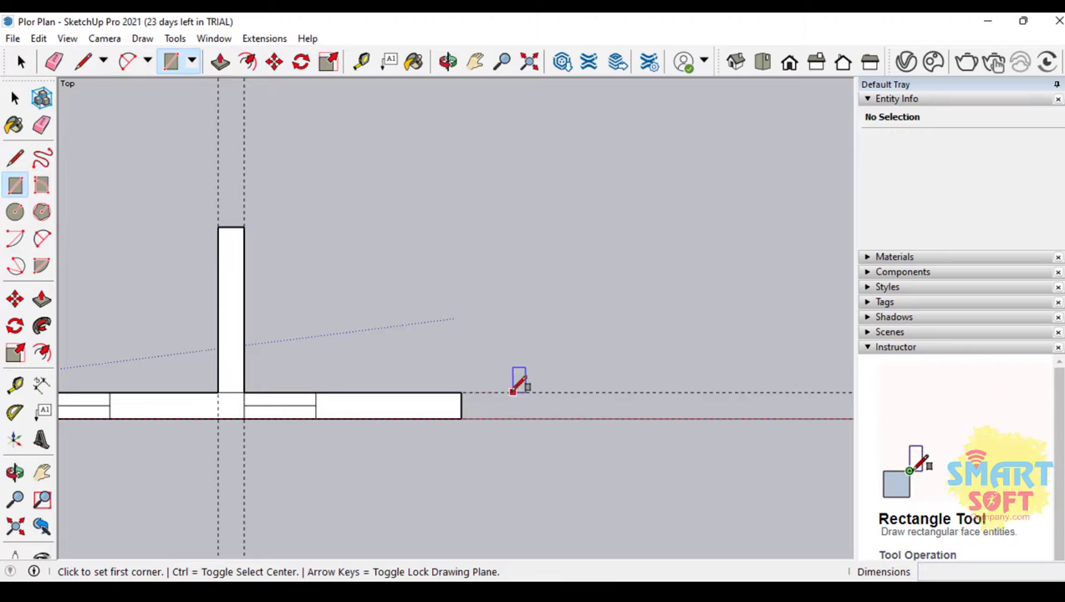
pyautogui.click(460, 392)
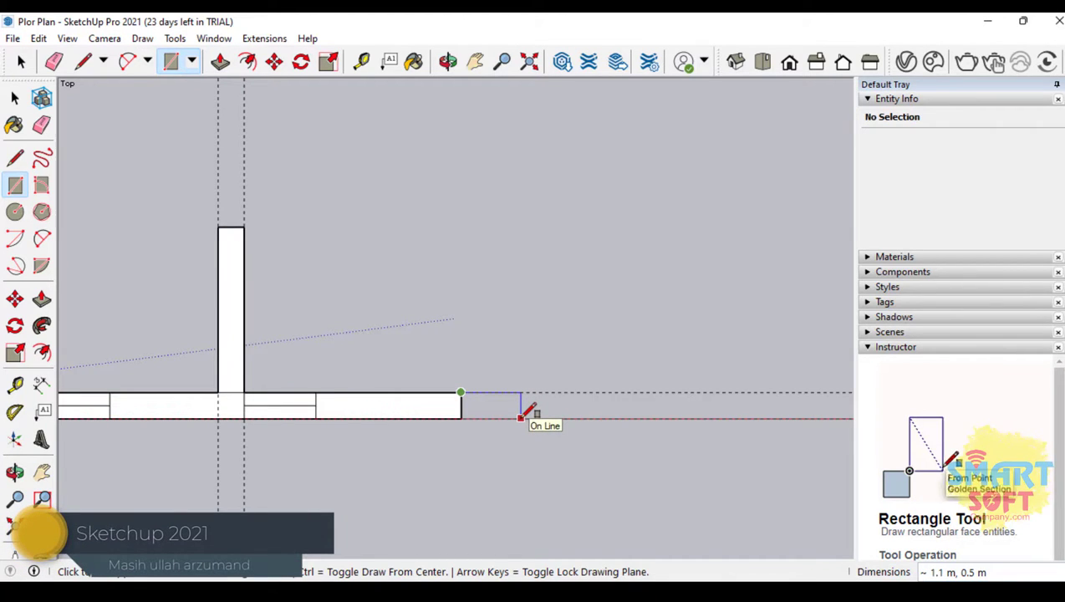
pyautogui.click(520, 417)
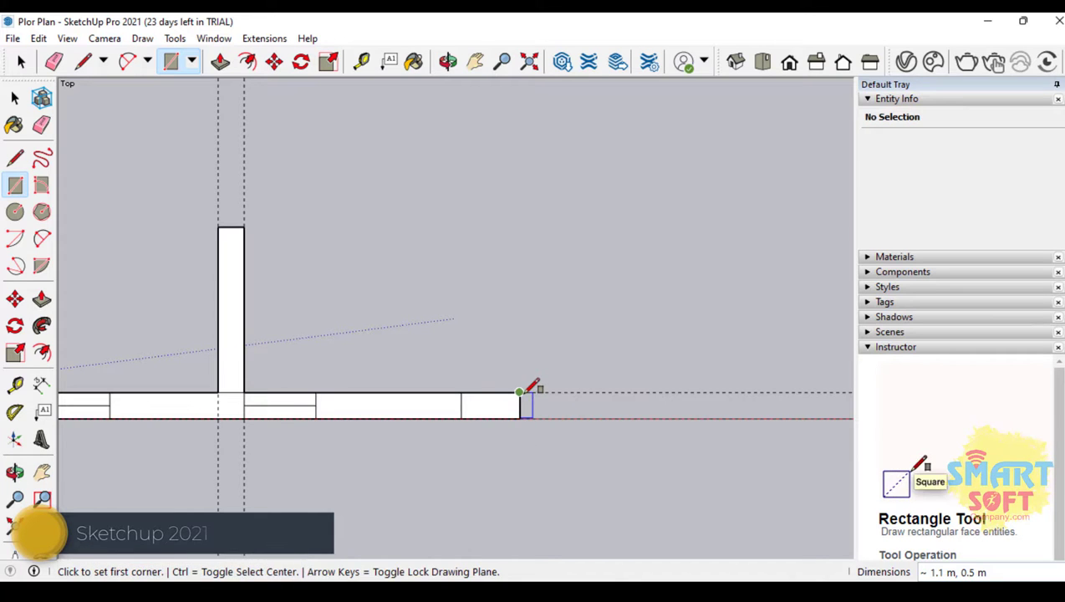
pyautogui.click(519, 392)
pyautogui.click(722, 417)
# Erase the upper and lower edges of the 1.1 m rectangle, including the guide along its upper edge, to open a door gap
pyautogui.press('e')
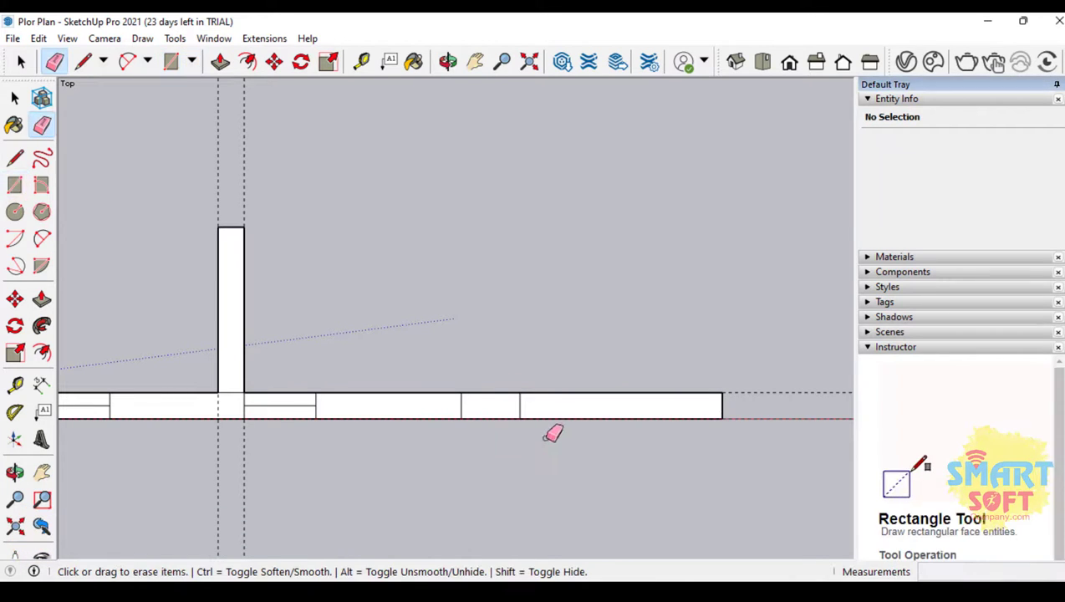
pyautogui.moveTo(498, 426); pyautogui.dragTo(506, 373)
pyautogui.scroll(-5, 434, 372)
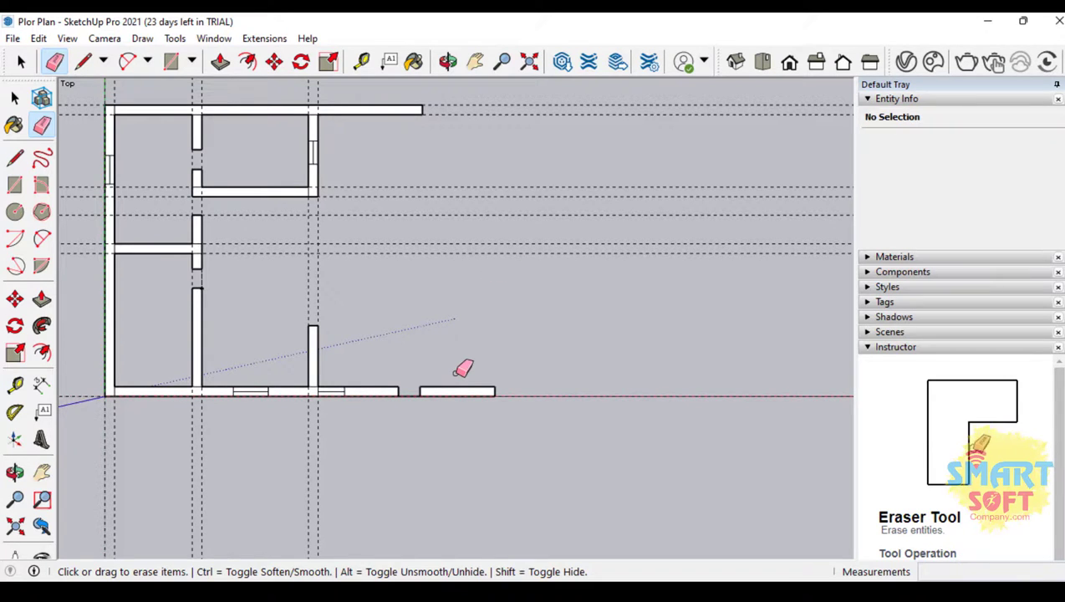
# Place a vertical guide about 5.9 m right of the stub's right edge and another 0.5 m farther right
pyautogui.scroll(2, 466, 380)
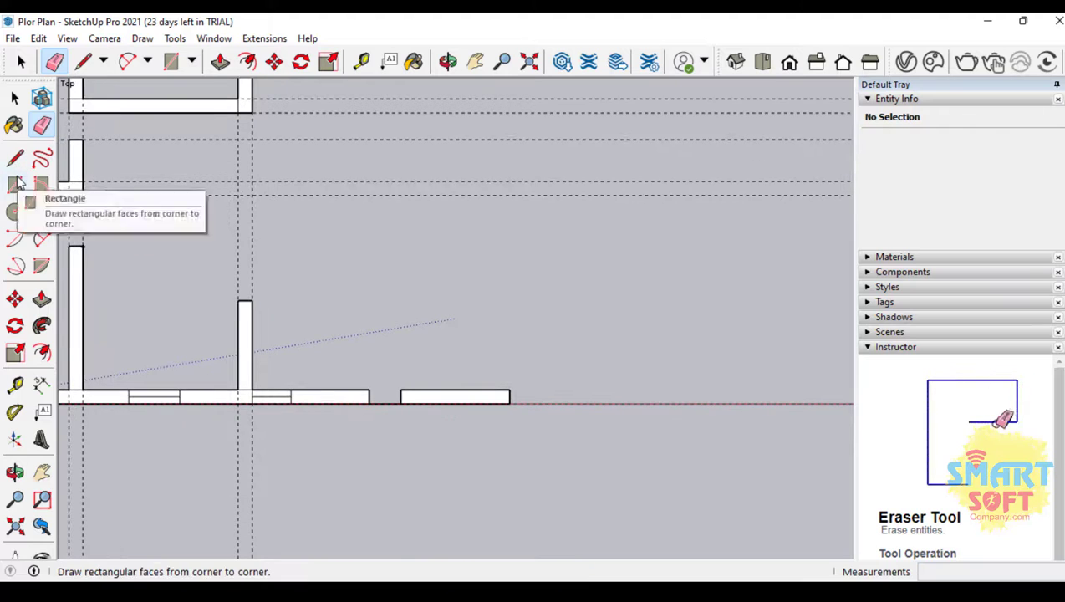
pyautogui.click(15, 185)
pyautogui.press('t')
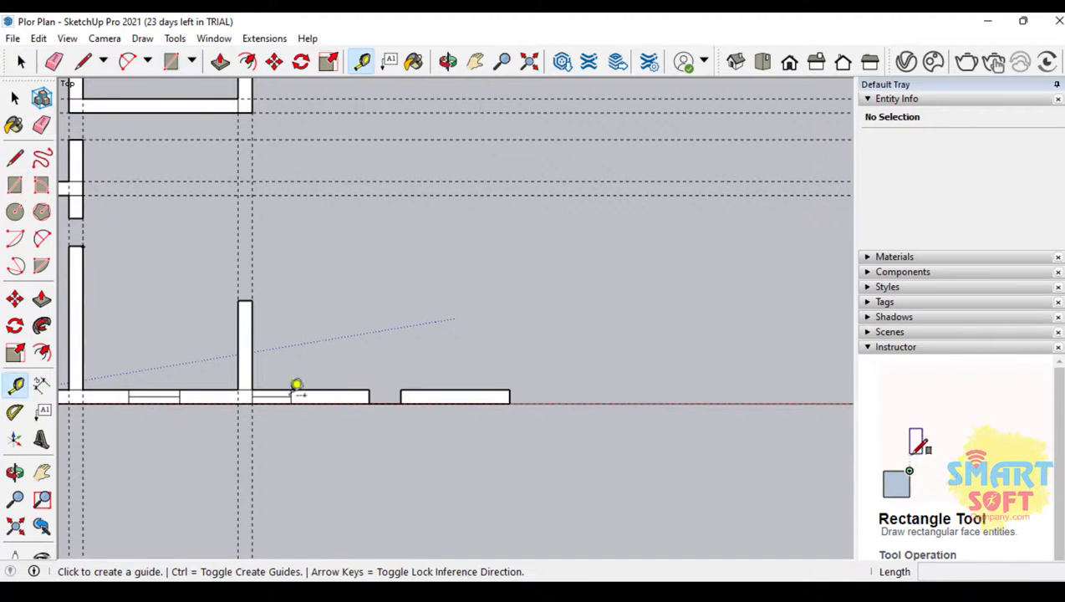
pyautogui.click(252, 357)
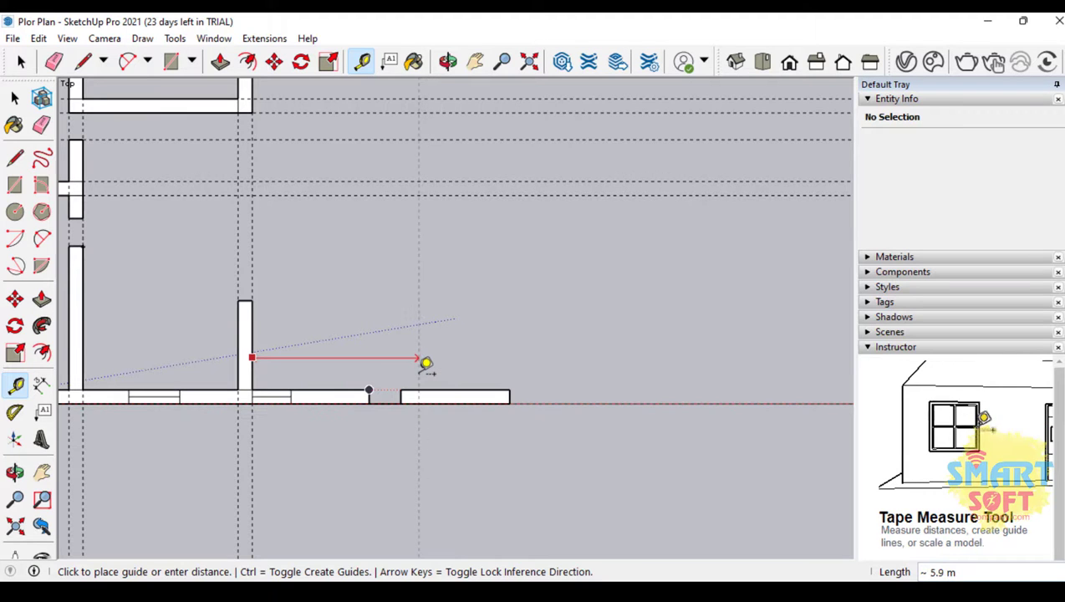
pyautogui.click(425, 362)
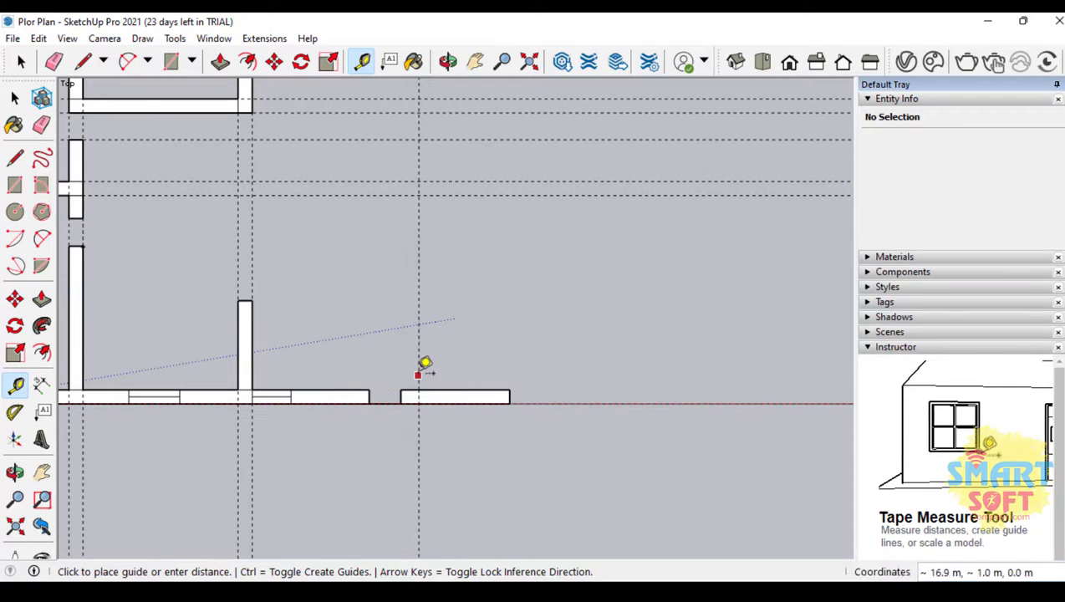
pyautogui.click(418, 375)
pyautogui.scroll(2, 451, 370)
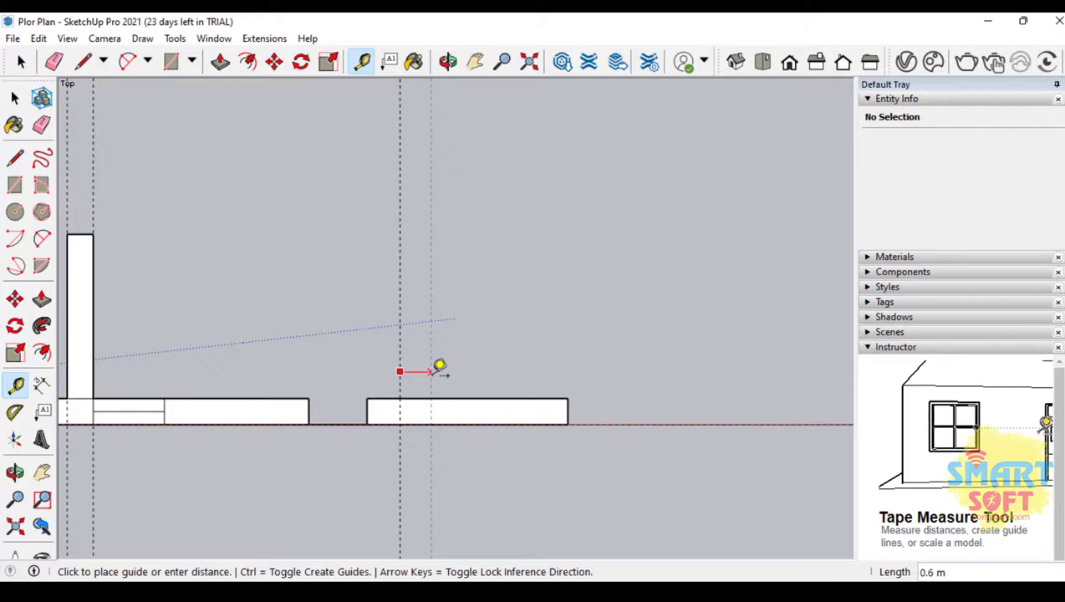
pyautogui.click(435, 363)
# Draw a 0.5 m thick wall between the two new vertical guides, from the bottom wall up to below the horizontal guides
pyautogui.click(15, 184)
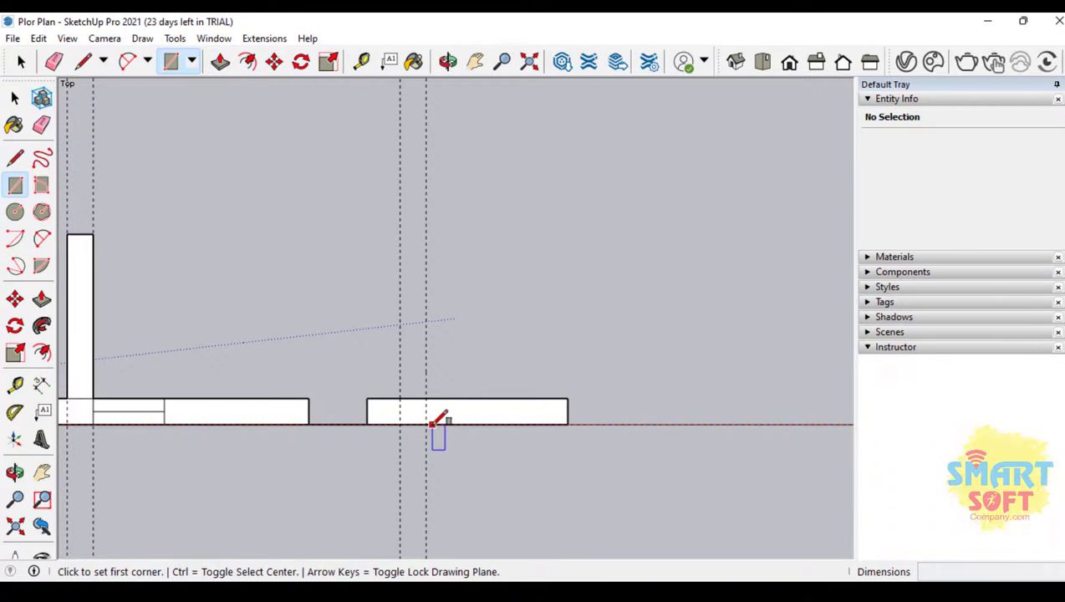
pyautogui.click(400, 399)
pyautogui.scroll(-3, 418, 288)
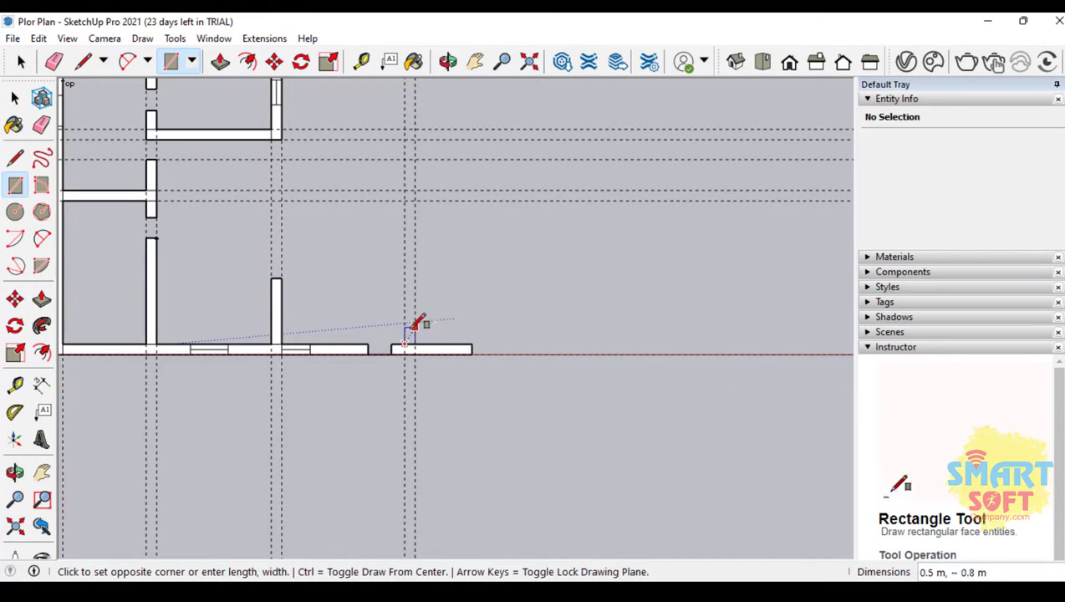
pyautogui.click(414, 222)
# Draw a horizontal wall about 5.3 m by 0.5 m above the new wall and extend the bottom wall right to just past its end
pyautogui.scroll(3, 410, 179)
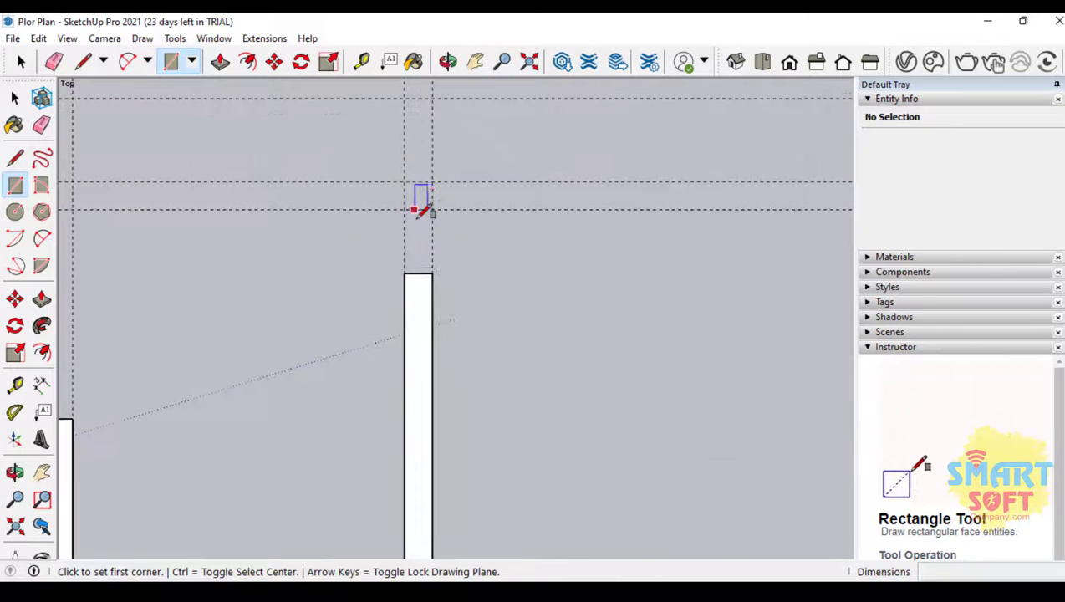
pyautogui.click(404, 181)
pyautogui.scroll(-3, 510, 214)
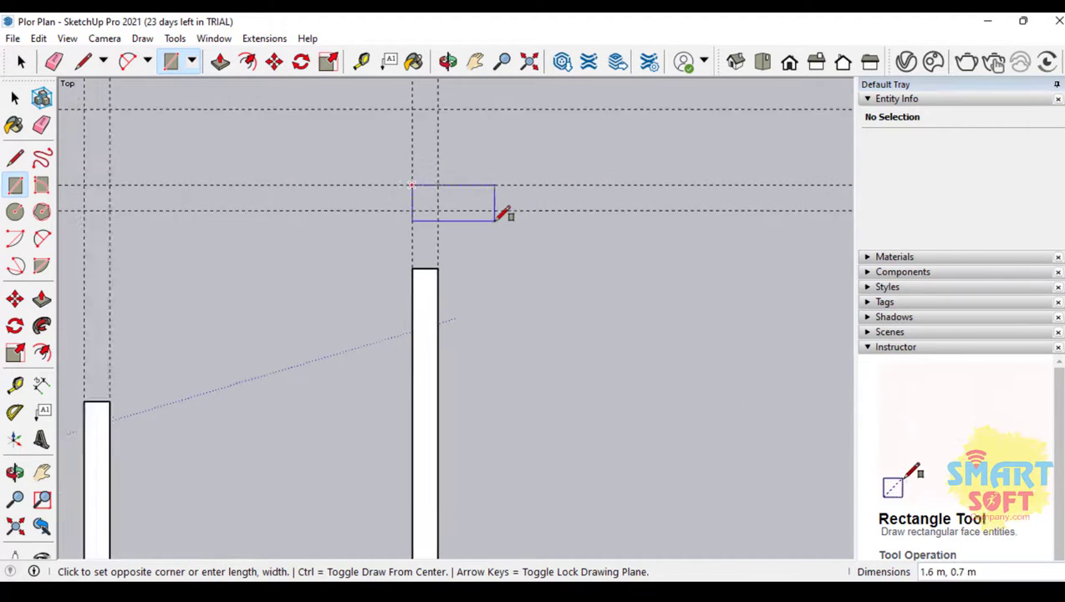
pyautogui.click(580, 214)
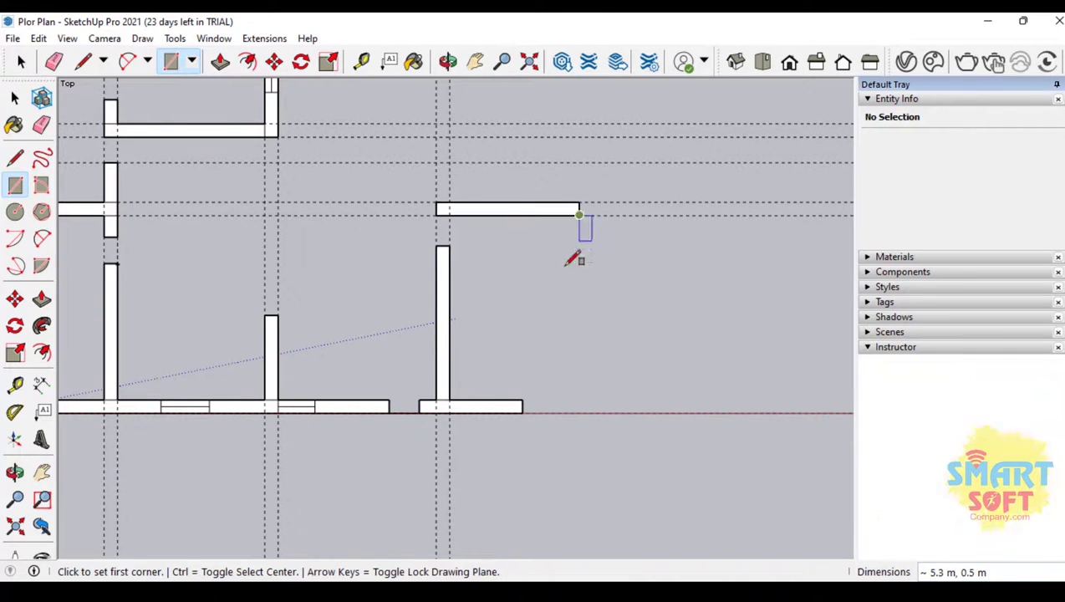
pyautogui.click(523, 400)
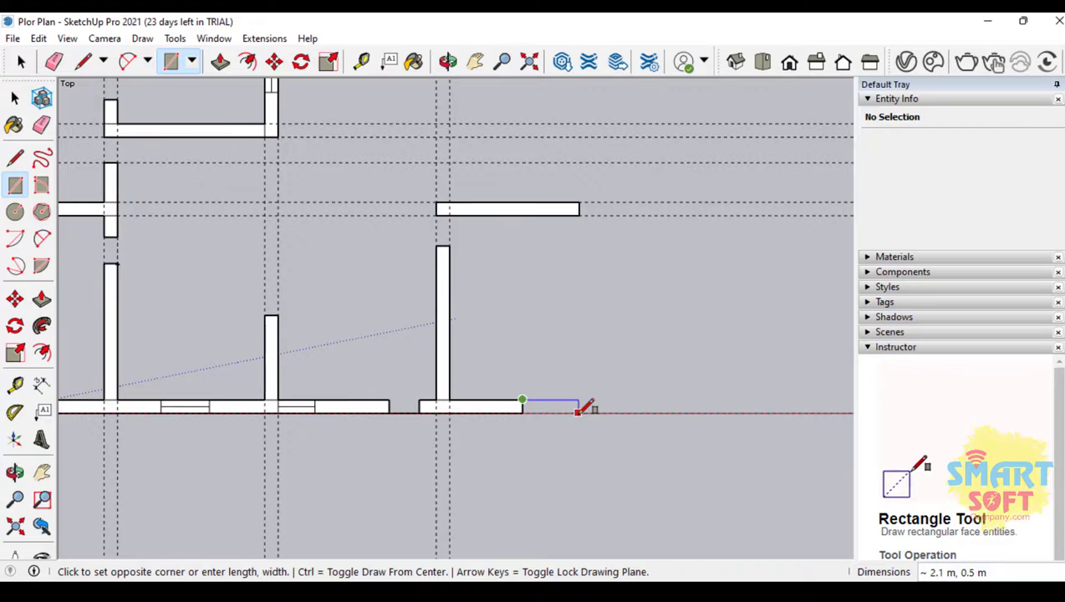
pyautogui.click(582, 412)
# Draw a vertical outer wall about 7.9 m by 0.5 m from the bottom wall's right end up to the room's upper wall
pyautogui.click(583, 412)
pyautogui.scroll(3, 575, 208)
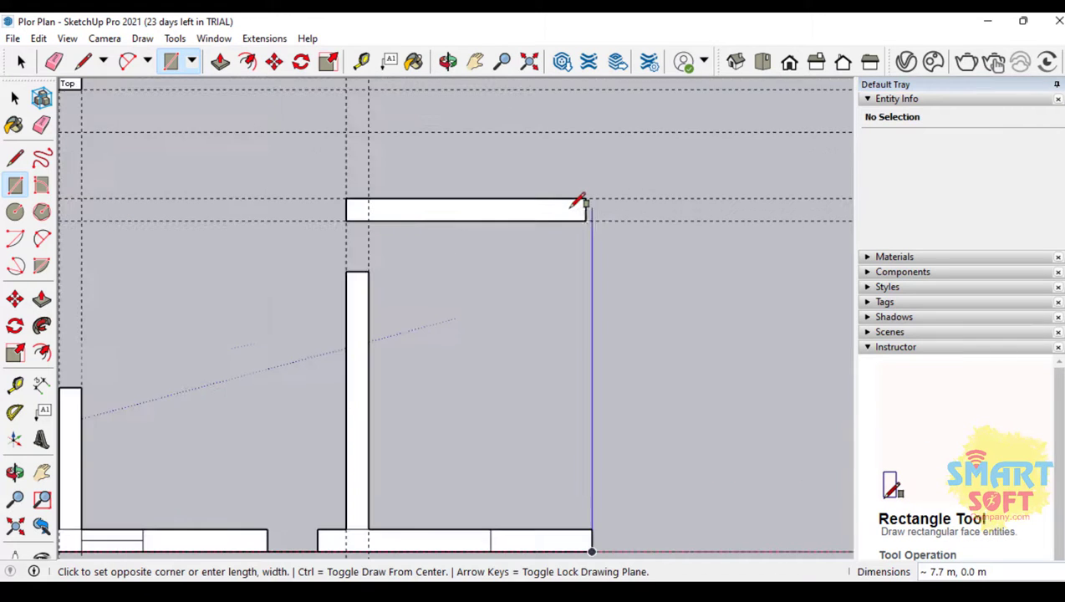
pyautogui.scroll(2, 574, 207)
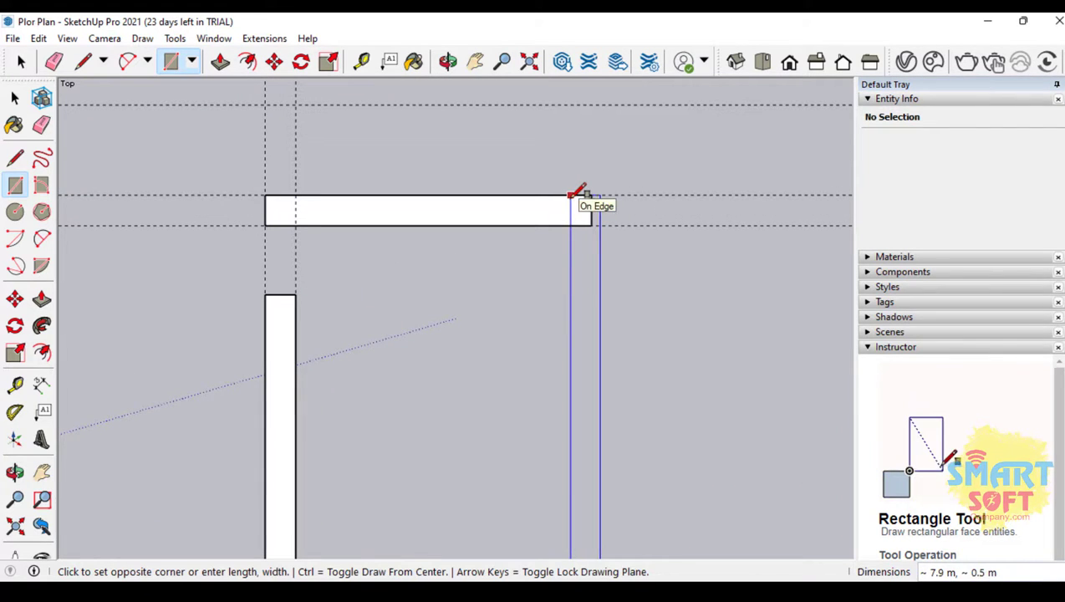
pyautogui.click(571, 196)
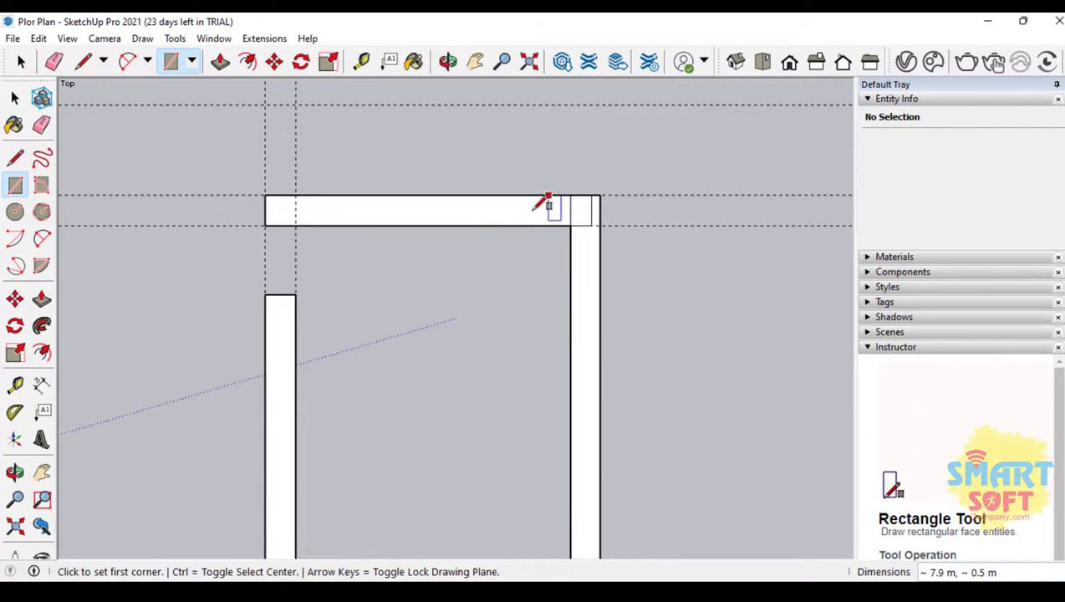
# Erase the leftover overlap edges at the right-hand room's upper and lower corners, the guide along its upper wall, and the bottom wall's seam
pyautogui.click(42, 125)
pyautogui.scroll(-2, 496, 417)
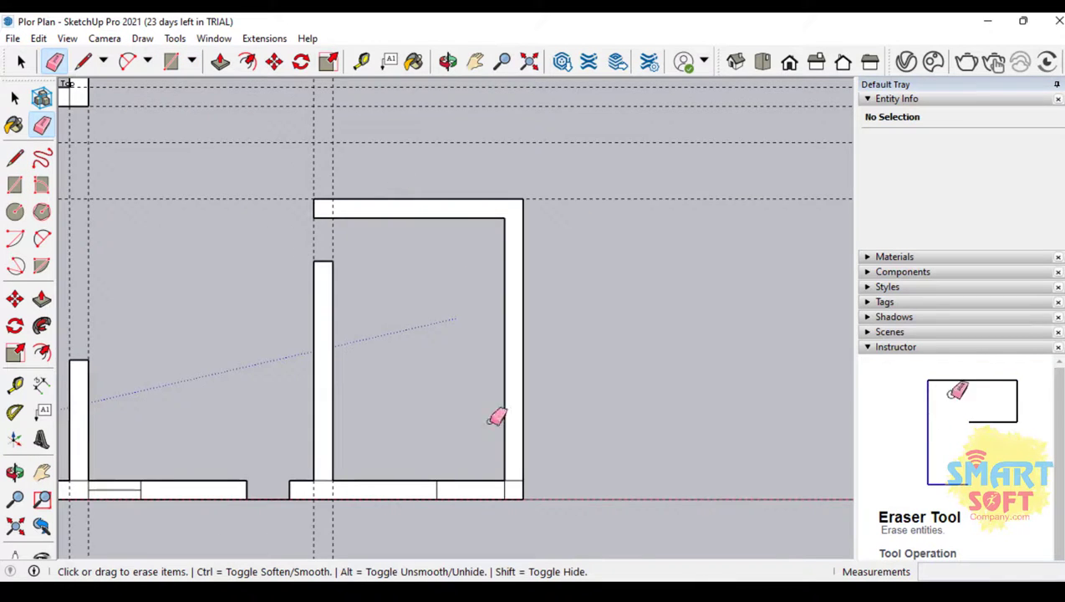
pyautogui.scroll(3, 487, 473)
pyautogui.click(518, 457)
pyautogui.click(378, 473)
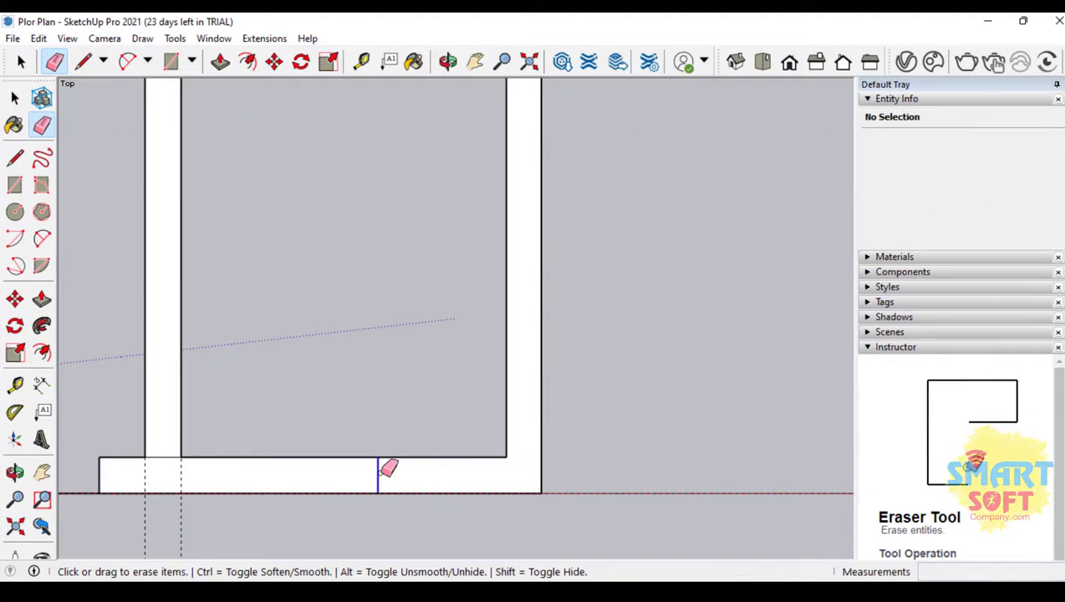
# Draw a window across the 0.5 m thickness of the right-hand room's bottom wall and add its lengthwise centre line
pyautogui.click(171, 61)
pyautogui.click(287, 458)
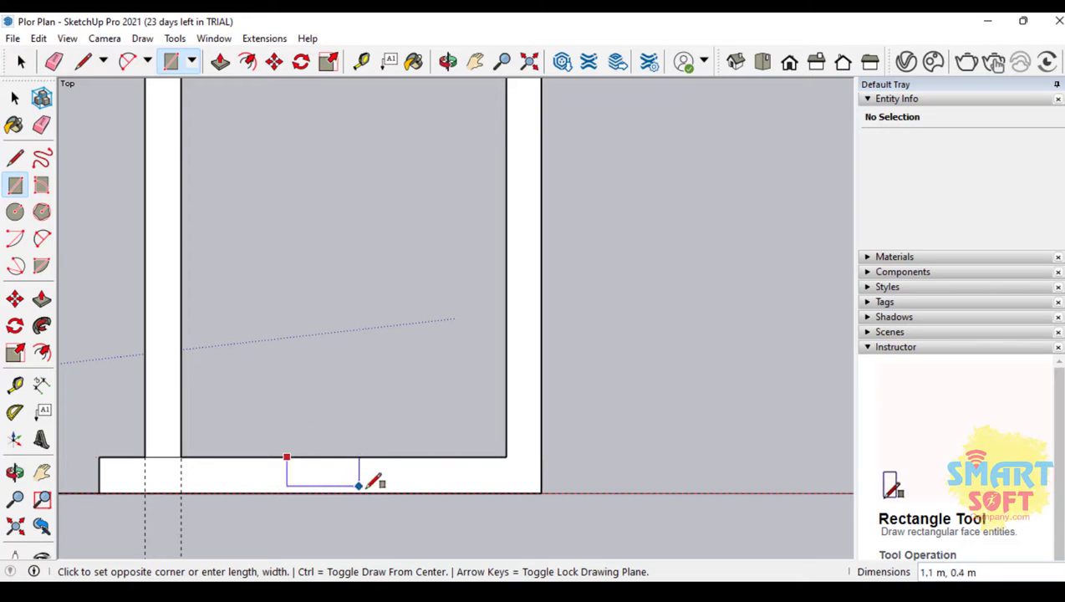
pyautogui.click(390, 493)
pyautogui.click(16, 158)
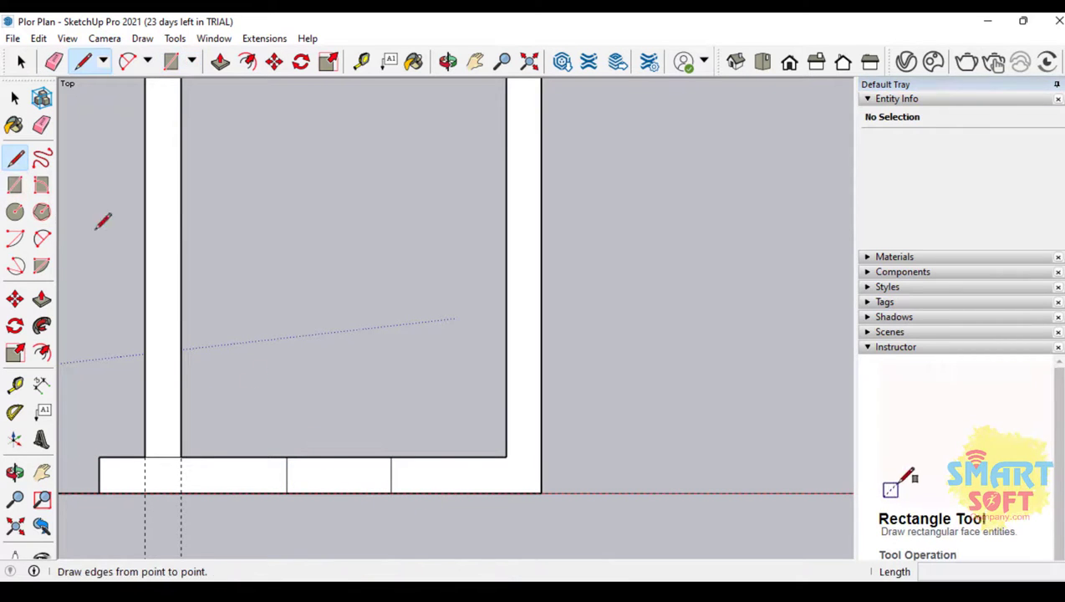
pyautogui.click(287, 474)
pyautogui.click(390, 474)
# Draw a 0.5 m thick vertical wall between the two guides from the right-hand room's upper-left corner to the top wall's upper guide
pyautogui.scroll(-6, 499, 363)
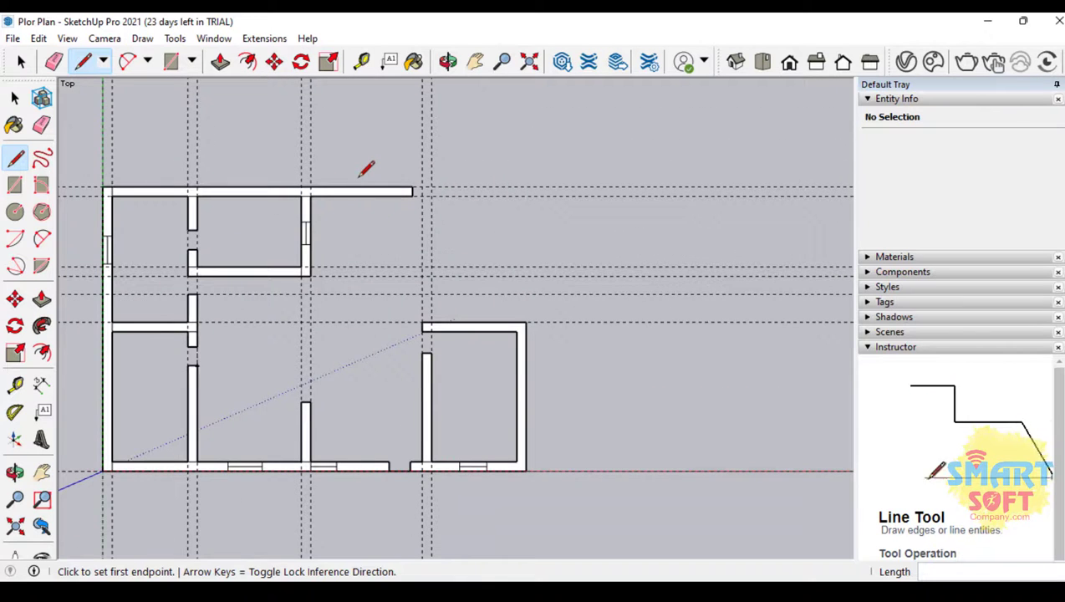
pyautogui.scroll(3, 425, 272)
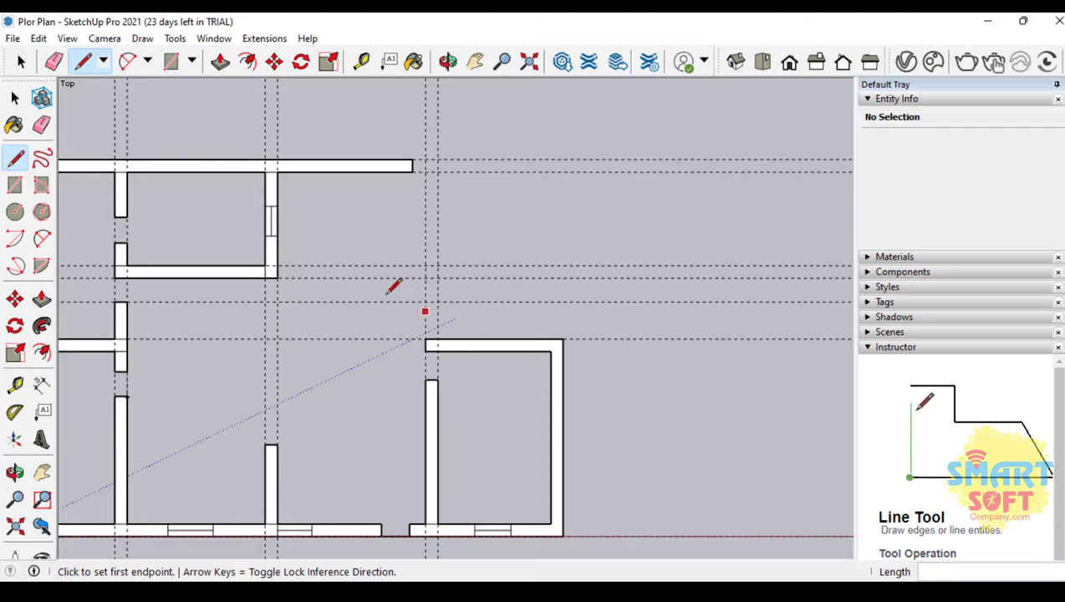
pyautogui.click(15, 185)
pyautogui.scroll(2, 407, 328)
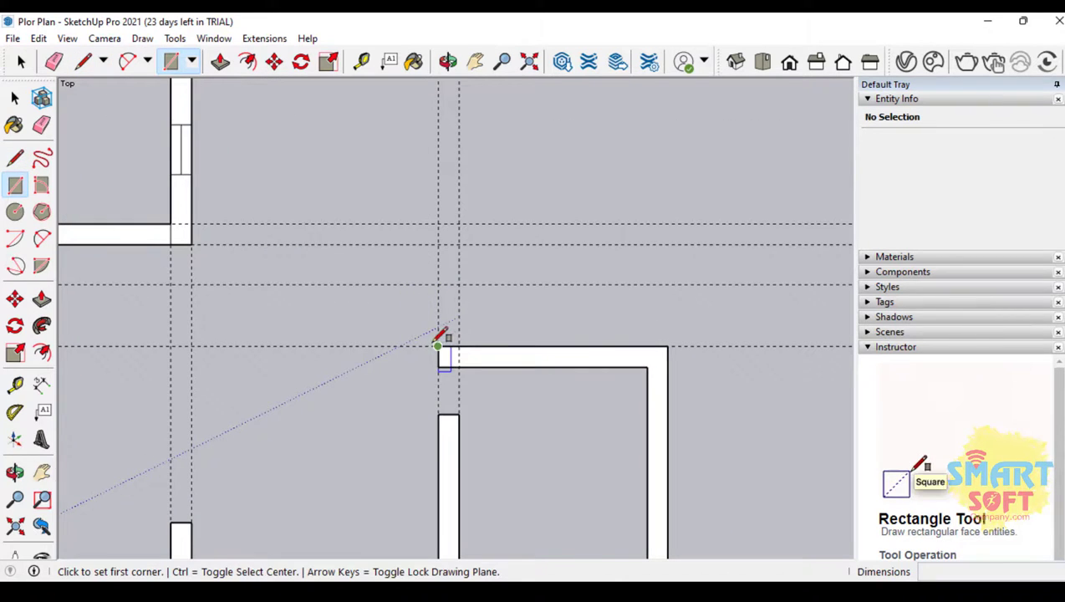
pyautogui.click(437, 345)
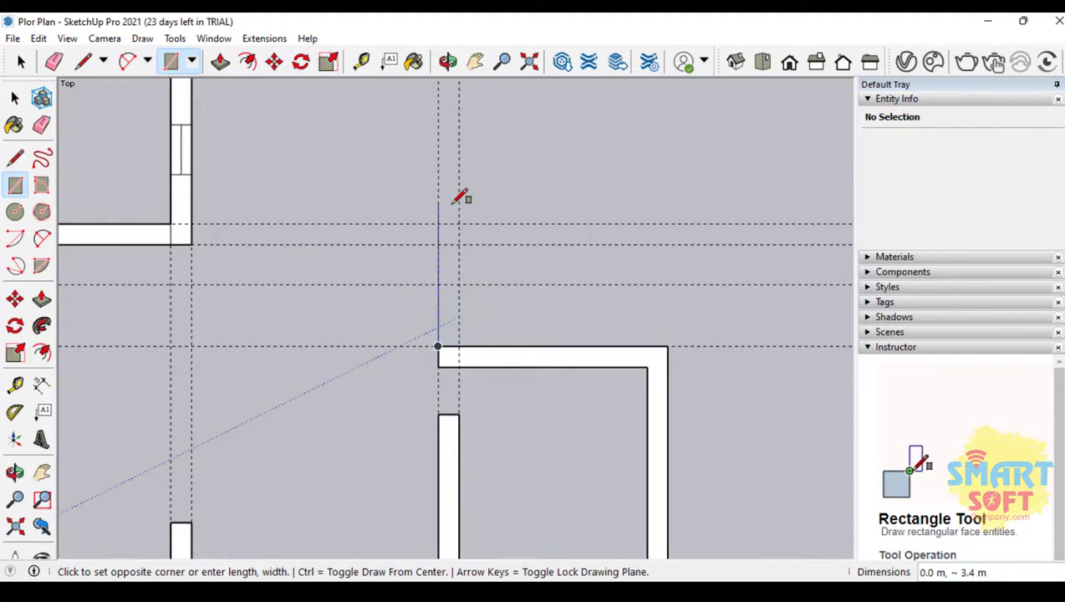
pyautogui.scroll(-2, 464, 192)
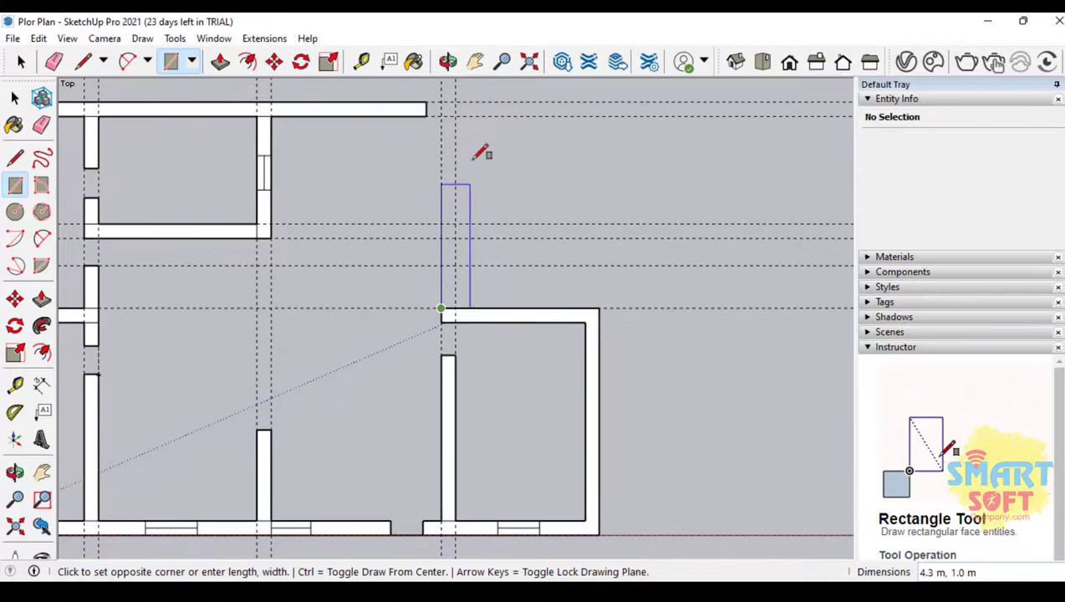
pyautogui.click(456, 102)
pyautogui.scroll(-2, 418, 135)
pyautogui.scroll(5, 431, 115)
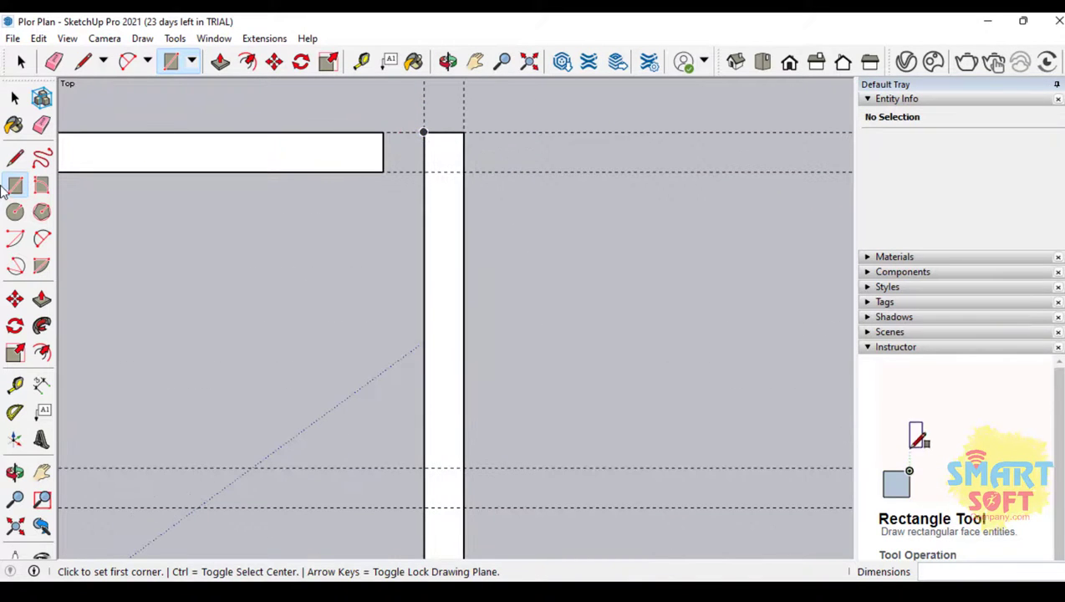
# Move the top wall's end edge about 0.5 m right to meet the new wall, then erase the corner seams and inner vertical guide
pyautogui.click(16, 298)
pyautogui.click(381, 148)
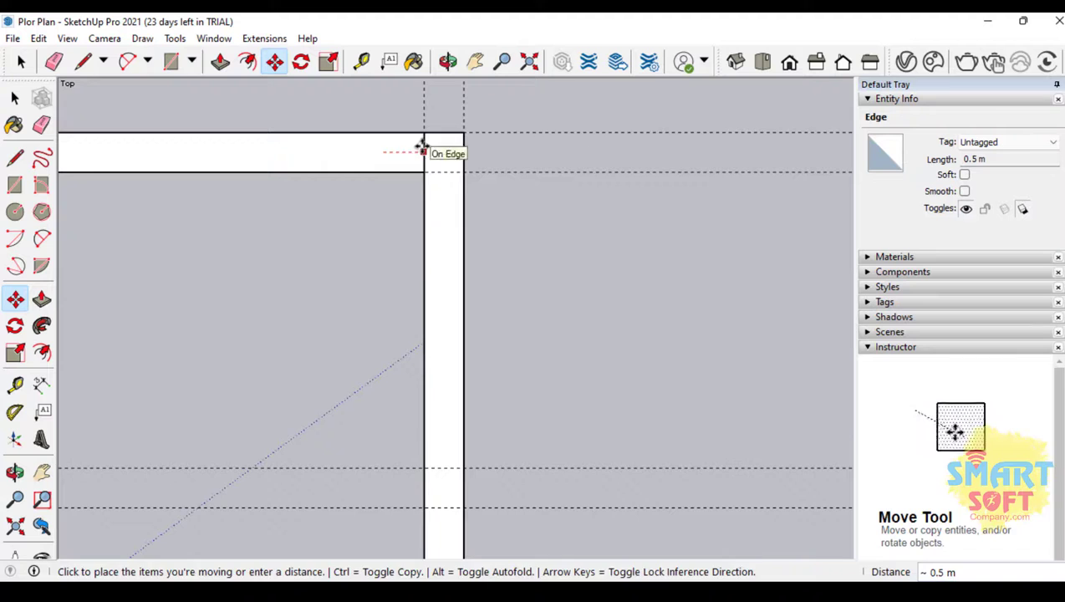
pyautogui.click(424, 148)
pyautogui.scroll(-5, 278, 145)
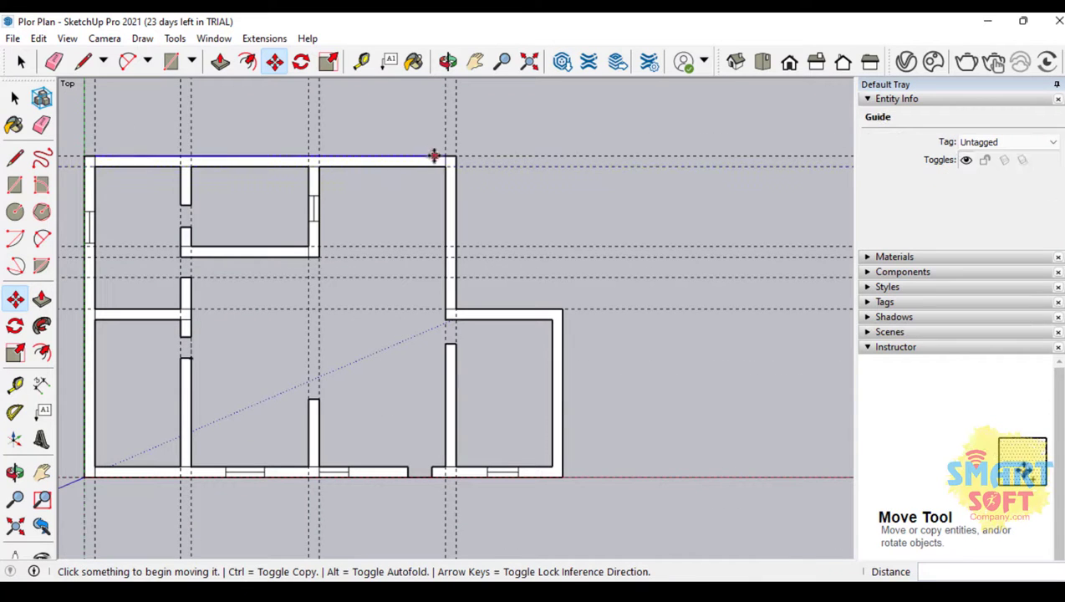
pyautogui.scroll(3, 434, 155)
pyautogui.press('e')
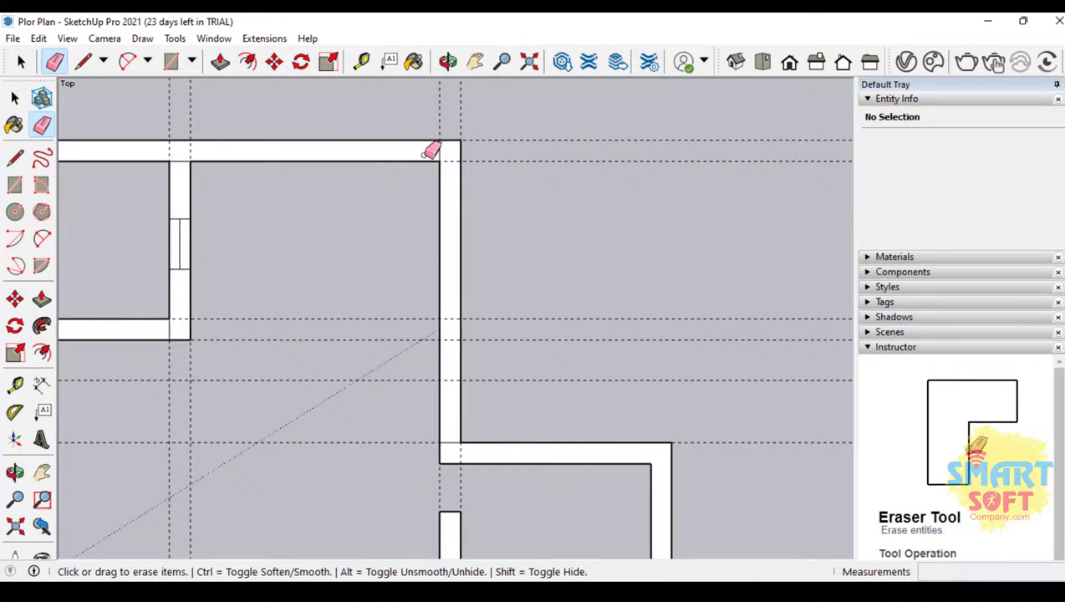
pyautogui.click(456, 154)
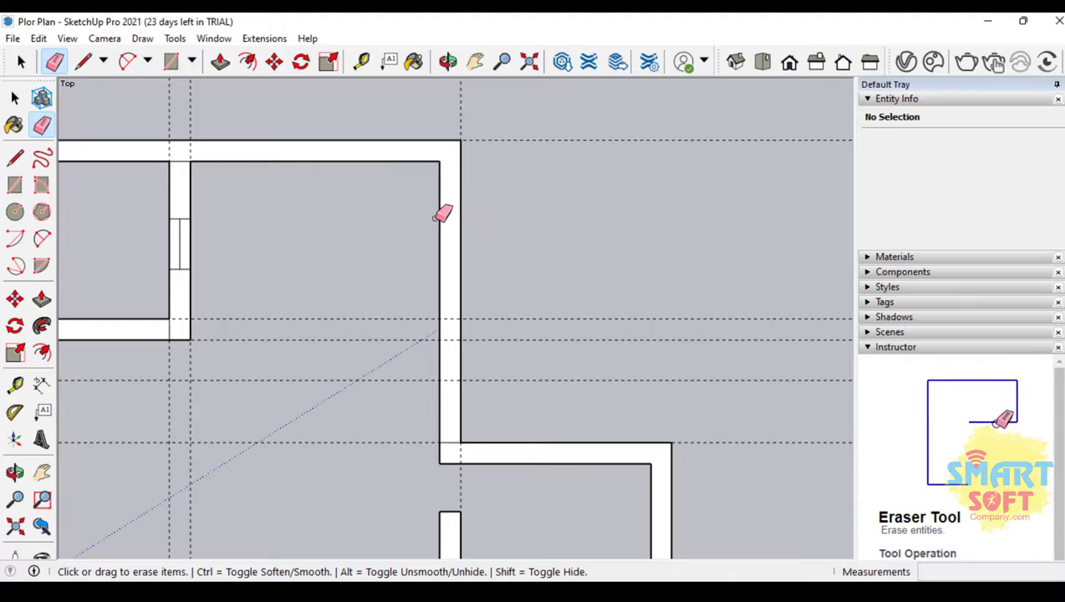
# Draw a window across the upper part of the new right-hand wall and add its vertical centre line
pyautogui.scroll(-1, 441, 209)
pyautogui.press('r')
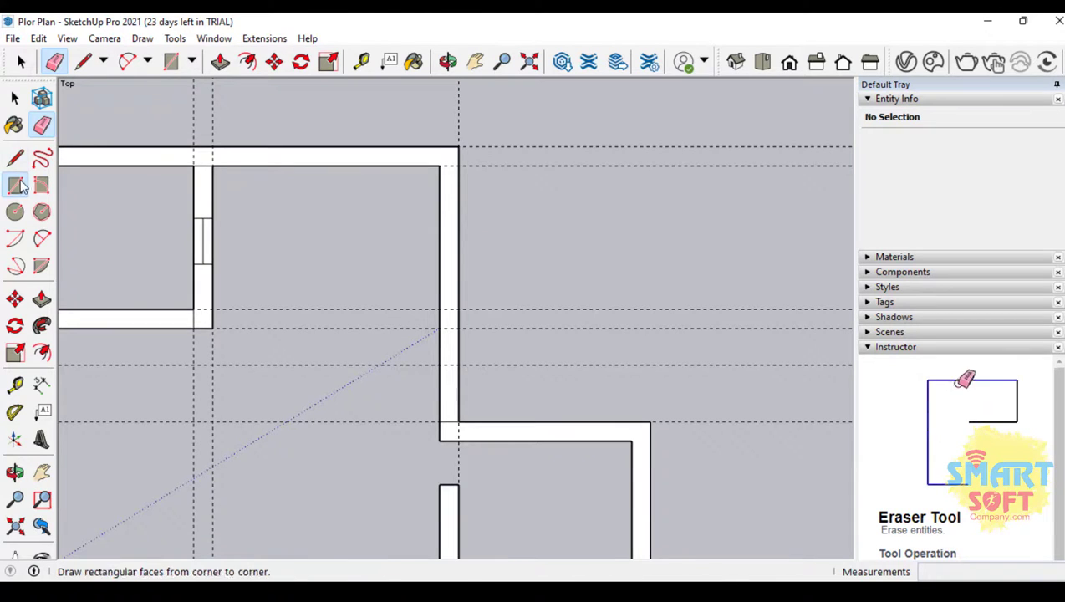
pyautogui.click(439, 206)
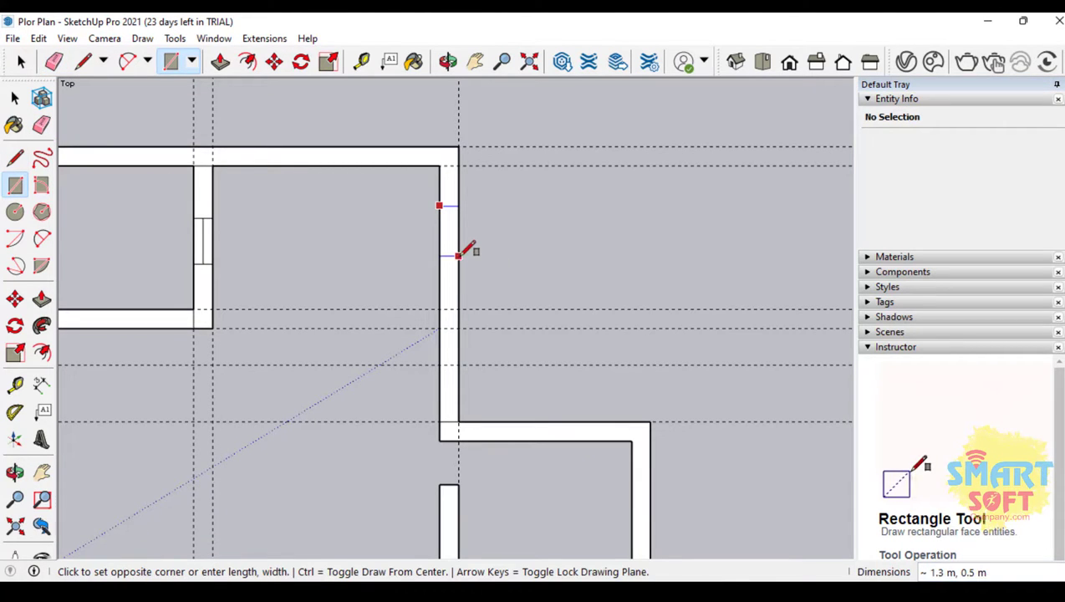
pyautogui.click(458, 247)
pyautogui.click(15, 158)
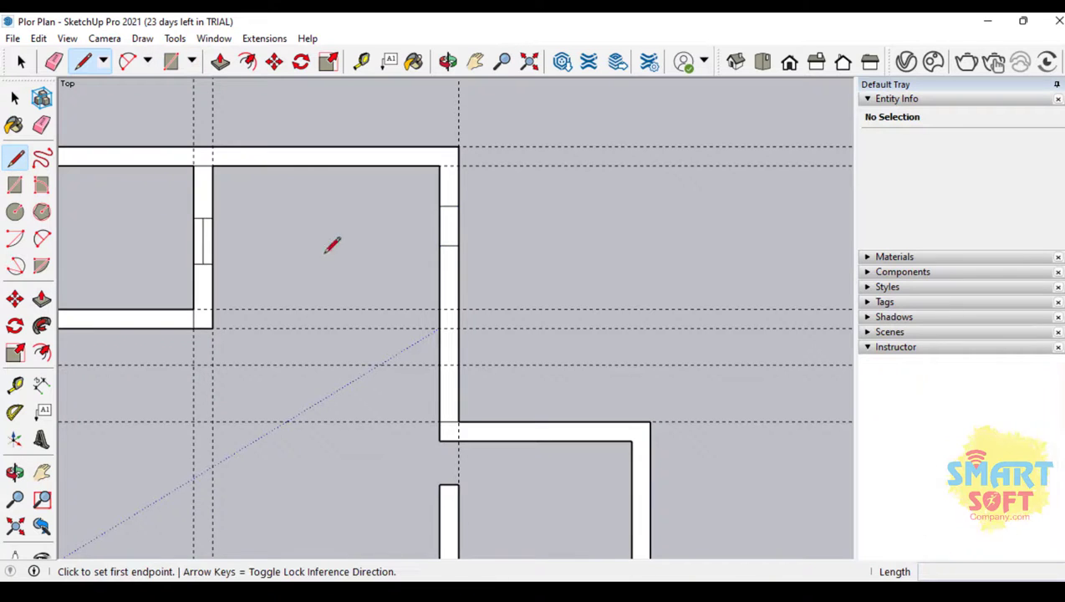
pyautogui.scroll(3, 449, 213)
pyautogui.click(449, 206)
pyautogui.click(449, 246)
pyautogui.scroll(-3, 448, 245)
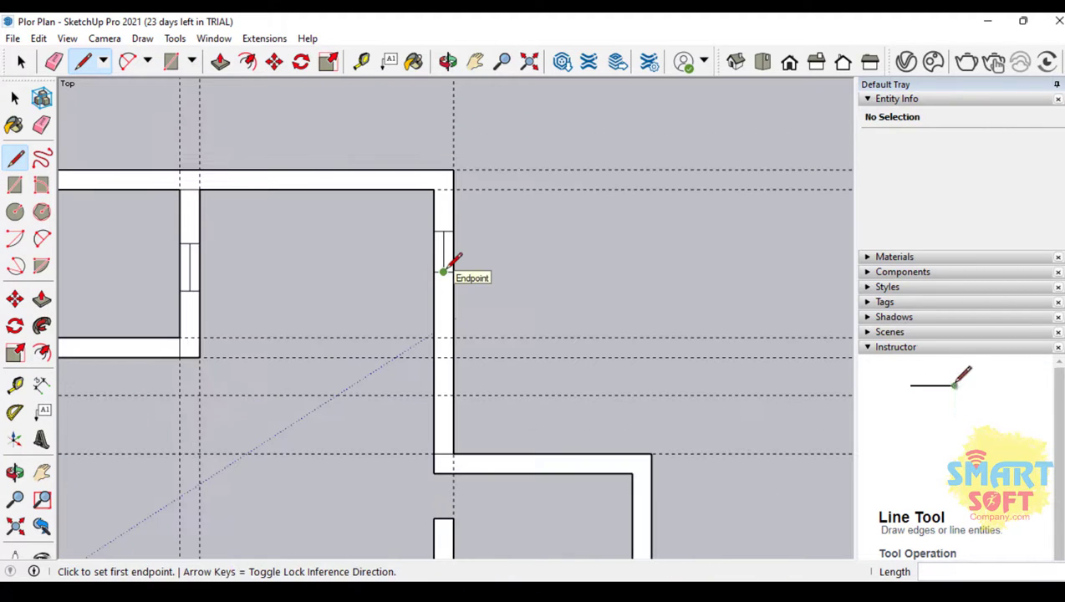
# Try to draw a horizontal wall about 5.9 m by 0.5 m from the inner room's lower-right corner to the right wall
pyautogui.scroll(-3, 474, 259)
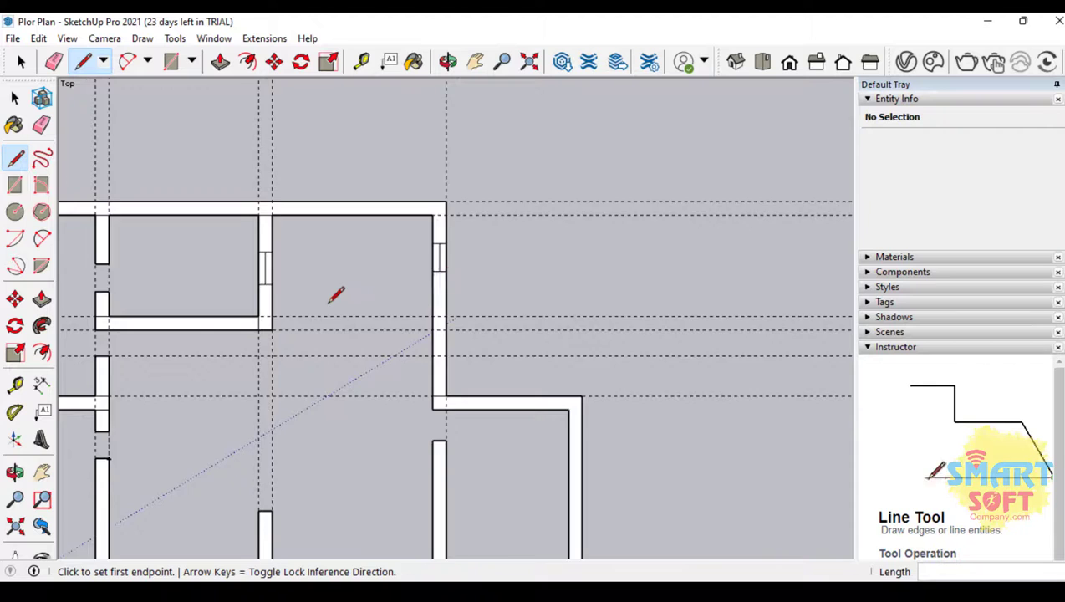
pyautogui.scroll(3, 335, 294)
pyautogui.click(14, 185)
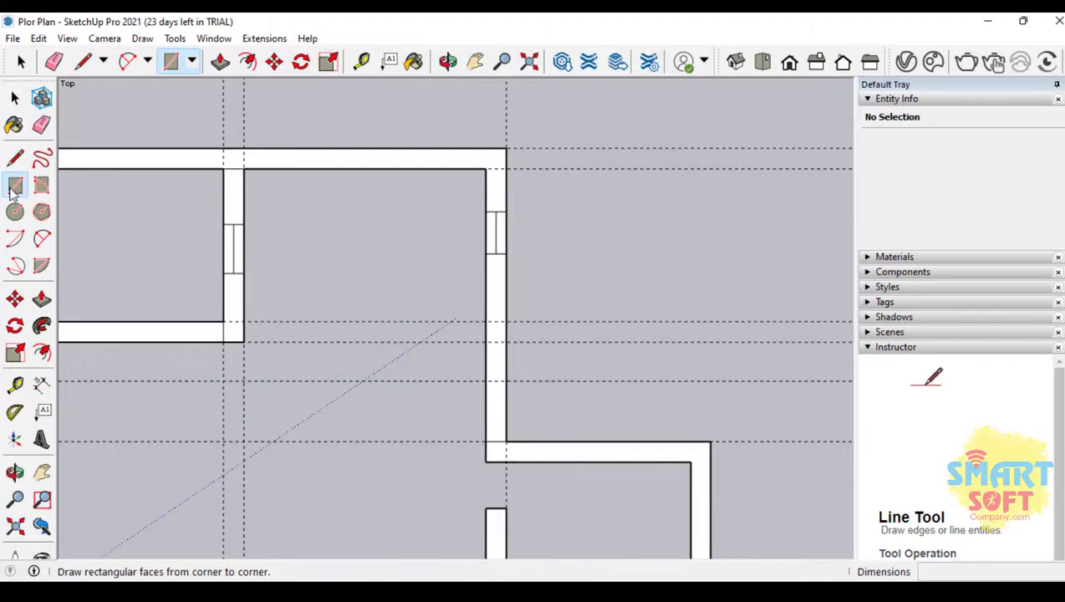
pyautogui.click(244, 321)
pyautogui.click(485, 340)
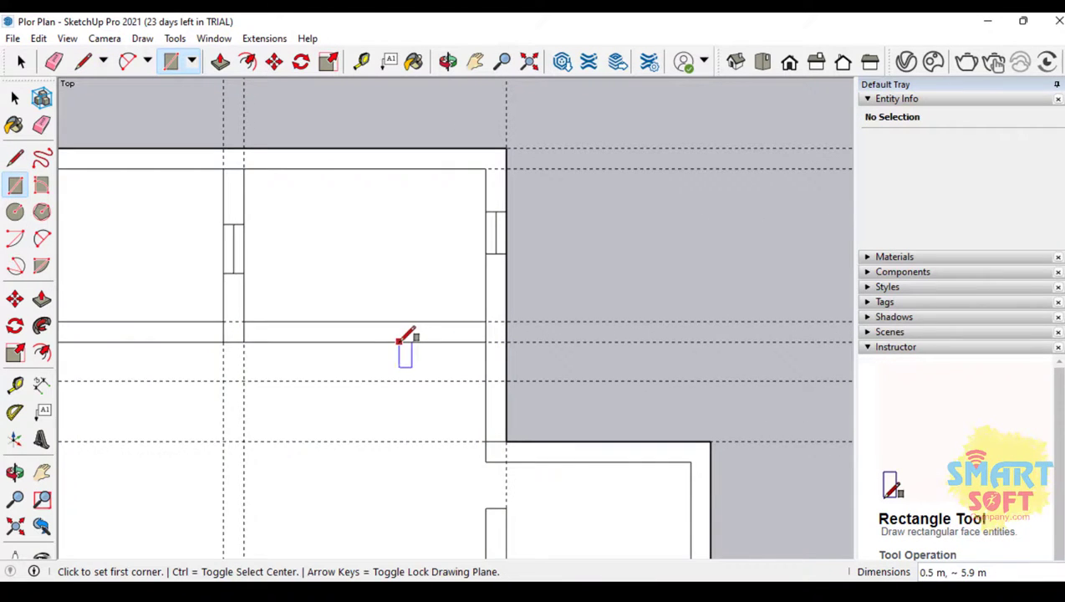
pyautogui.hotkey('ctrl', 'z')
# Examine the whole plan, the door gap in the bottom wall and the inner walls around the central space
pyautogui.scroll(-3, 368, 313)
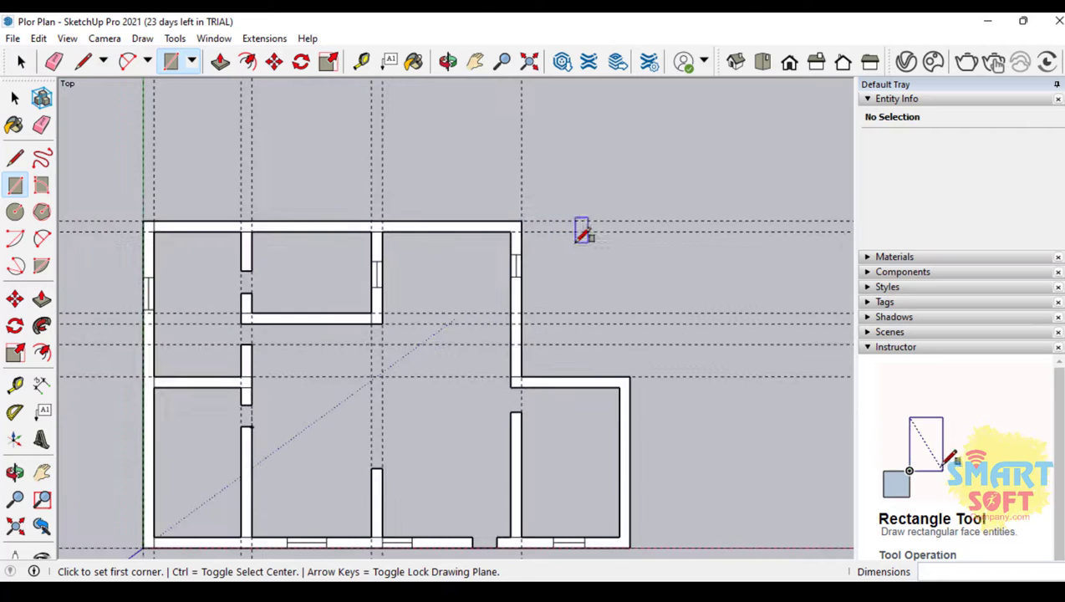
pyautogui.scroll(-1, 576, 231)
pyautogui.scroll(3, 527, 516)
pyautogui.scroll(4, 471, 440)
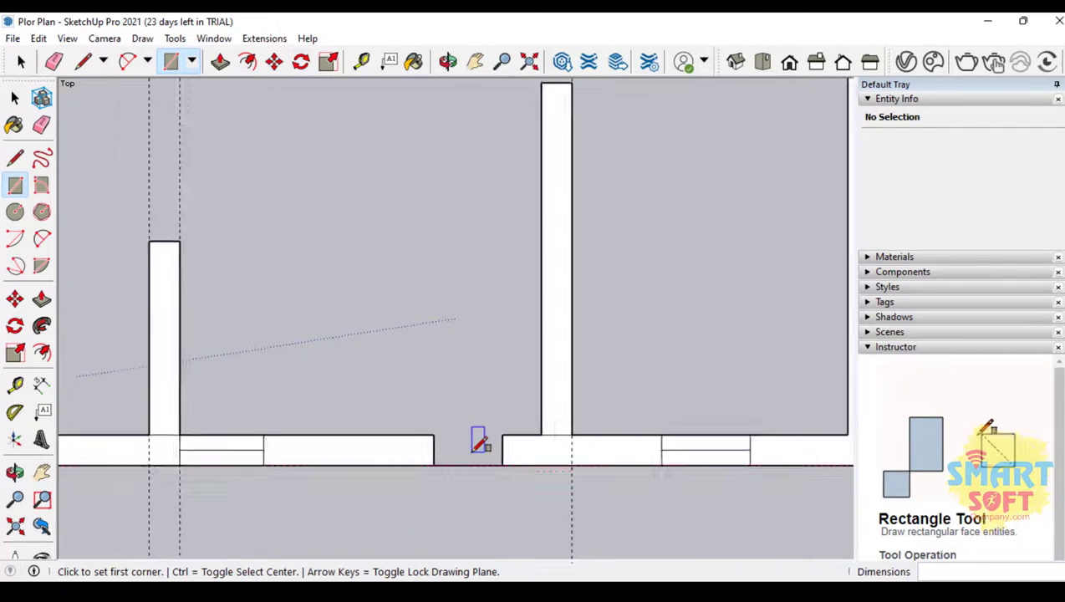
pyautogui.scroll(-3, 502, 426)
pyautogui.scroll(2, 399, 143)
pyautogui.scroll(3, 394, 244)
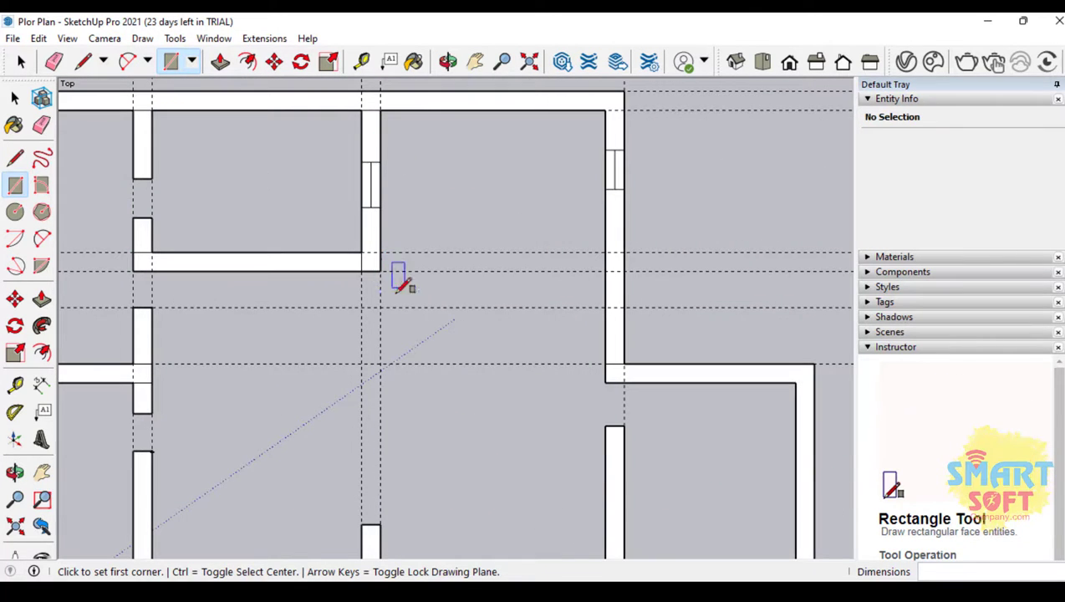
pyautogui.scroll(-2, 531, 314)
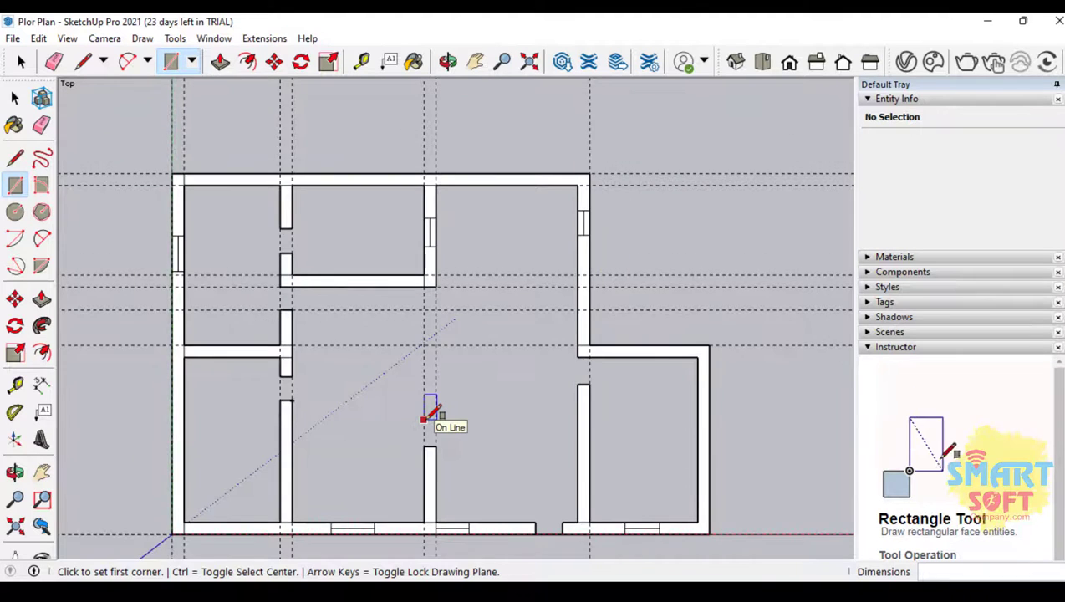
# Try to draw a horizontal wall about 6.0 m by 0.5 m from the left inner wall to the middle vertical guides
pyautogui.scroll(1, 427, 413)
pyautogui.click(264, 329)
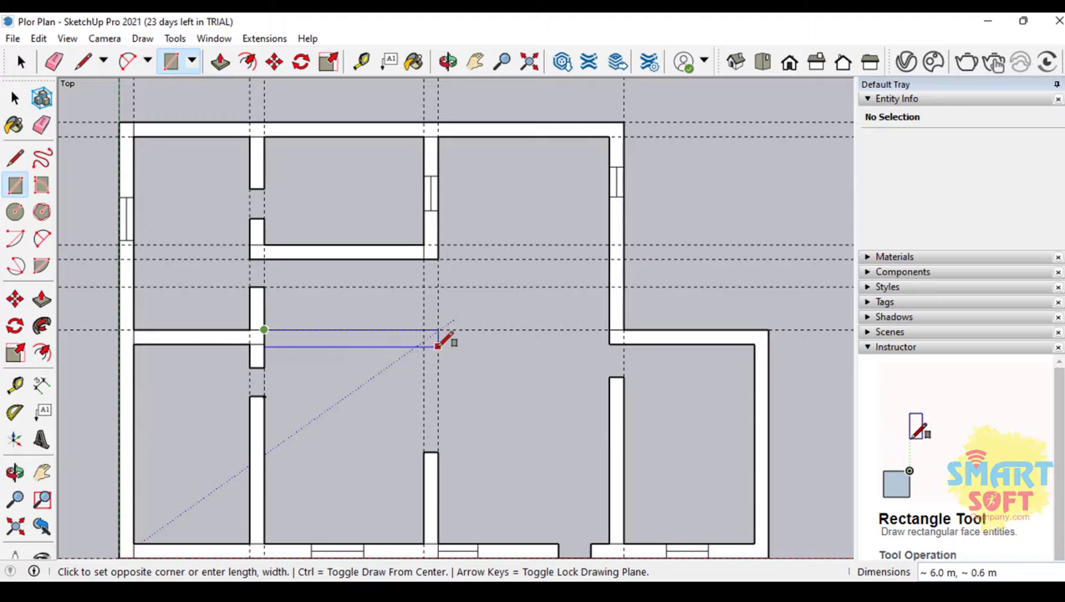
pyautogui.scroll(2, 441, 342)
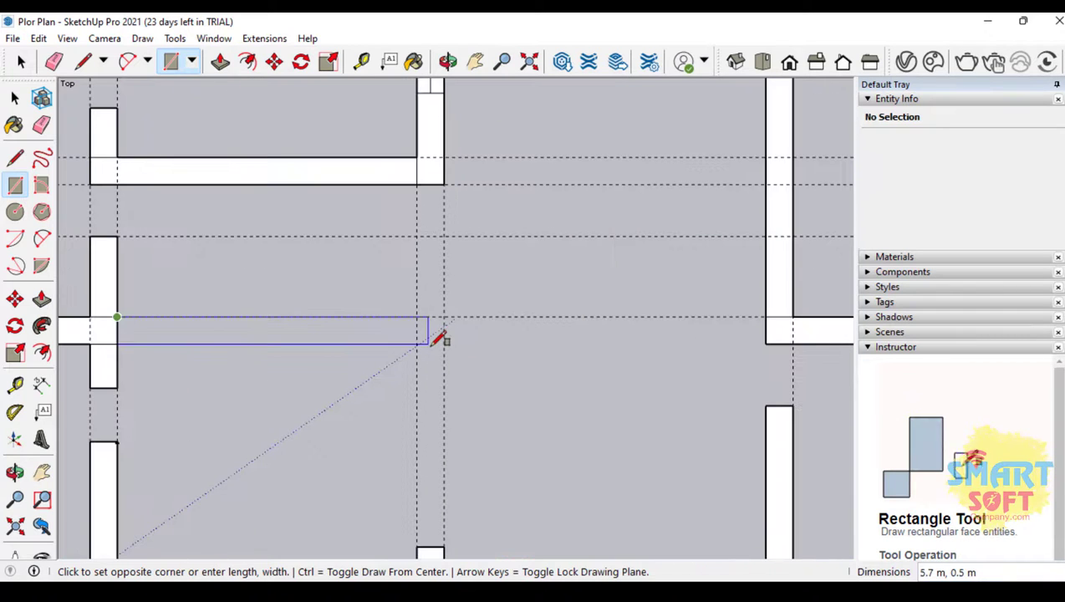
pyautogui.click(446, 343)
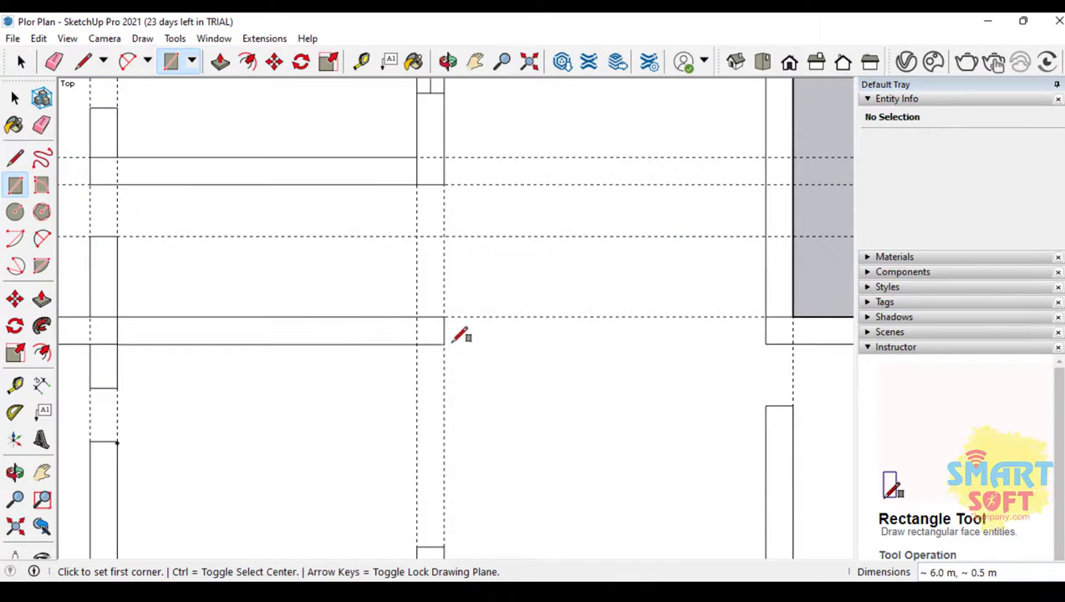
pyautogui.scroll(-4, 613, 321)
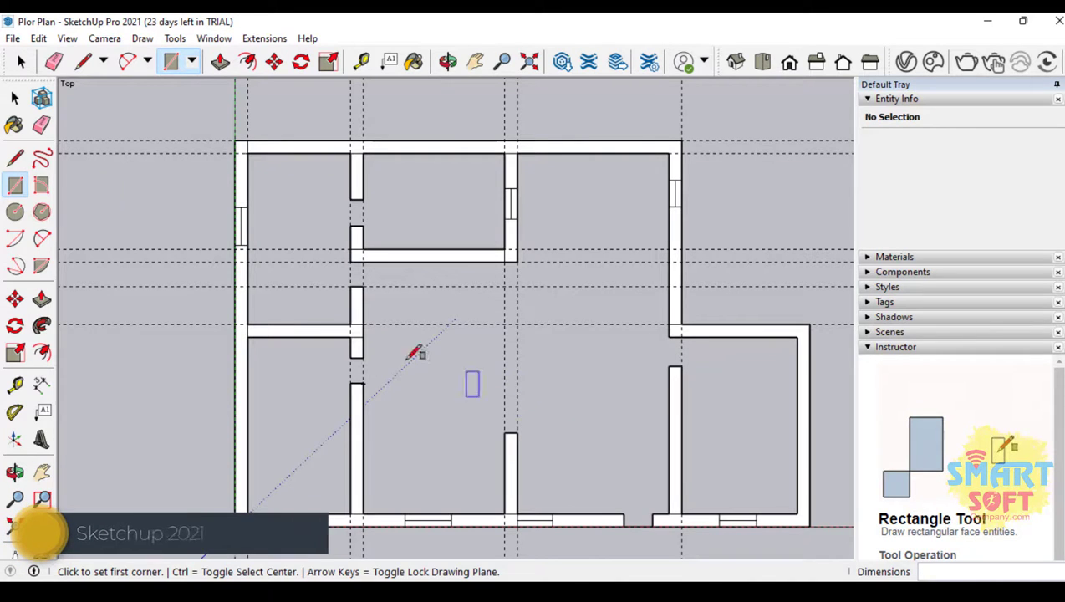
# Erase the leftover edge along the outer side of the bottom wall's door gap
pyautogui.press('e')
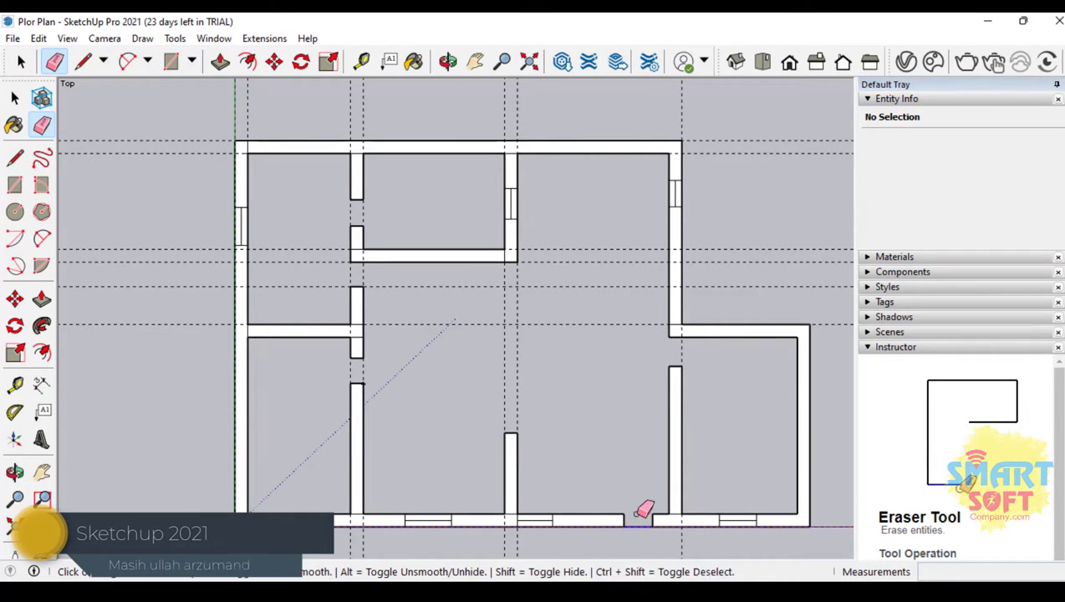
pyautogui.press('r')
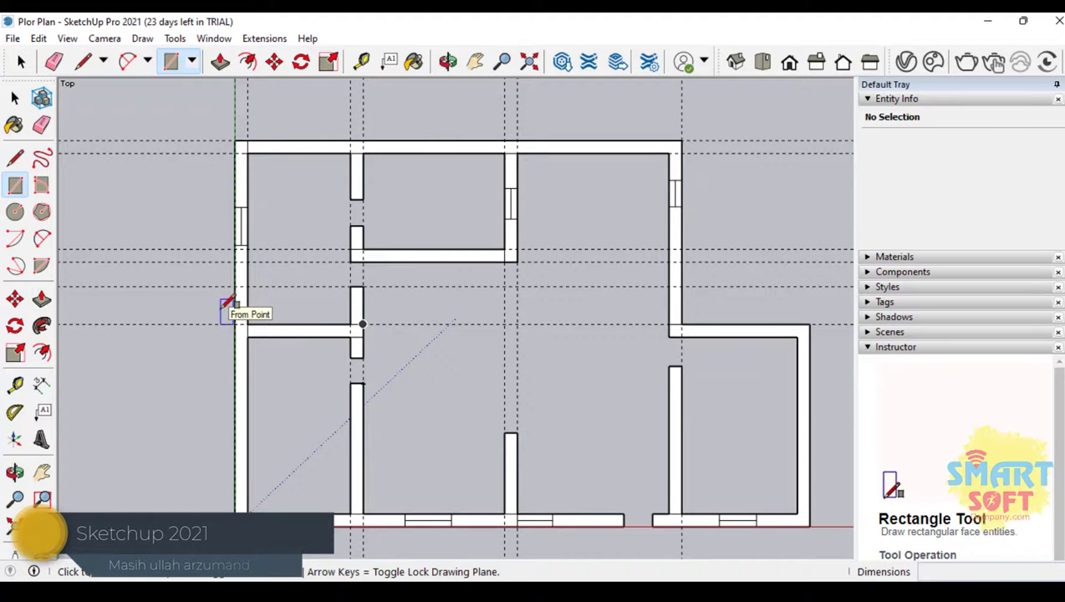
pyautogui.scroll(2, 442, 332)
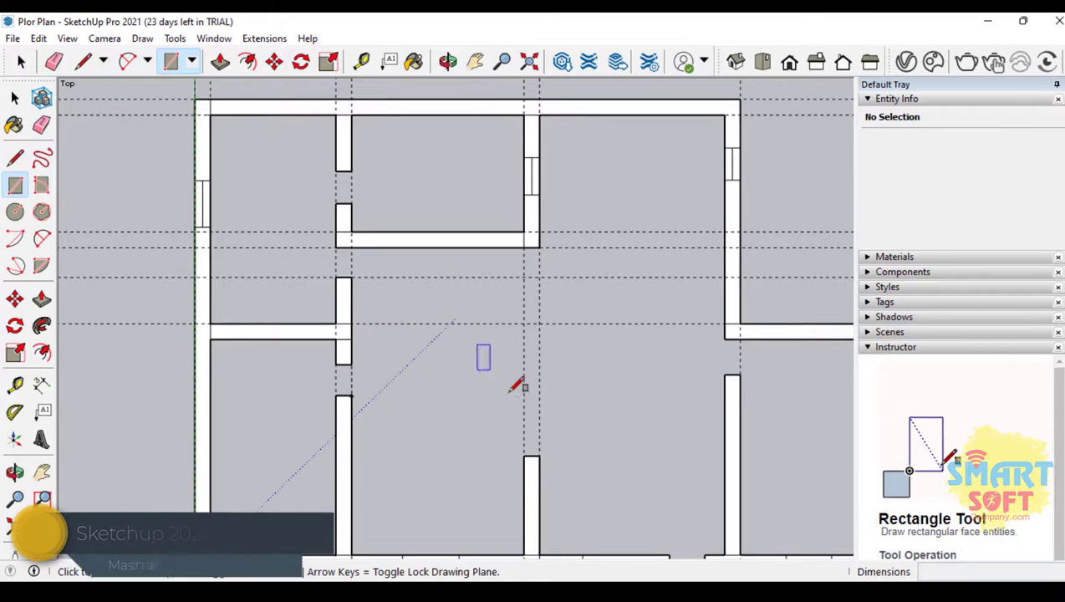
# Draw a horizontal wall about 6.0 m by 0.5 m from the left inner wall to the middle vertical guides
pyautogui.scroll(3, 363, 321)
pyautogui.click(349, 323)
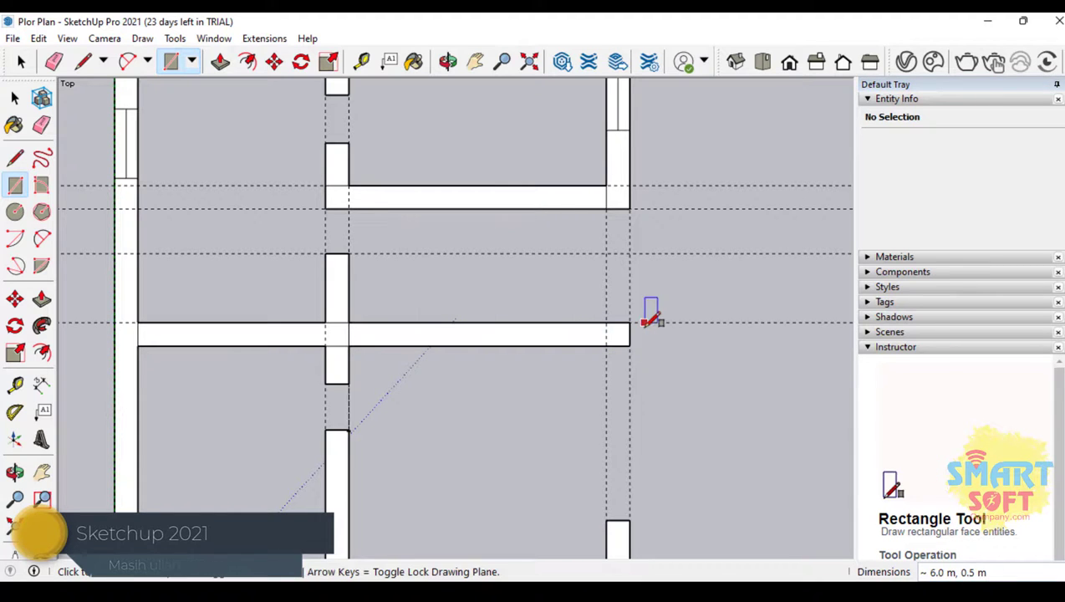
pyautogui.scroll(-2, 652, 401)
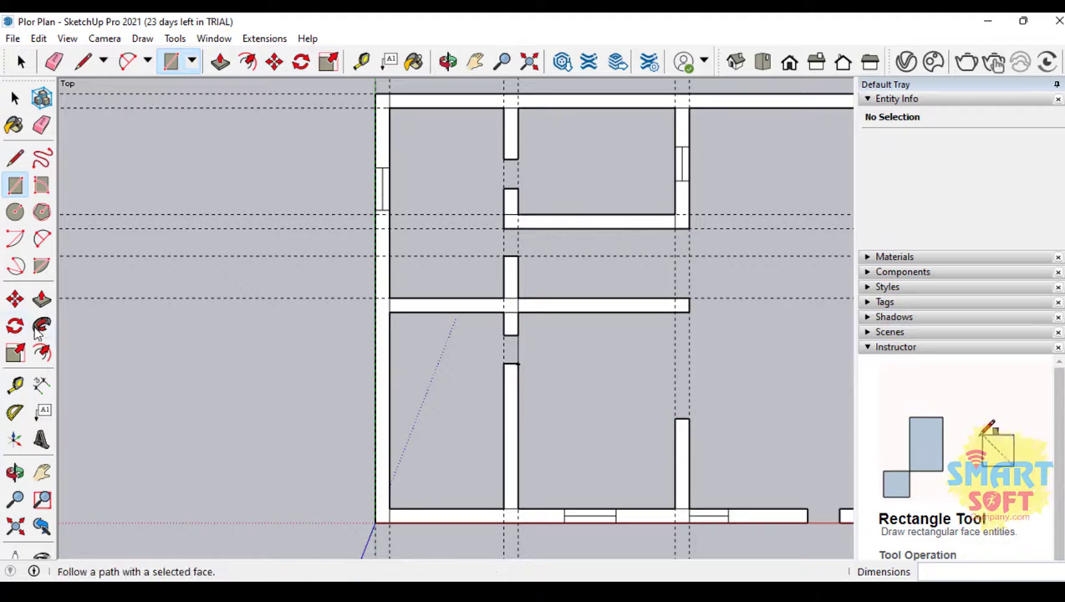
# Extend the lower middle inner wall upward by moving its end edge about 2.7 m toward the horizontal wall
pyautogui.click(15, 299)
pyautogui.scroll(3, 677, 426)
pyautogui.click(668, 418)
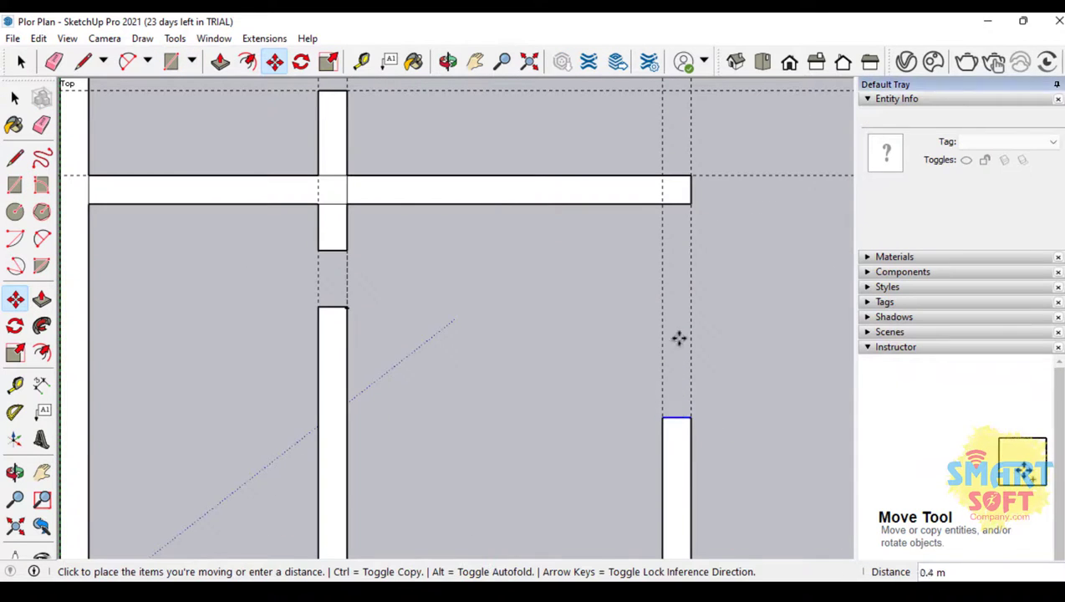
pyautogui.click(680, 258)
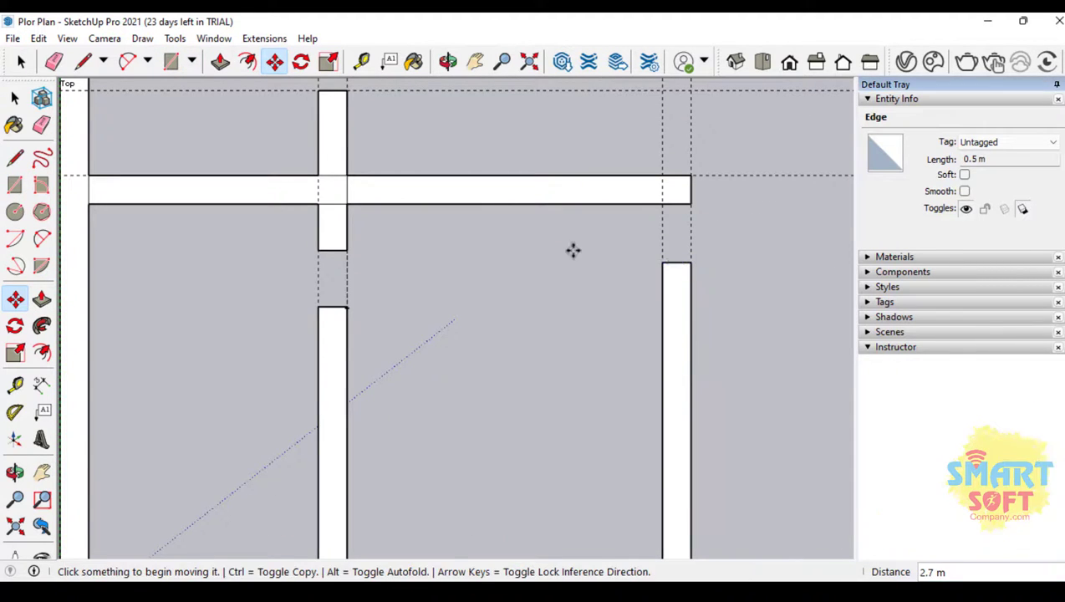
pyautogui.scroll(-5, 573, 250)
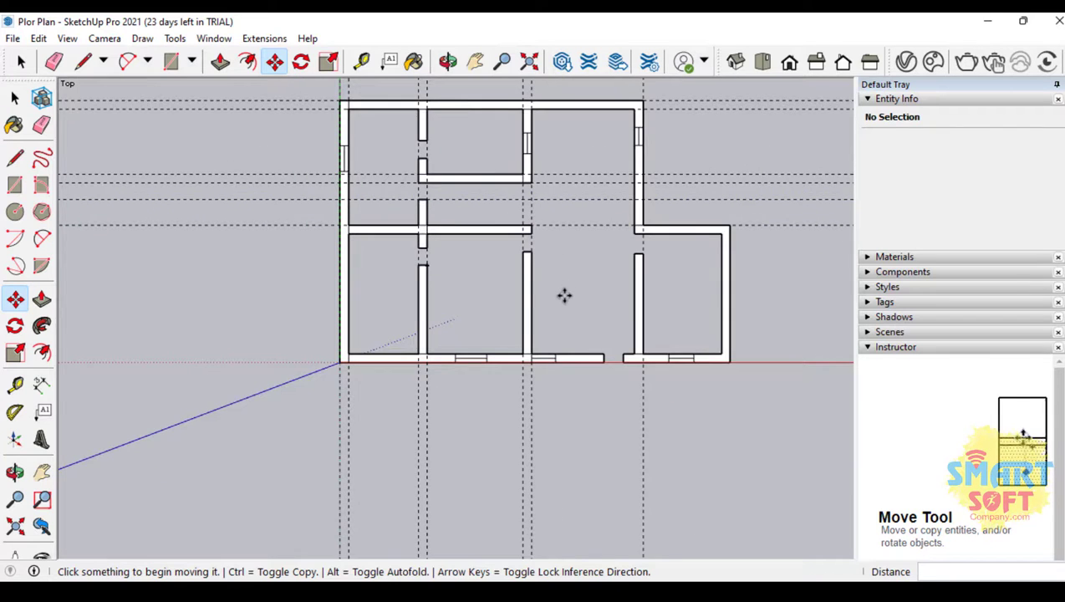
# Draw a short 0.5 m thick vertical wall between the middle guides, from the horizontal wall up to the next horizontal guide
pyautogui.scroll(2, 471, 171)
pyautogui.scroll(-3, 478, 264)
pyautogui.scroll(3, 550, 238)
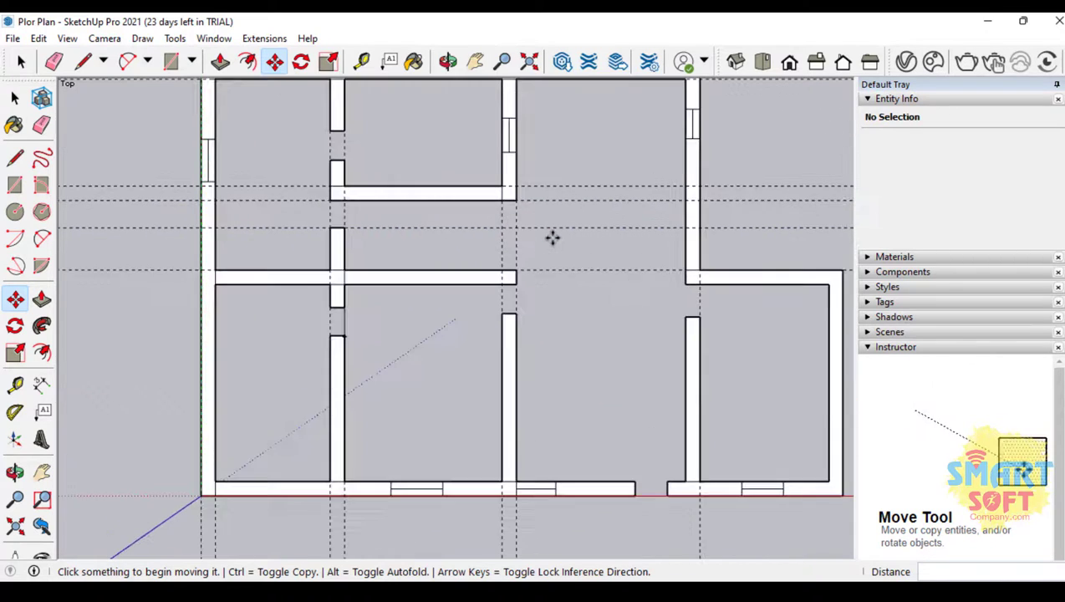
pyautogui.scroll(1, 551, 238)
pyautogui.press('r')
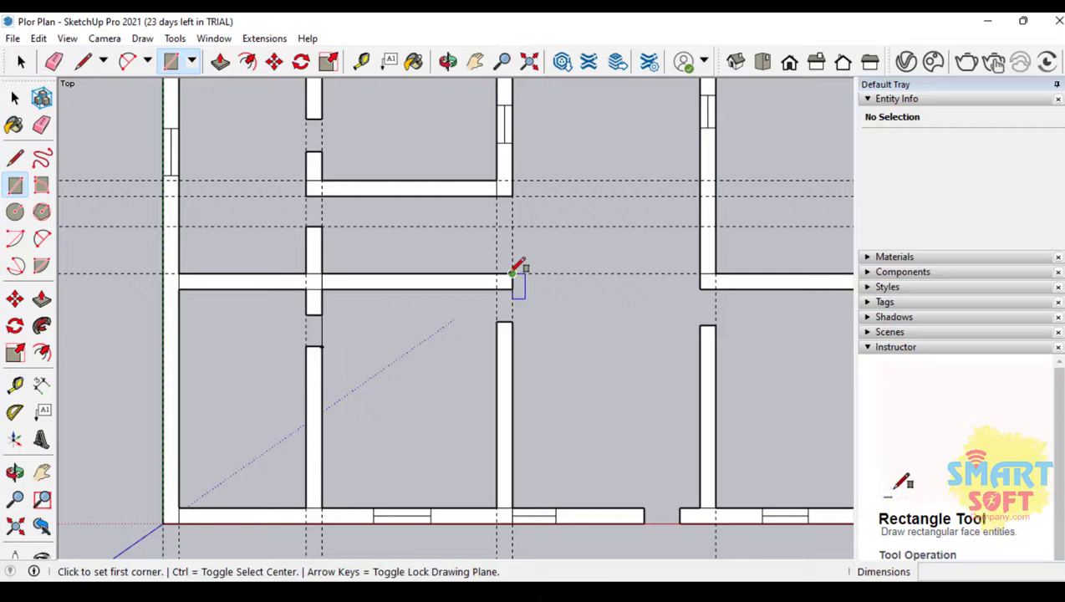
pyautogui.click(512, 273)
pyautogui.click(501, 224)
pyautogui.scroll(-2, 566, 312)
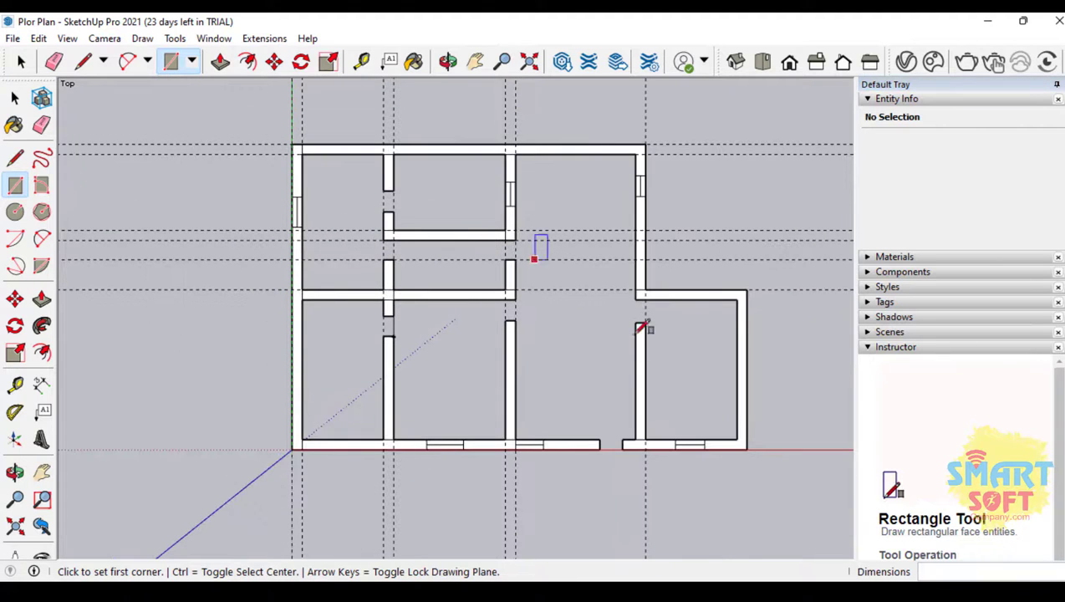
# Draw a horizontal wall about 5.9 m by 0.5 m from the right wall's inner corner to the middle inner wall
pyautogui.scroll(2, 601, 276)
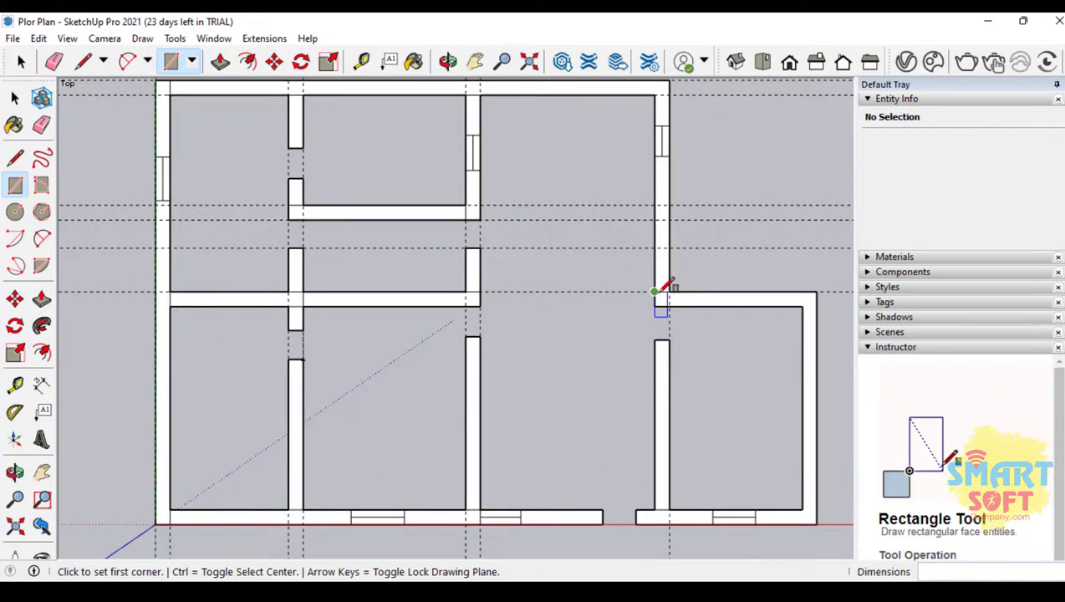
pyautogui.click(655, 292)
pyautogui.click(481, 306)
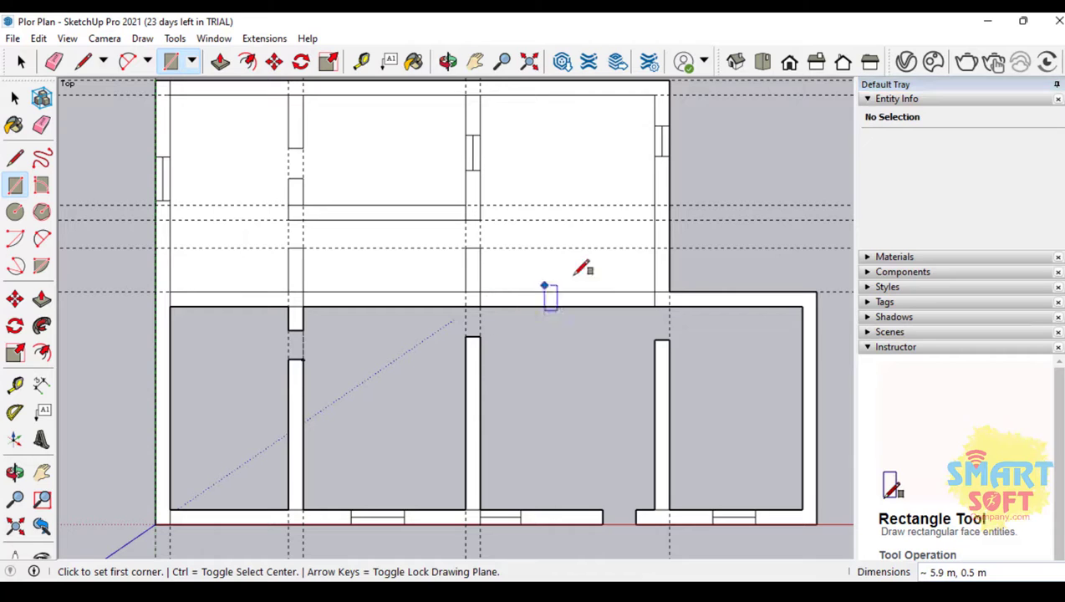
# Mark a door gap about 1.1 m by 0.5 m at the new wall's right end, then erase it and the faces filling the rooms
pyautogui.click(655, 292)
pyautogui.click(622, 307)
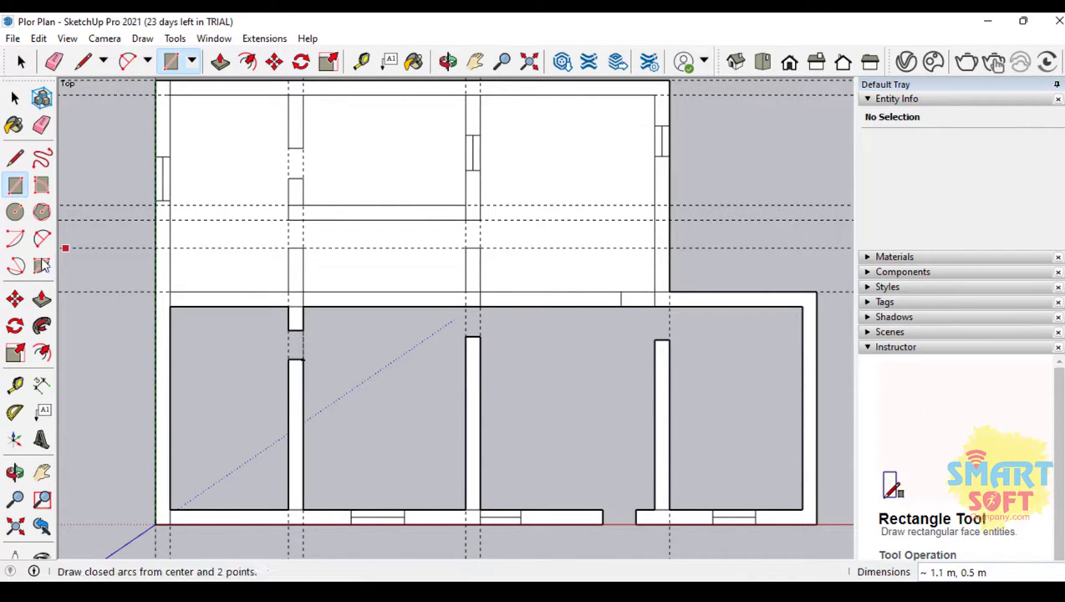
pyautogui.click(42, 125)
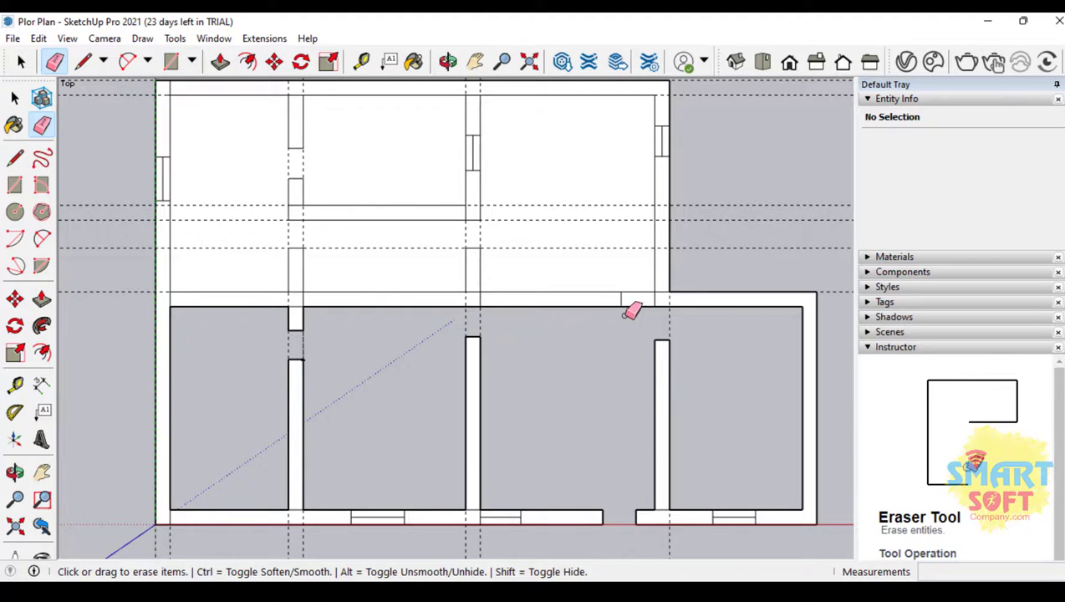
pyautogui.click(643, 292)
pyautogui.scroll(-4, 513, 295)
pyautogui.scroll(3, 623, 333)
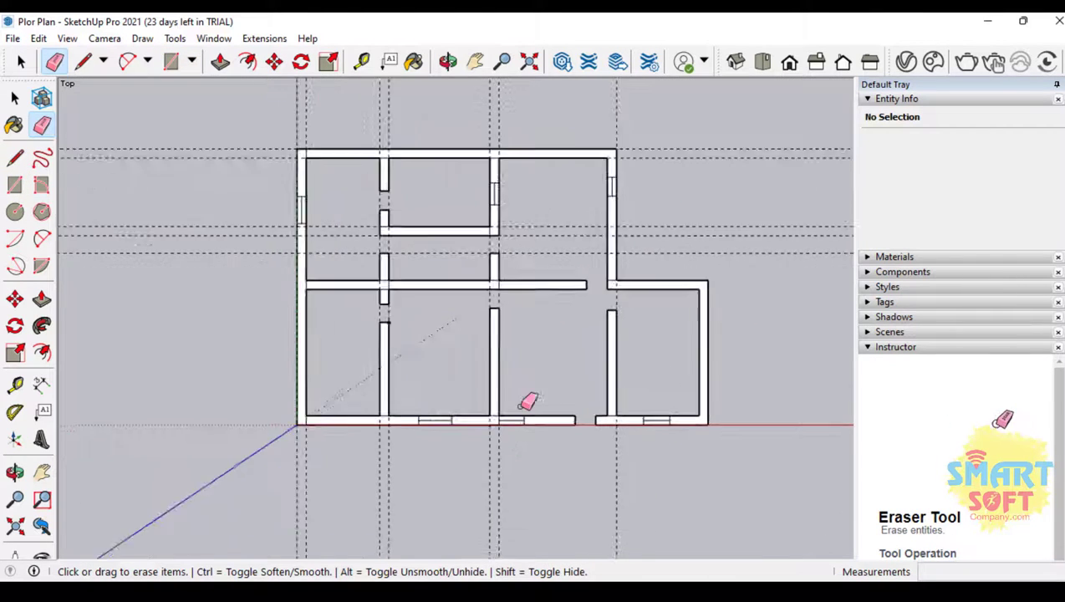
pyautogui.scroll(-1, 475, 314)
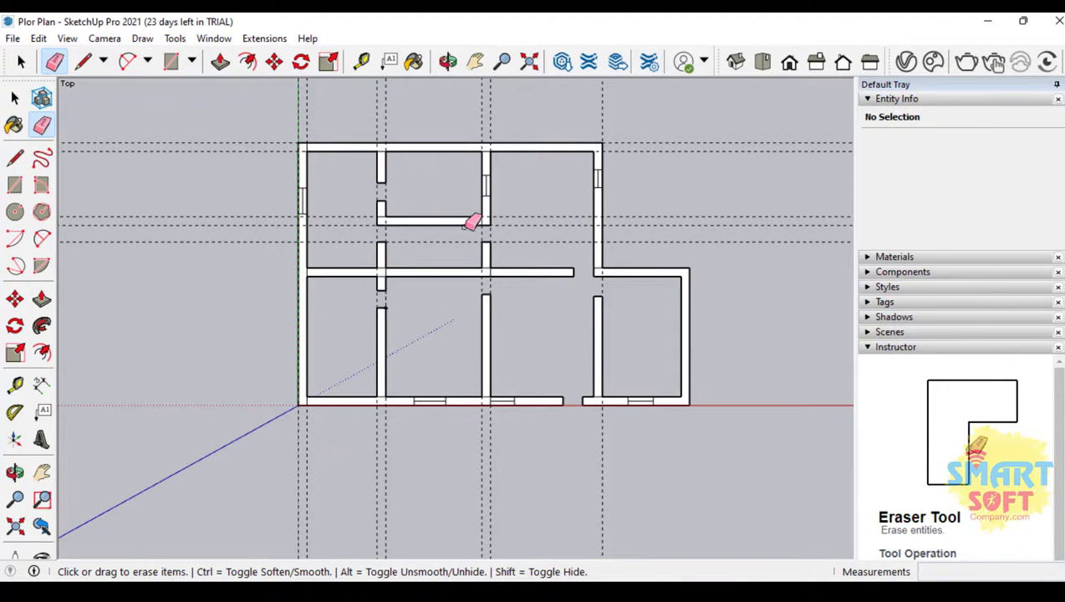
# Cut a door gap about 1.3 m by 0.5 m in the horizontal wall between the left and middle inner walls
pyautogui.scroll(2, 430, 269)
pyautogui.click(170, 61)
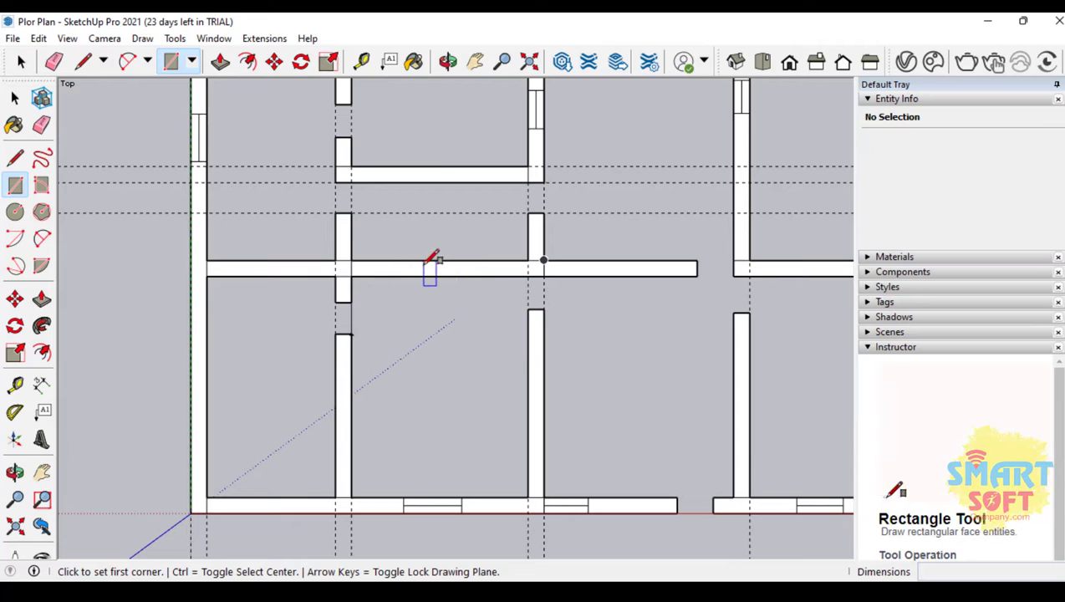
pyautogui.click(424, 261)
pyautogui.click(466, 276)
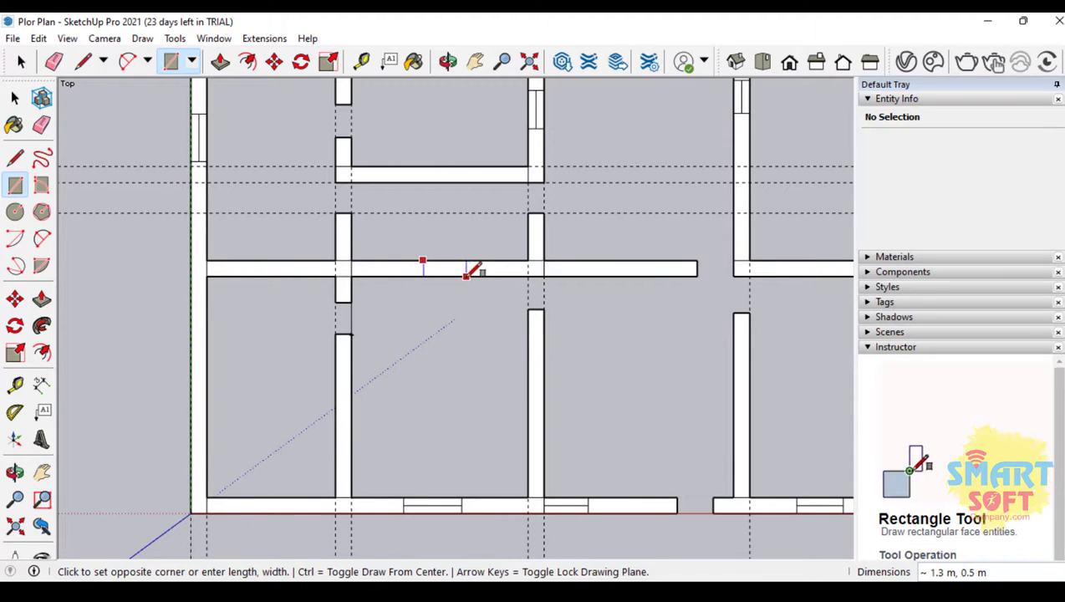
pyautogui.click(16, 160)
pyautogui.click(42, 124)
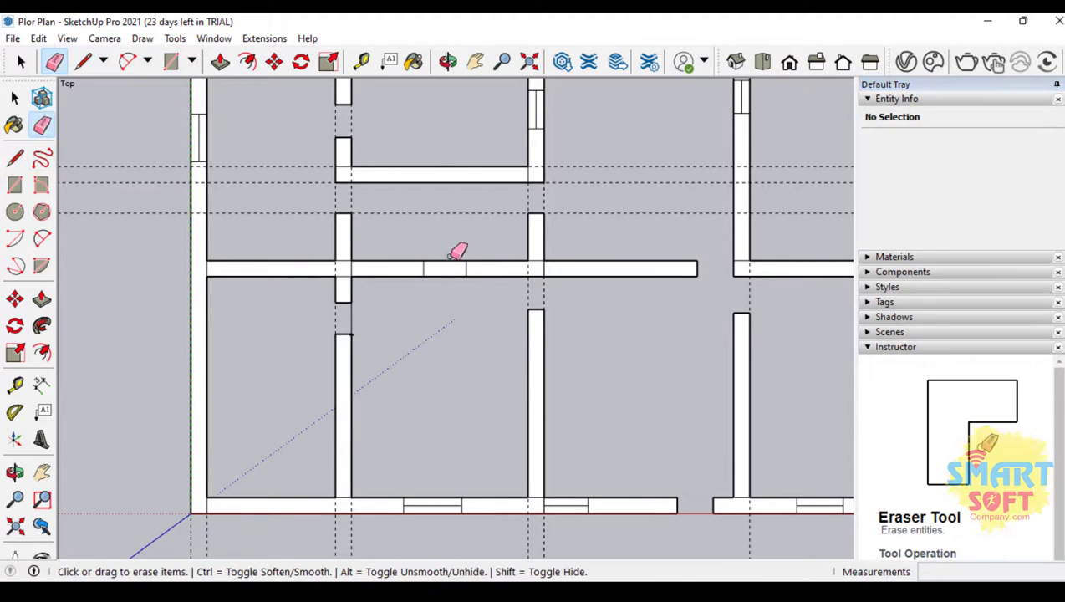
pyautogui.scroll(-3, 455, 314)
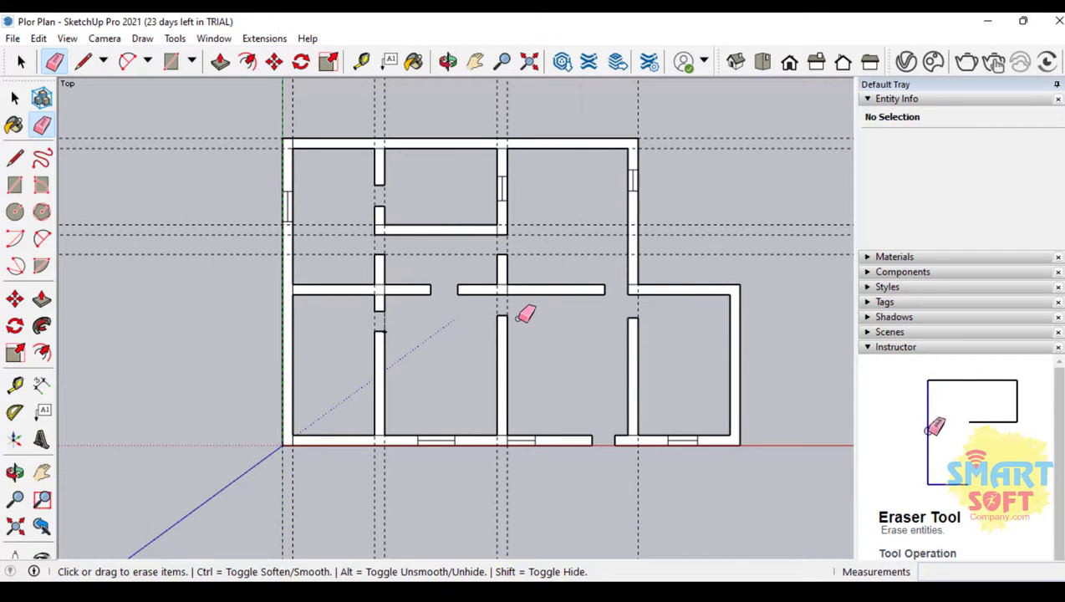
pyautogui.scroll(-1, 526, 314)
# Draw a rectangle about 7.9 m by 4.6 m outside the left outer wall, starting from the plan's lower-left corner
pyautogui.scroll(3, 297, 338)
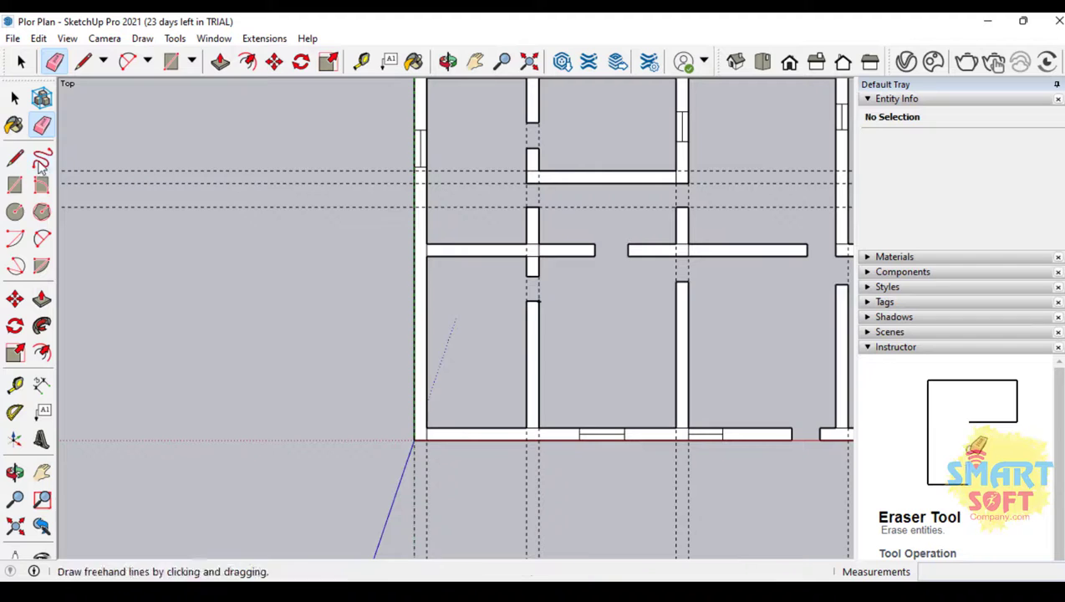
pyautogui.click(15, 187)
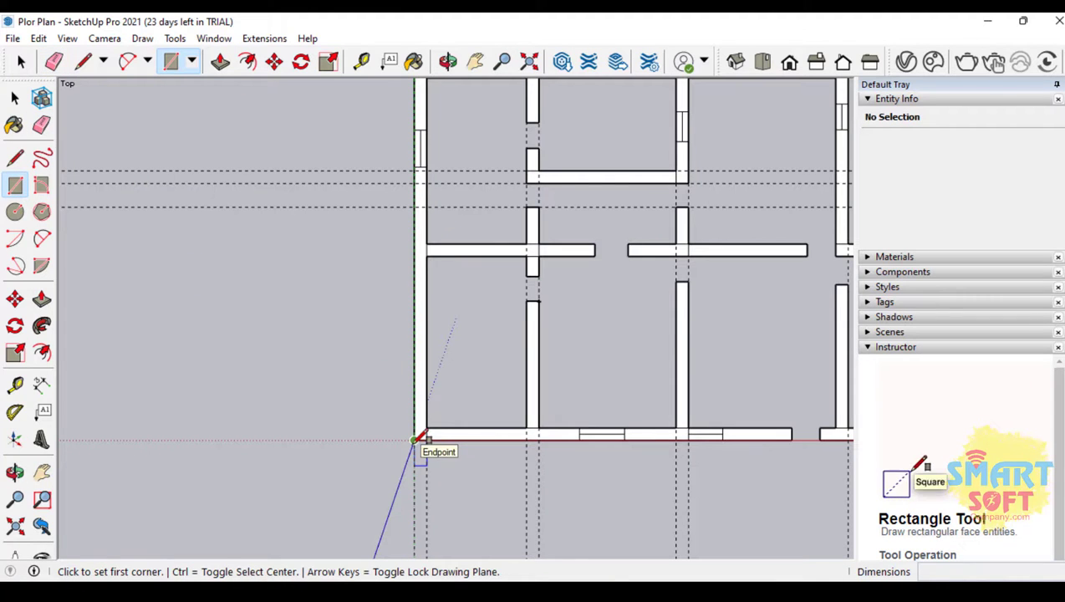
pyautogui.click(415, 441)
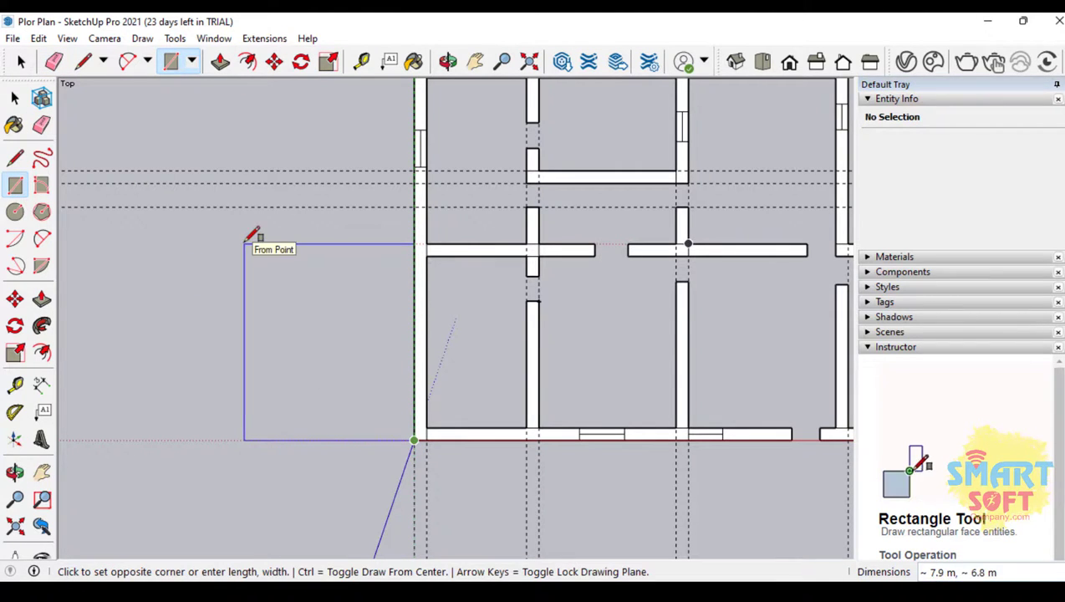
pyautogui.click(299, 244)
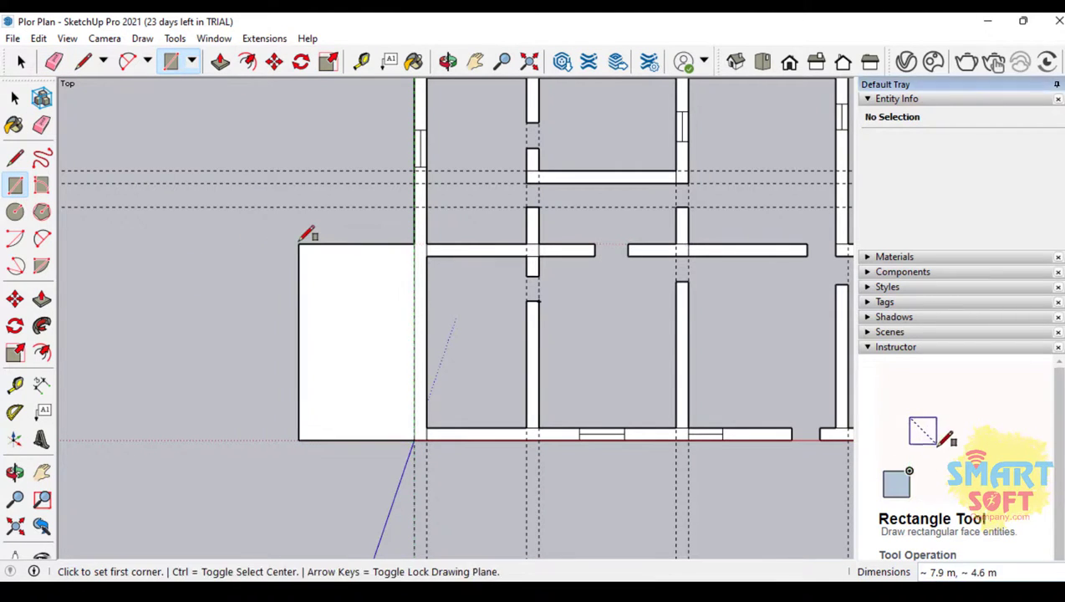
# Offset the new rectangle inward for the wall thickness and erase the offset edge beside the existing left outer wall
pyautogui.click(42, 352)
pyautogui.click(299, 351)
pyautogui.click(311, 358)
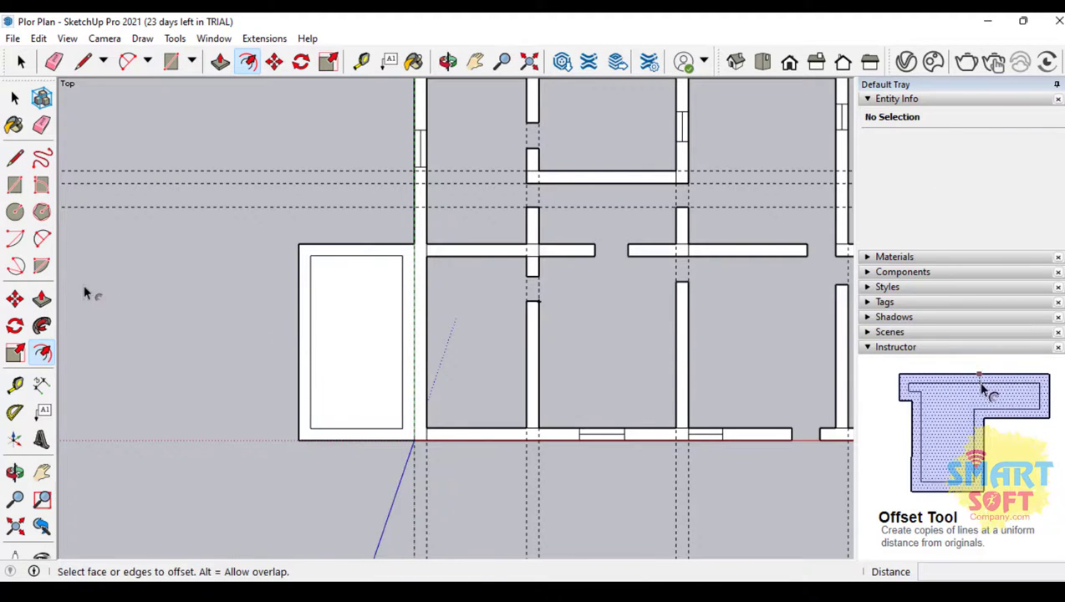
pyautogui.click(41, 125)
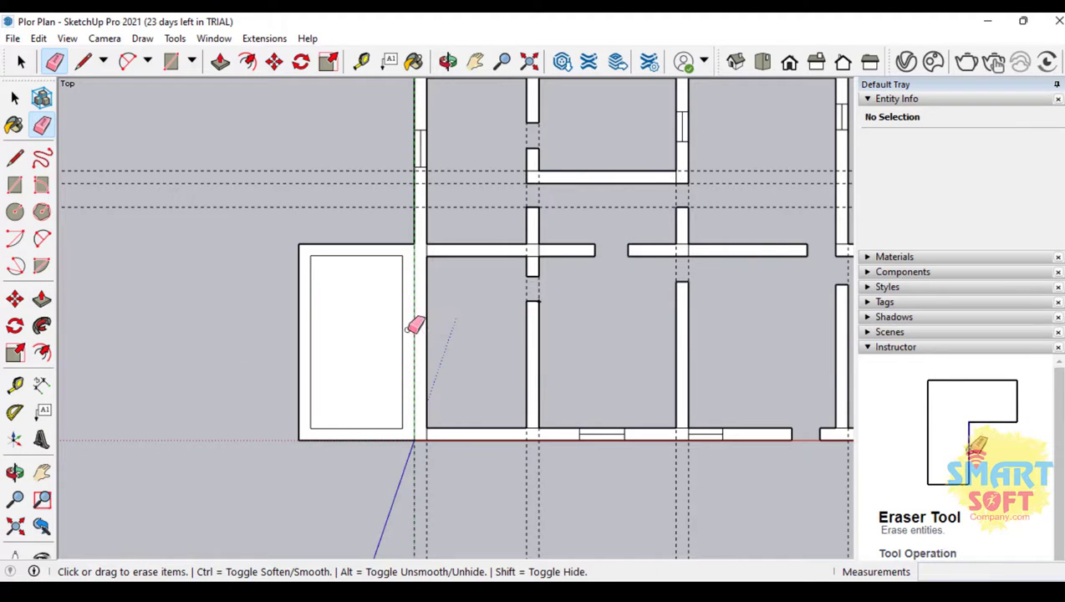
# Extend the new room's upper inner edge to the existing wall and draw a 6.9 m line down that wall's outer side
pyautogui.click(15, 157)
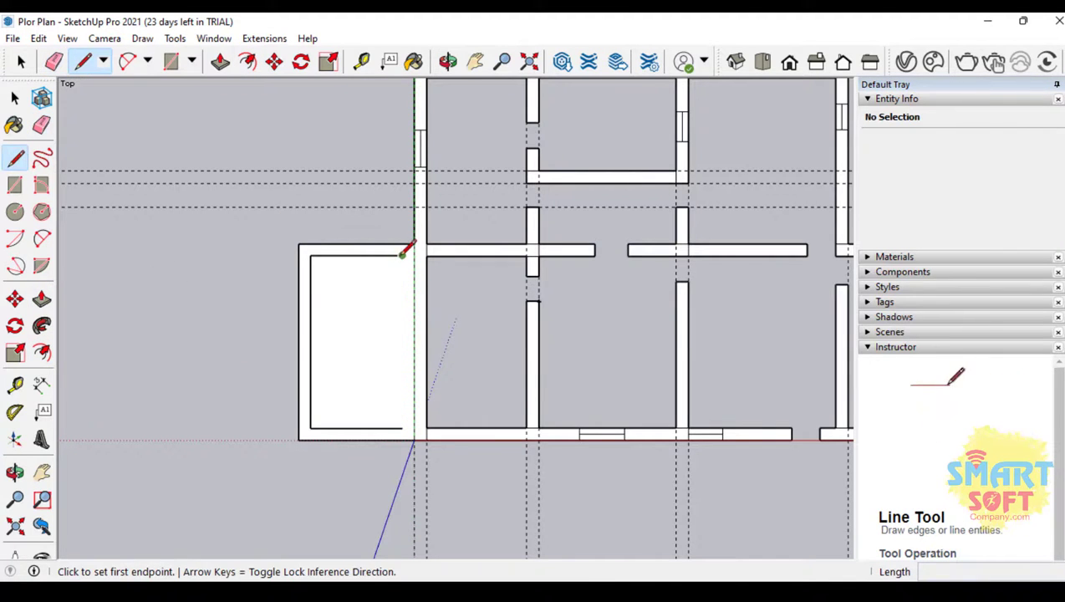
pyautogui.click(413, 253)
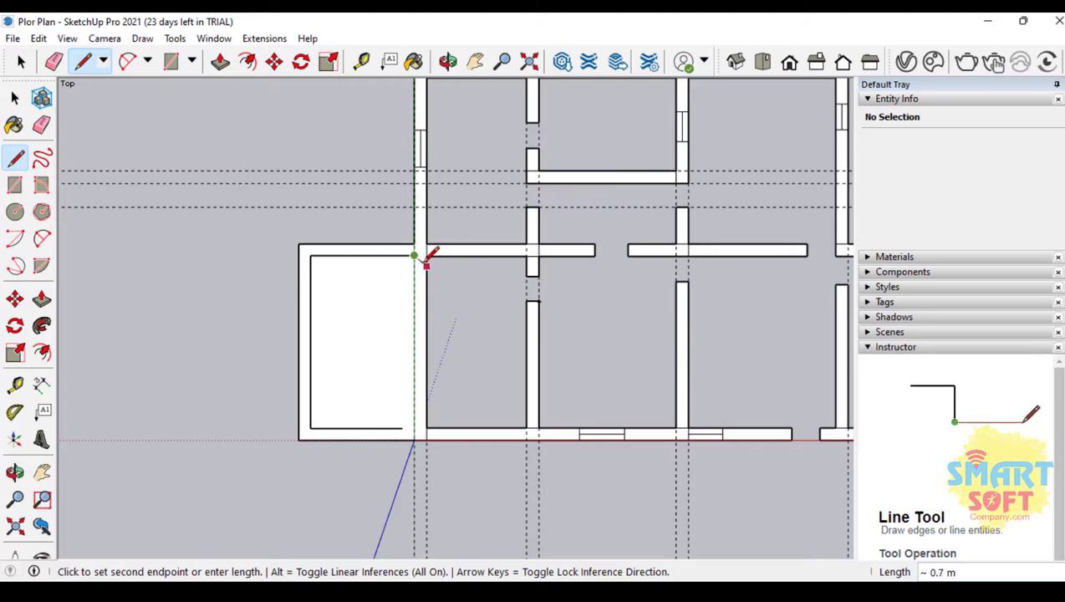
pyautogui.scroll(2, 418, 424)
pyautogui.click(412, 431)
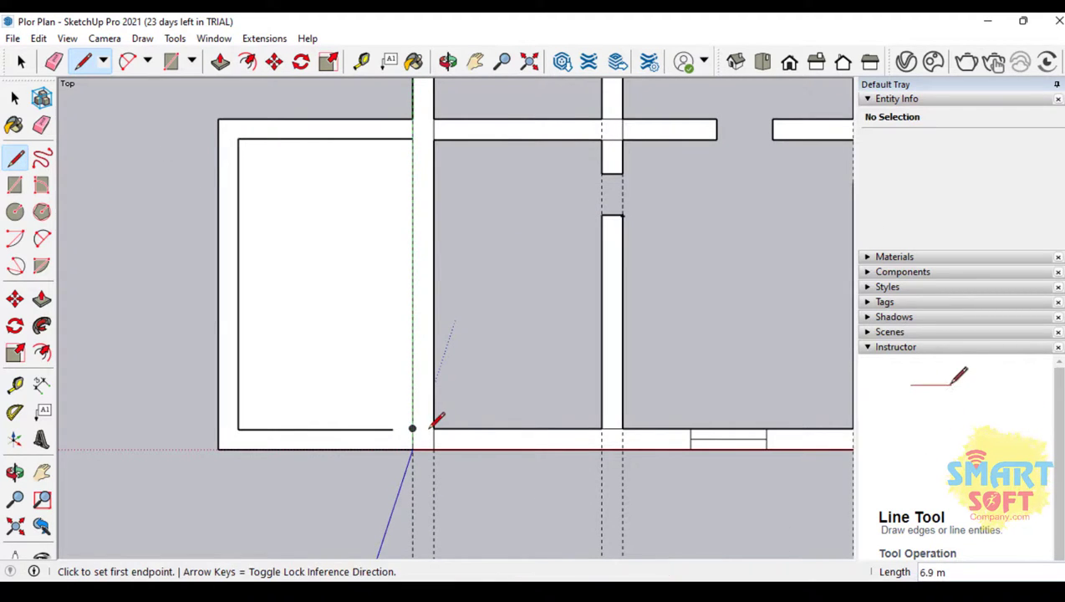
# Draw a 0.5 m line across the existing wall's lower end and a 6.9 m line up its outer side
pyautogui.click(412, 428)
pyautogui.click(430, 426)
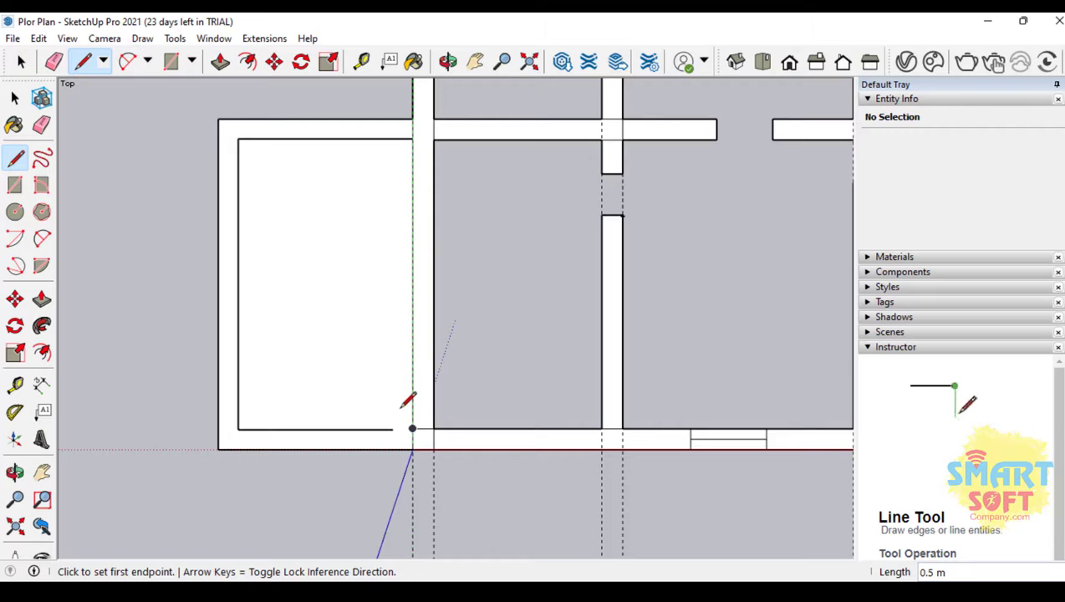
pyautogui.click(413, 427)
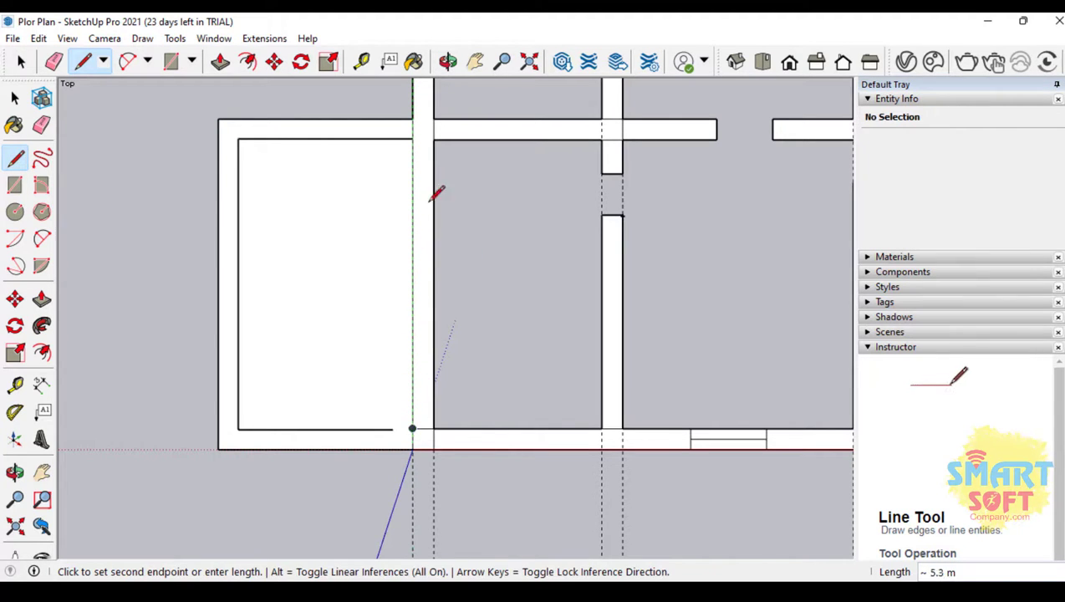
pyautogui.click(413, 138)
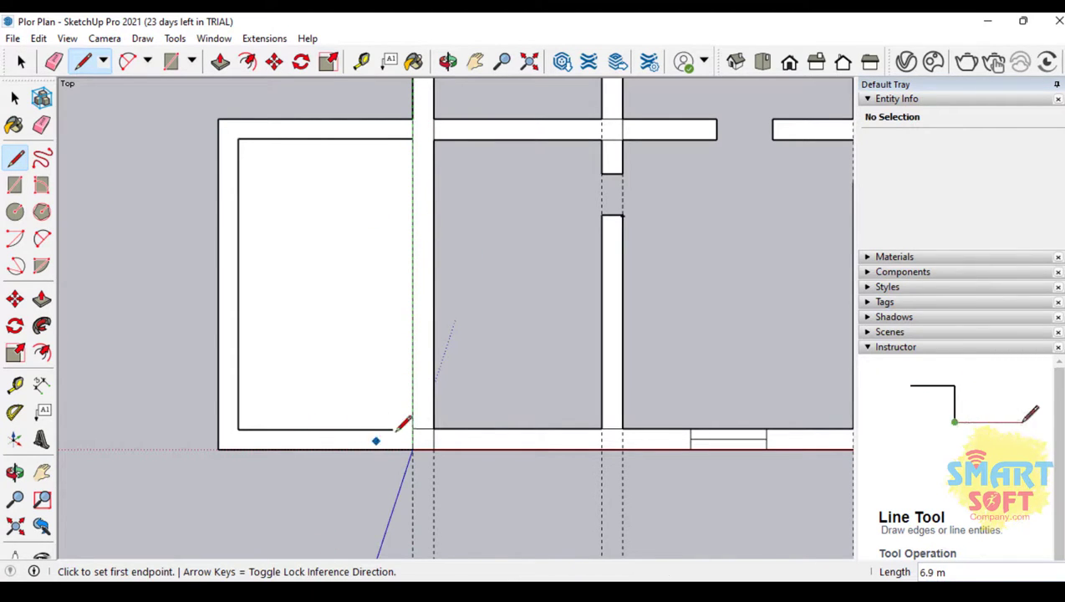
# Close the lower end of the new room's left wall with a line and erase the leftover bottom wall edges and room face
pyautogui.click(239, 428)
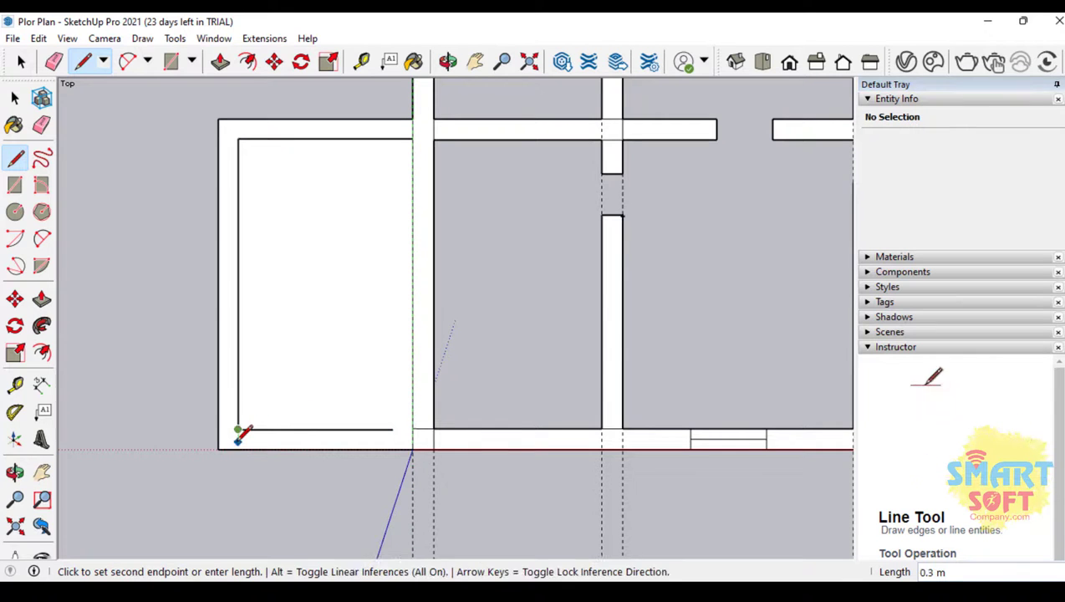
pyautogui.click(237, 448)
pyautogui.press('e')
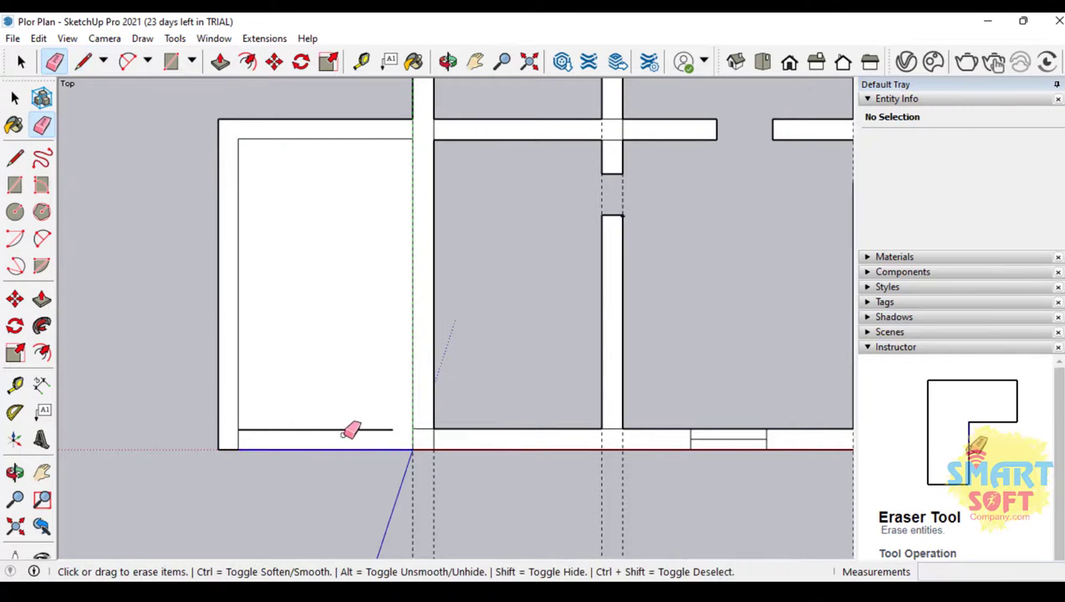
pyautogui.click(343, 429)
pyautogui.scroll(-4, 352, 418)
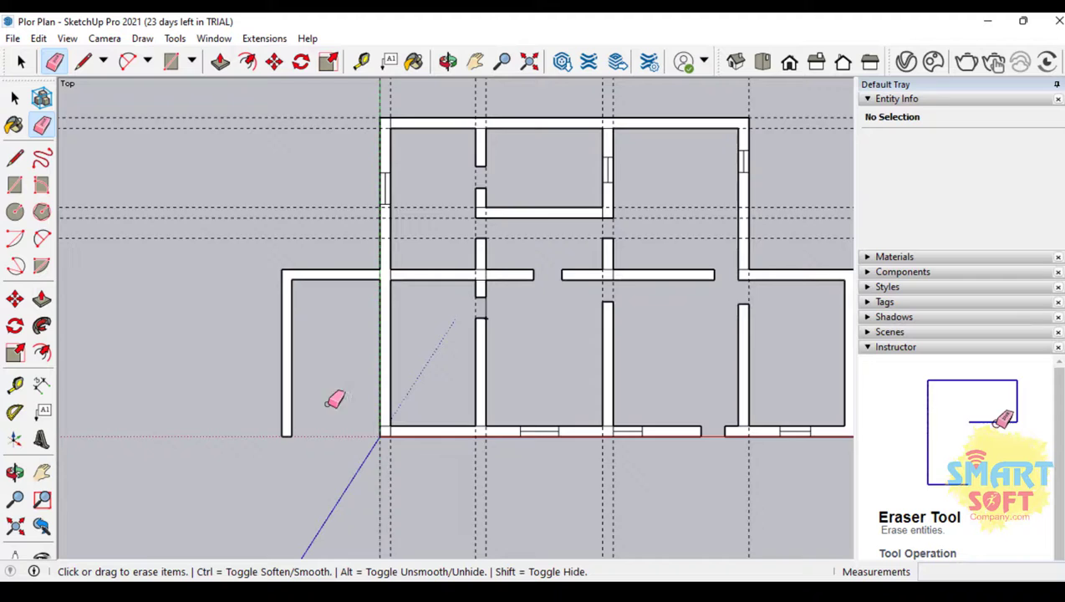
# Draw two short wall stubs 0.5 m thick with rectangles at both sides of the new room's lower opening, about 0.4 m and 0.3 m long
pyautogui.scroll(5, 313, 428)
pyautogui.click(14, 185)
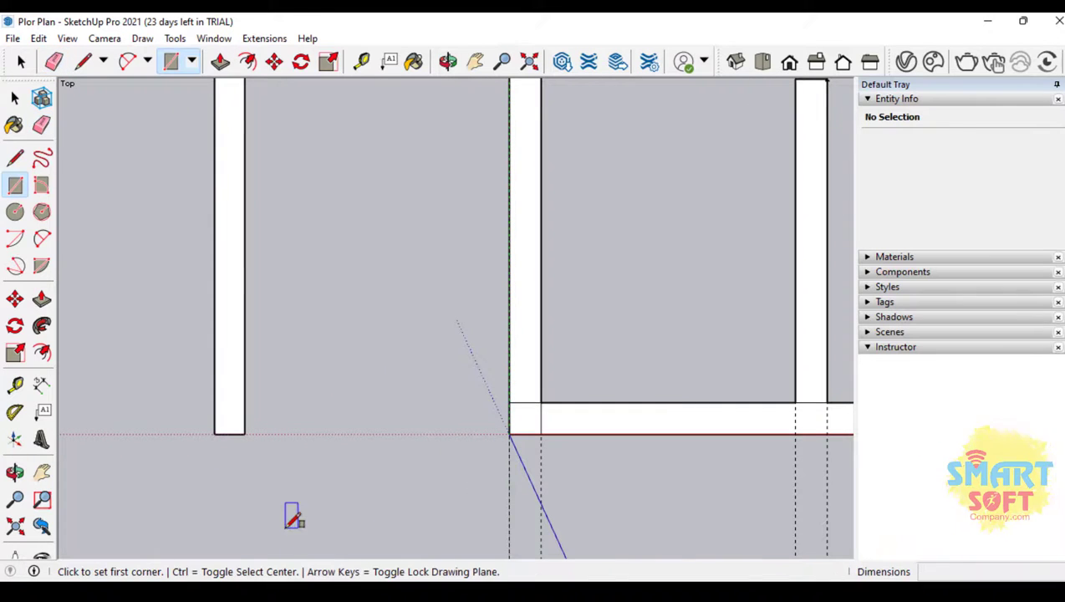
pyautogui.click(244, 434)
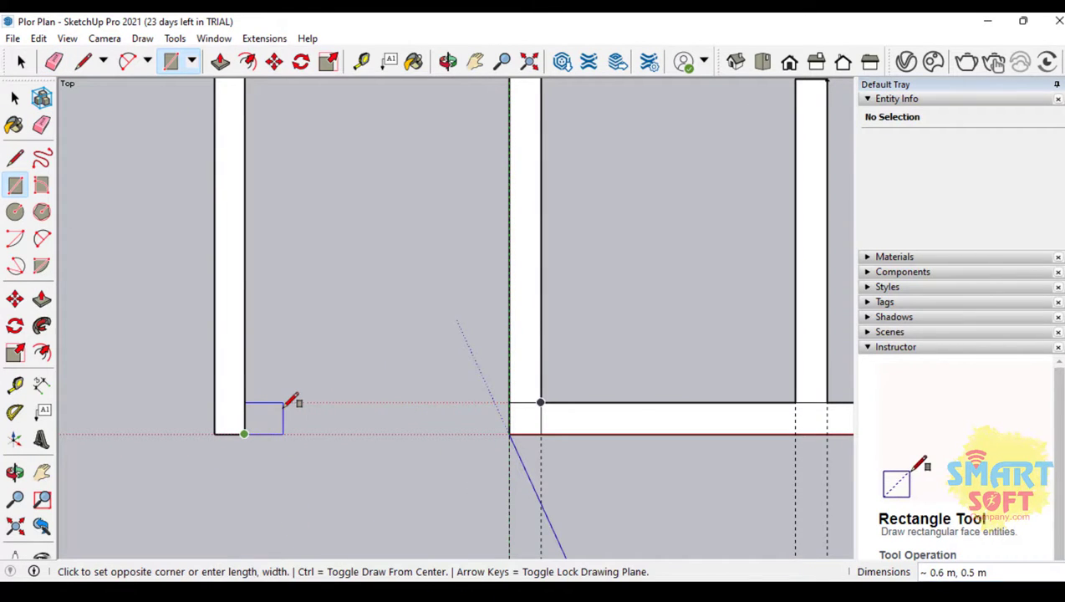
pyautogui.click(269, 404)
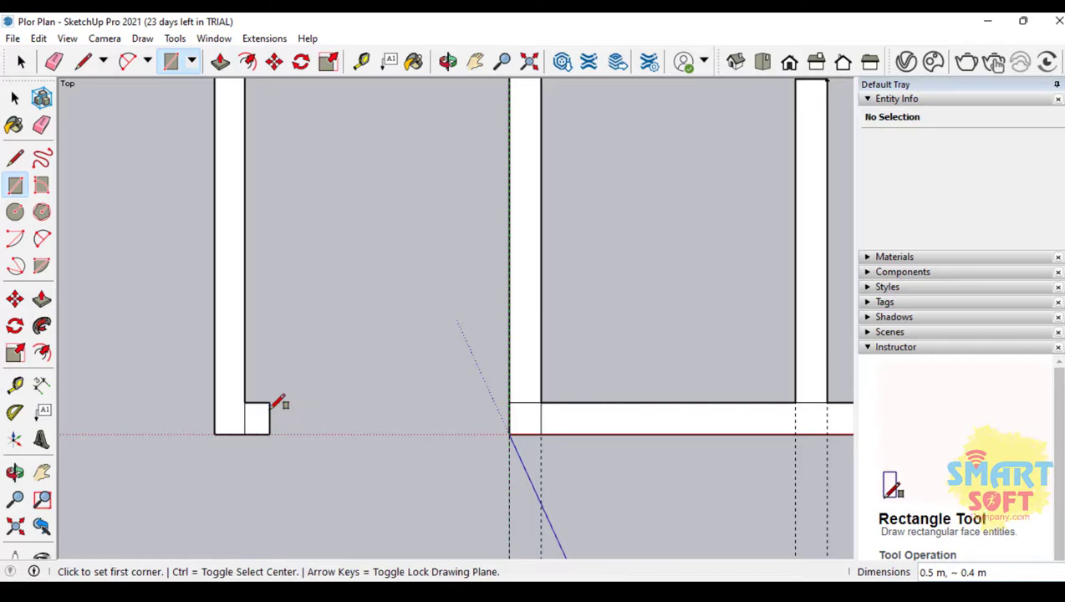
pyautogui.click(509, 402)
pyautogui.click(488, 433)
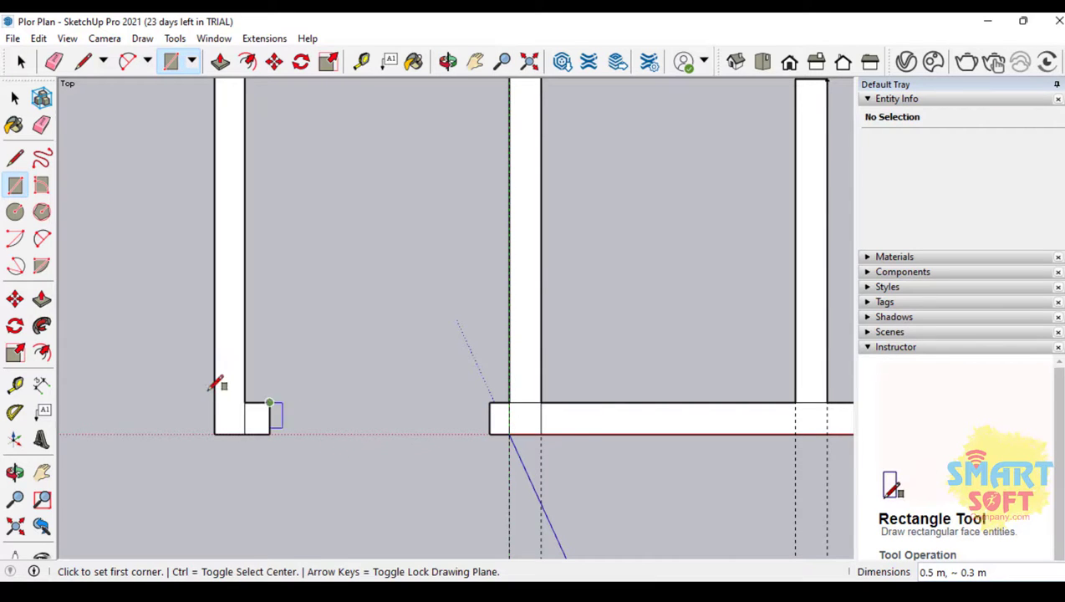
# Move the end edges of both wall stubs toward each other to narrow the new room's door gap
pyautogui.press('m')
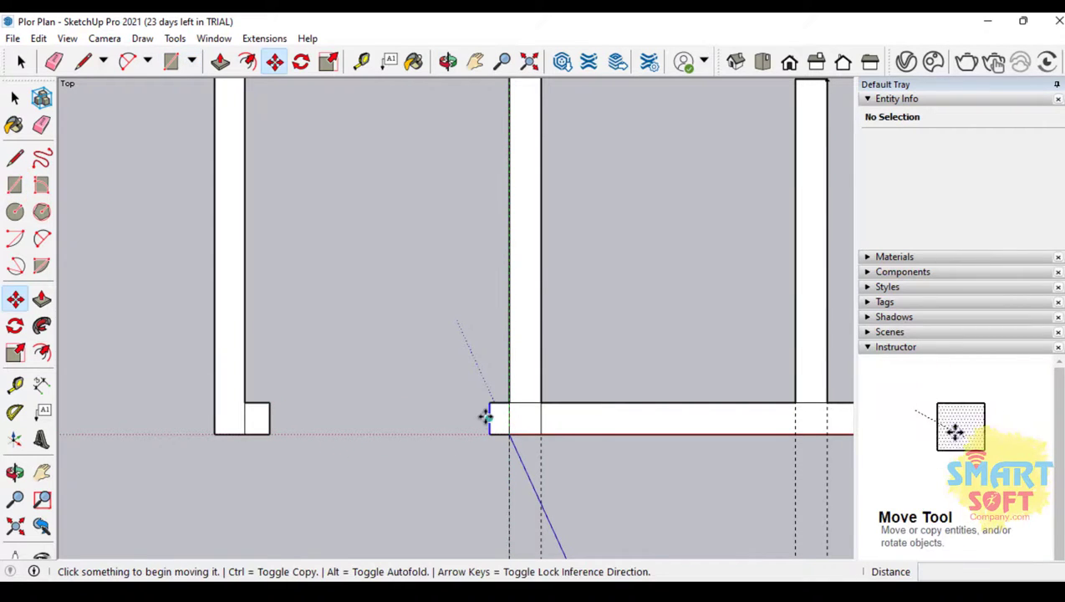
pyautogui.click(489, 418)
pyautogui.click(475, 419)
pyautogui.click(265, 420)
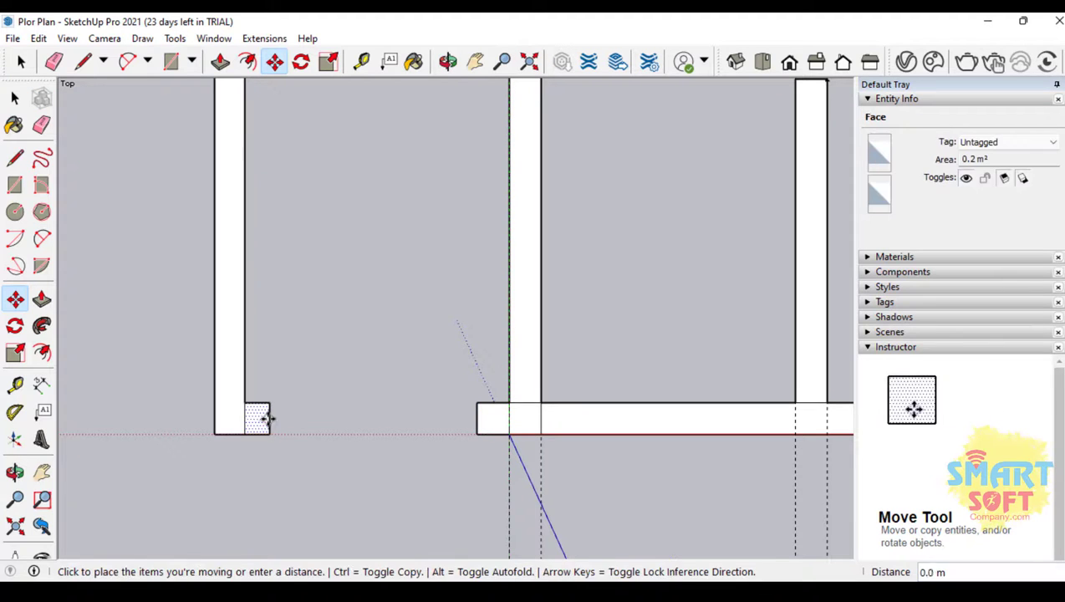
pyautogui.click(269, 418)
pyautogui.click(268, 419)
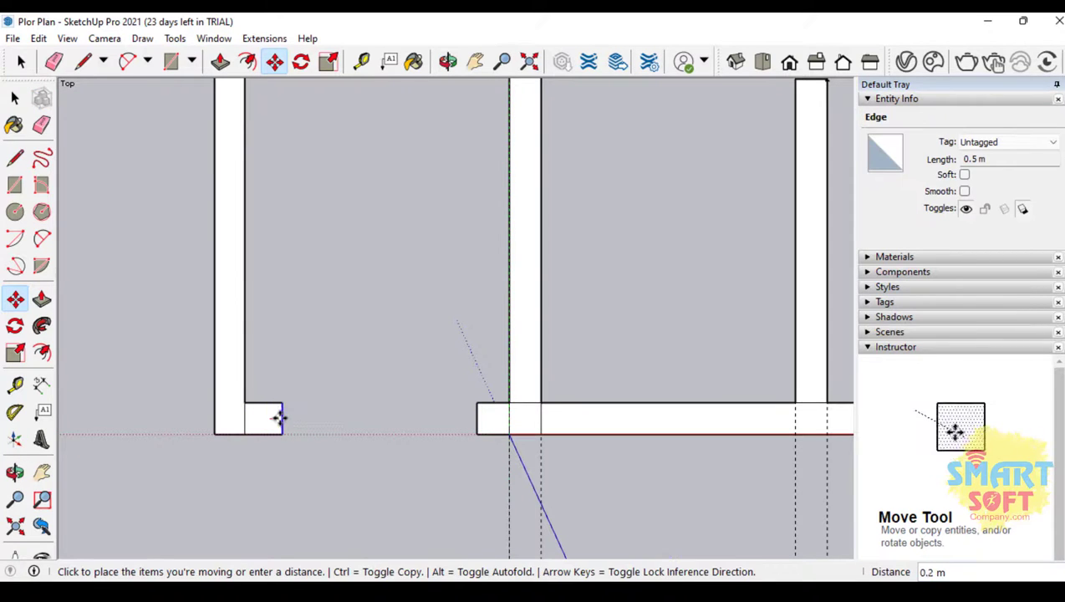
pyautogui.click(287, 419)
pyautogui.scroll(-1, 288, 419)
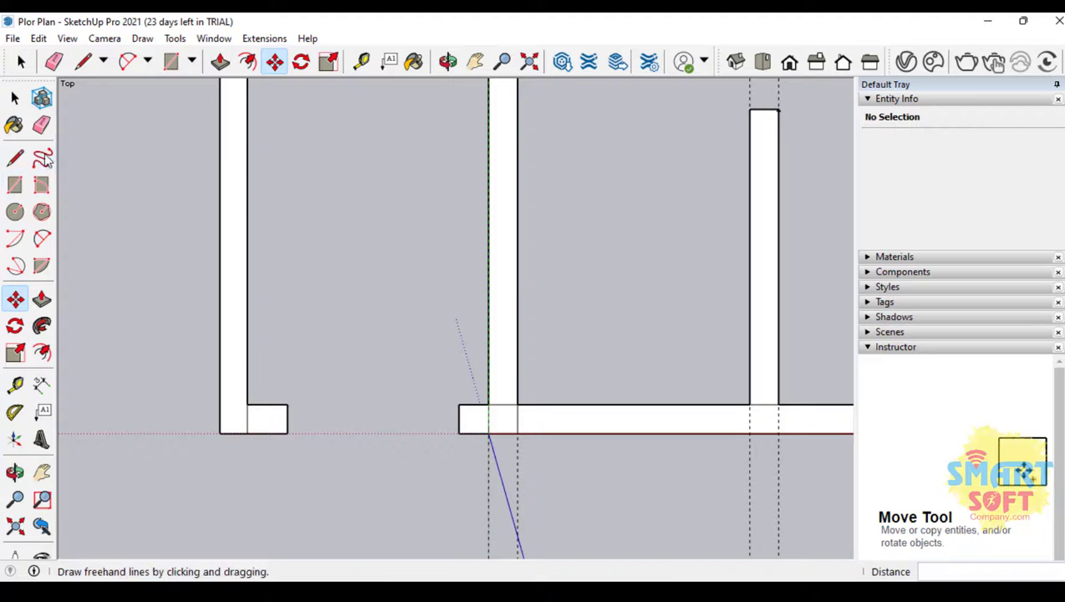
# Erase the leftover seam edges where the new door stubs meet the room's left wall and the existing wall's lower corner
pyautogui.click(42, 125)
pyautogui.scroll(-2, 241, 412)
pyautogui.scroll(1, 416, 110)
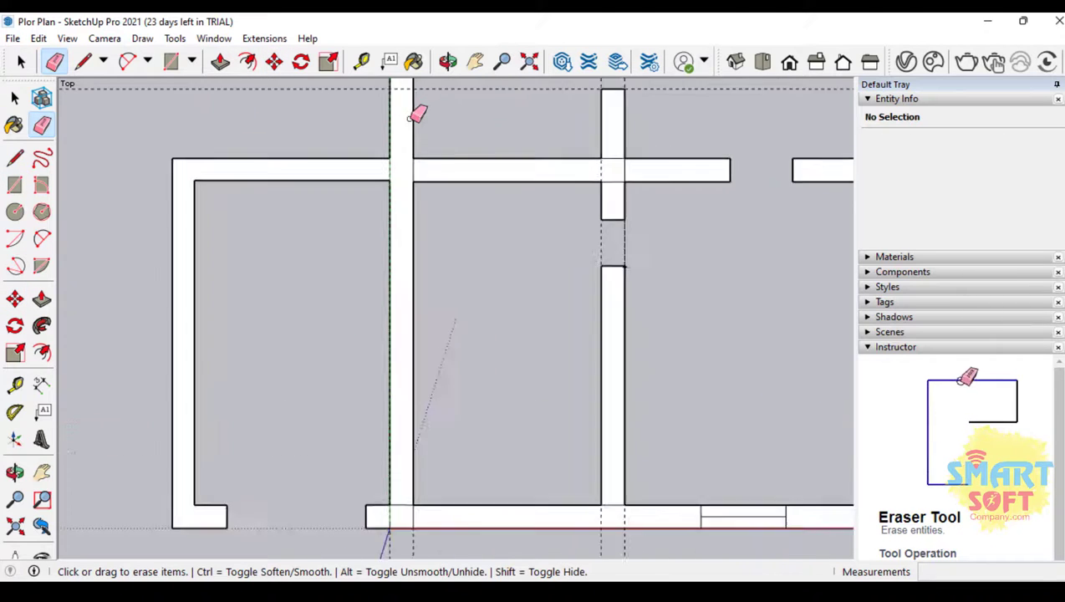
pyautogui.scroll(2, 393, 182)
pyautogui.scroll(-2, 392, 483)
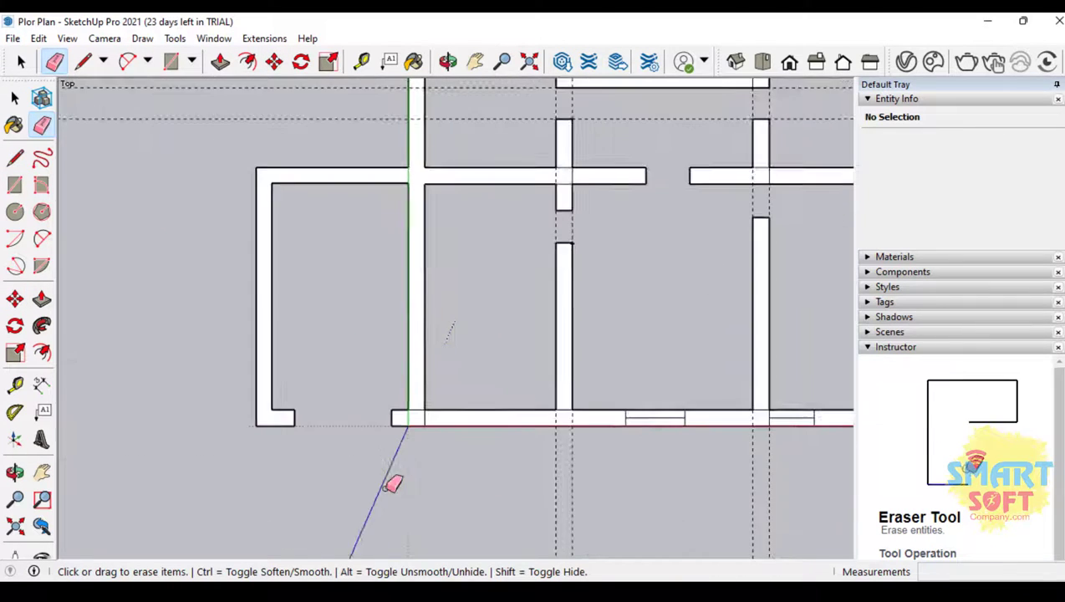
pyautogui.scroll(4, 431, 361)
pyautogui.click(461, 329)
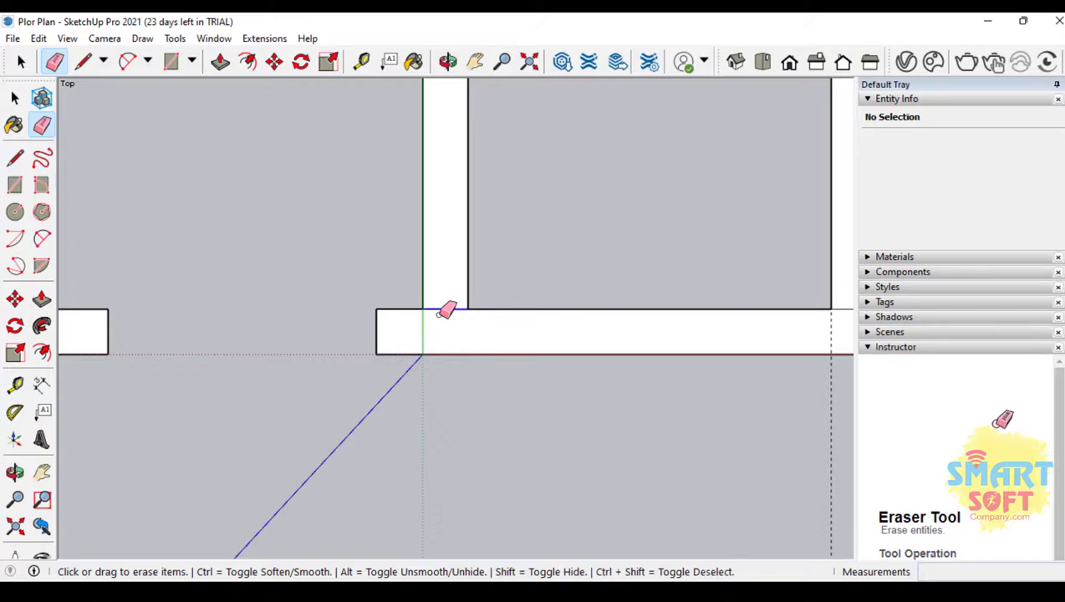
pyautogui.scroll(-2, 317, 345)
pyautogui.scroll(1, 575, 303)
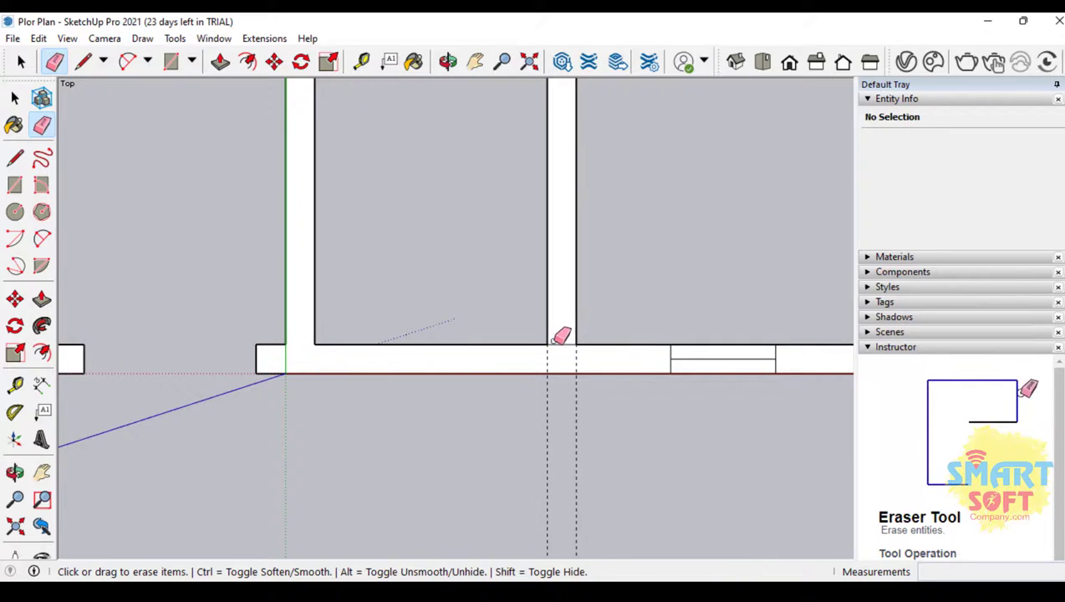
# Erase the leftover edges where the inner vertical walls join the lower outer wall
pyautogui.scroll(-2, 506, 358)
pyautogui.scroll(-2, 510, 318)
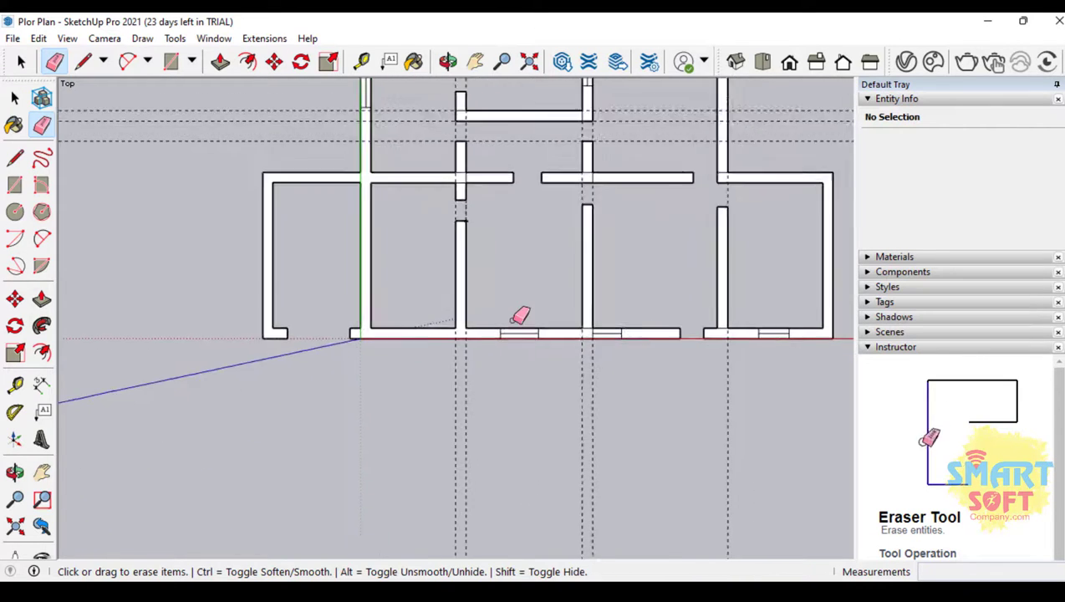
pyautogui.scroll(2, 380, 309)
pyautogui.scroll(-2, 637, 328)
pyautogui.scroll(3, 487, 298)
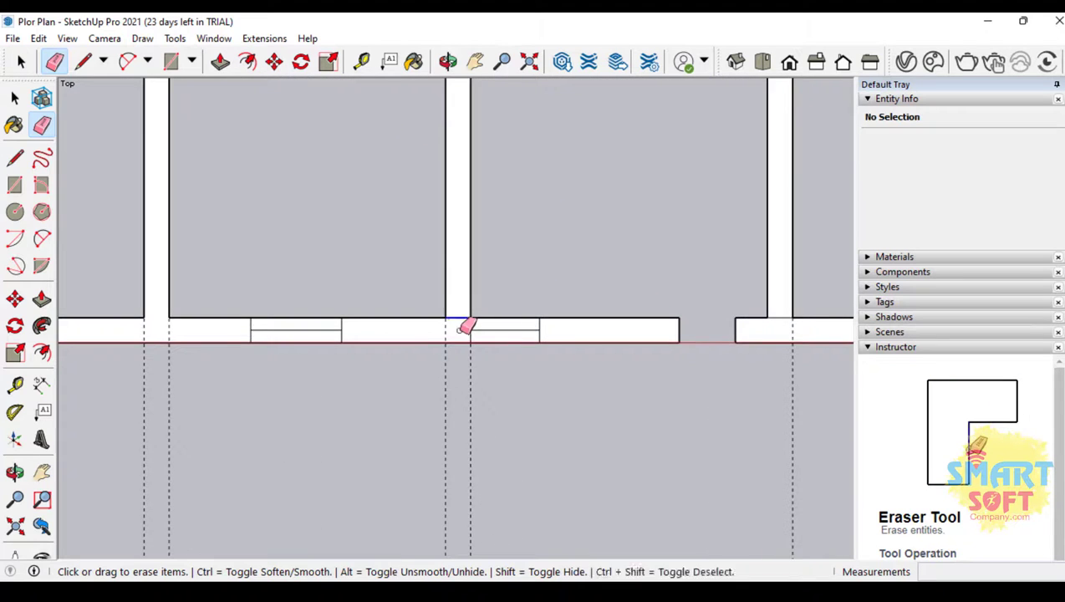
pyautogui.scroll(-2, 464, 301)
pyautogui.scroll(-3, 576, 271)
pyautogui.scroll(4, 523, 286)
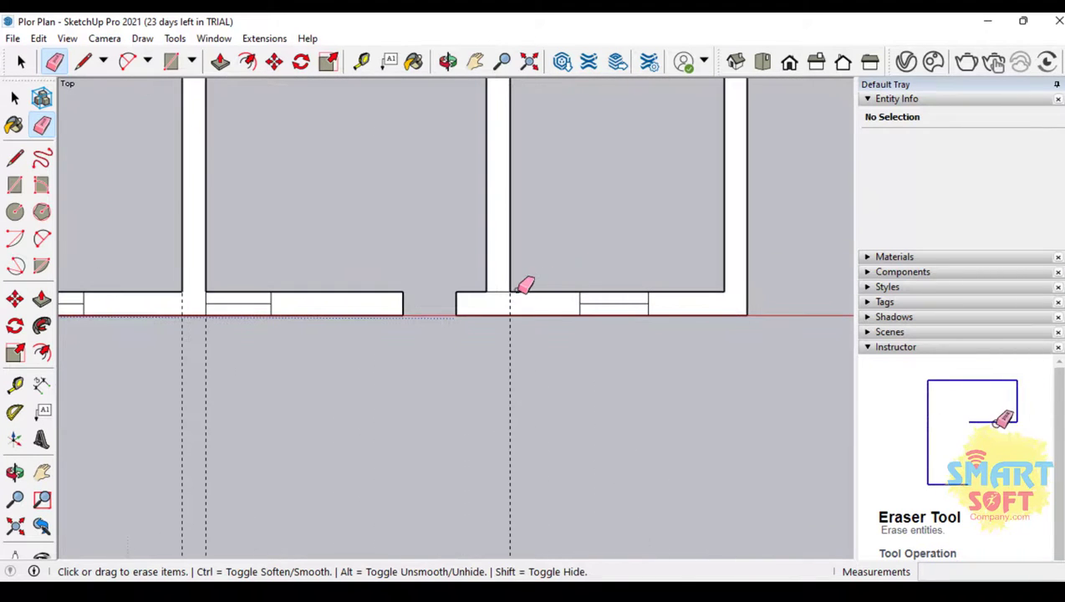
pyautogui.scroll(-2, 585, 280)
pyautogui.scroll(3, 498, 105)
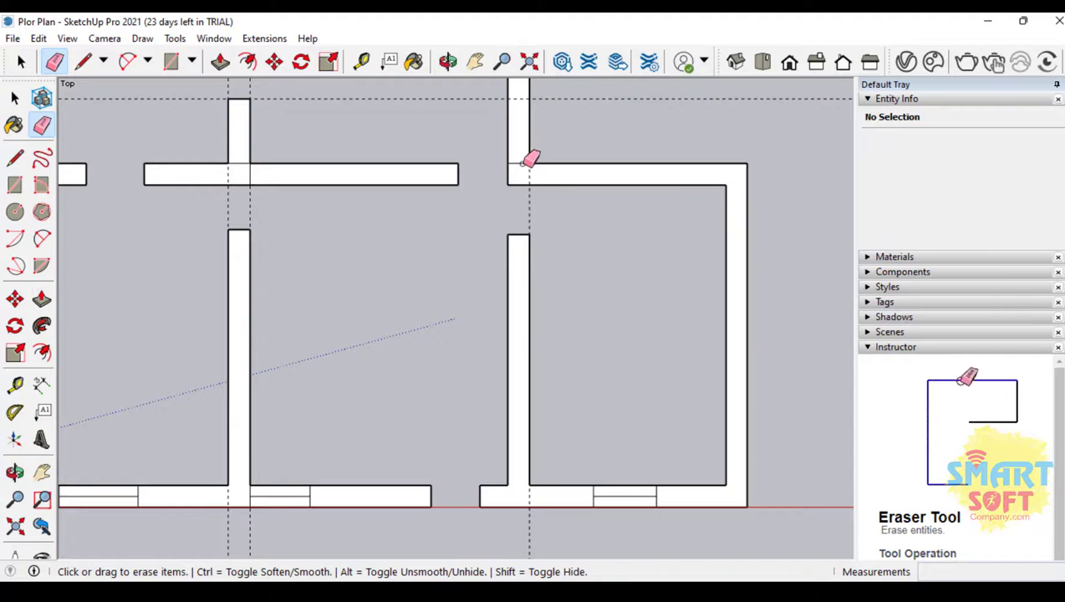
# Erase the overlapping edges where the vertical walls meet the middle horizontal wall
pyautogui.click(521, 159)
pyautogui.scroll(-2, 480, 200)
pyautogui.scroll(3, 481, 200)
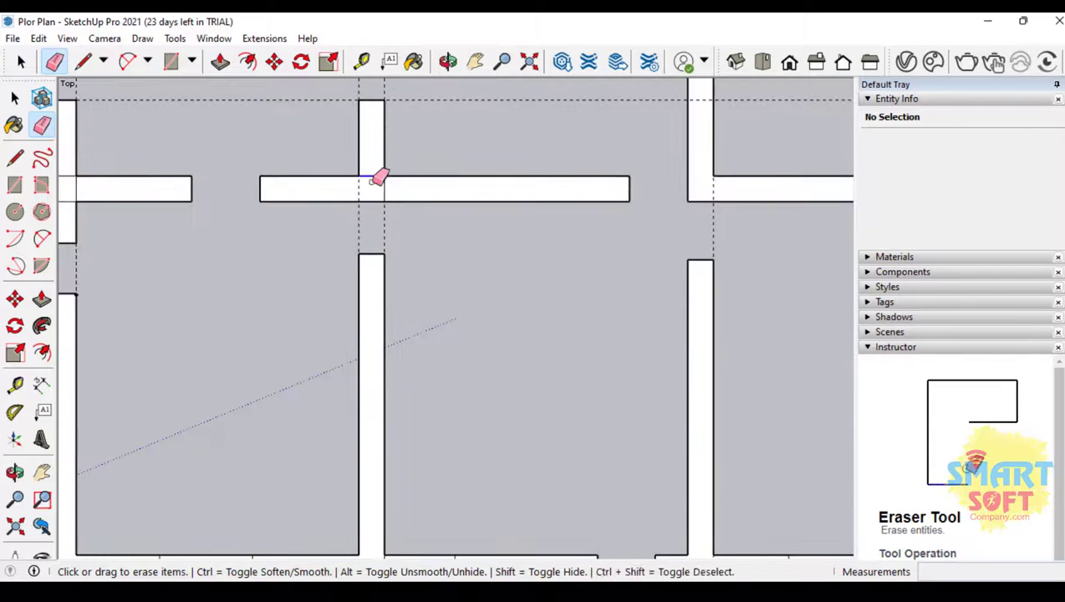
pyautogui.scroll(-4, 468, 191)
pyautogui.scroll(1, 427, 111)
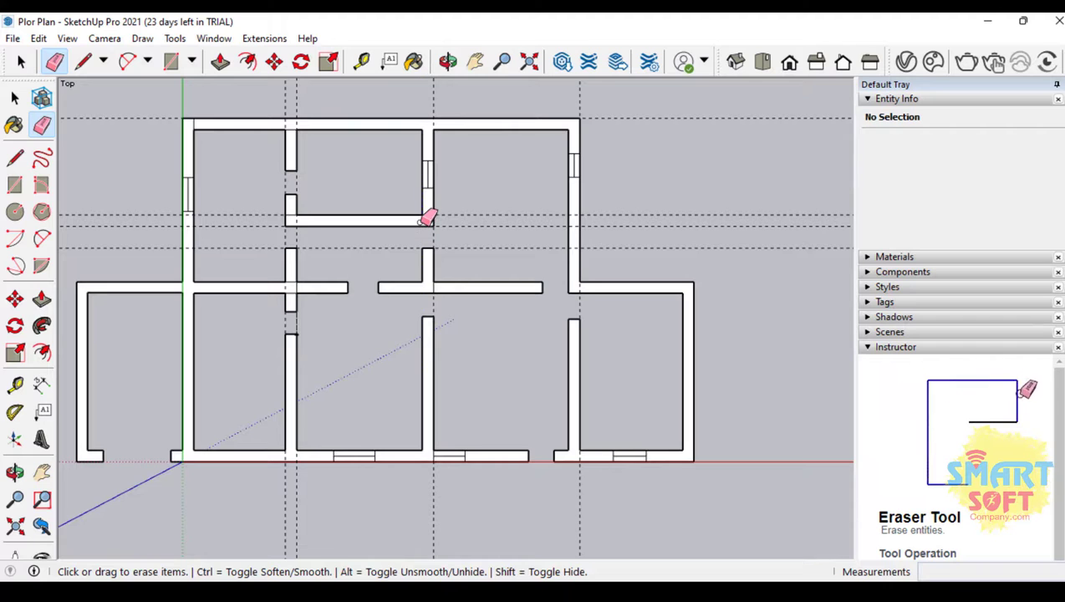
# Erase the remaining junction edges in the upper part of the plan and the long dashed guide lines across it
pyautogui.scroll(-2, 501, 218)
pyautogui.scroll(3, 364, 146)
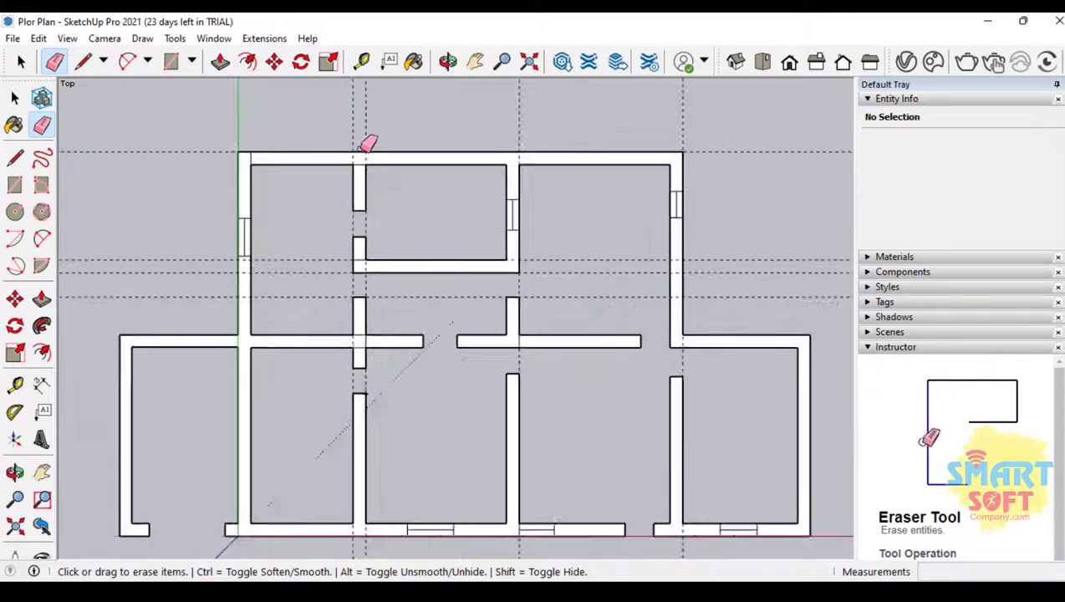
pyautogui.scroll(2, 361, 363)
pyautogui.click(370, 358)
pyautogui.scroll(-2, 384, 376)
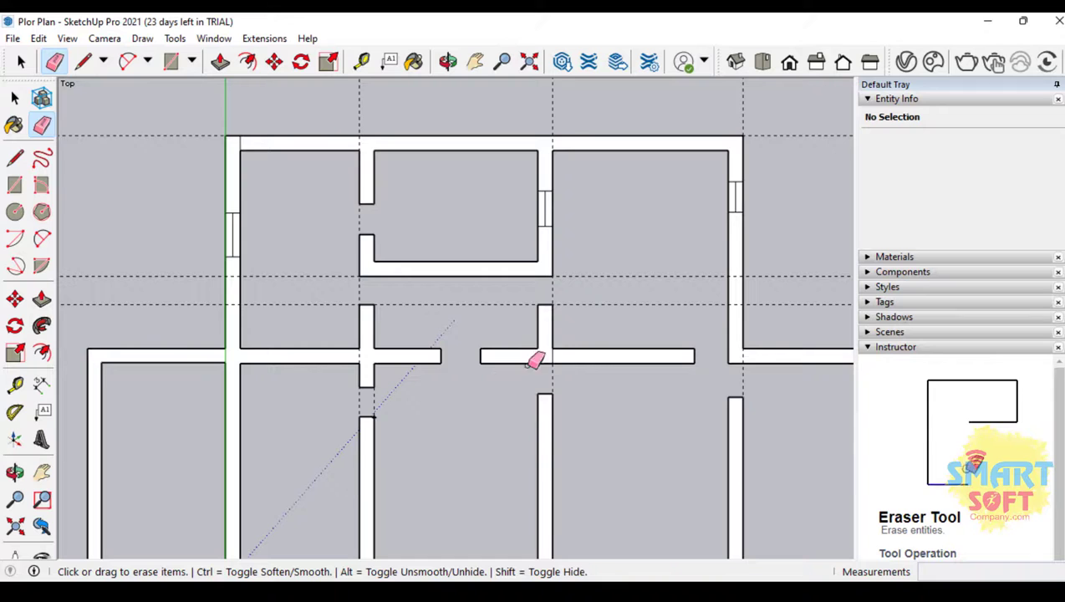
pyautogui.scroll(-2, 483, 311)
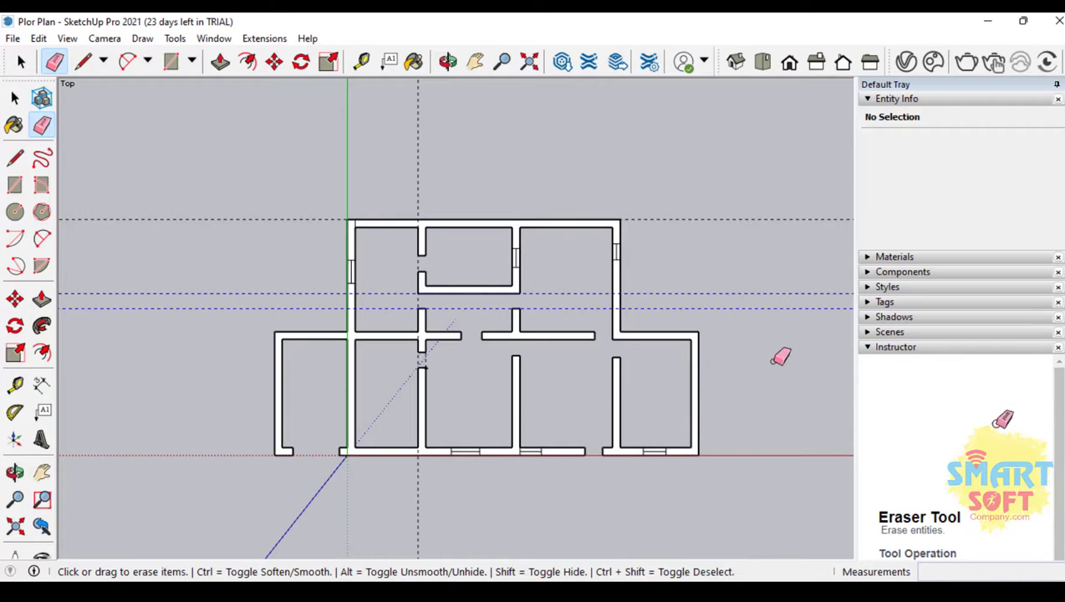
pyautogui.moveTo(779, 356); pyautogui.dragTo(505, 192)
pyautogui.moveTo(195, 417); pyautogui.dragTo(243, 514)
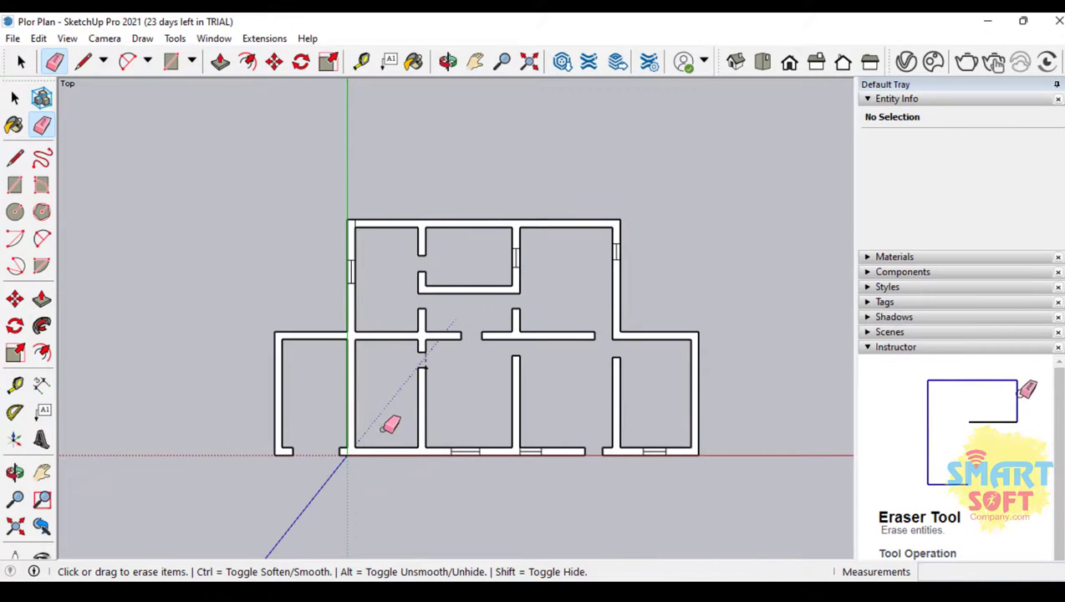
# Try to extrude the left wall face 4 m upward in a tilted 3D view, then undo the extrusion
pyautogui.scroll(2, 535, 236)
pyautogui.scroll(-2, 531, 240)
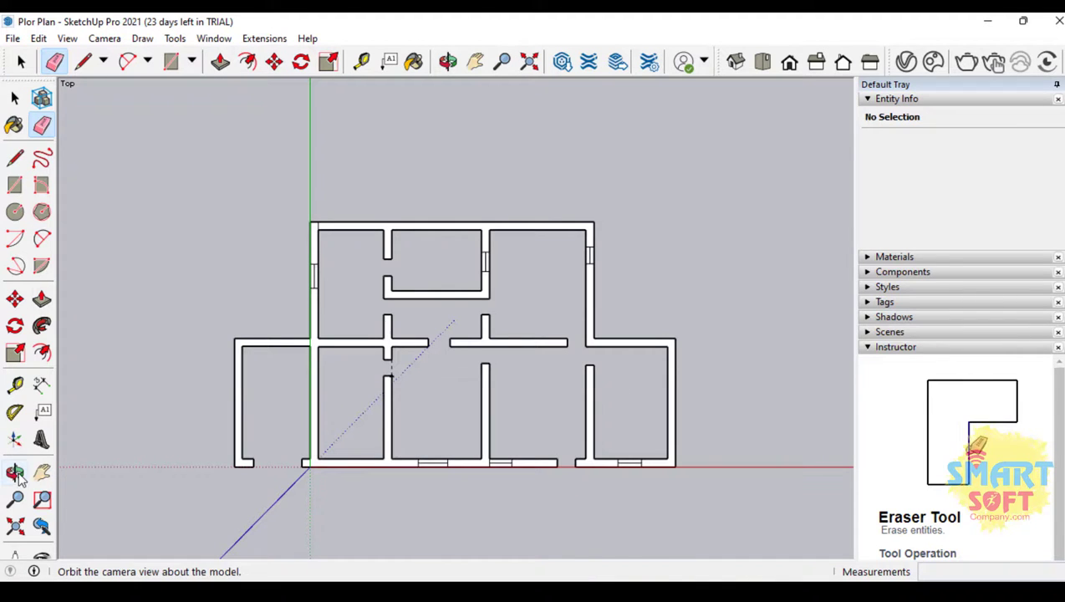
pyautogui.click(448, 61)
pyautogui.moveTo(328, 307)
pyautogui.mouseDown()
pyautogui.moveTo(320, 94)
pyautogui.moveTo(660, 259)
pyautogui.moveTo(190, 231)
pyautogui.moveTo(465, 489)
pyautogui.moveTo(526, 391)
pyautogui.moveTo(632, 354)
pyautogui.moveTo(371, 395)
pyautogui.moveTo(378, 438)
pyautogui.moveTo(274, 399)
pyautogui.moveTo(613, 231)
pyautogui.moveTo(393, 320)
pyautogui.mouseUp()
pyautogui.click(769, 65)
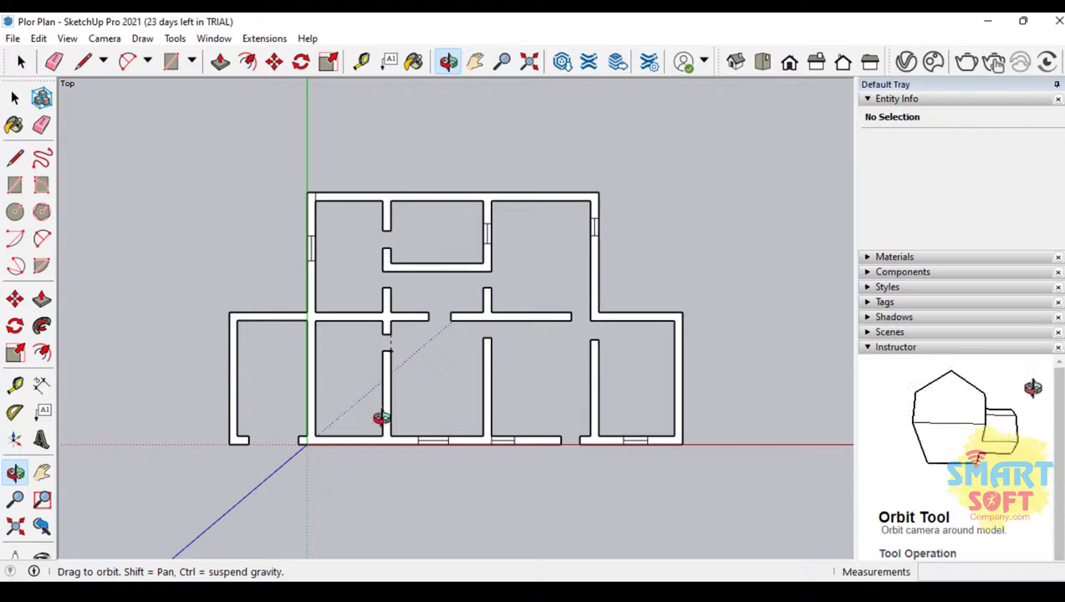
pyautogui.moveTo(493, 328); pyautogui.dragTo(469, 140)
pyautogui.click(41, 298)
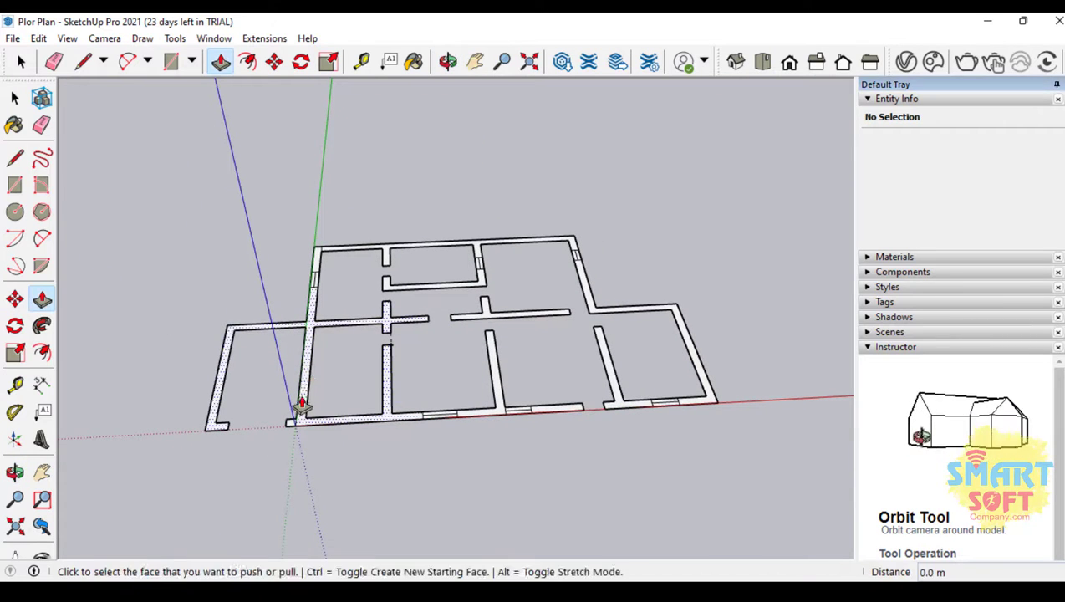
pyautogui.click(298, 405)
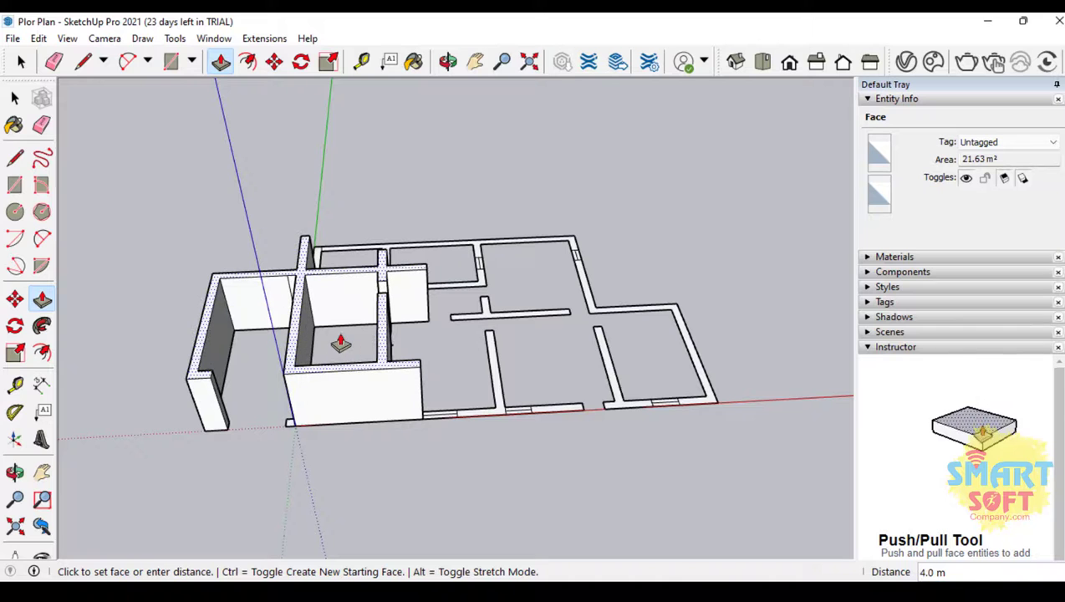
pyautogui.click(340, 344)
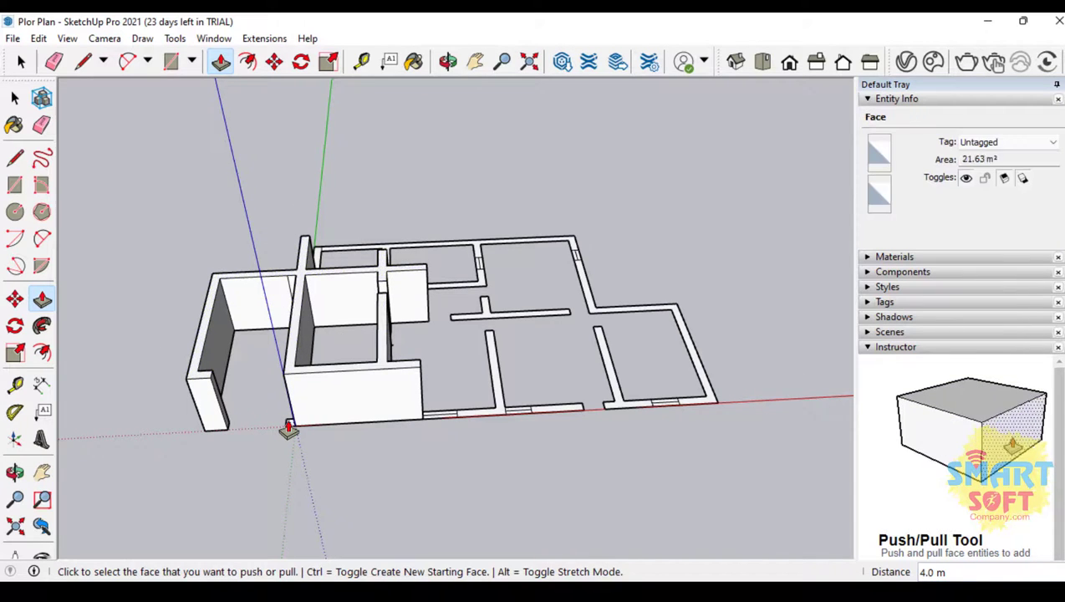
pyautogui.scroll(5, 287, 432)
pyautogui.hotkey('ctrl', 'z')
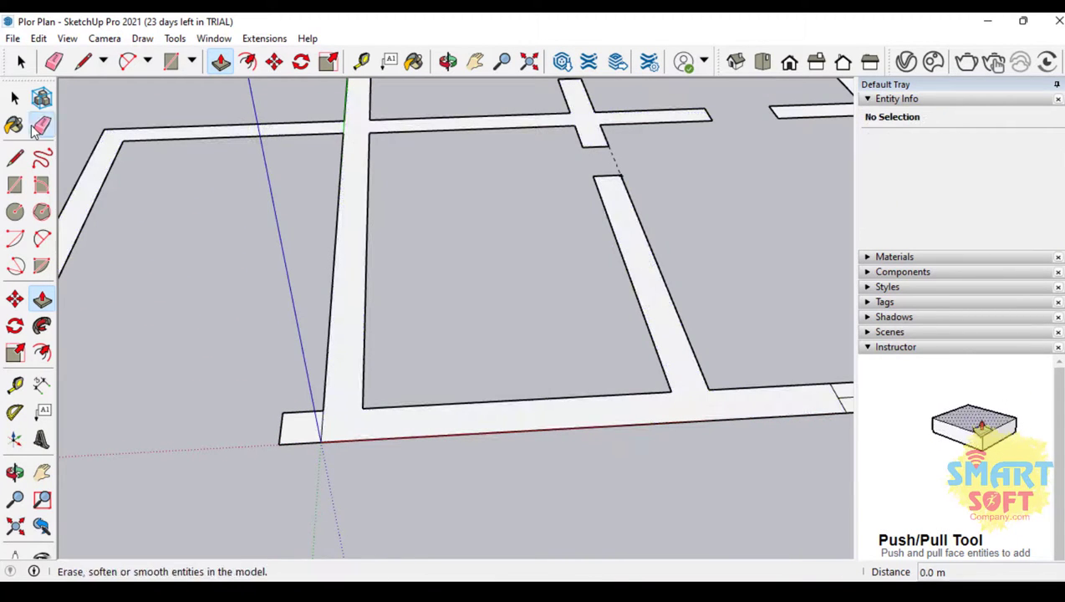
# Erase the edge separating the door stub from the existing wall and extrude the joined wall face up 3 m
pyautogui.click(42, 125)
pyautogui.click(42, 298)
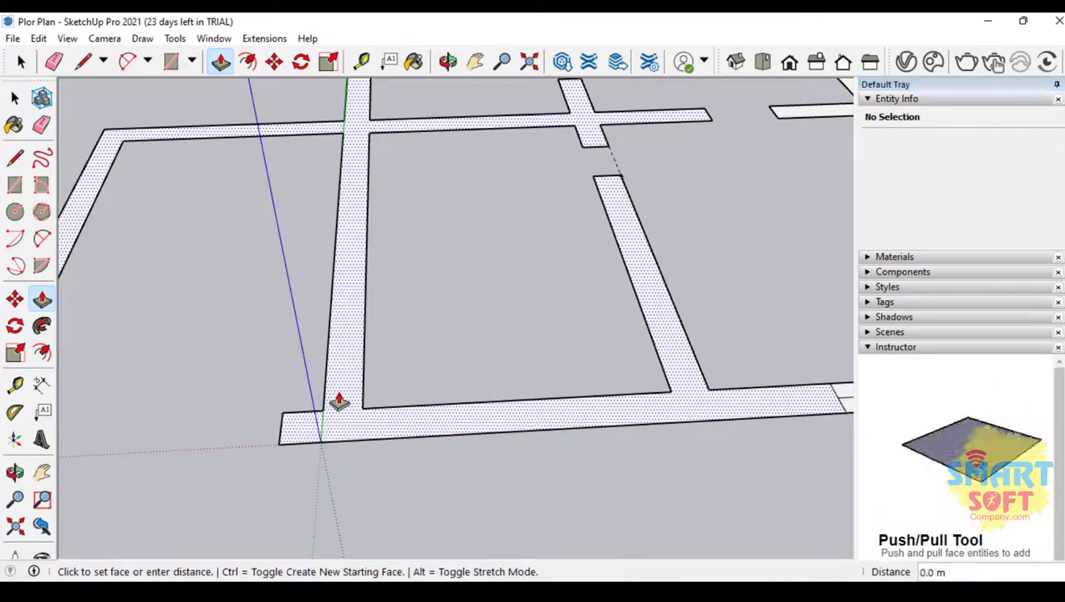
pyautogui.click(337, 399)
pyautogui.click(336, 209)
pyautogui.scroll(-5, 68, 435)
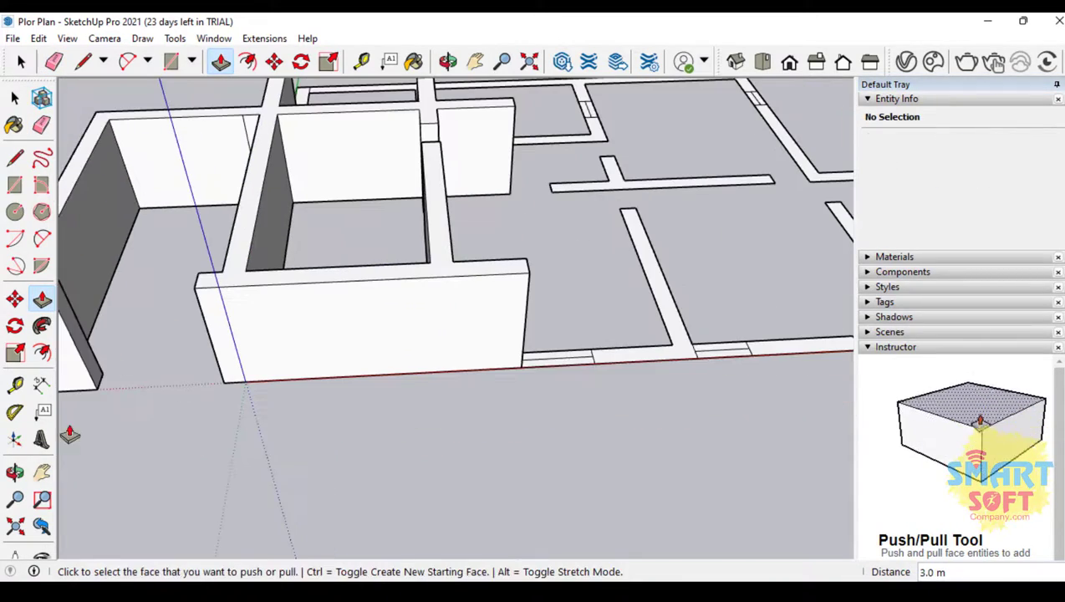
# Push the top face of the raised walls down by 0.5 m
pyautogui.moveTo(68, 434); pyautogui.dragTo(730, 144, button='middle')
pyautogui.click(42, 298)
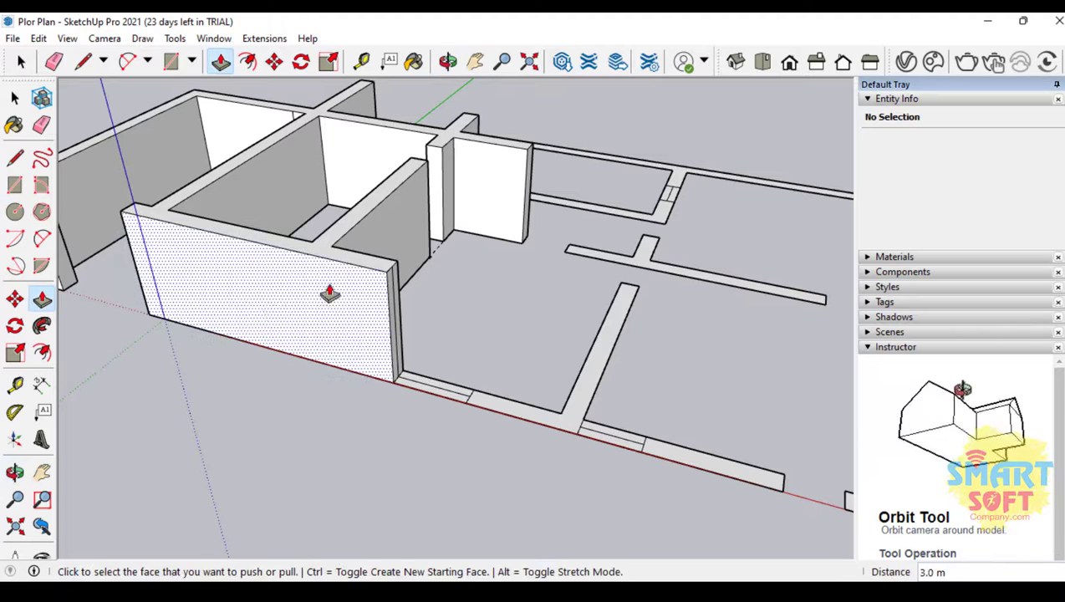
pyautogui.click(347, 262)
pyautogui.write('0.5')
pyautogui.press('Return')
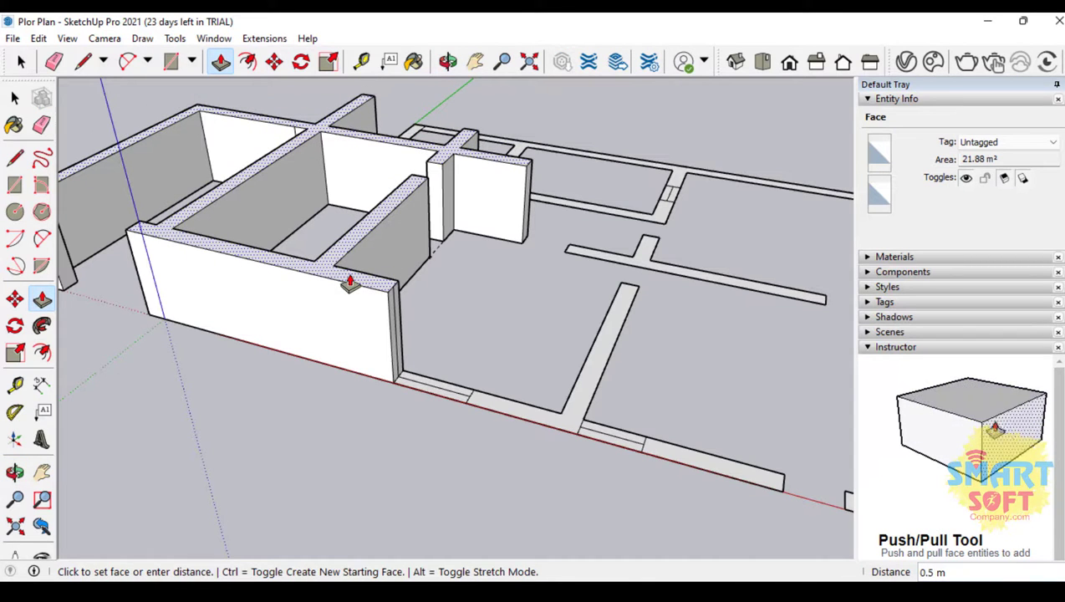
pyautogui.press('Escape')
# Erase the vertical dividing edge on the raised outer wall's end face beside the window opening
pyautogui.press('o')
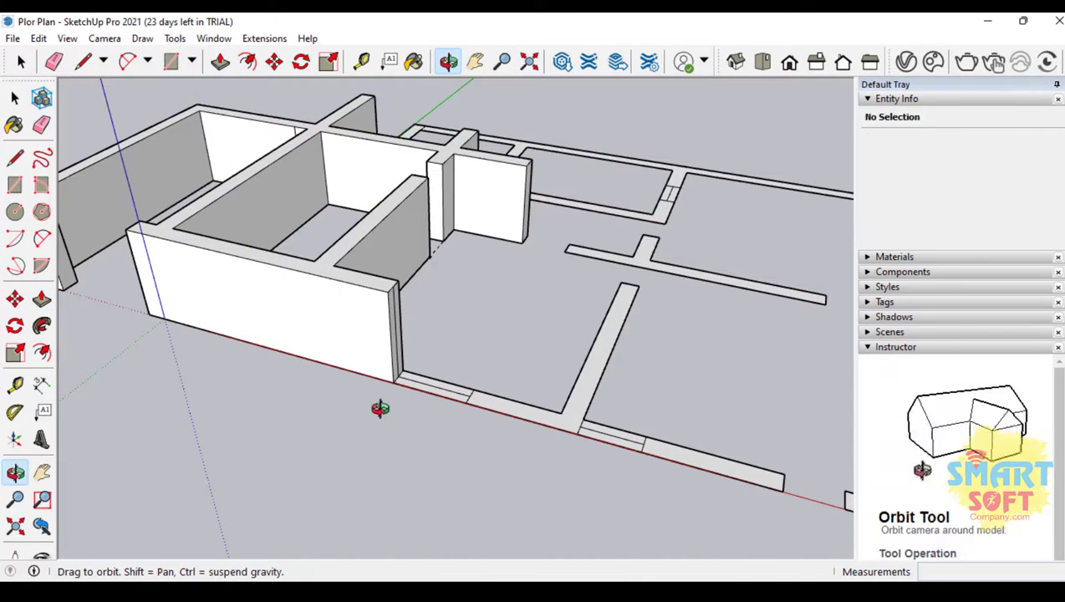
pyautogui.moveTo(380, 408); pyautogui.dragTo(318, 238)
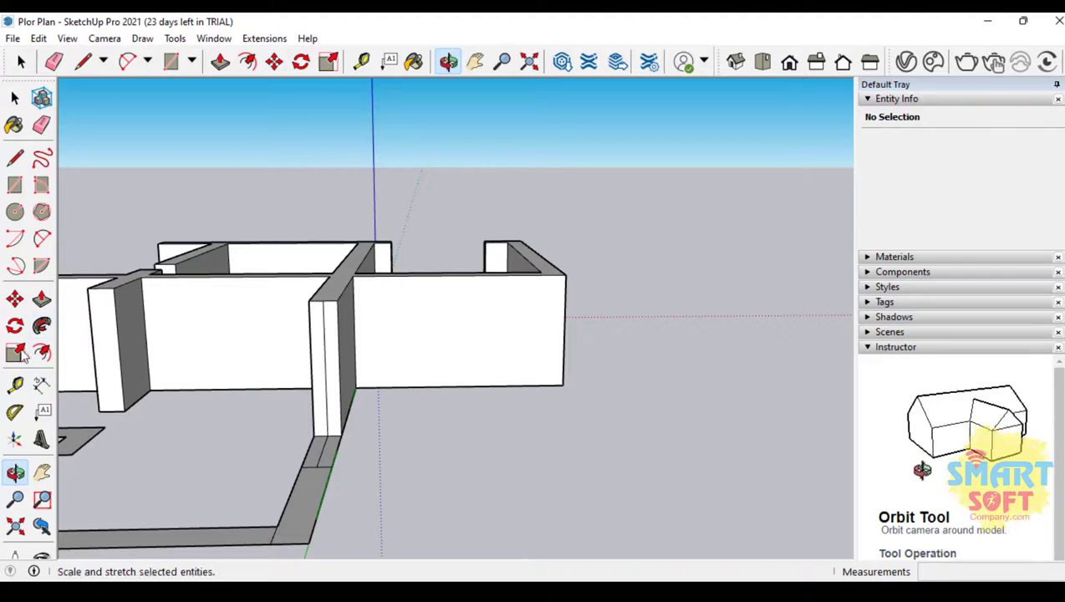
pyautogui.click(42, 125)
pyautogui.moveTo(336, 376)
pyautogui.mouseDown(button='middle')
pyautogui.moveTo(786, 318)
pyautogui.moveTo(464, 466)
pyautogui.moveTo(336, 455)
pyautogui.mouseUp(button='middle')
pyautogui.scroll(-4, 505, 384)
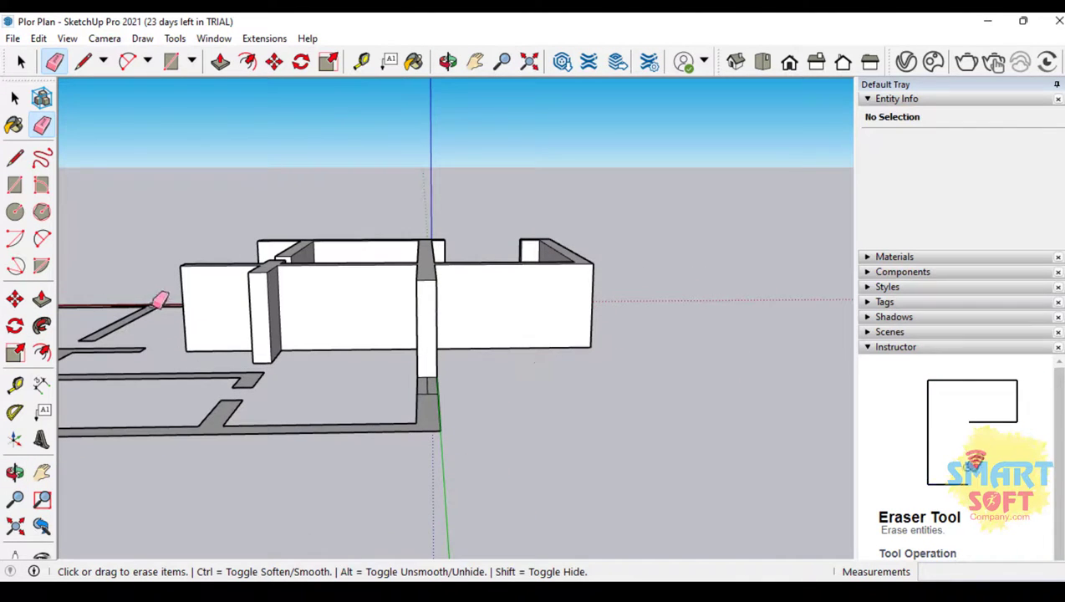
# Examine the raised walls and the remaining flat wall faces of the floor plan from several sides and distances
pyautogui.click(17, 472)
pyautogui.moveTo(309, 269)
pyautogui.mouseDown()
pyautogui.moveTo(382, 284)
pyautogui.moveTo(603, 206)
pyautogui.moveTo(281, 335)
pyautogui.moveTo(347, 219)
pyautogui.moveTo(496, 381)
pyautogui.moveTo(572, 124)
pyautogui.moveTo(483, 400)
pyautogui.moveTo(541, 346)
pyautogui.moveTo(601, 161)
pyautogui.moveTo(509, 162)
pyautogui.moveTo(268, 197)
pyautogui.moveTo(333, 242)
pyautogui.moveTo(447, 419)
pyautogui.moveTo(597, 321)
pyautogui.mouseUp()
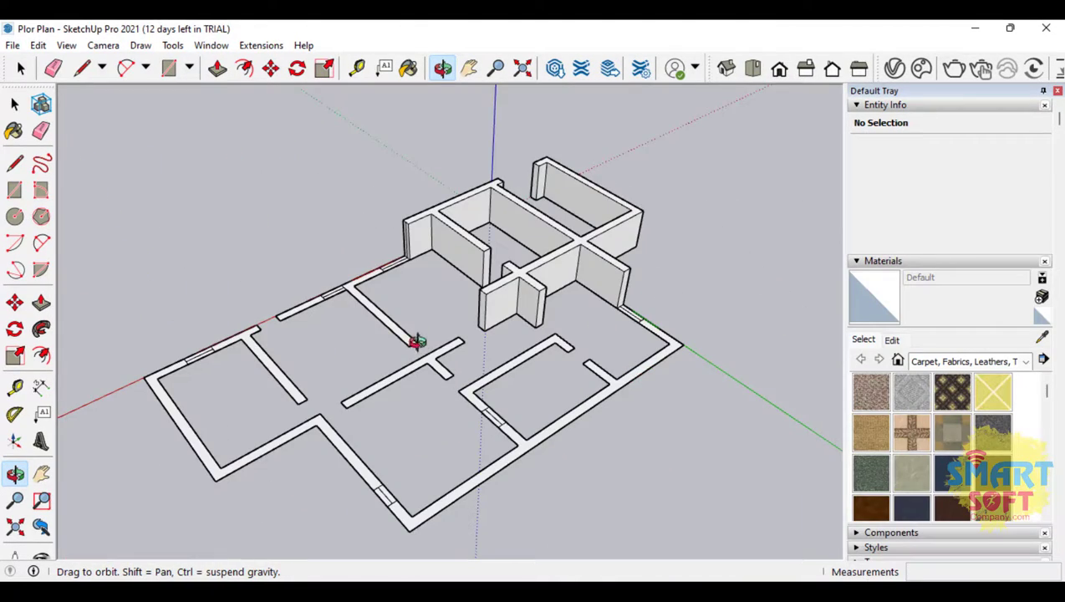
pyautogui.moveTo(416, 341); pyautogui.dragTo(445, 277)
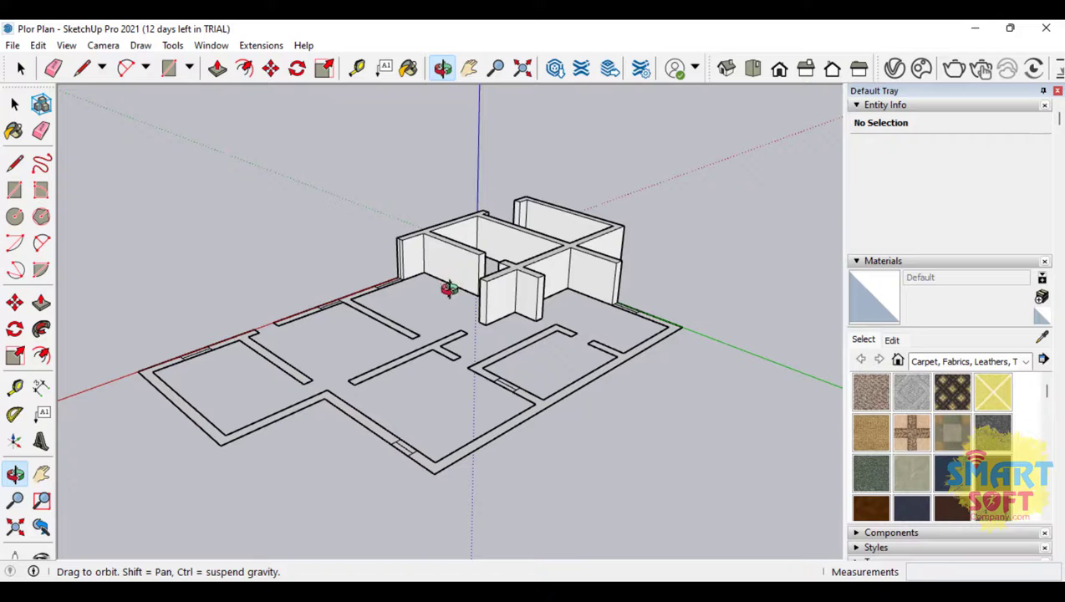
pyautogui.moveTo(509, 394); pyautogui.dragTo(400, 451)
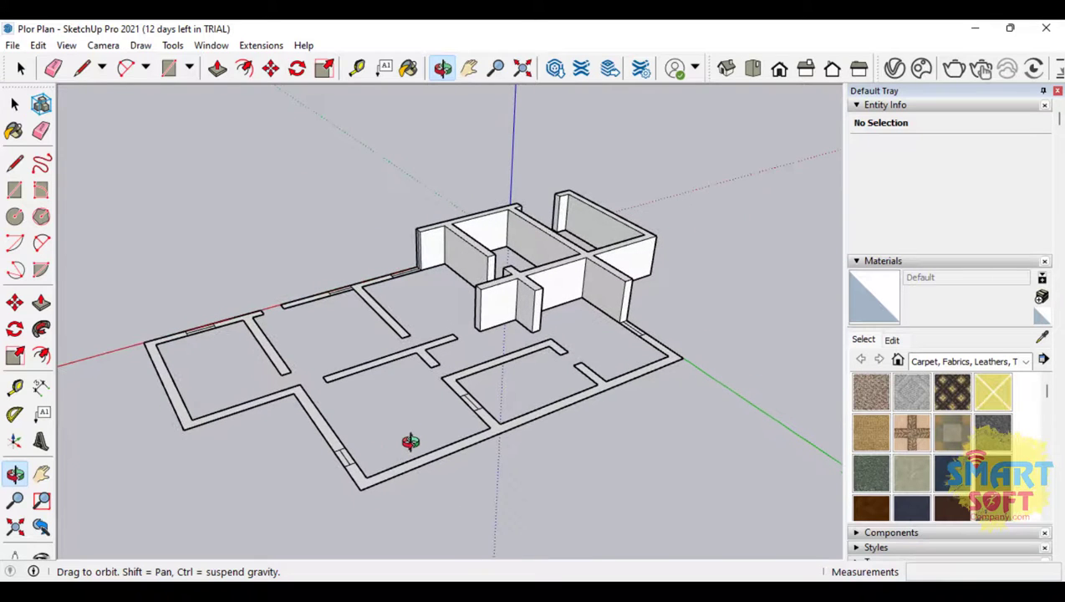
pyautogui.moveTo(455, 314); pyautogui.dragTo(406, 392)
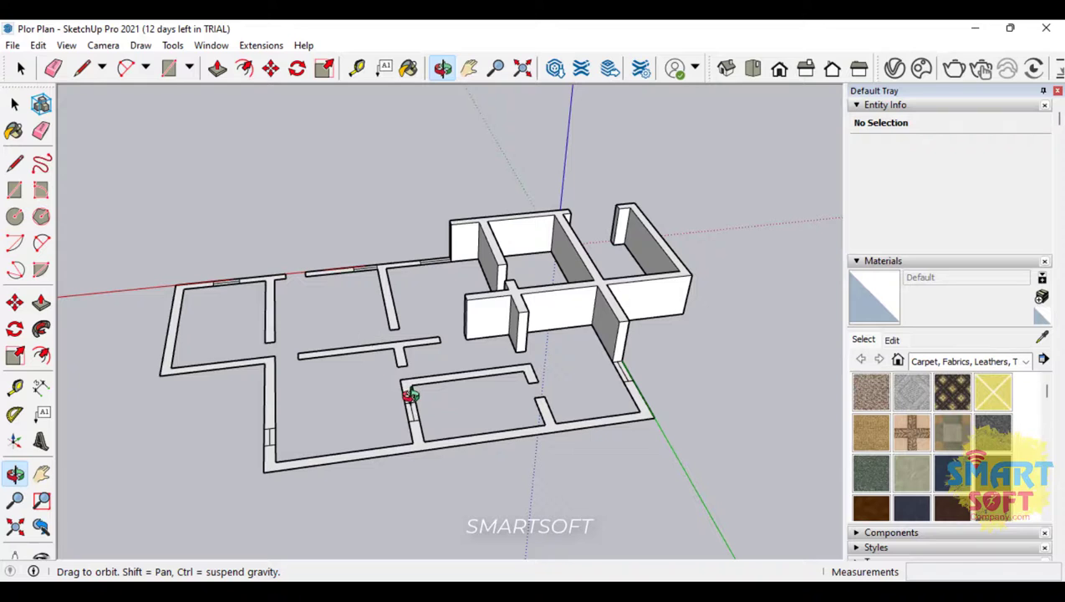
pyautogui.moveTo(255, 435); pyautogui.dragTo(382, 319)
pyautogui.moveTo(317, 419); pyautogui.dragTo(134, 437)
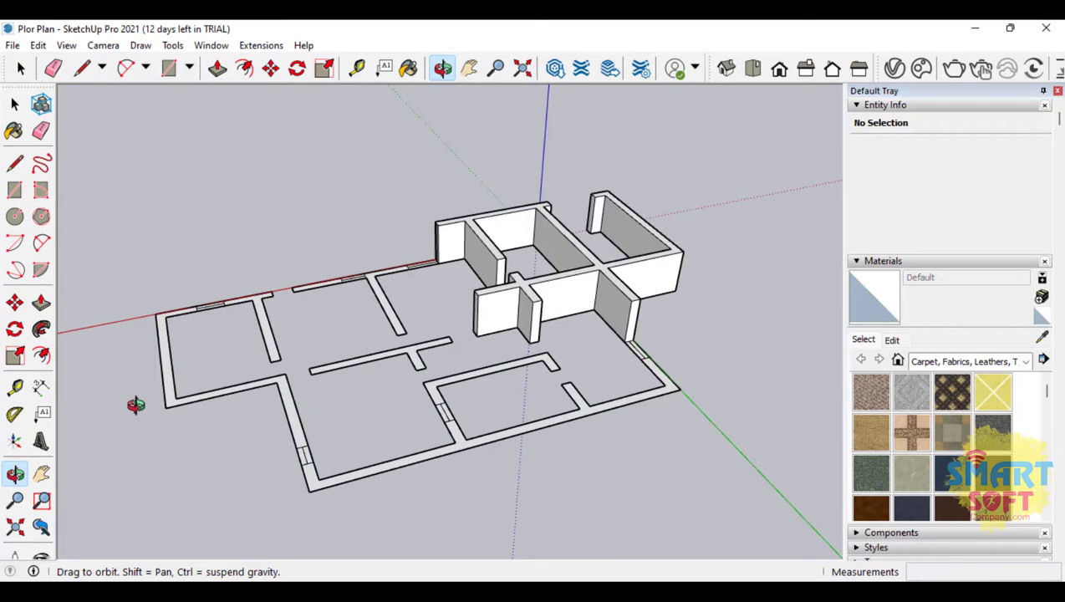
pyautogui.scroll(1, 85, 389)
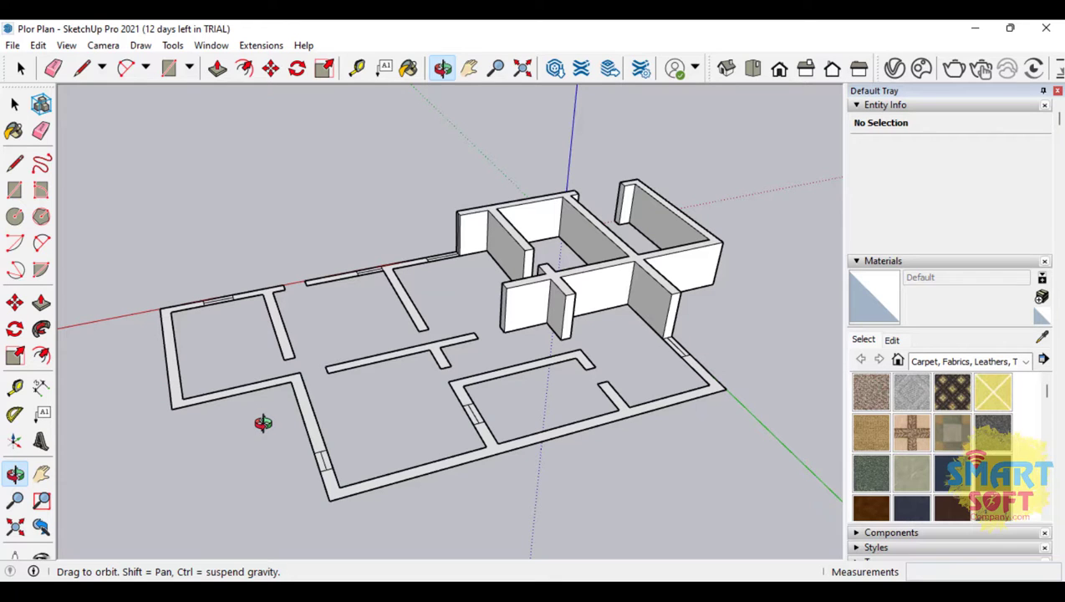
pyautogui.moveTo(379, 507); pyautogui.dragTo(427, 449)
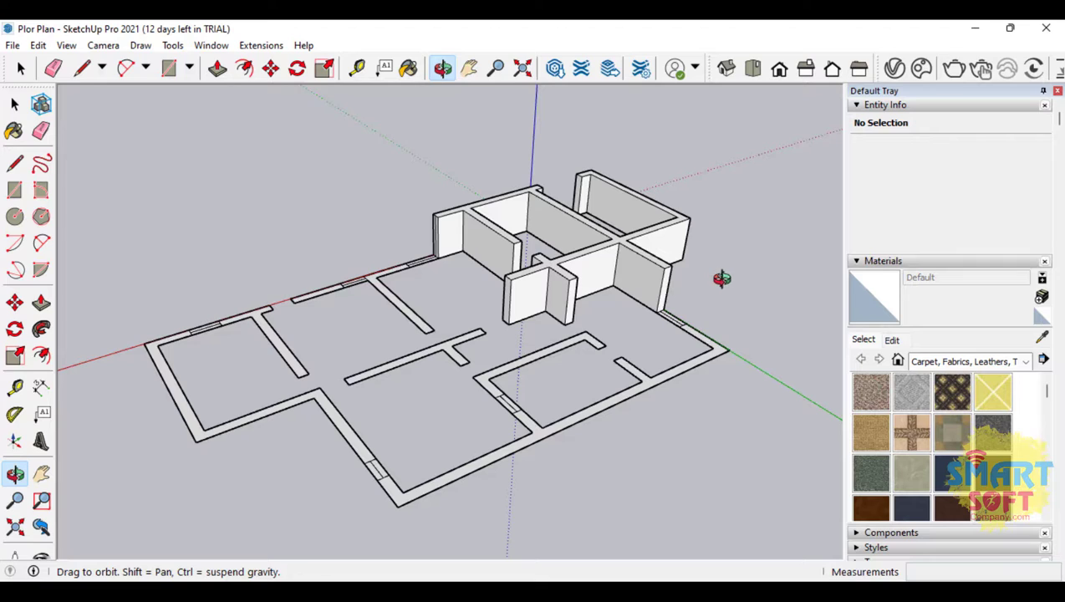
pyautogui.moveTo(683, 276); pyautogui.dragTo(523, 354)
pyautogui.moveTo(409, 274); pyautogui.dragTo(542, 272)
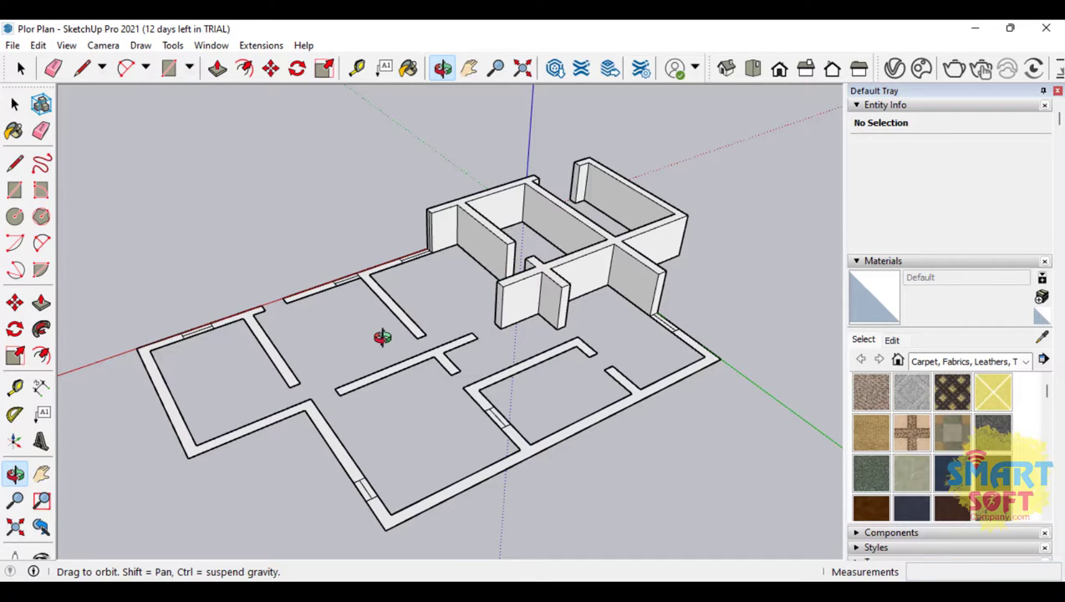
pyautogui.moveTo(376, 410)
pyautogui.mouseDown()
pyautogui.moveTo(456, 247)
pyautogui.moveTo(327, 242)
pyautogui.moveTo(392, 418)
pyautogui.mouseUp()
pyautogui.moveTo(642, 289); pyautogui.dragTo(544, 290)
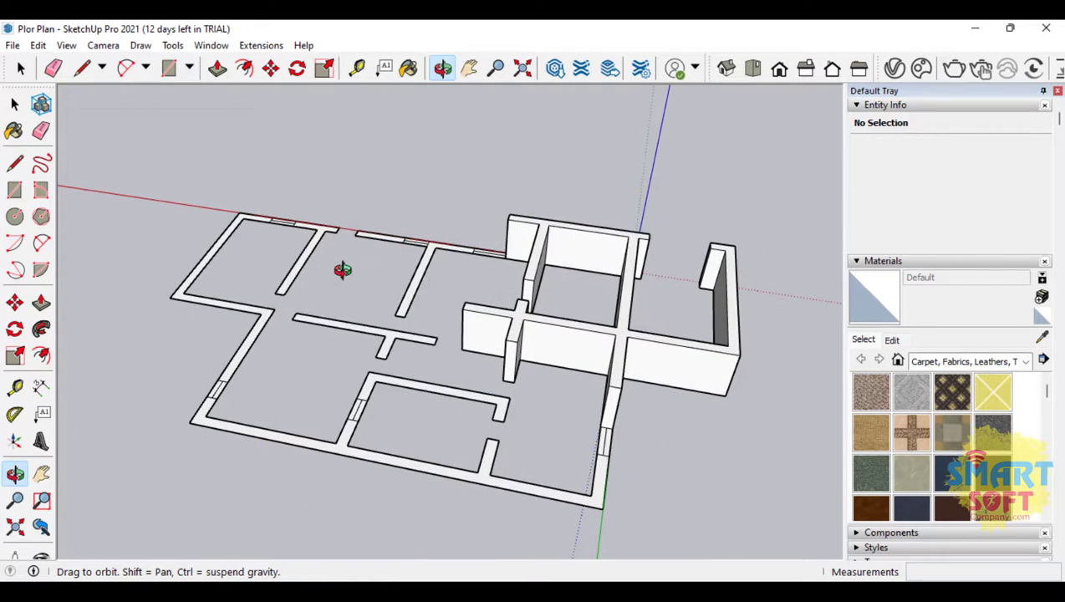
pyautogui.moveTo(340, 273); pyautogui.dragTo(548, 227)
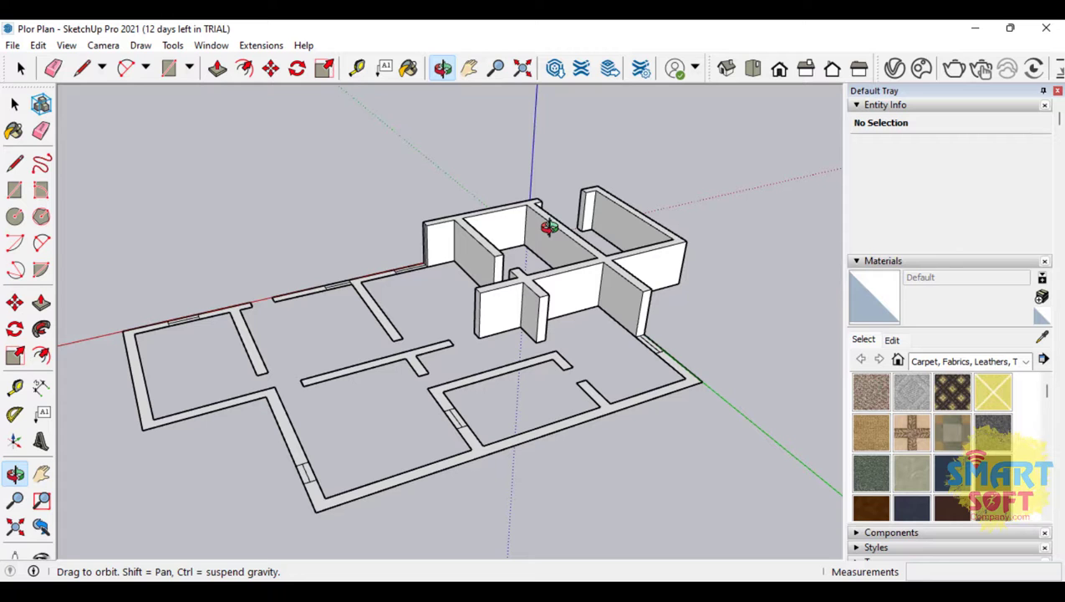
pyautogui.scroll(4, 107, 369)
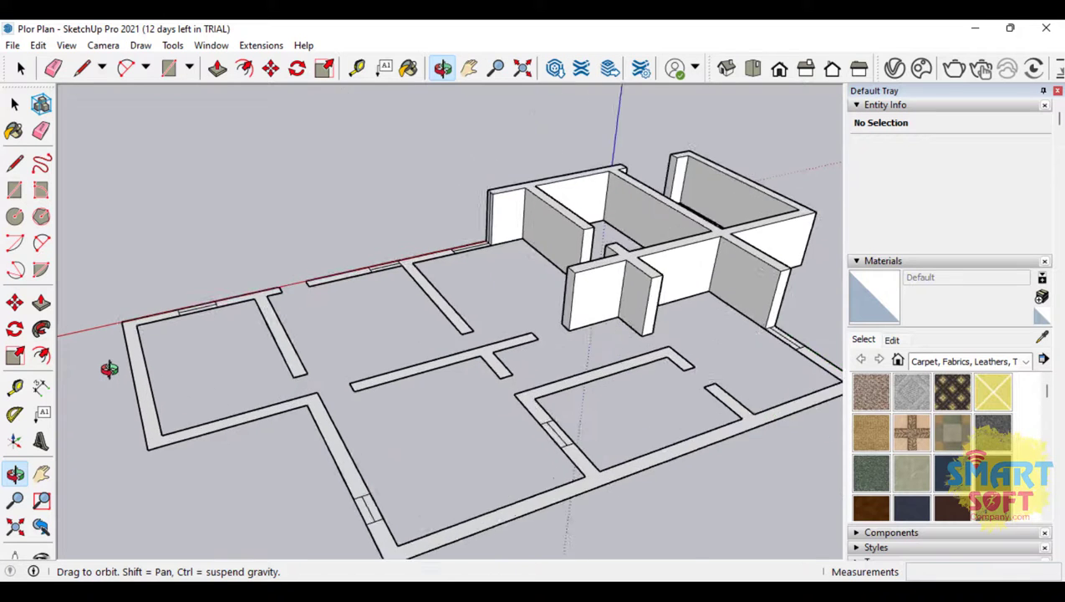
pyautogui.moveTo(633, 444); pyautogui.dragTo(180, 384)
pyautogui.scroll(4, 180, 383)
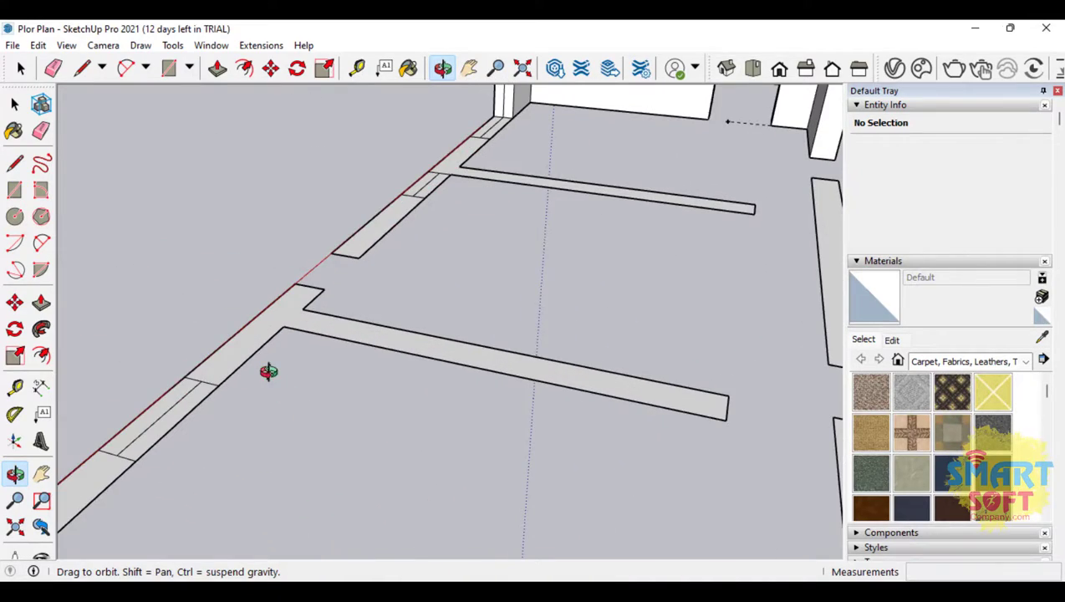
pyautogui.scroll(-4, 578, 303)
pyautogui.moveTo(597, 301); pyautogui.dragTo(335, 458)
pyautogui.scroll(-3, 335, 459)
pyautogui.scroll(6, 409, 228)
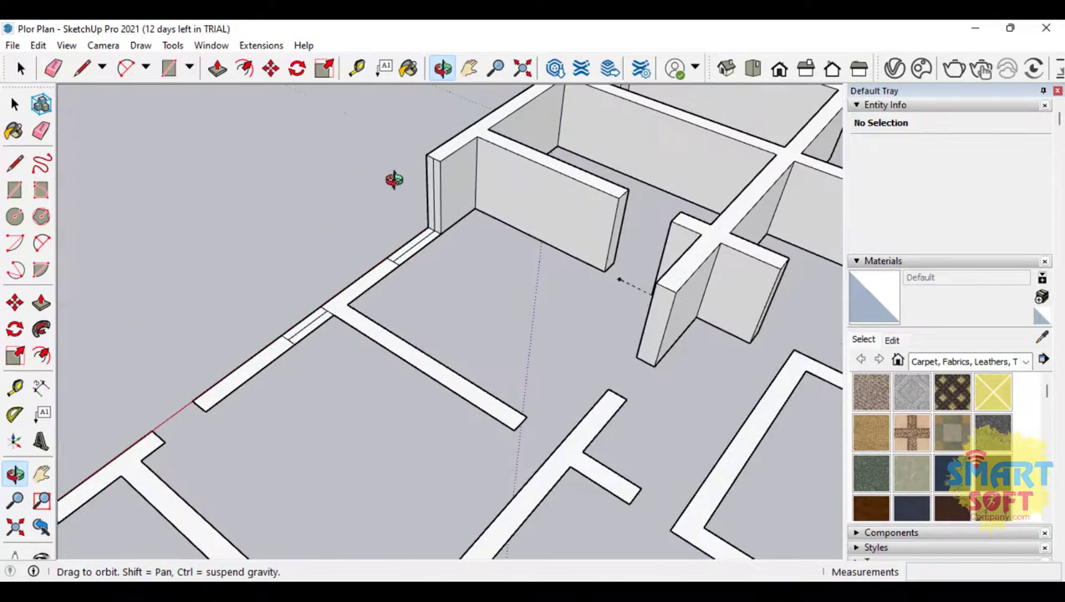
# Erase the vertical dividing edge on the raised outer wall's end face beside the window opening
pyautogui.moveTo(320, 302); pyautogui.dragTo(656, 273)
pyautogui.scroll(-2, 326, 173)
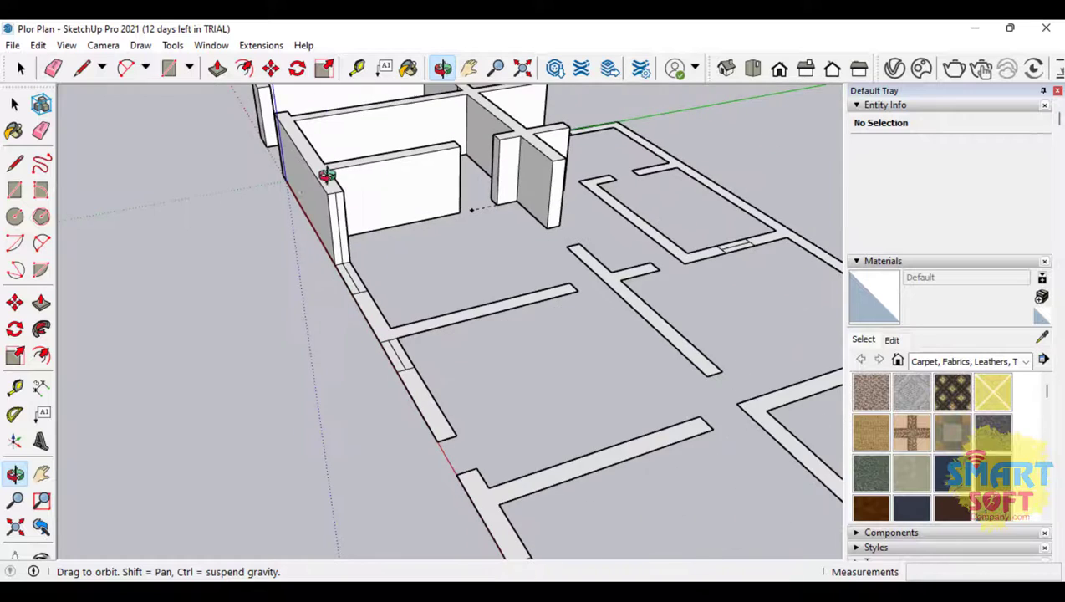
pyautogui.scroll(4, 377, 190)
pyautogui.scroll(2, 378, 190)
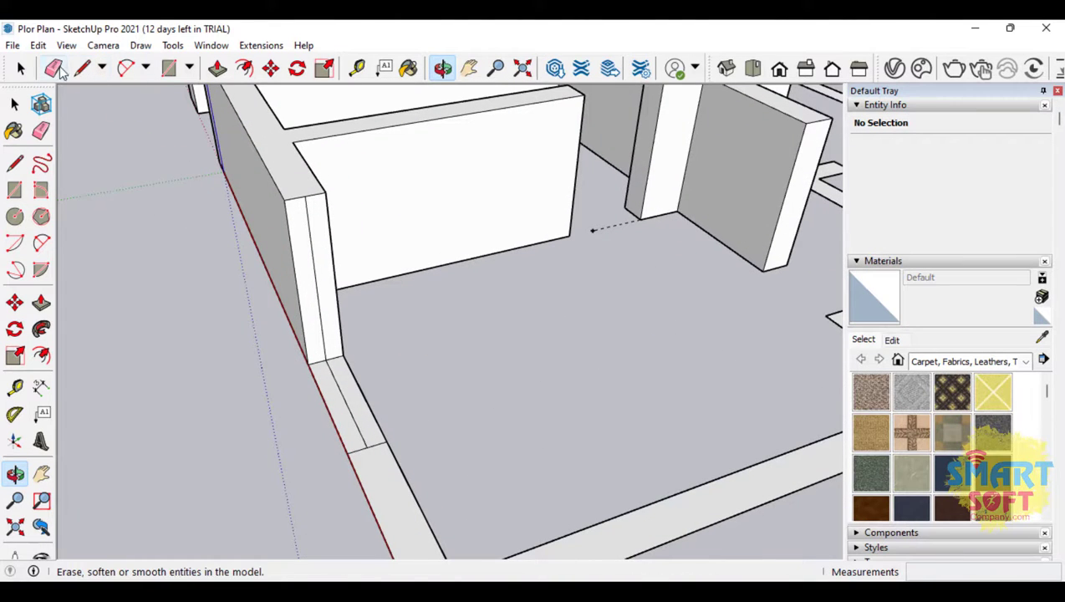
pyautogui.click(55, 68)
pyautogui.click(311, 236)
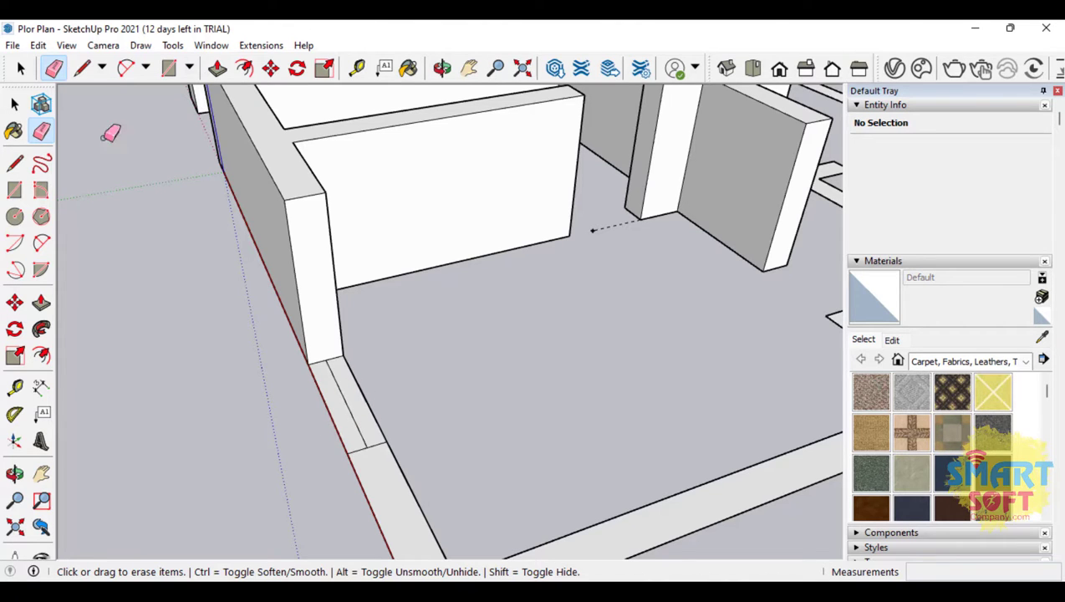
# Extrude the joined outer and partition wall face beyond the first window opening up 2.5 m, level with the raised walls
pyautogui.click(42, 304)
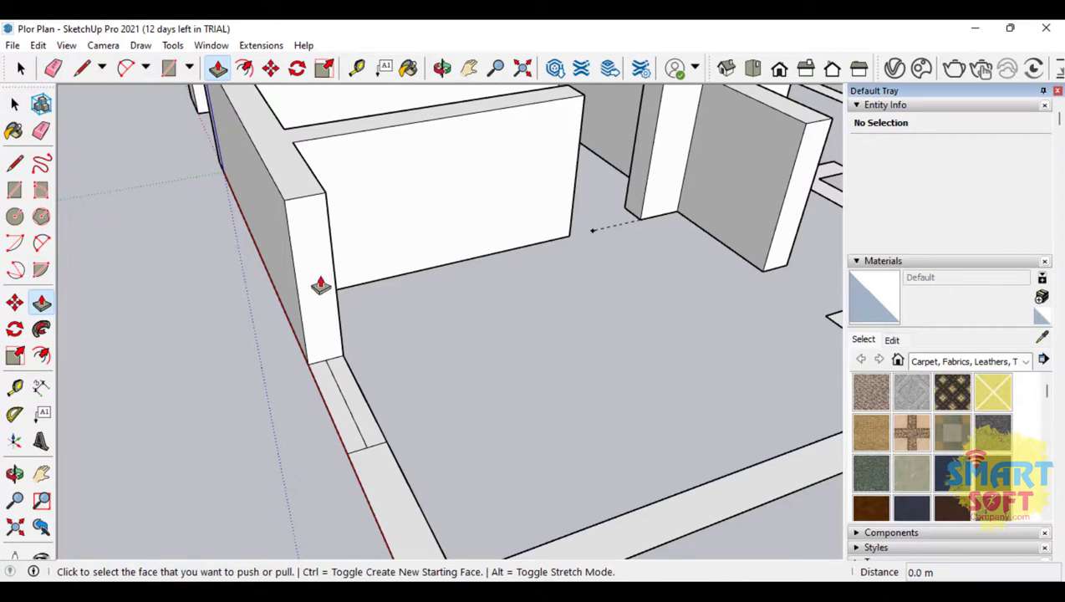
pyautogui.scroll(-5, 317, 275)
pyautogui.click(370, 336)
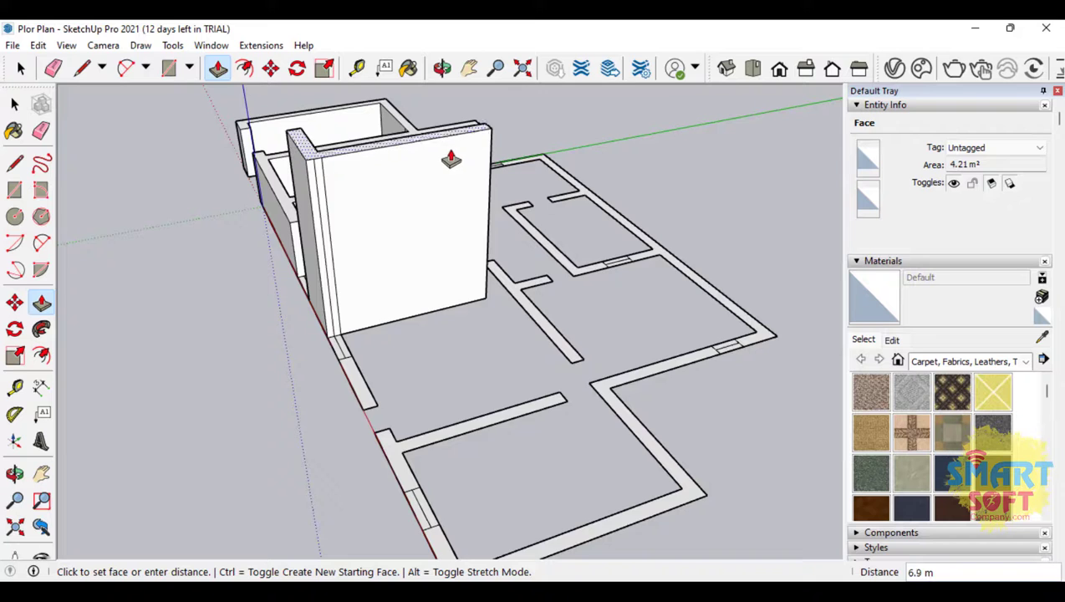
pyautogui.scroll(-3, 318, 166)
pyautogui.moveTo(318, 166); pyautogui.dragTo(399, 198, button='middle')
pyautogui.scroll(6, 400, 198)
pyautogui.scroll(2, 406, 209)
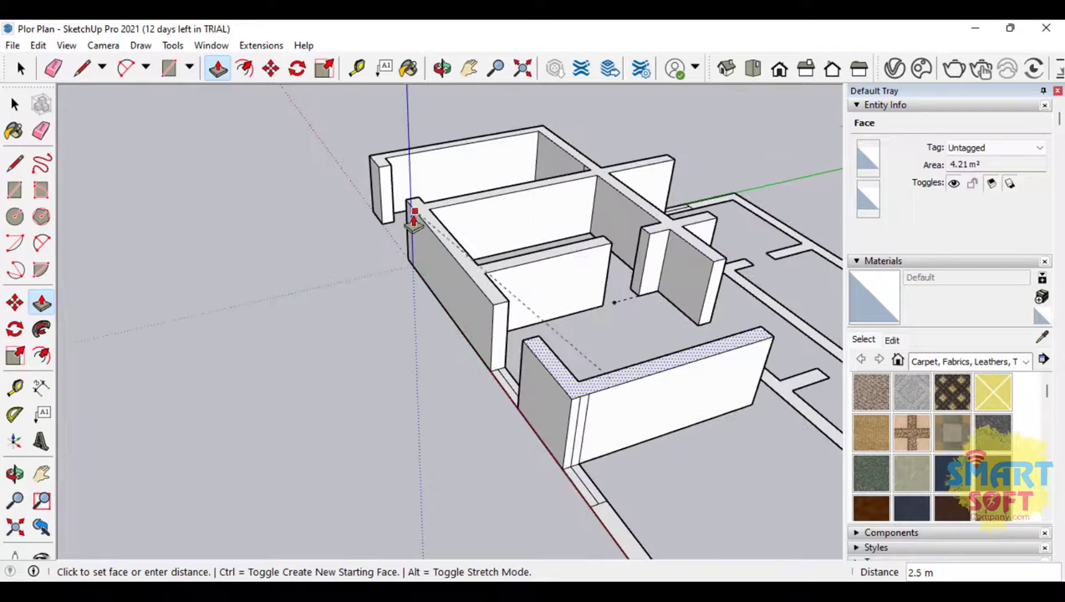
pyautogui.click(421, 224)
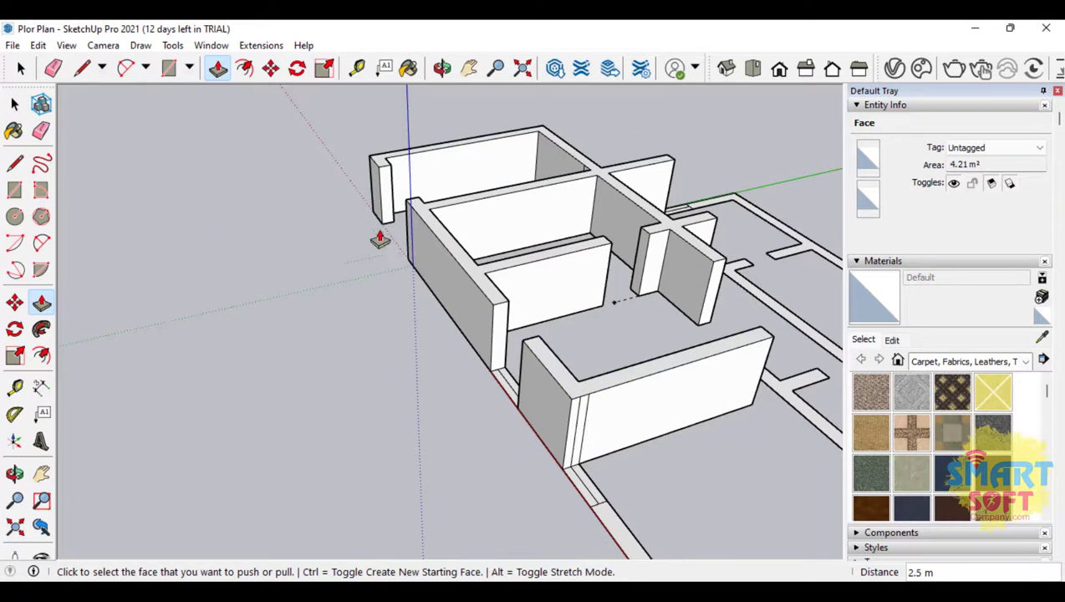
# Extrude the next two outer wall faces on either side of the door gap up to the height of the raised walls
pyautogui.scroll(-2, 370, 262)
pyautogui.click(509, 434)
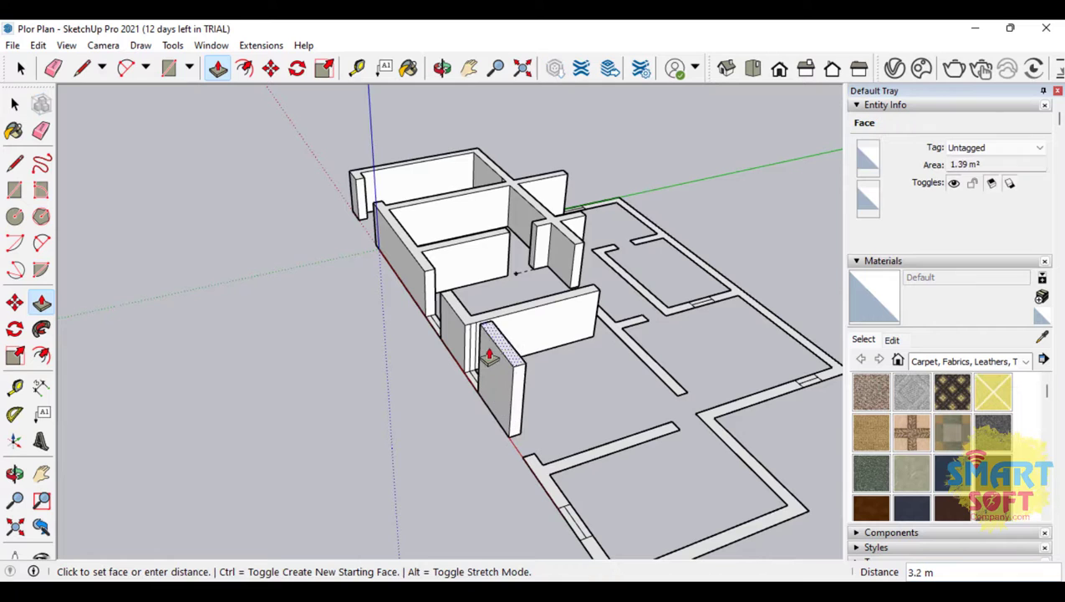
pyautogui.click(464, 332)
pyautogui.click(533, 472)
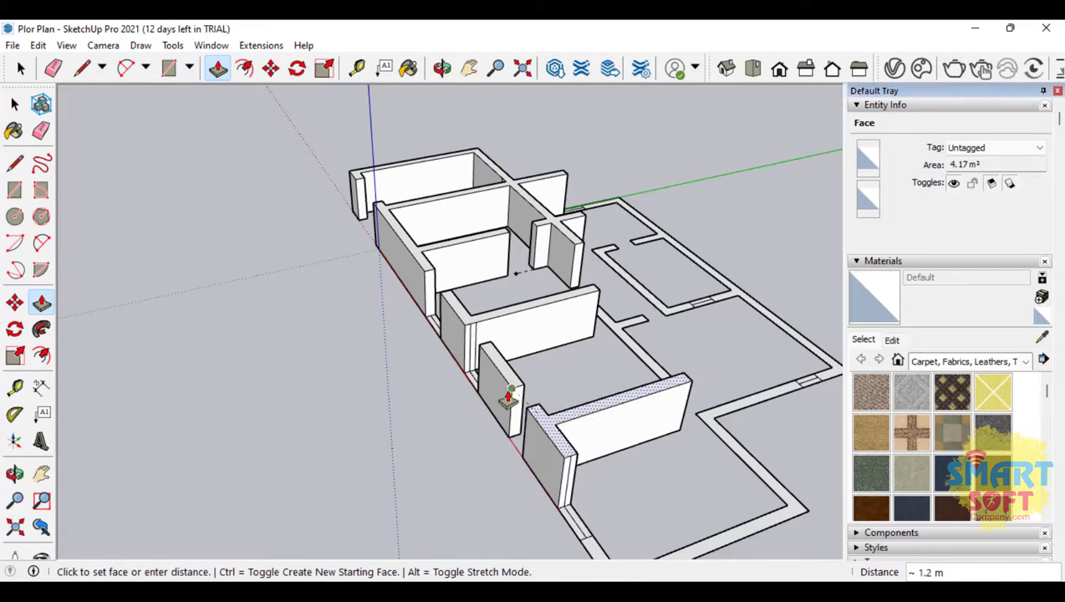
# Push/Pull the T-shaped room wall and the adjoining end-room perimeter wall up to a height of 2.5 m
pyautogui.click(506, 388)
pyautogui.scroll(-3, 341, 302)
pyautogui.scroll(4, 513, 470)
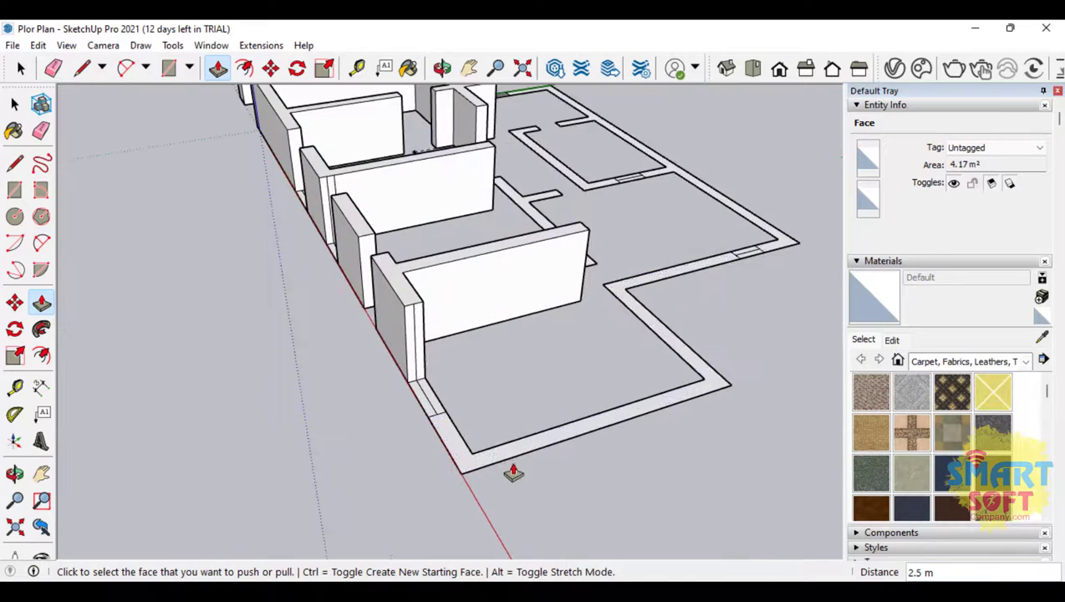
pyautogui.click(507, 457)
pyautogui.click(420, 315)
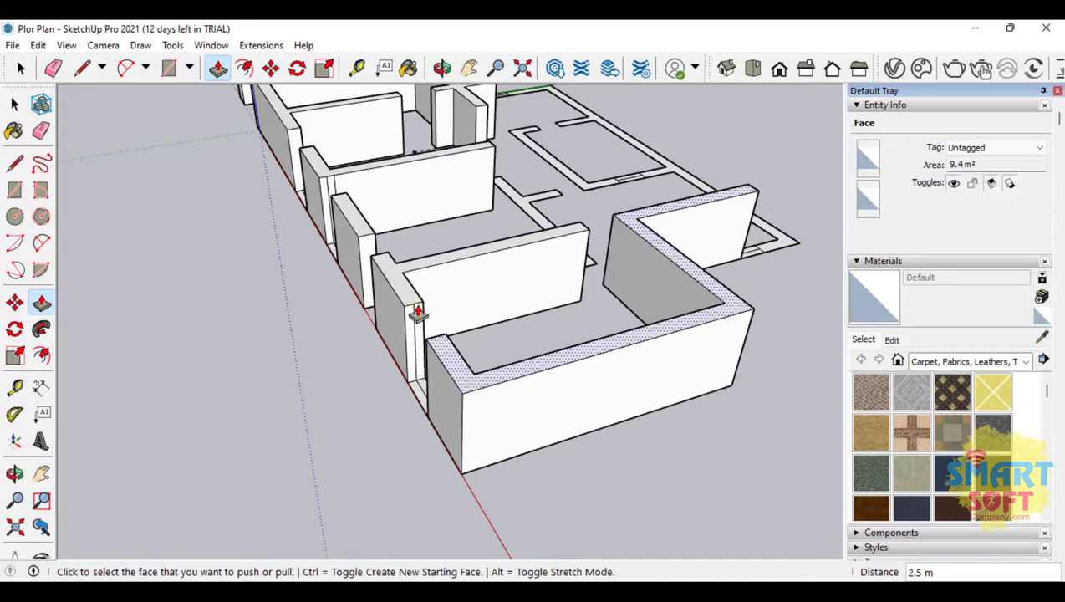
# Push/Pull the two branching interior wall faces behind the end room up to 2.5 m, level with the finished walls
pyautogui.scroll(-4, 295, 326)
pyautogui.scroll(5, 650, 305)
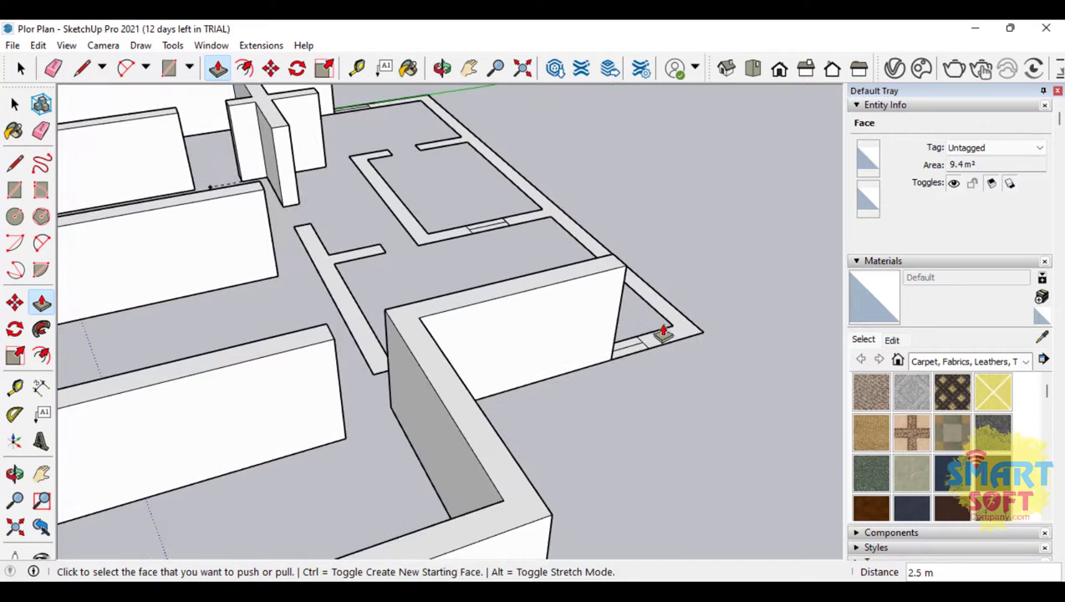
pyautogui.click(309, 257)
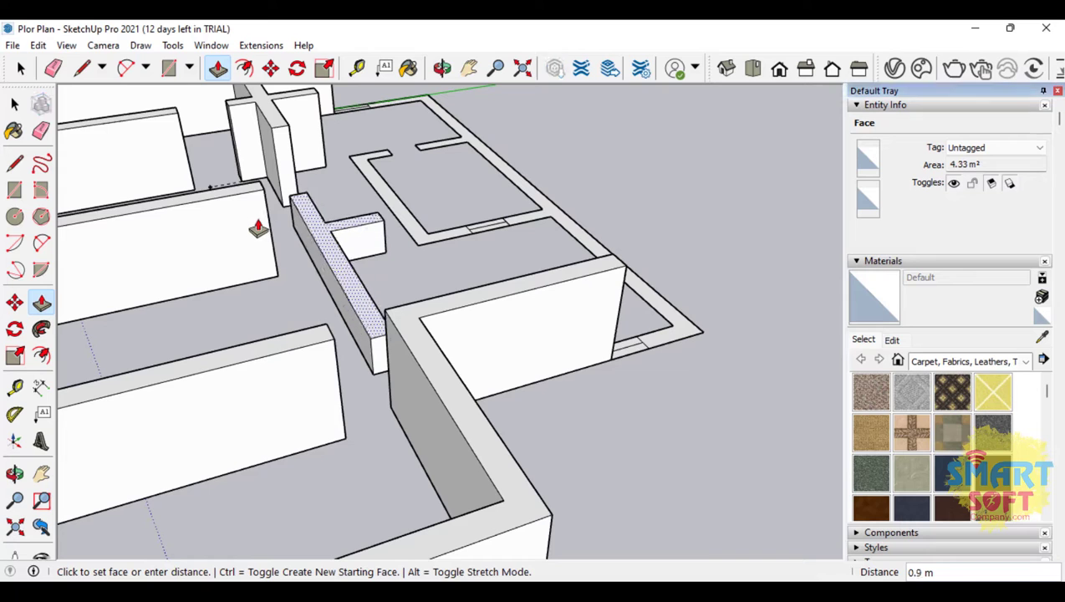
pyautogui.click(256, 194)
pyautogui.click(375, 158)
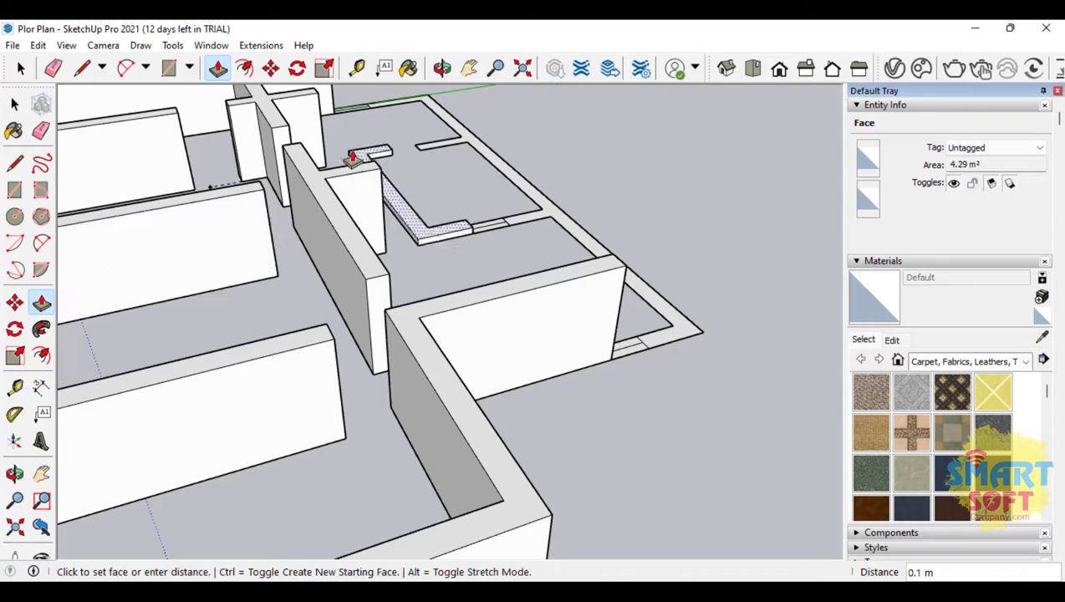
pyautogui.click(286, 162)
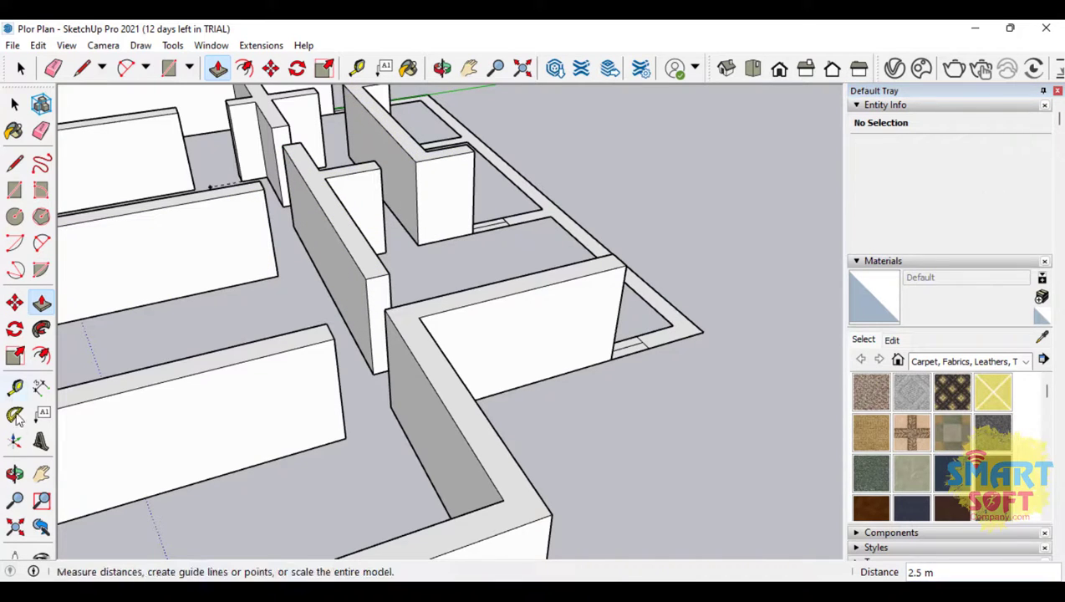
# Push/Pull the remaining long outer wall on the rear side of the plan up to 2.5 m, matching the other walls
pyautogui.click(14, 474)
pyautogui.moveTo(325, 304); pyautogui.dragTo(299, 250)
pyautogui.scroll(-3, 181, 270)
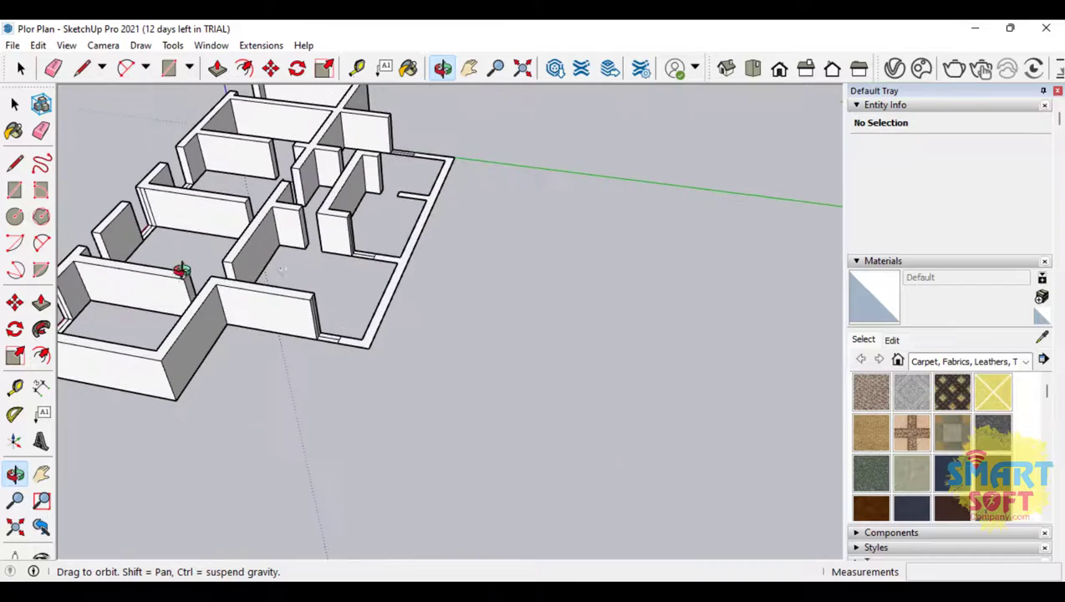
pyautogui.moveTo(446, 138); pyautogui.dragTo(228, 200)
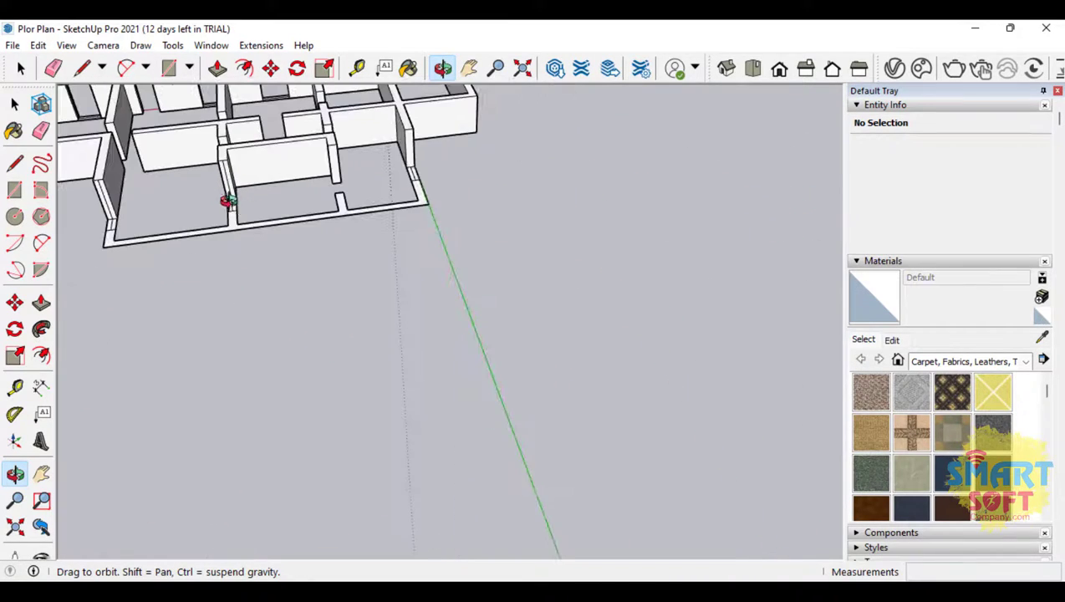
pyautogui.moveTo(247, 251); pyautogui.dragTo(406, 280)
pyautogui.scroll(5, 362, 294)
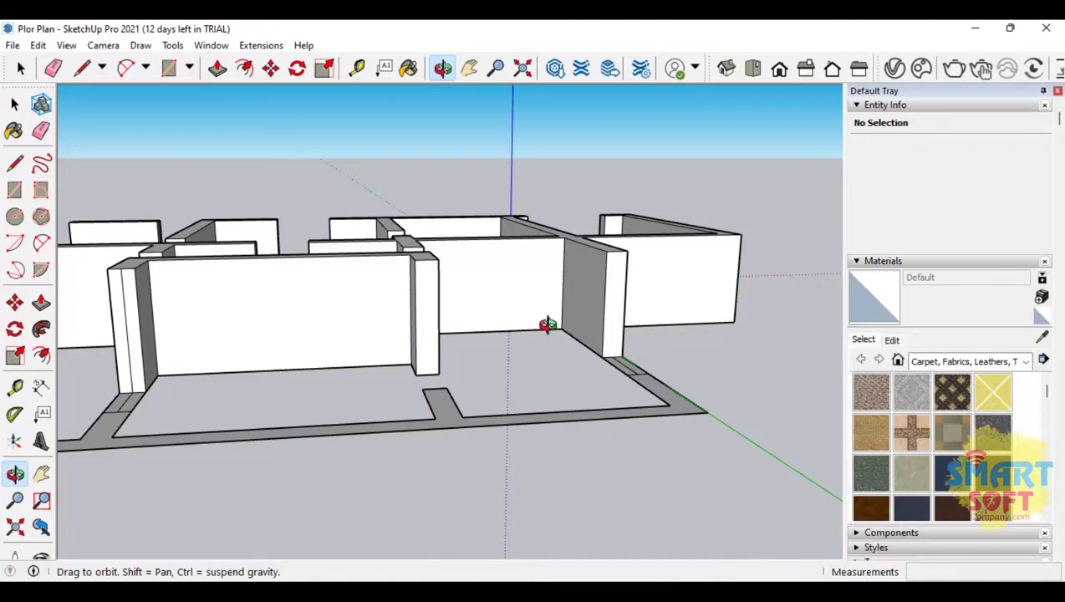
pyautogui.moveTo(547, 325); pyautogui.dragTo(488, 365)
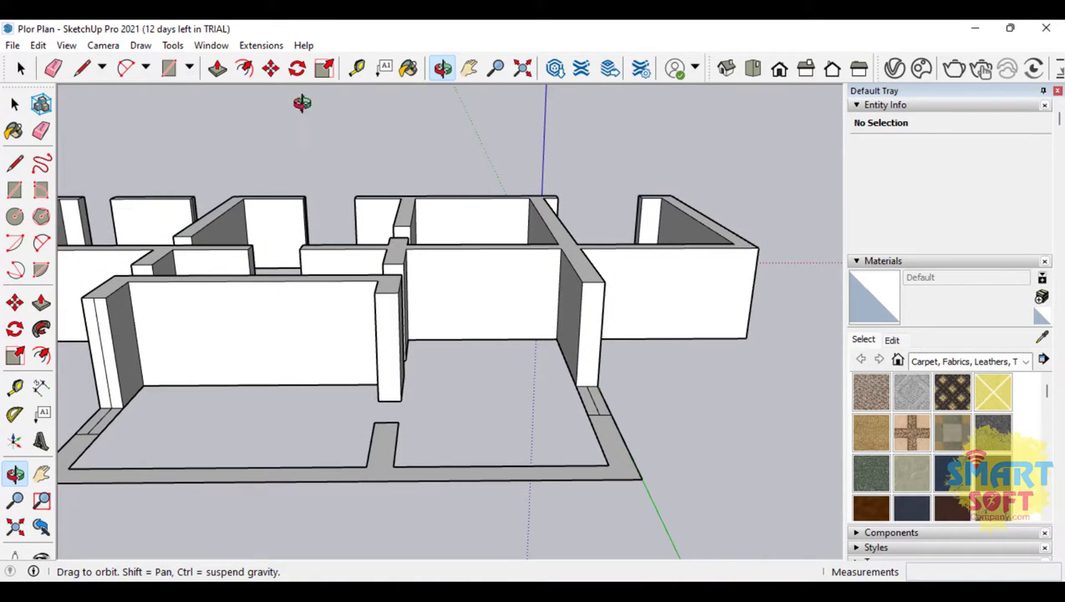
pyautogui.click(217, 67)
pyautogui.click(387, 469)
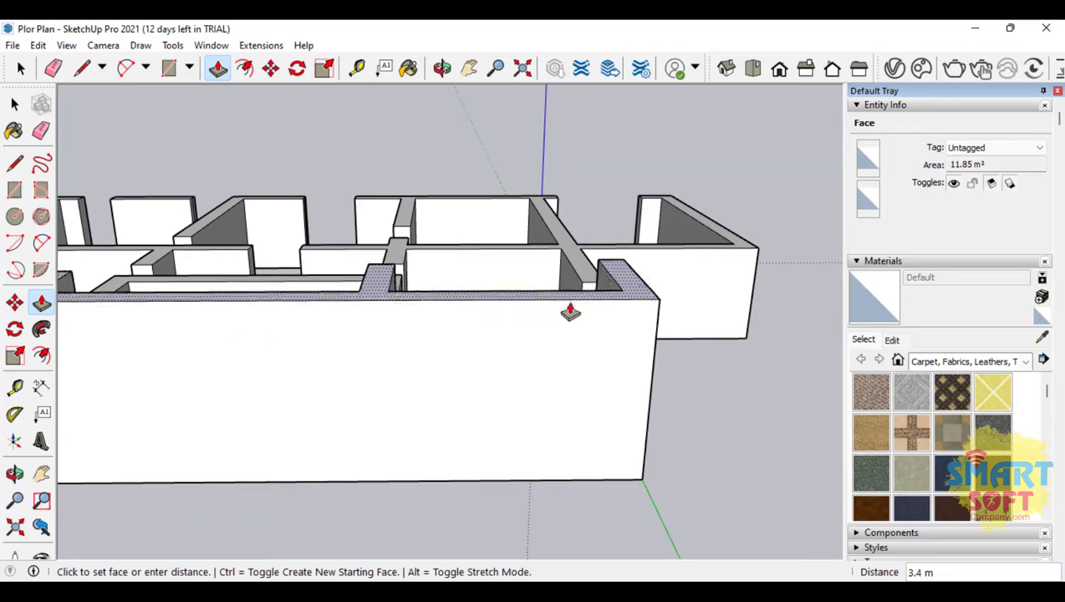
pyautogui.scroll(-5, 672, 271)
pyautogui.click(712, 250)
pyautogui.moveTo(403, 352); pyautogui.dragTo(562, 335, button='middle')
pyautogui.scroll(-3, 562, 334)
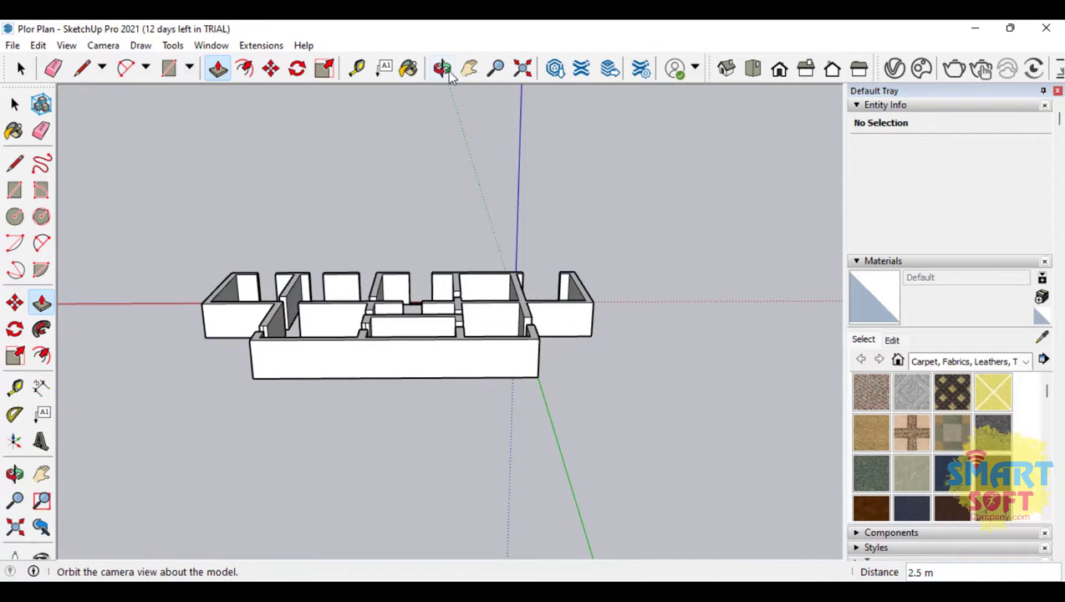
# Erase the leftover vertical line on the jamb of the front-wall opening in the end room
pyautogui.click(443, 68)
pyautogui.moveTo(501, 334); pyautogui.dragTo(436, 338)
pyautogui.scroll(5, 400, 474)
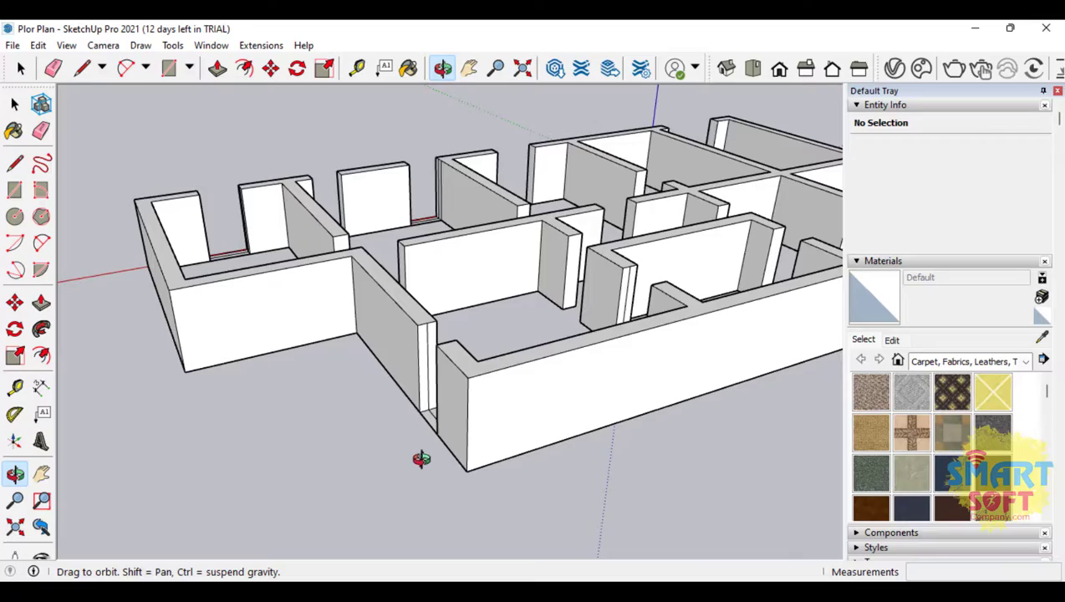
pyautogui.moveTo(211, 339); pyautogui.dragTo(587, 354)
pyautogui.moveTo(242, 317); pyautogui.dragTo(676, 322)
pyautogui.moveTo(315, 311); pyautogui.dragTo(406, 373)
pyautogui.scroll(-3, 487, 373)
pyautogui.scroll(3, 546, 391)
pyautogui.scroll(2, 373, 381)
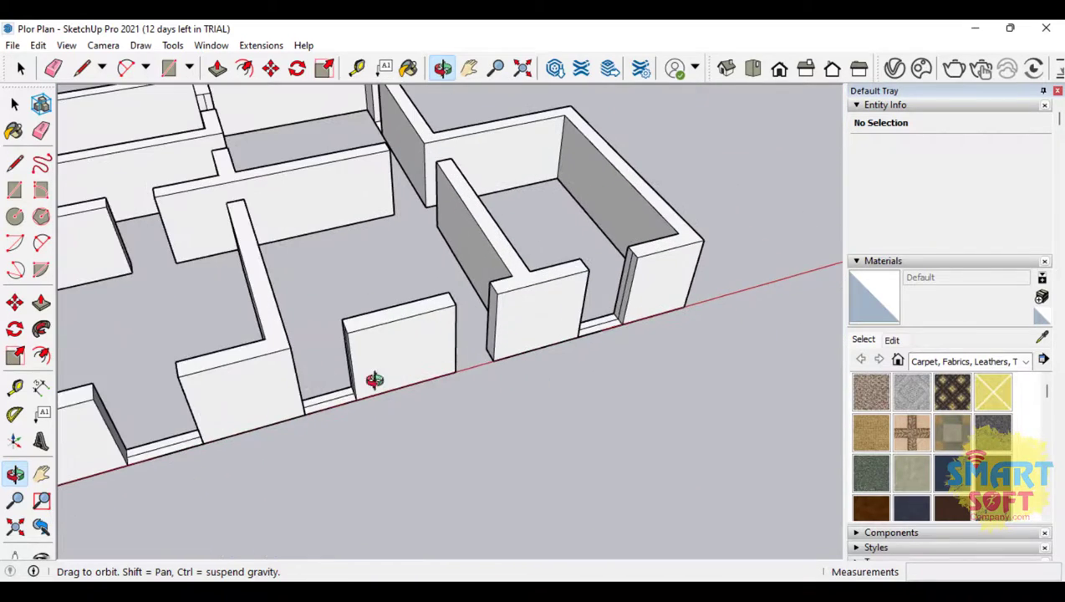
pyautogui.scroll(4, 604, 250)
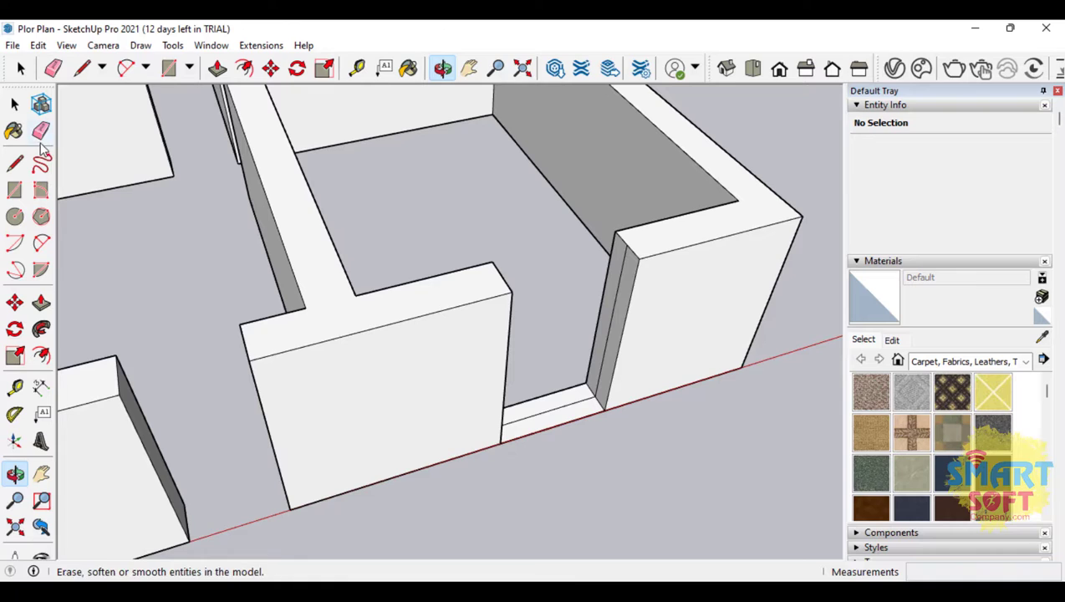
pyautogui.click(41, 132)
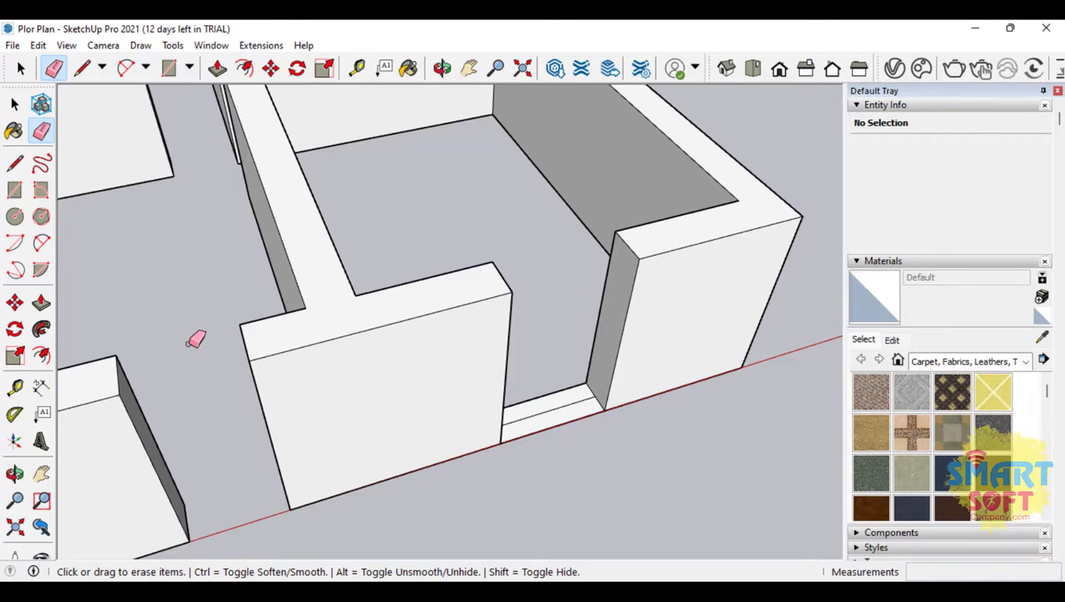
# Erase the leftover vertical lines on the opposite-facing jambs of the front wall's openings
pyautogui.click(14, 473)
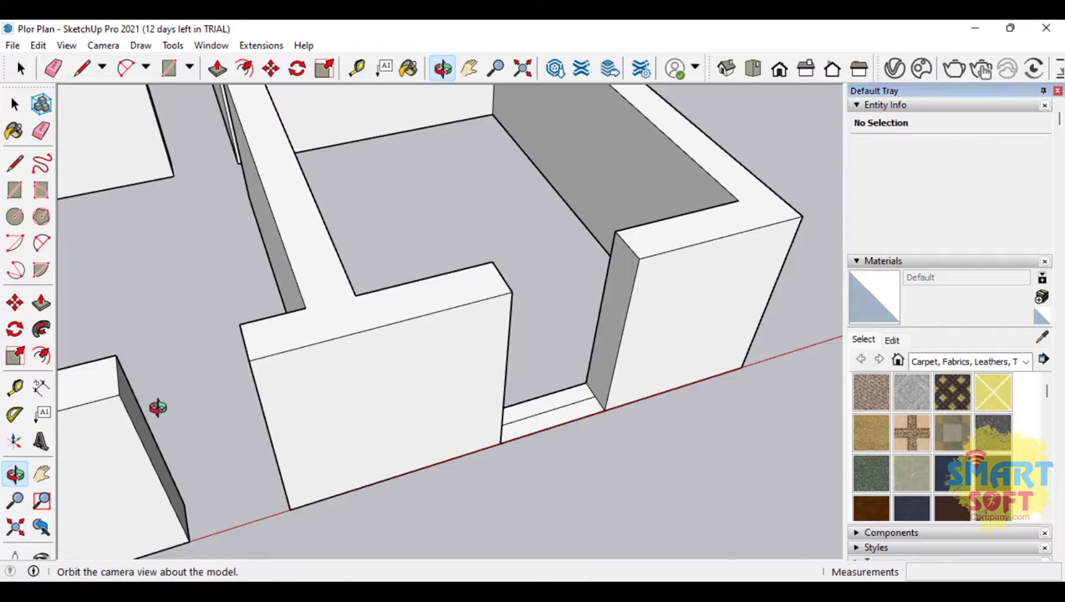
pyautogui.moveTo(157, 407); pyautogui.dragTo(102, 250)
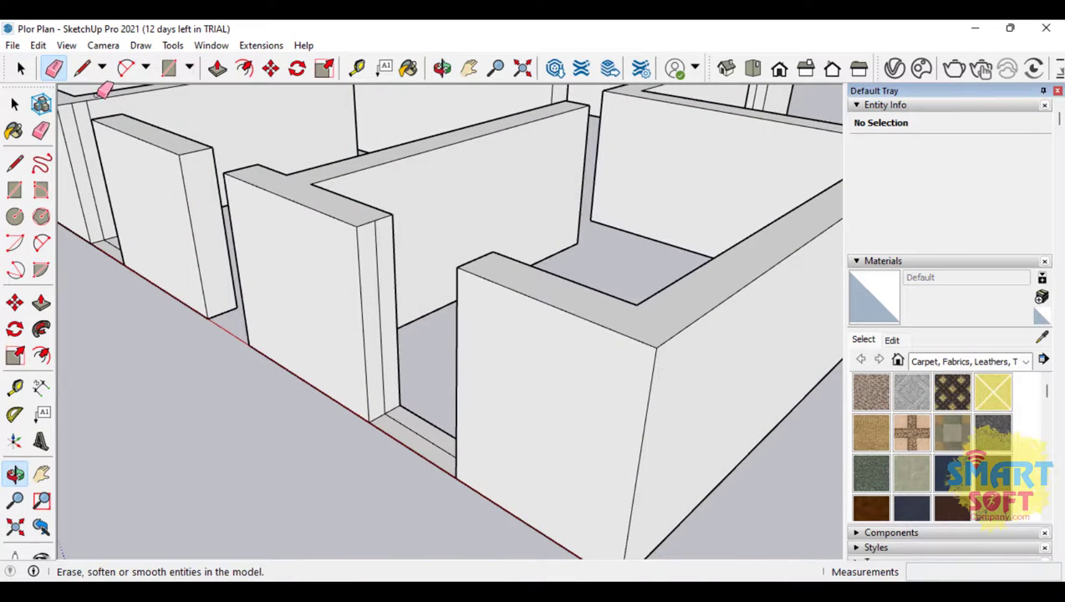
pyautogui.click(53, 68)
pyautogui.scroll(-5, 392, 316)
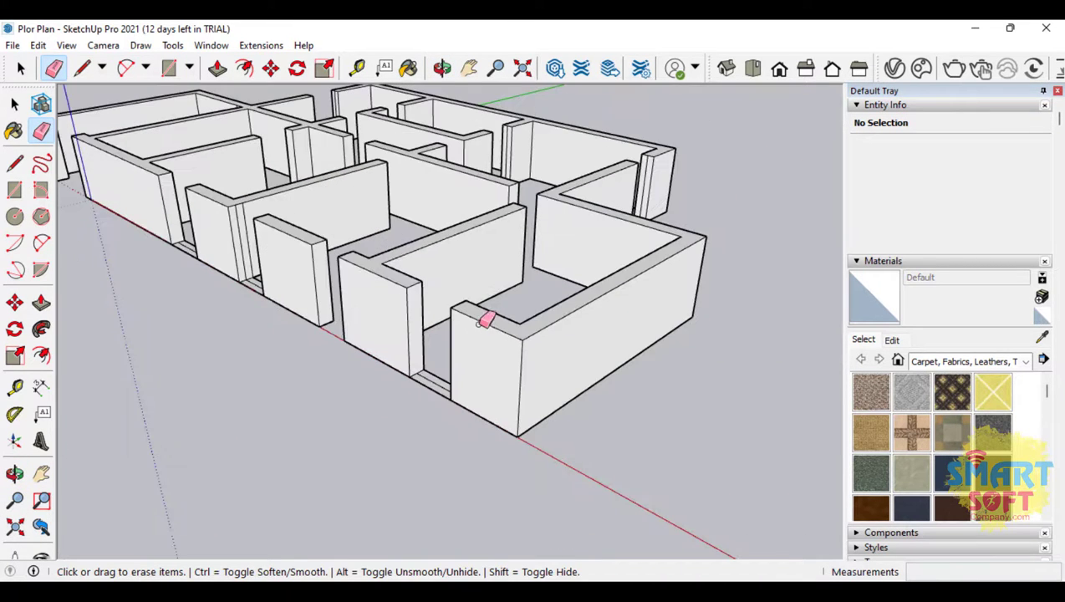
pyautogui.scroll(5, 303, 227)
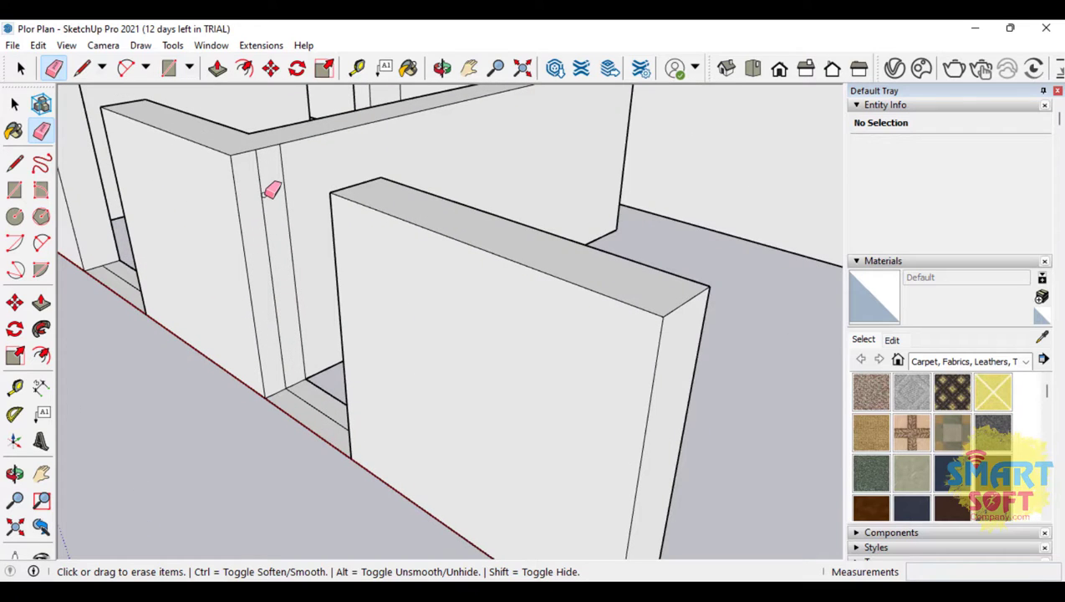
pyautogui.scroll(-6, 537, 256)
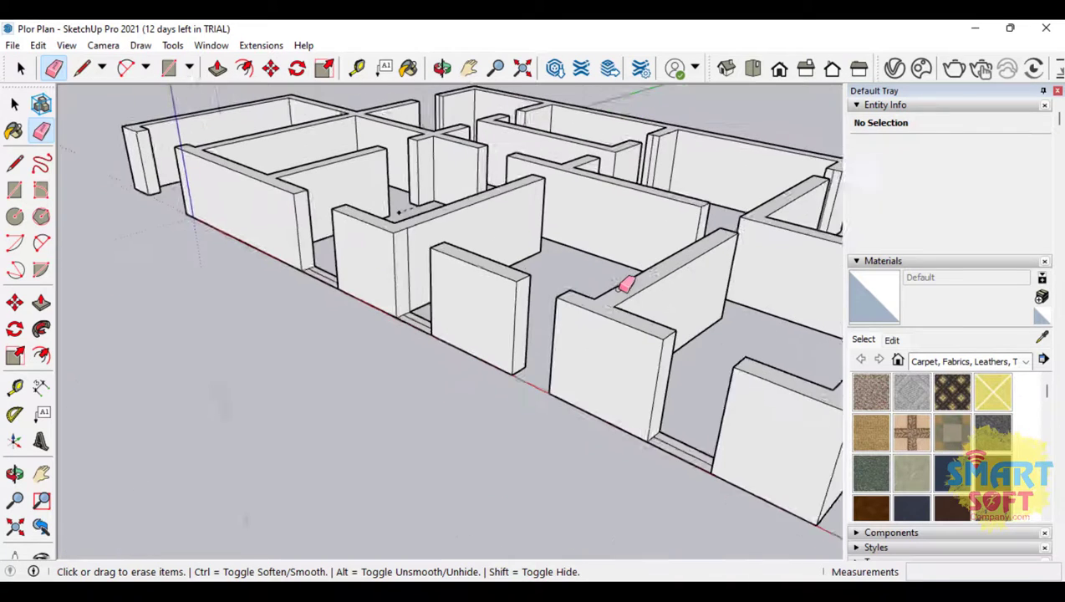
pyautogui.scroll(2, 176, 145)
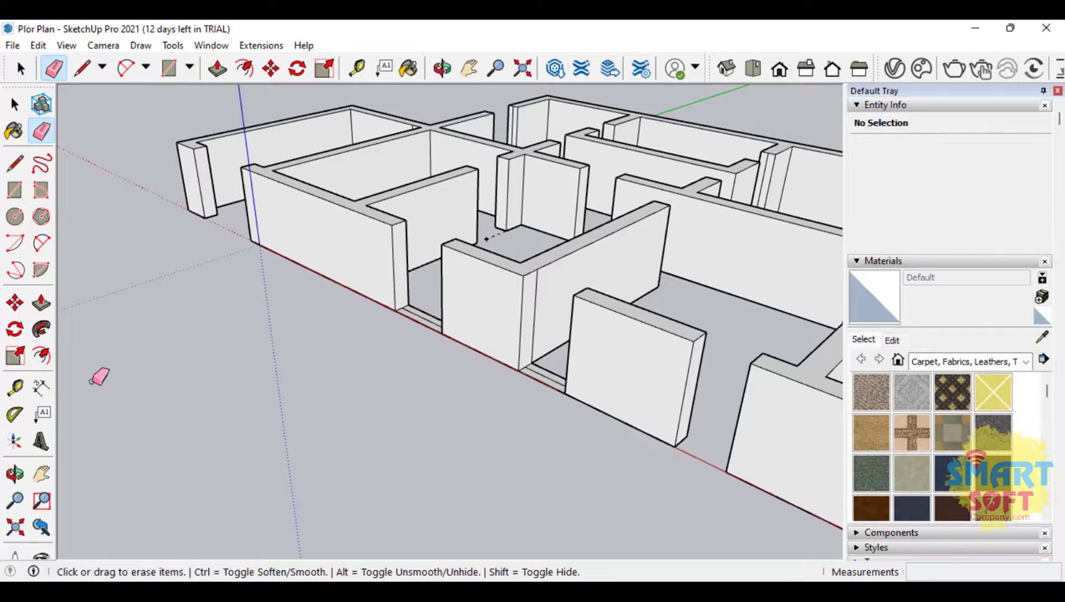
# Erase the leftover vertical line on the end face of the L-shaped front wall section beside the middle opening
pyautogui.click(14, 473)
pyautogui.moveTo(468, 418); pyautogui.dragTo(256, 397)
pyautogui.scroll(4, 637, 142)
pyautogui.moveTo(469, 337); pyautogui.dragTo(504, 235)
pyautogui.click(52, 69)
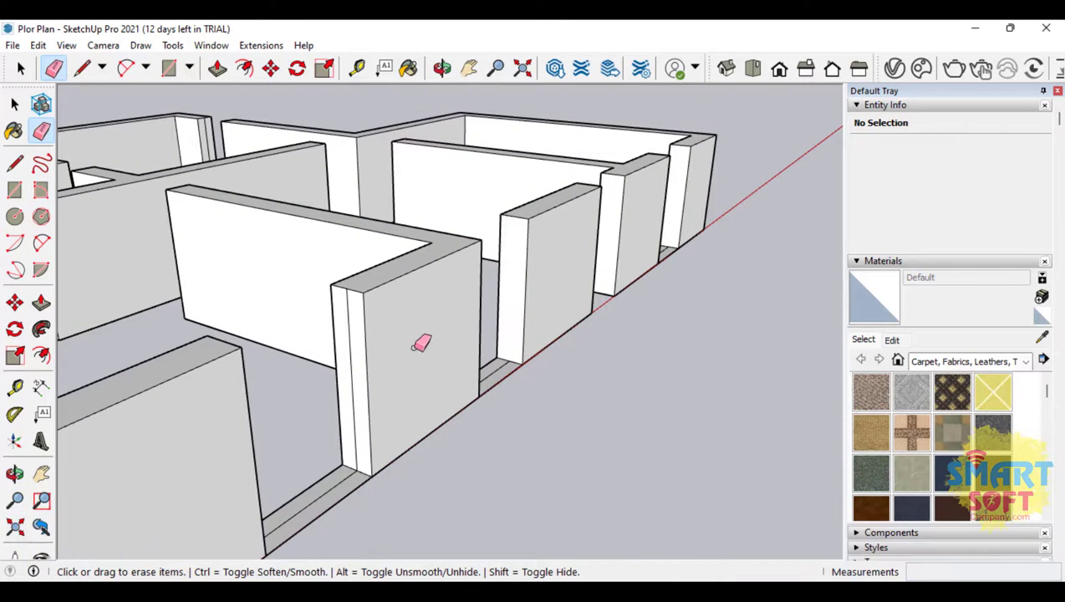
pyautogui.scroll(-3, 649, 352)
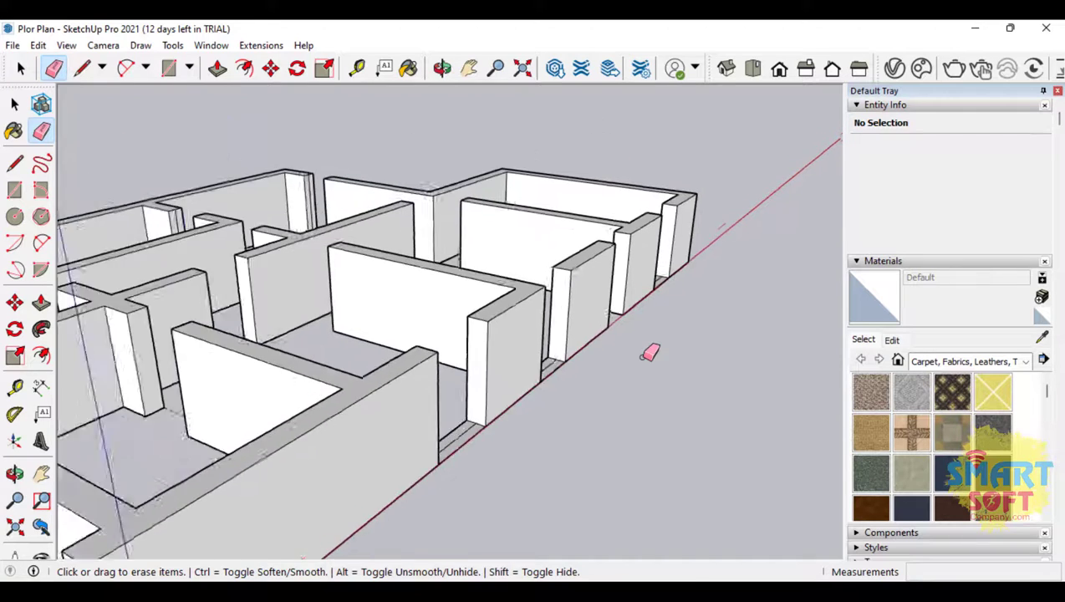
# Erase the leftover vertical lines on the jambs of the openings in the outer walls at the rear and side
pyautogui.moveTo(650, 352); pyautogui.dragTo(534, 286, button='middle')
pyautogui.scroll(5, 211, 351)
pyautogui.scroll(-4, 219, 352)
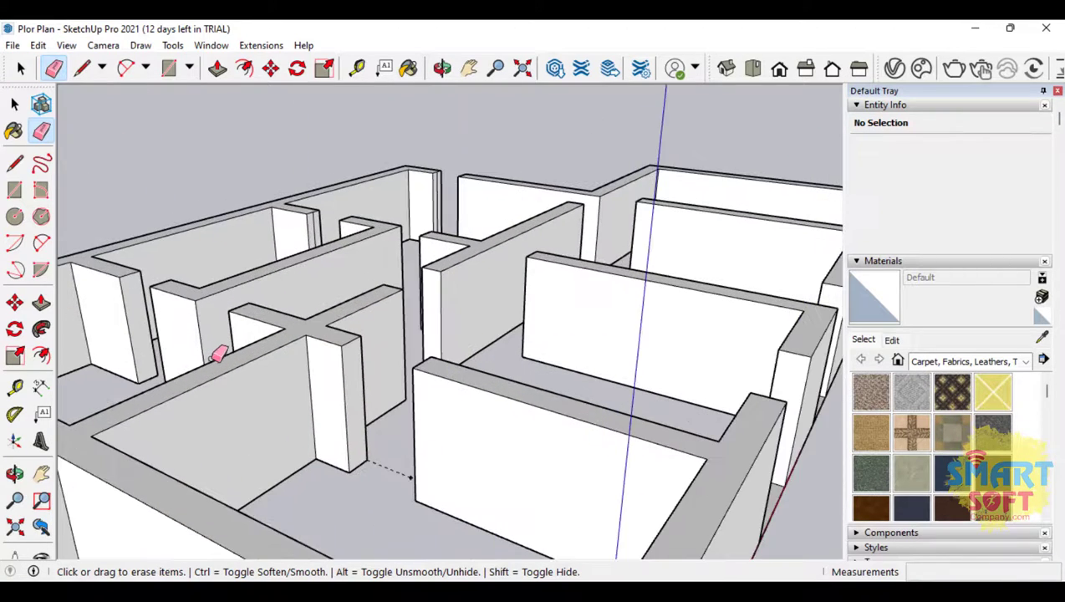
pyautogui.scroll(5, 439, 177)
pyautogui.scroll(2, 410, 188)
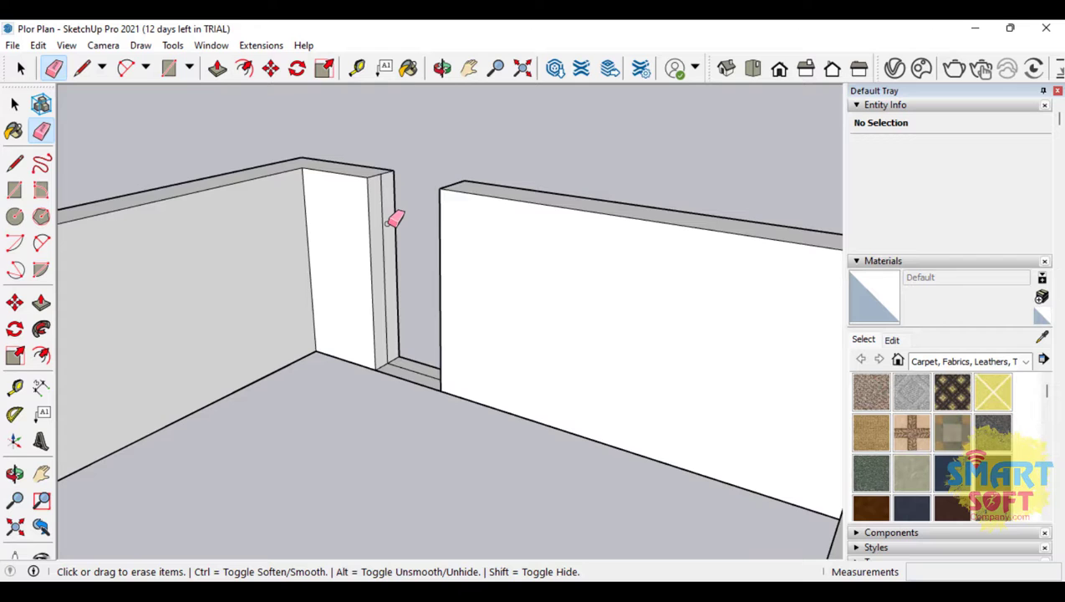
pyautogui.scroll(-5, 351, 188)
pyautogui.scroll(2, 338, 138)
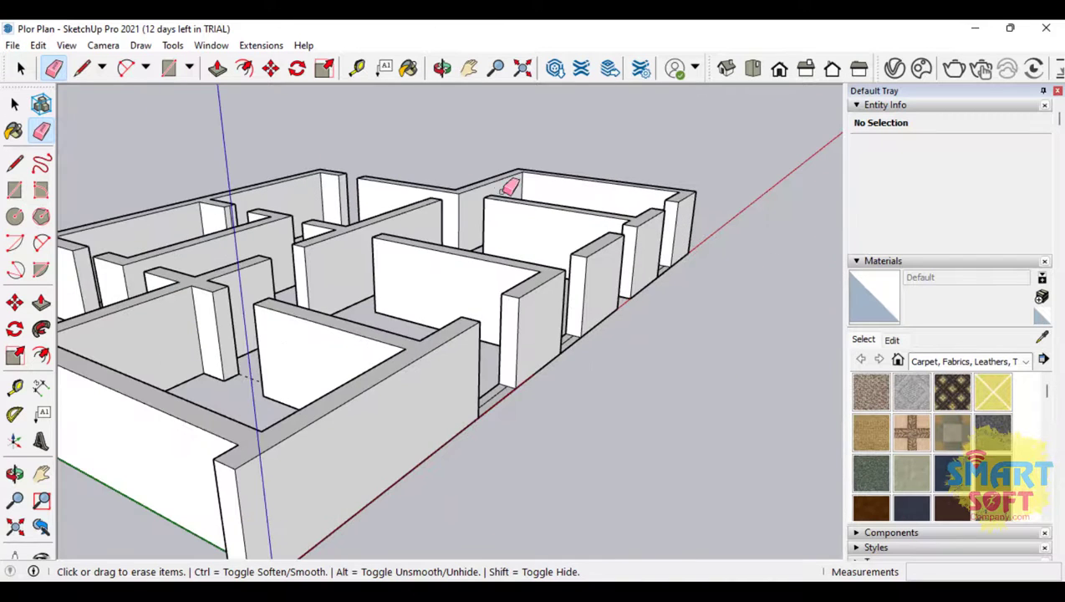
pyautogui.scroll(-2, 509, 193)
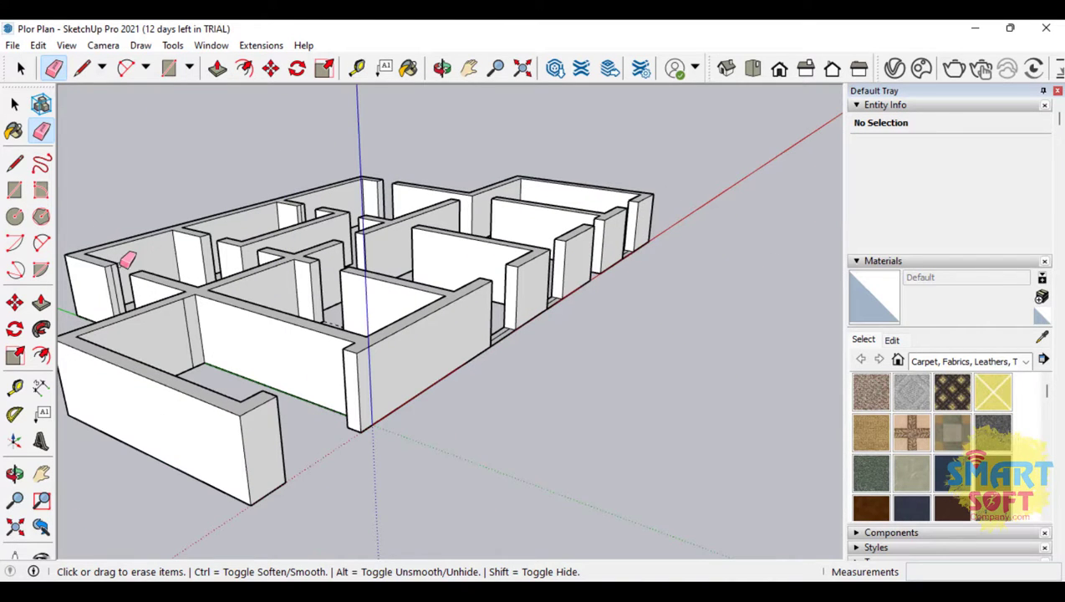
pyautogui.scroll(4, 126, 260)
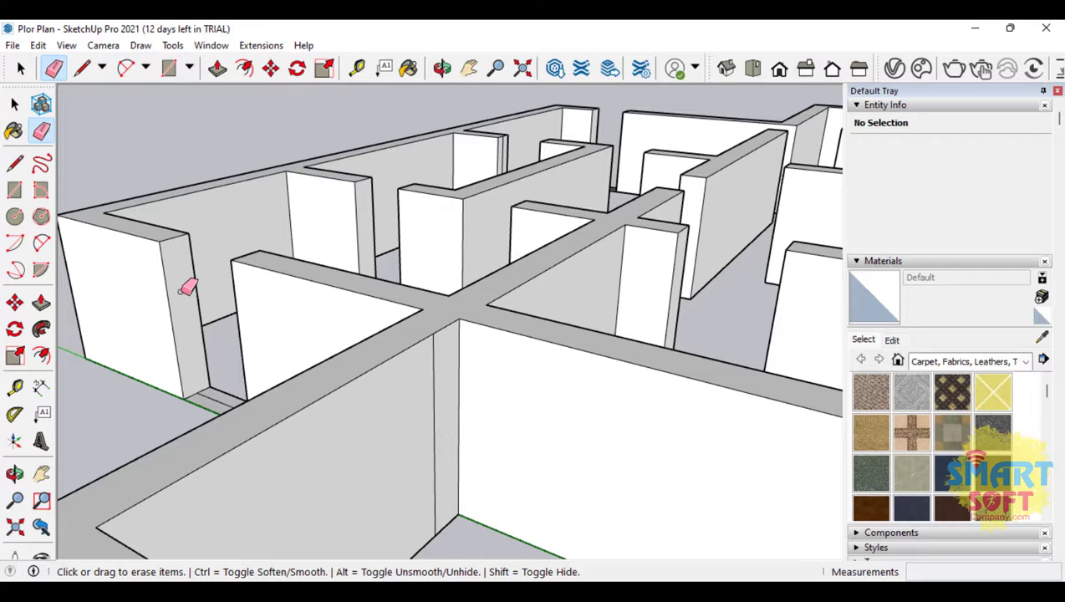
pyautogui.scroll(-5, 187, 287)
pyautogui.scroll(5, 171, 233)
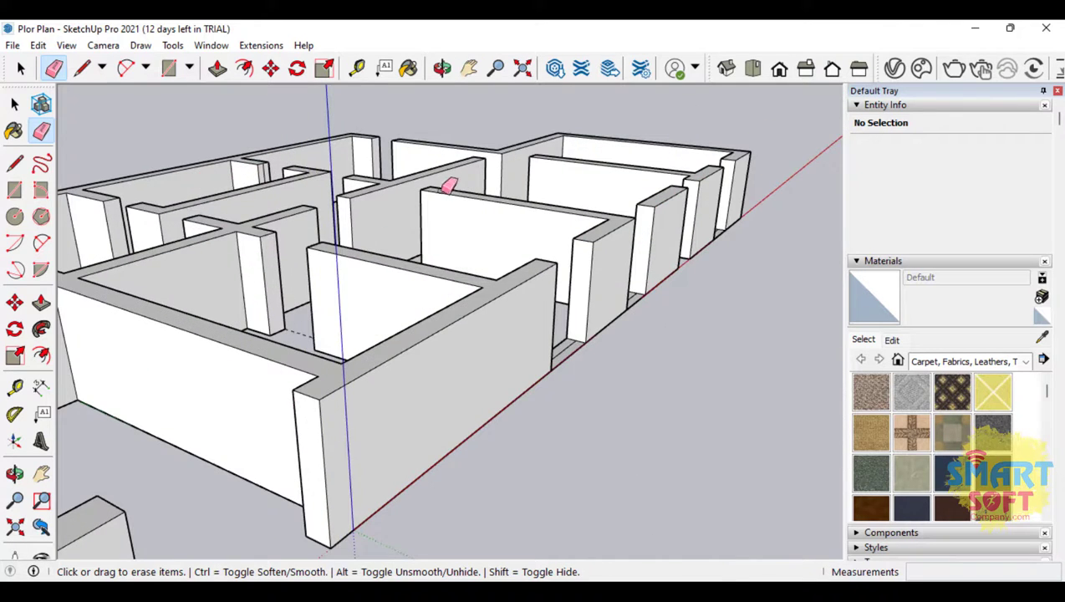
pyautogui.scroll(-3, 107, 299)
pyautogui.scroll(2, 82, 401)
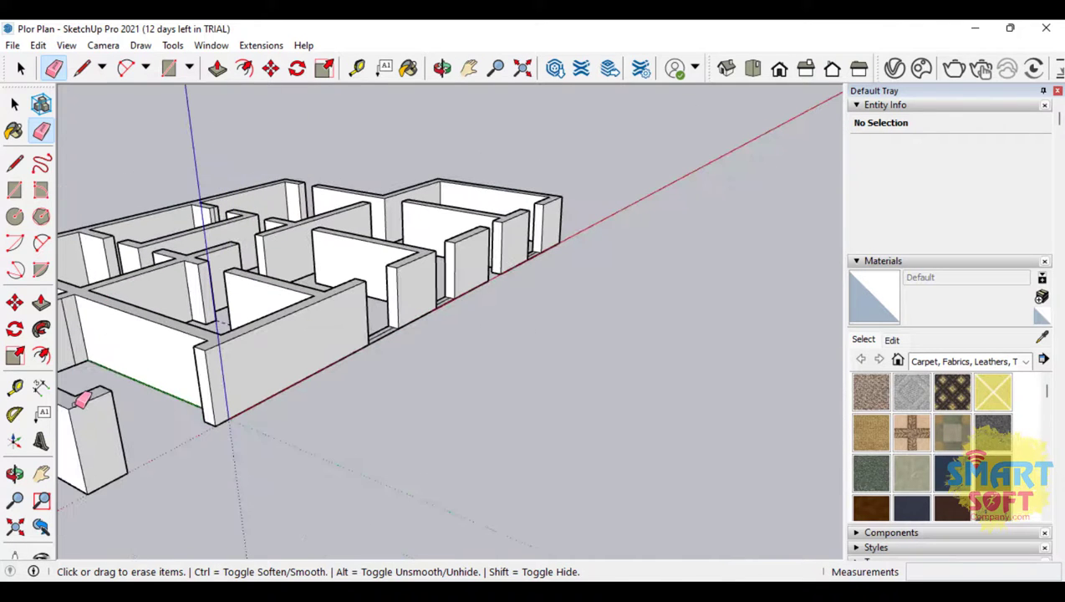
# Erase the dividing line on the base face of the front-wall opening beside the L-shaped wall section
pyautogui.click(15, 477)
pyautogui.moveTo(269, 318); pyautogui.dragTo(119, 421)
pyautogui.moveTo(470, 218); pyautogui.dragTo(285, 312)
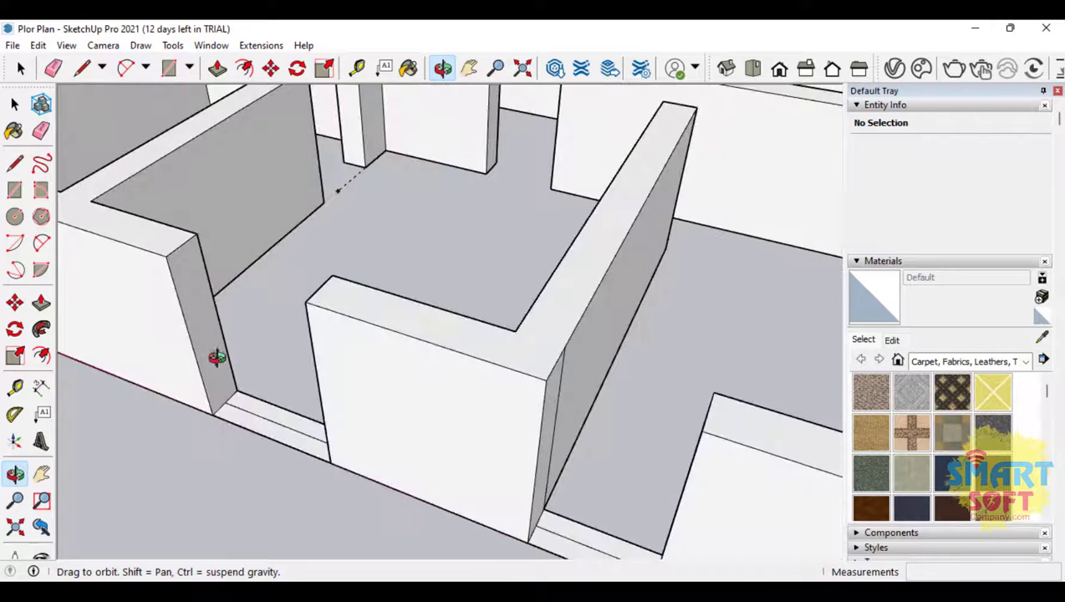
pyautogui.moveTo(216, 357); pyautogui.dragTo(183, 178)
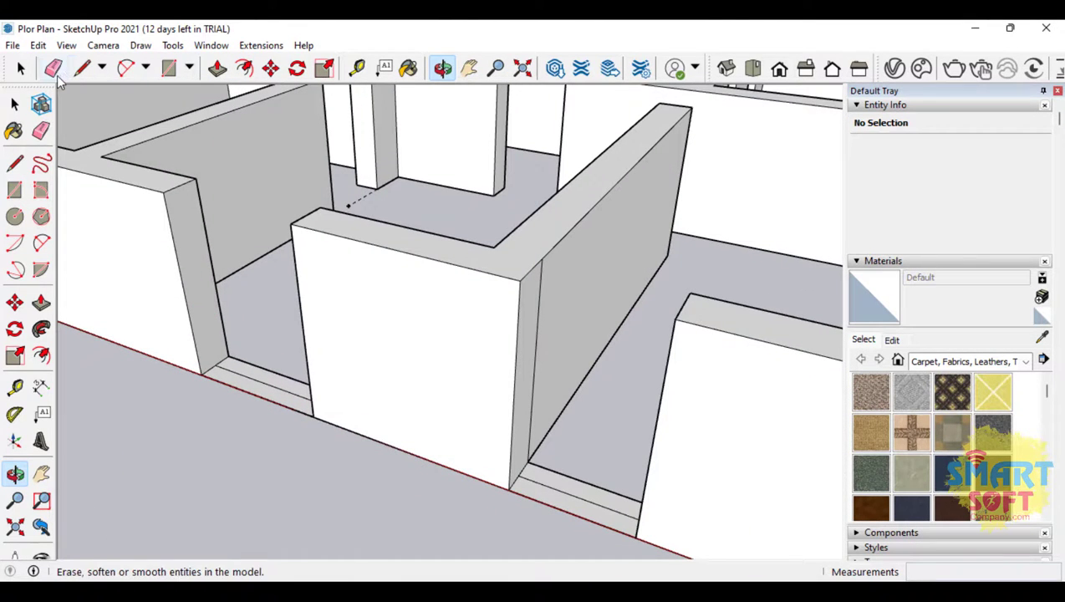
pyautogui.click(54, 69)
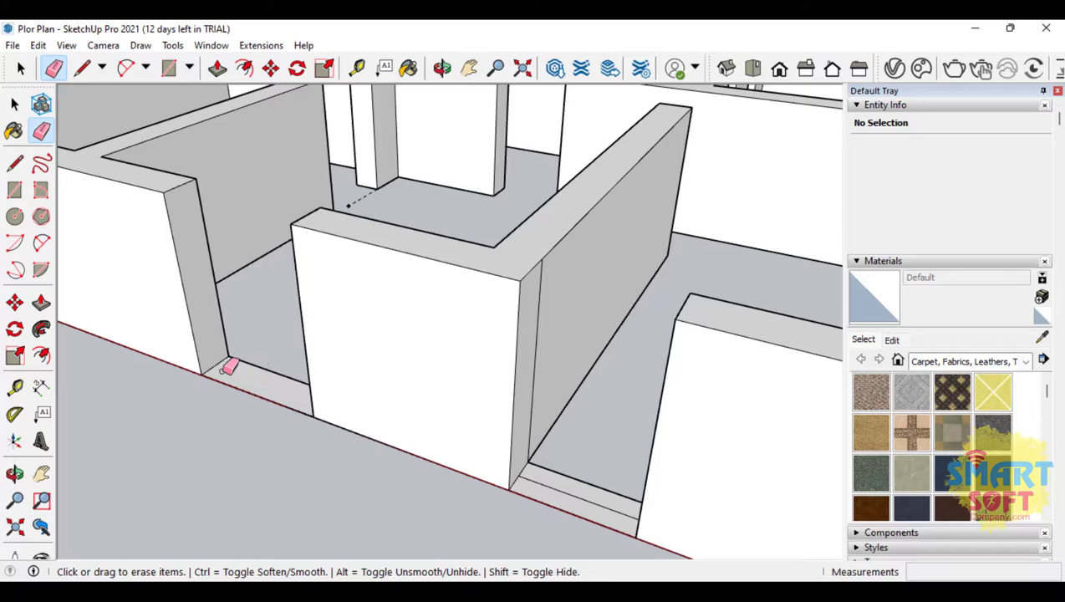
# Push/Pull the base face of the front-wall opening beside the L-shaped wall section up about 1.2 m as a window sill
pyautogui.click(217, 69)
pyautogui.click(256, 354)
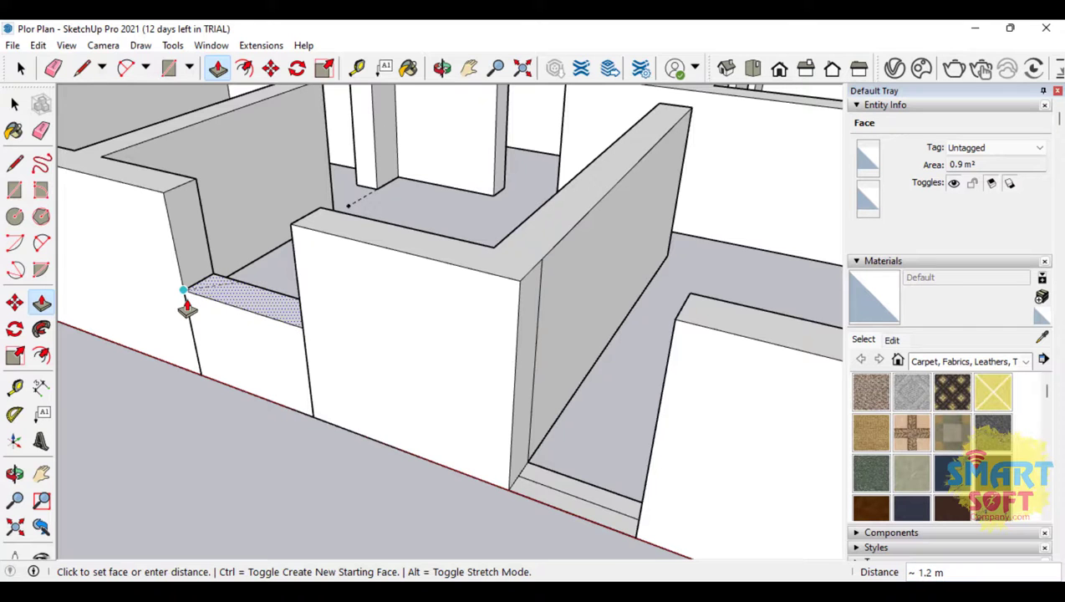
pyautogui.click(185, 308)
# Lower the top face of the new window sill by 0.3 m
pyautogui.click(15, 473)
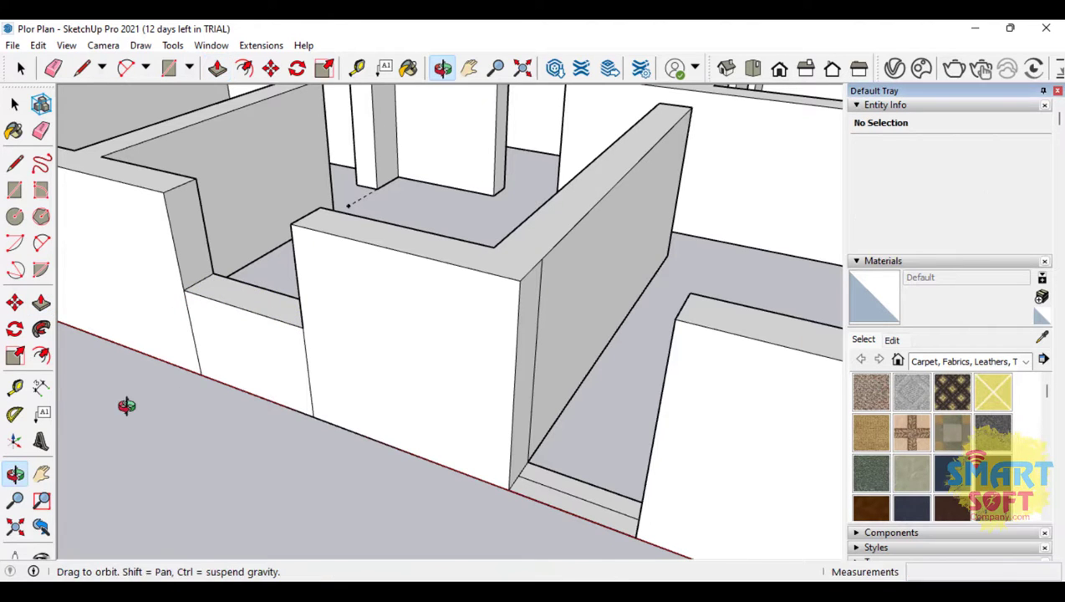
pyautogui.moveTo(126, 404); pyautogui.dragTo(340, 249)
pyautogui.moveTo(332, 266); pyautogui.dragTo(79, 280)
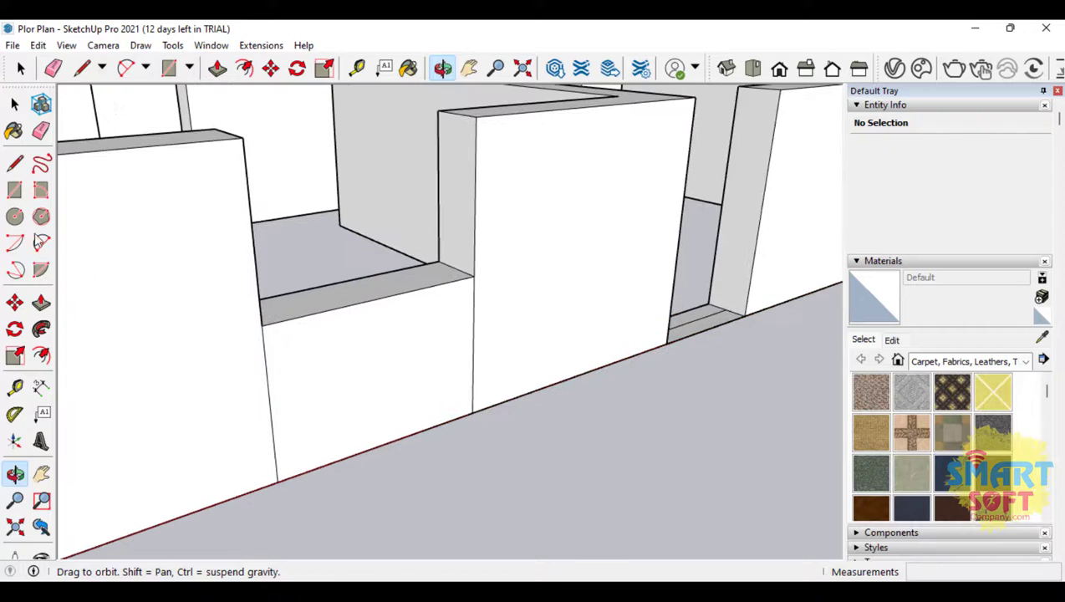
pyautogui.click(217, 68)
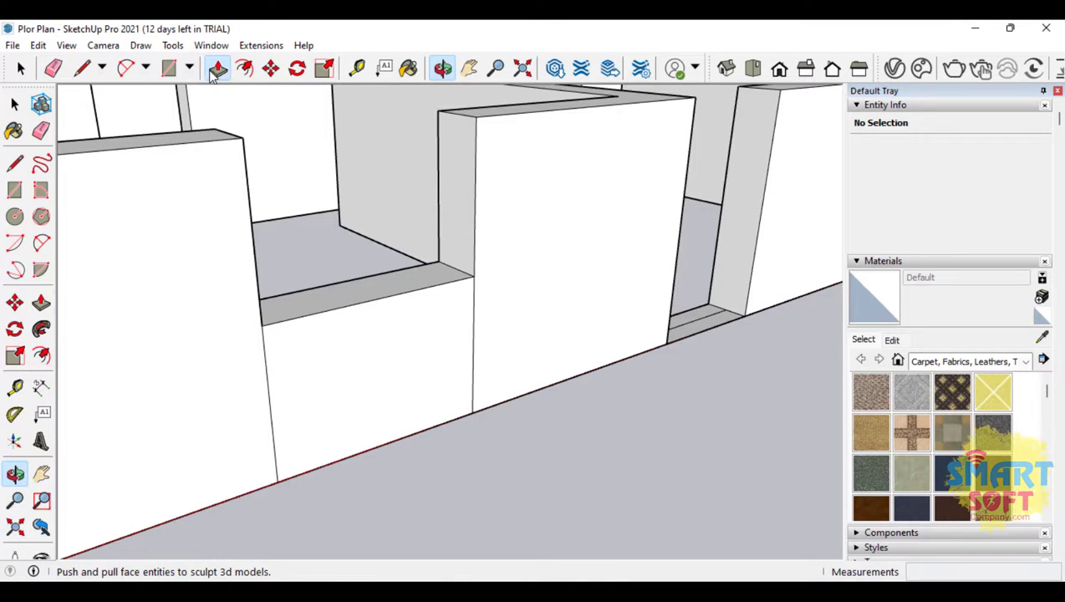
pyautogui.click(366, 297)
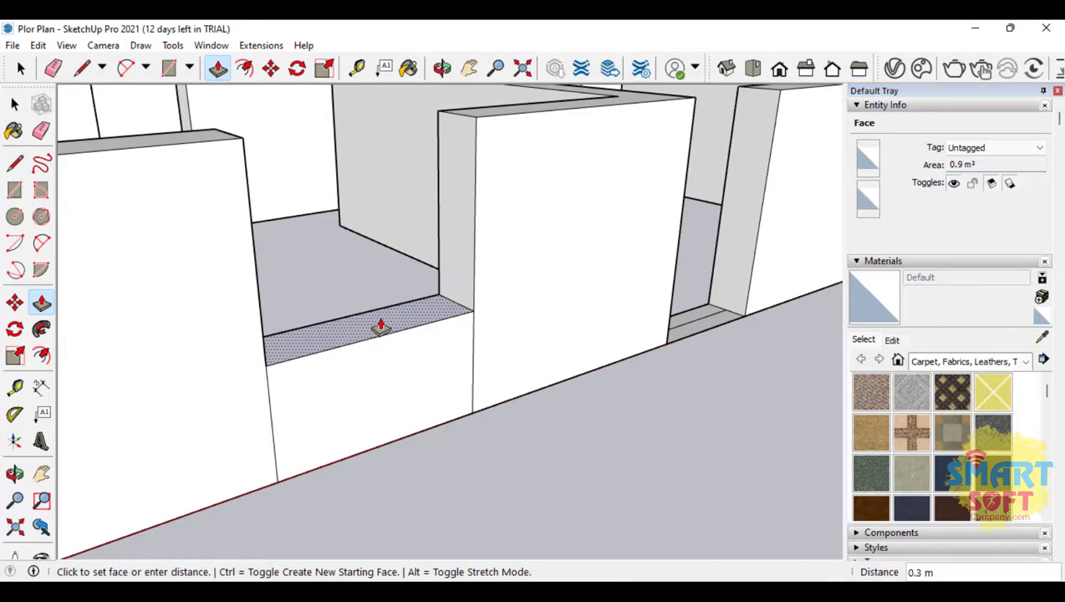
pyautogui.click(380, 325)
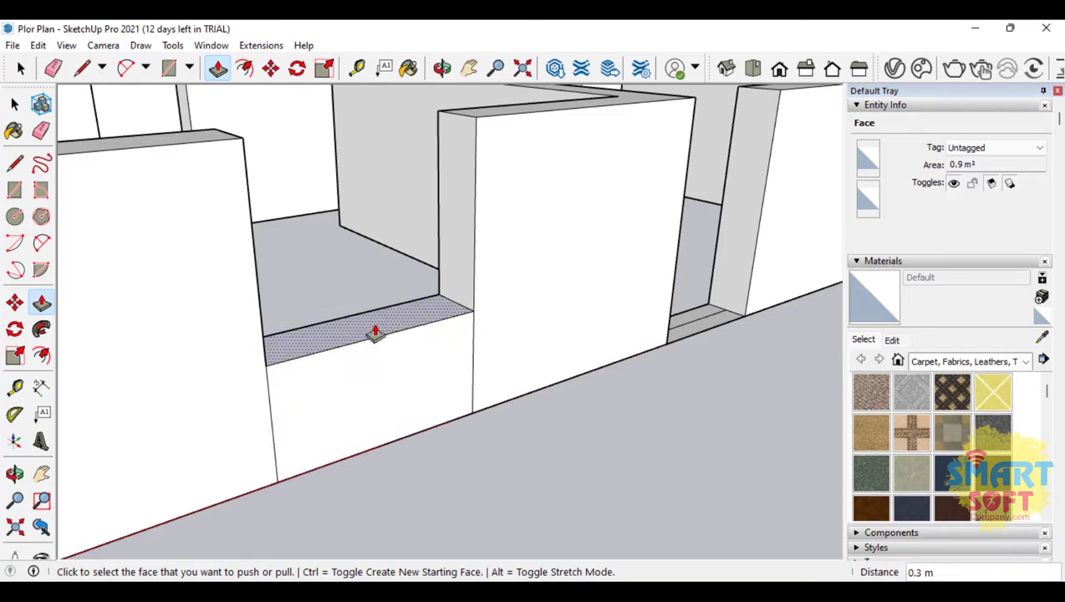
# Erase the dividing line on the neighbouring opening's base and the two vertical seams on the outer wall face below the finished sill
pyautogui.click(41, 130)
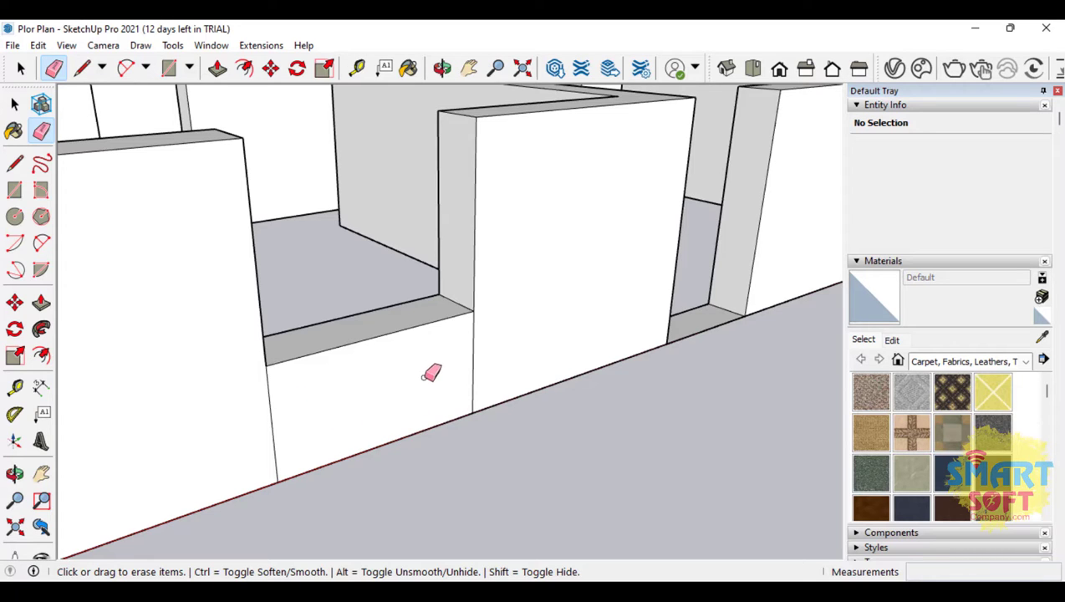
pyautogui.moveTo(473, 359)
pyautogui.mouseDown()
pyautogui.moveTo(231, 376)
pyautogui.moveTo(276, 374)
pyautogui.mouseUp()
pyautogui.moveTo(418, 364)
pyautogui.mouseDown()
pyautogui.moveTo(502, 332)
pyautogui.moveTo(490, 327)
pyautogui.mouseUp()
pyautogui.scroll(-4, 372, 365)
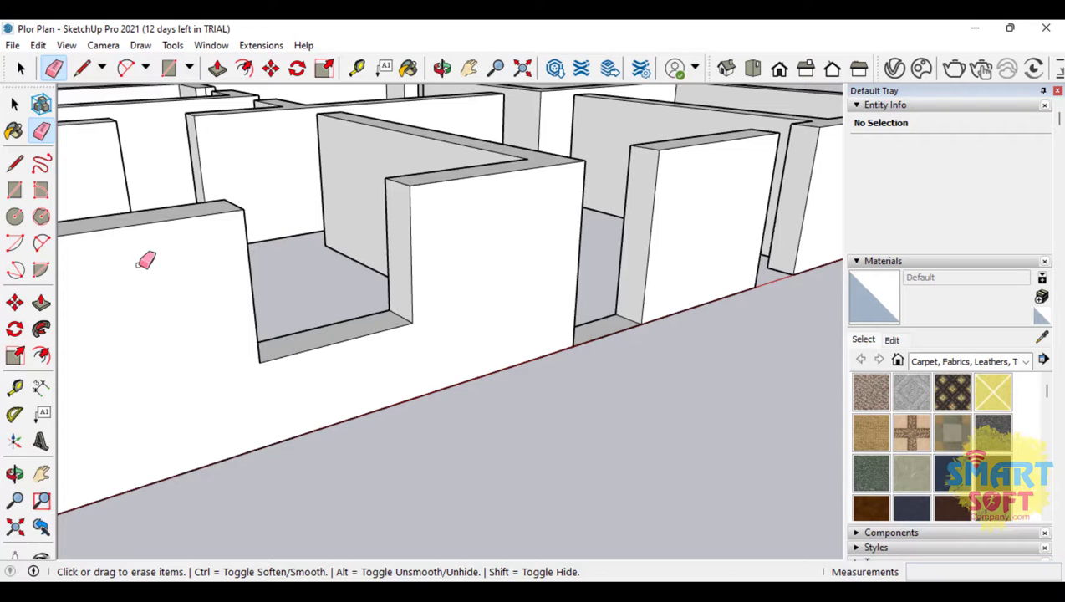
# Raise the base face of the opening on the other side of the L-shaped section about 0.9 m, matching the first sill's height
pyautogui.click(41, 303)
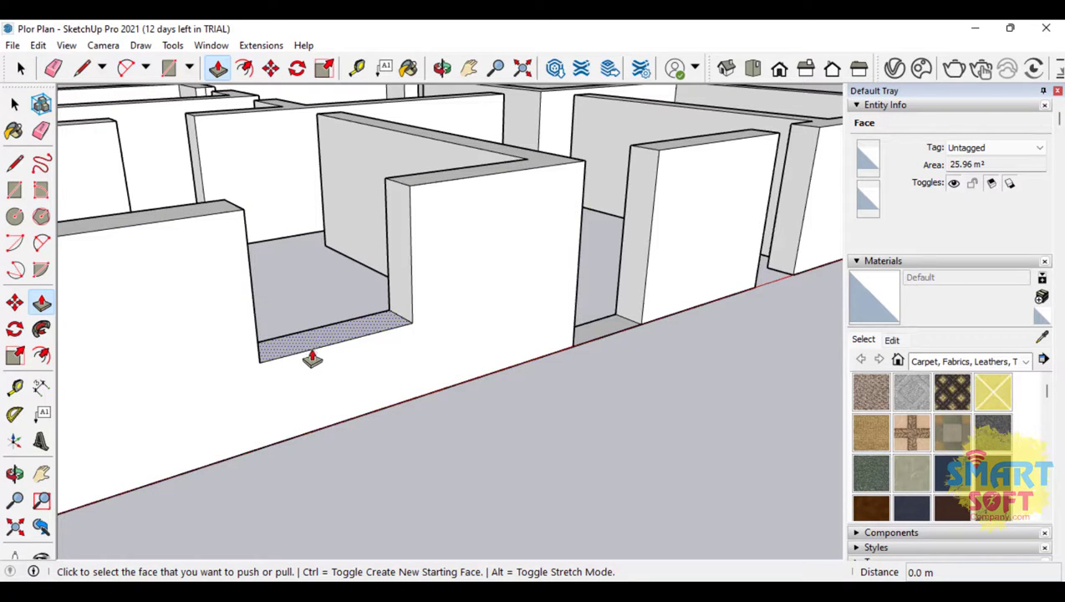
pyautogui.click(591, 335)
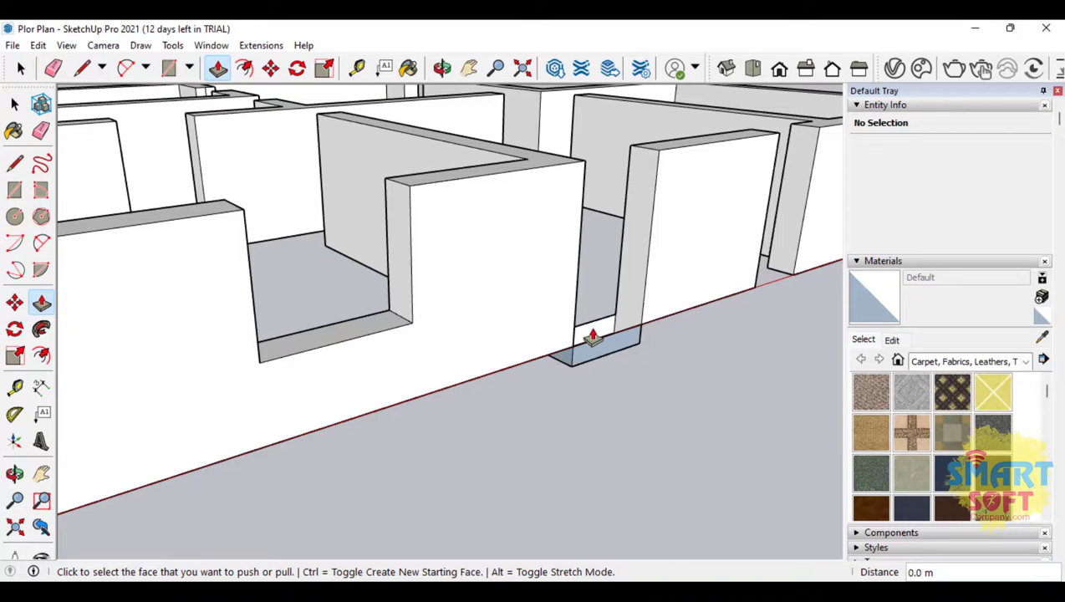
pyautogui.click(593, 333)
pyautogui.click(597, 337)
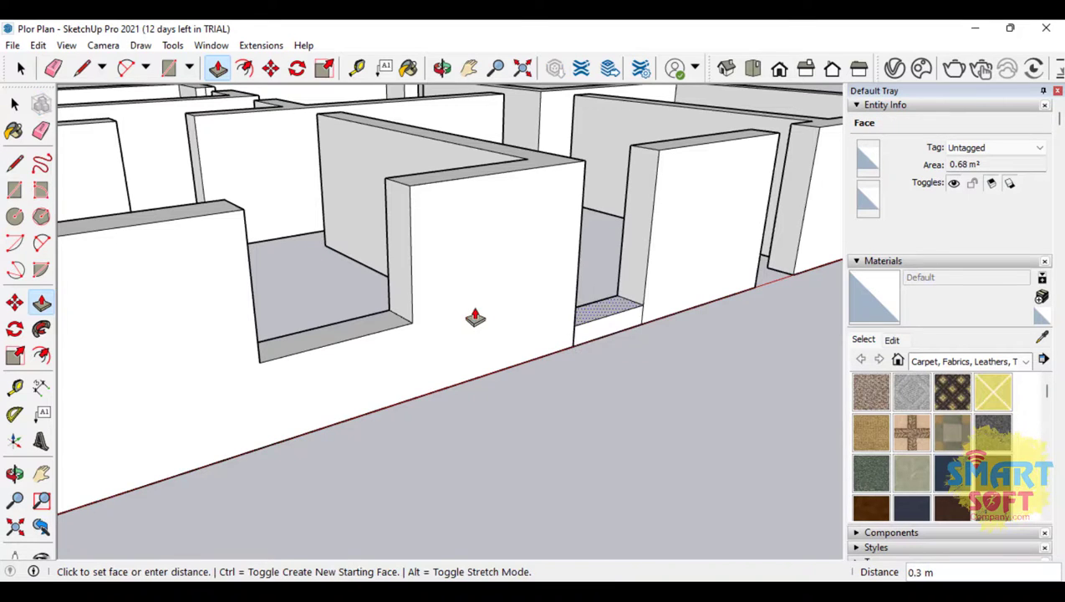
pyautogui.click(359, 348)
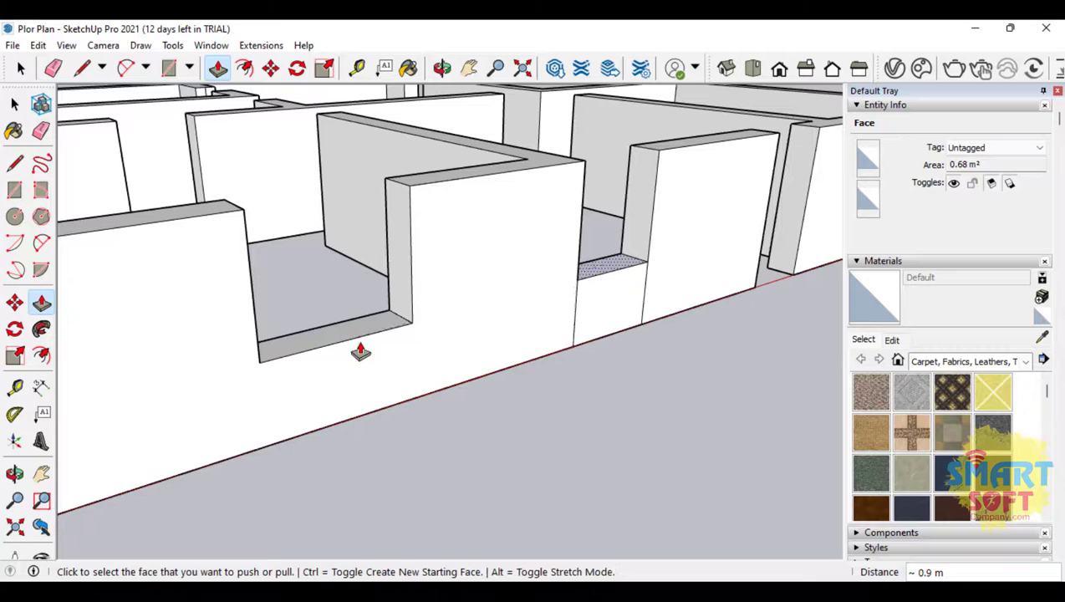
# Erase the vertical seams on the outer wall face below the second window sill
pyautogui.scroll(-2, 188, 314)
pyautogui.scroll(5, 585, 284)
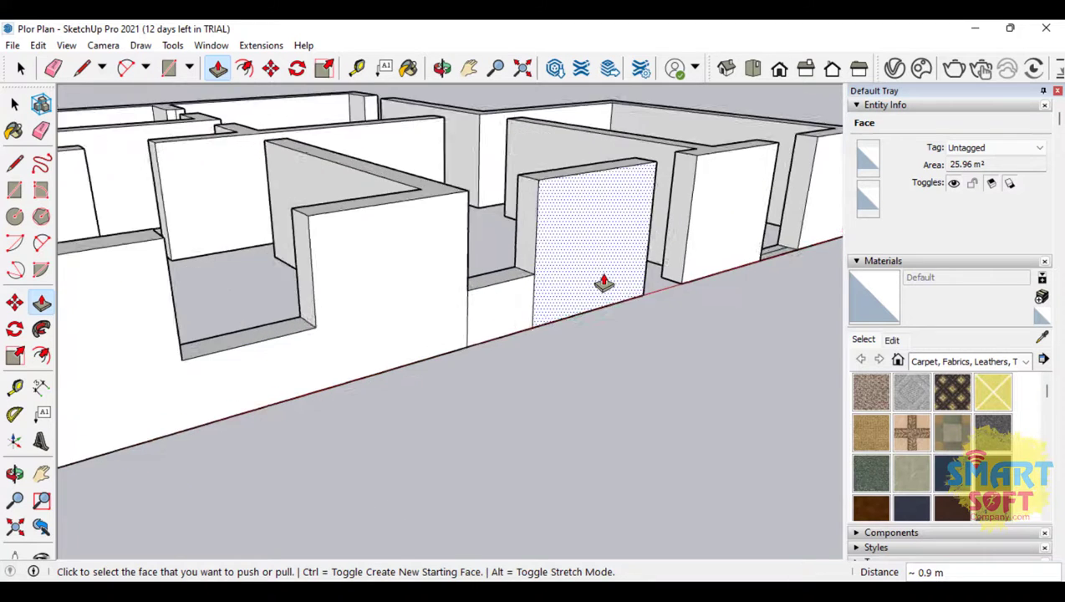
pyautogui.click(41, 130)
pyautogui.moveTo(269, 335)
pyautogui.mouseDown()
pyautogui.moveTo(417, 344)
pyautogui.moveTo(483, 318)
pyautogui.mouseUp()
pyautogui.scroll(-4, 264, 304)
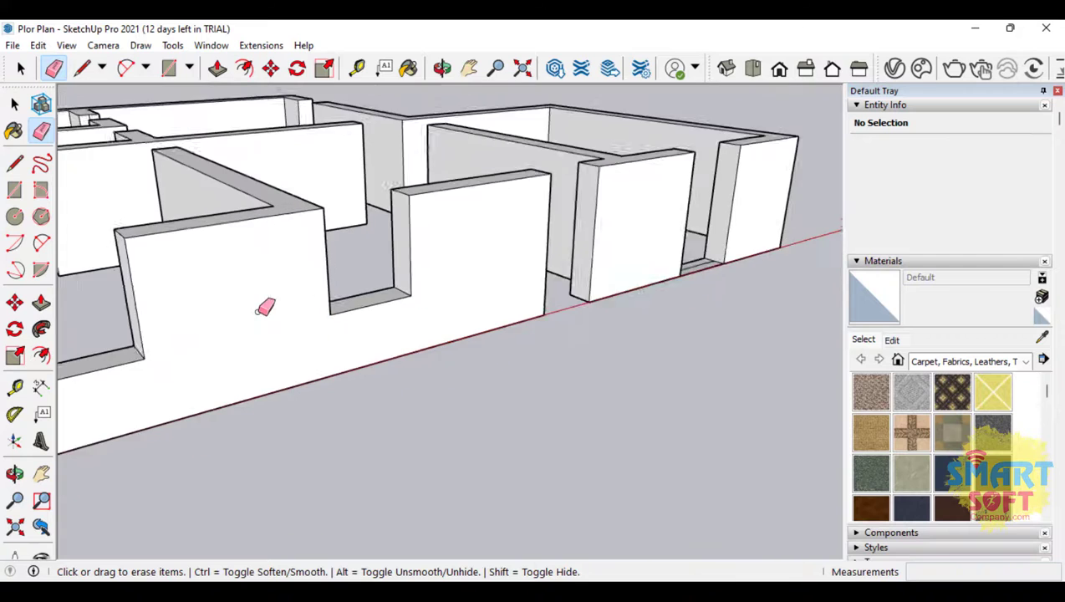
# Erase the dividing line on the base face of the front-wall opening nearest the far corner of the house
pyautogui.scroll(-2, 442, 260)
pyautogui.scroll(3, 669, 247)
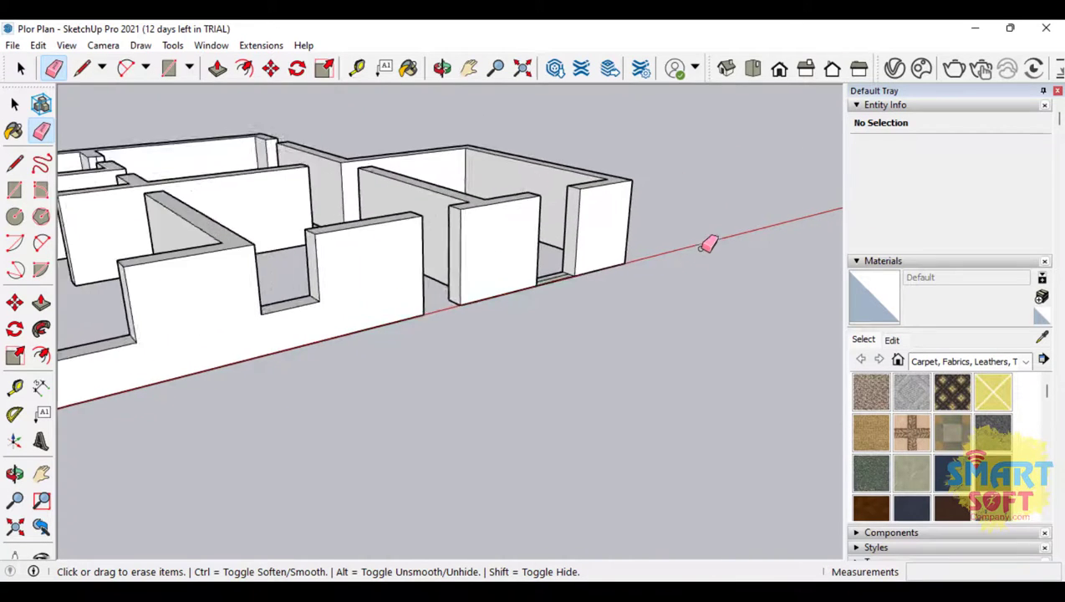
pyautogui.scroll(-2, 697, 281)
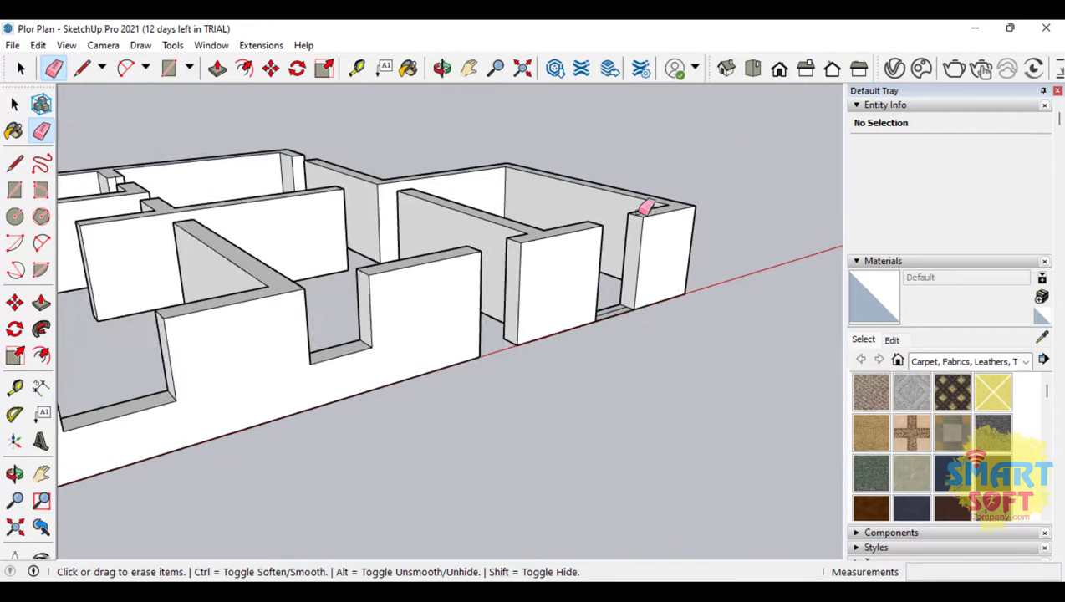
pyautogui.scroll(-2, 660, 207)
pyautogui.scroll(6, 675, 278)
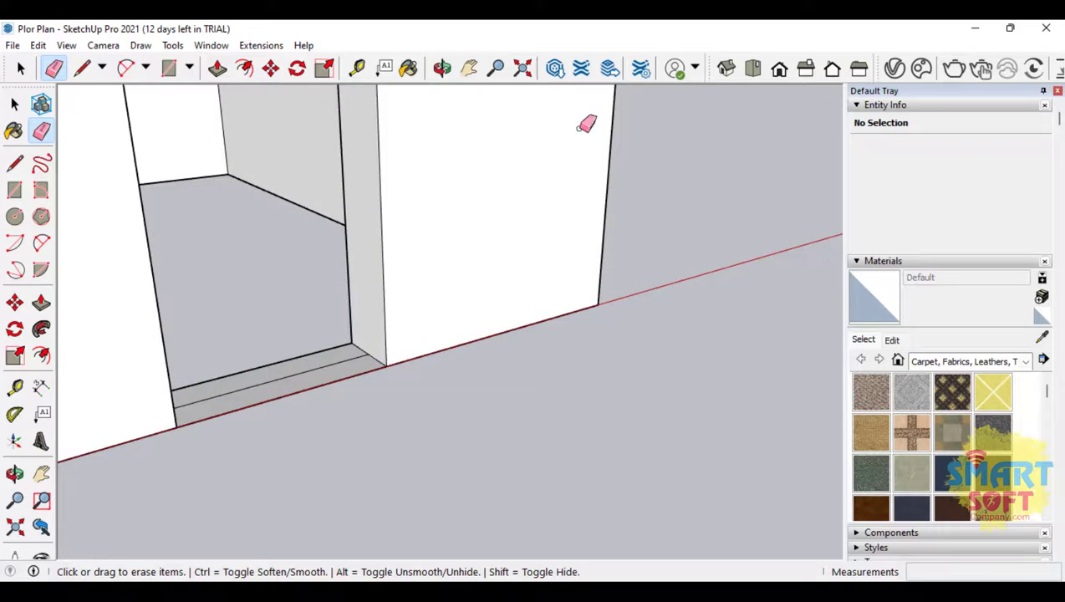
pyautogui.scroll(-1, 585, 125)
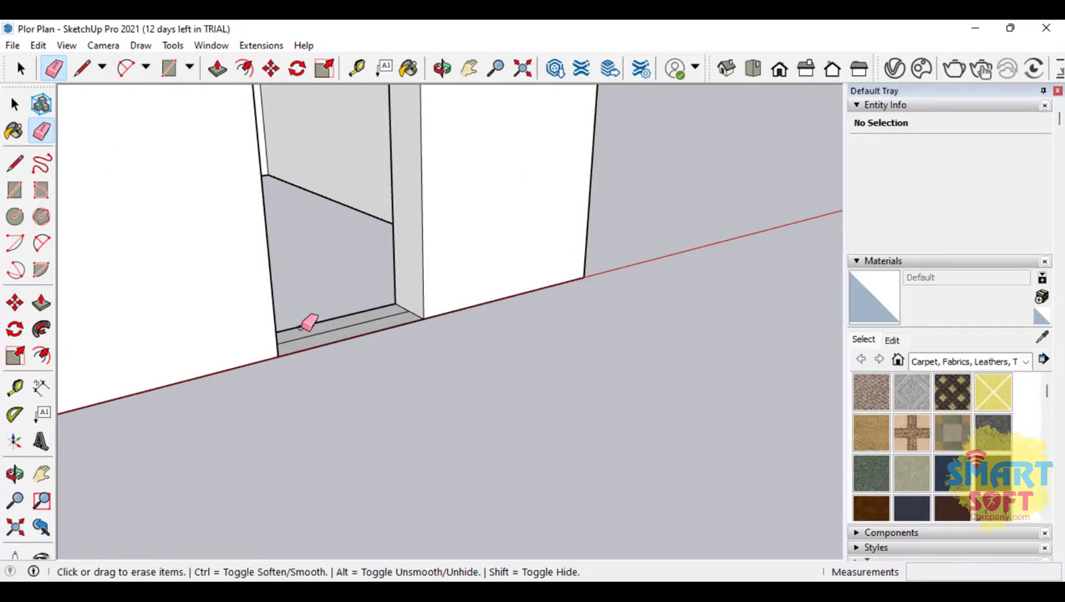
pyautogui.scroll(-4, 333, 327)
pyautogui.scroll(-2, 542, 374)
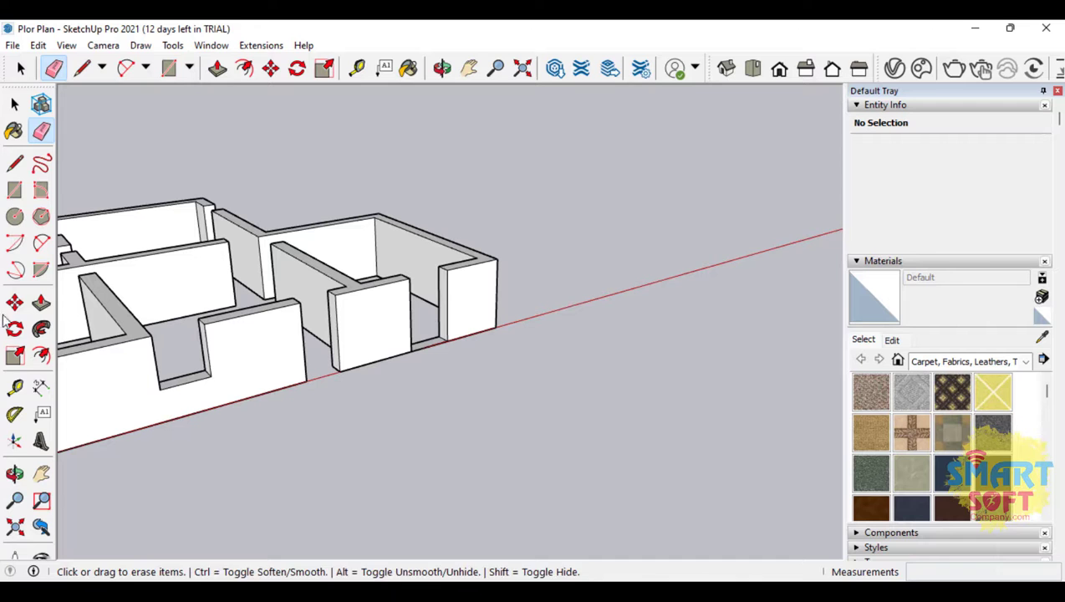
# Raise the base face of the front-wall opening nearest the corner to the same height as the existing window sills
pyautogui.click(15, 473)
pyautogui.moveTo(100, 438)
pyautogui.mouseDown()
pyautogui.moveTo(459, 453)
pyautogui.moveTo(264, 431)
pyautogui.moveTo(304, 157)
pyautogui.moveTo(459, 416)
pyautogui.moveTo(421, 291)
pyautogui.moveTo(333, 321)
pyautogui.moveTo(437, 374)
pyautogui.moveTo(547, 459)
pyautogui.mouseUp()
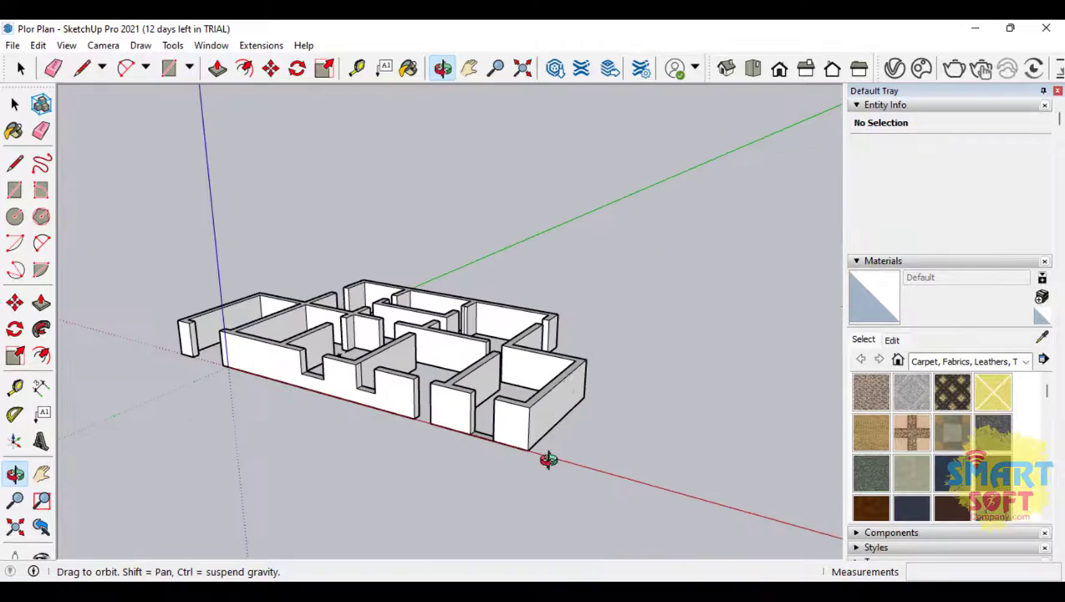
pyautogui.scroll(3, 478, 411)
pyautogui.scroll(2, 293, 233)
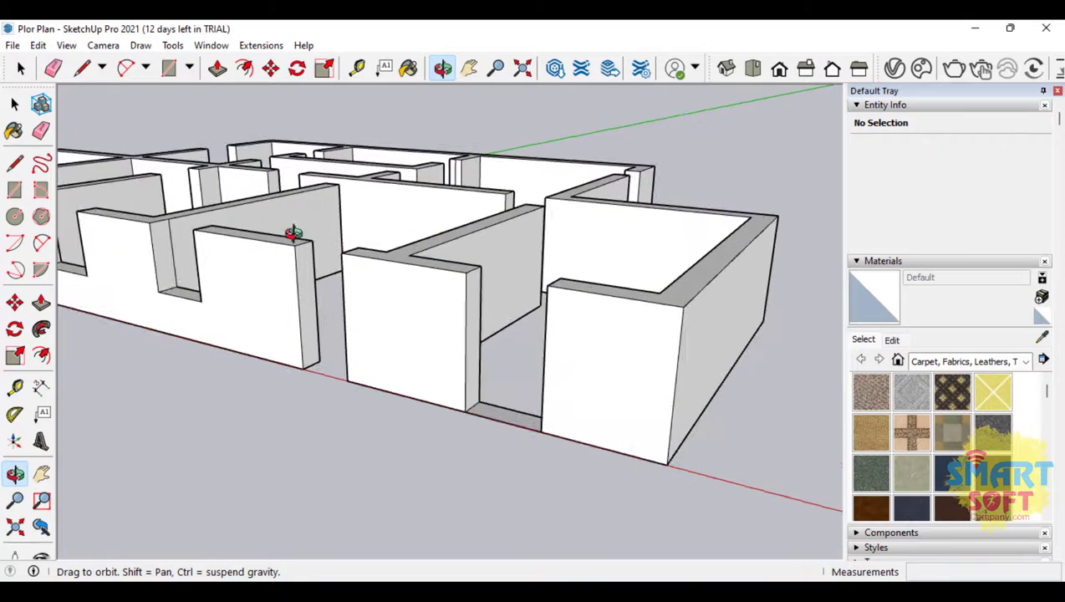
pyautogui.click(42, 300)
pyautogui.click(500, 425)
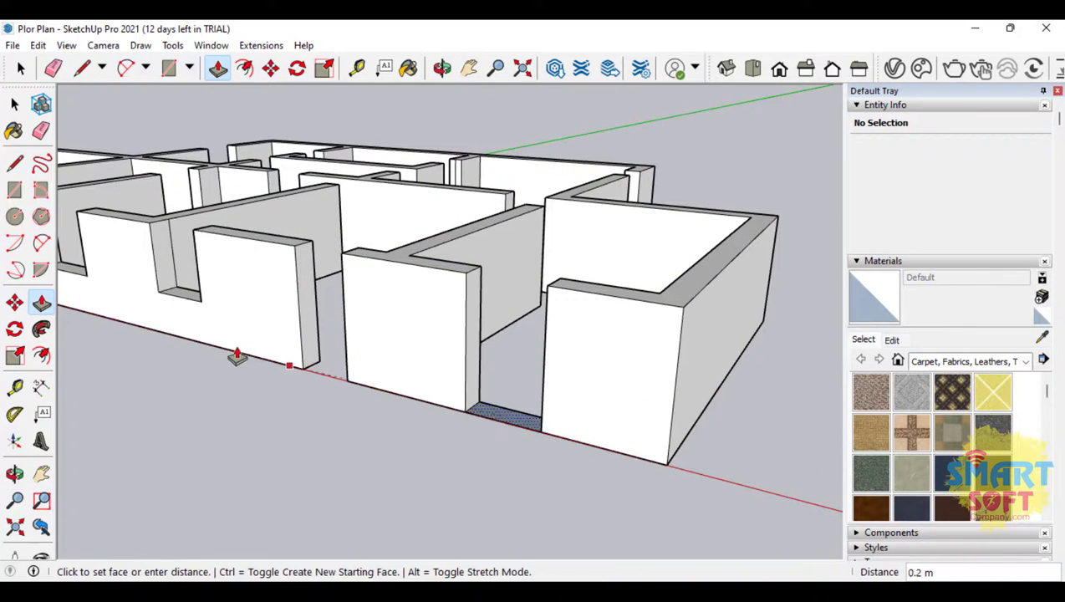
pyautogui.click(180, 308)
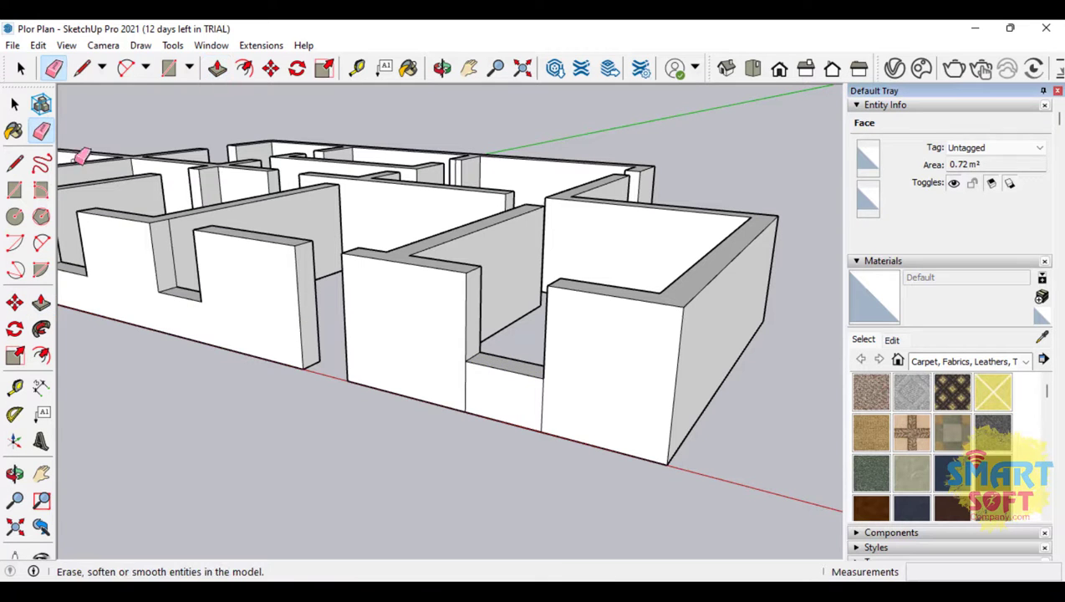
# Erase the vertical seams on the outer wall face below the corner room's window sill
pyautogui.click(54, 67)
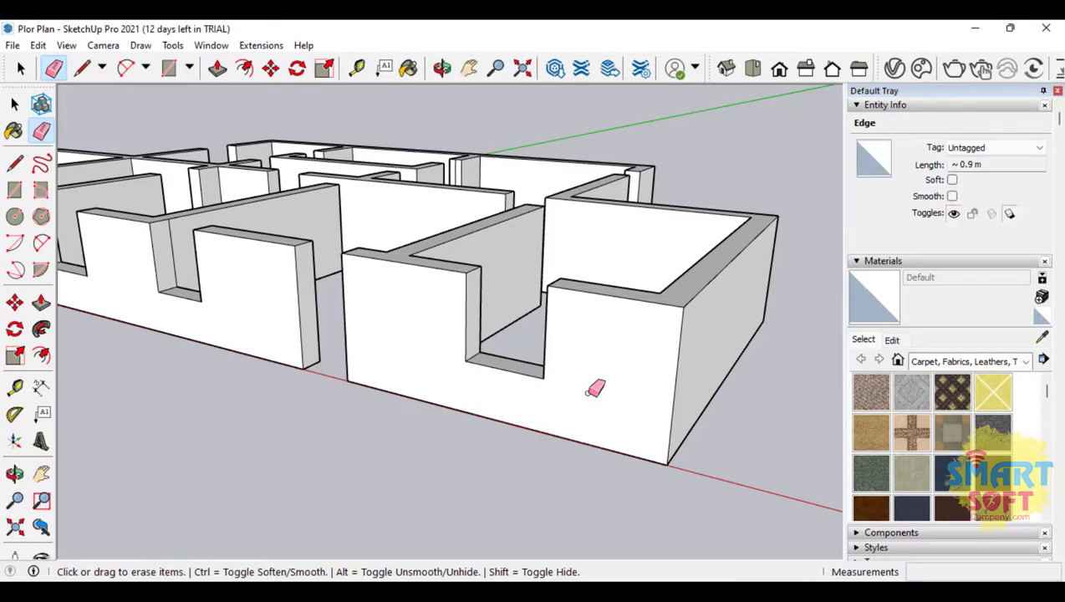
pyautogui.scroll(-5, 618, 376)
pyautogui.scroll(5, 609, 333)
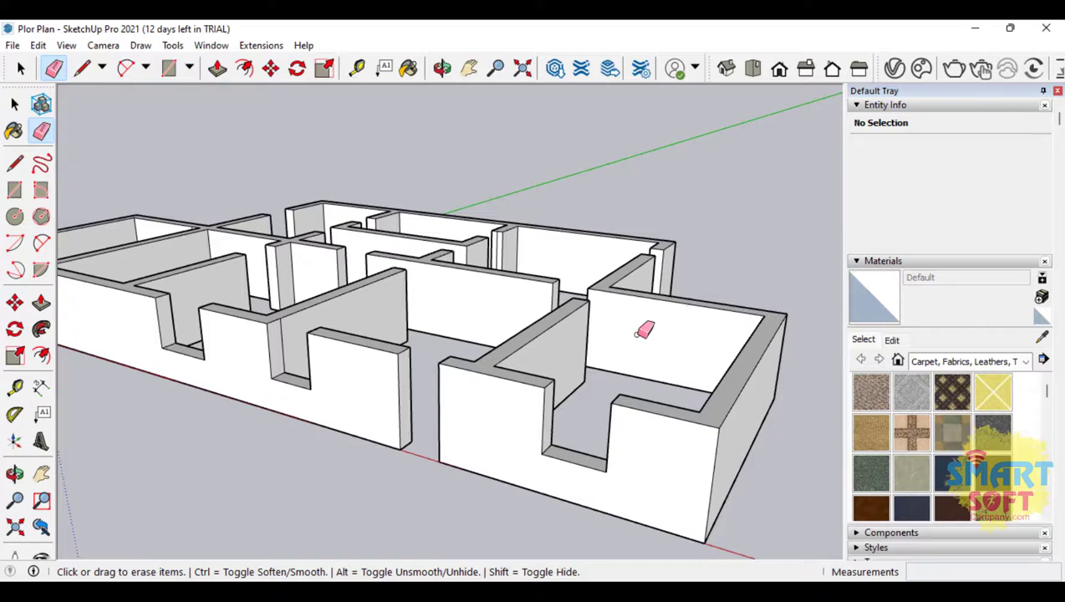
# Erase the leftover dividing lines on the base face and the jamb of the opening in the wall on the opposite side of the house
pyautogui.click(441, 67)
pyautogui.moveTo(443, 276); pyautogui.dragTo(418, 493)
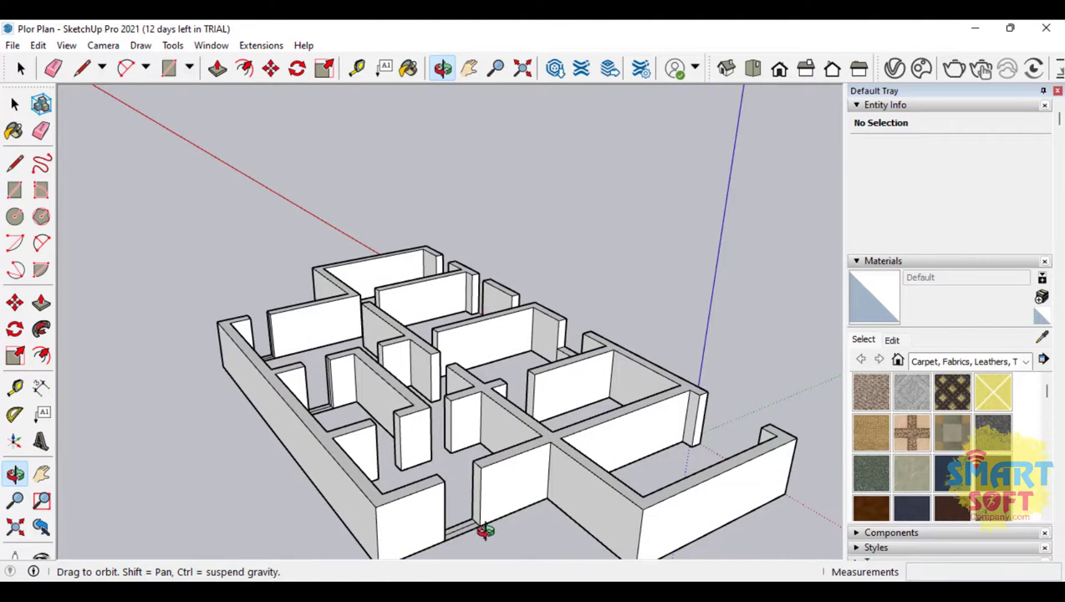
pyautogui.click(54, 67)
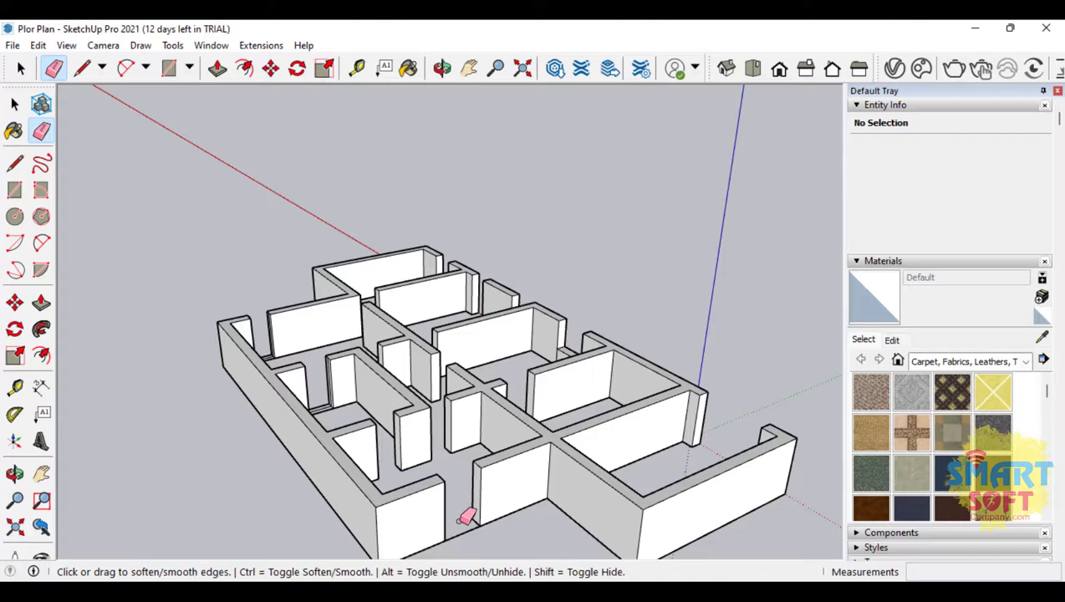
pyautogui.scroll(5, 471, 522)
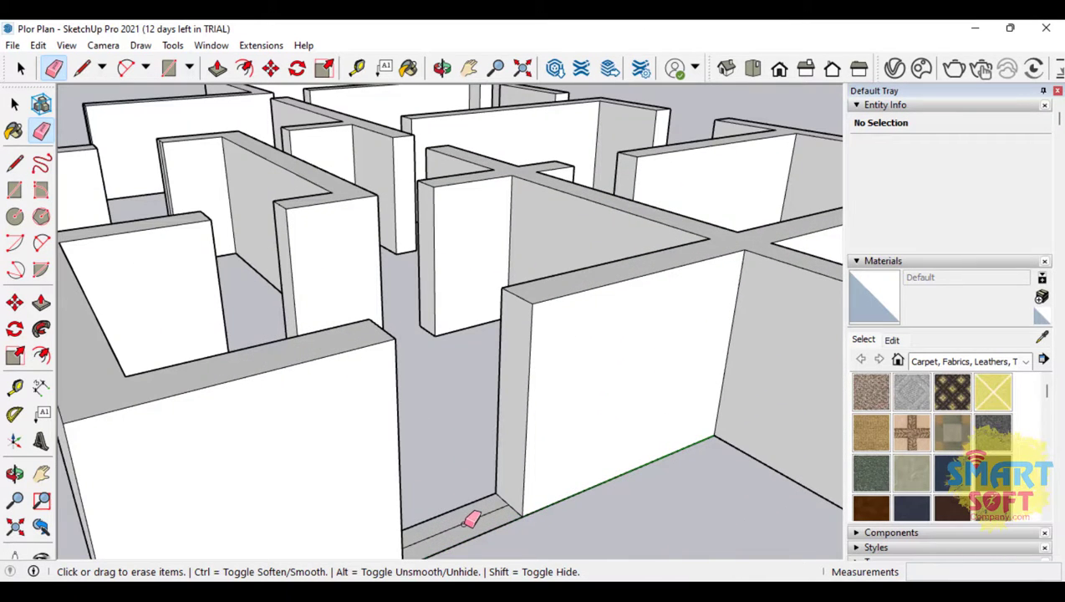
pyautogui.scroll(-3, 473, 477)
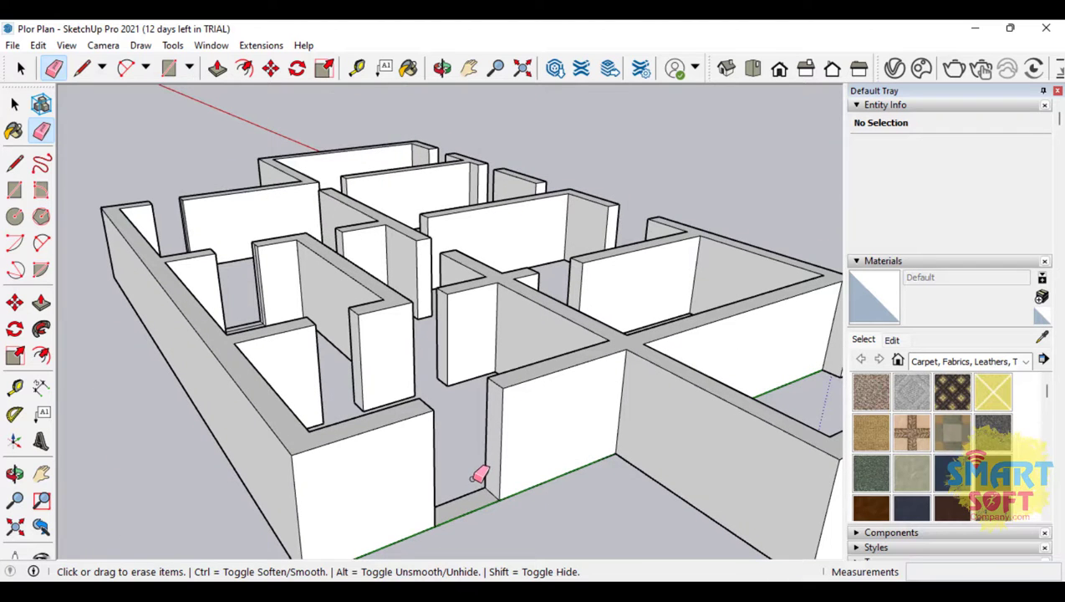
pyautogui.scroll(6, 202, 314)
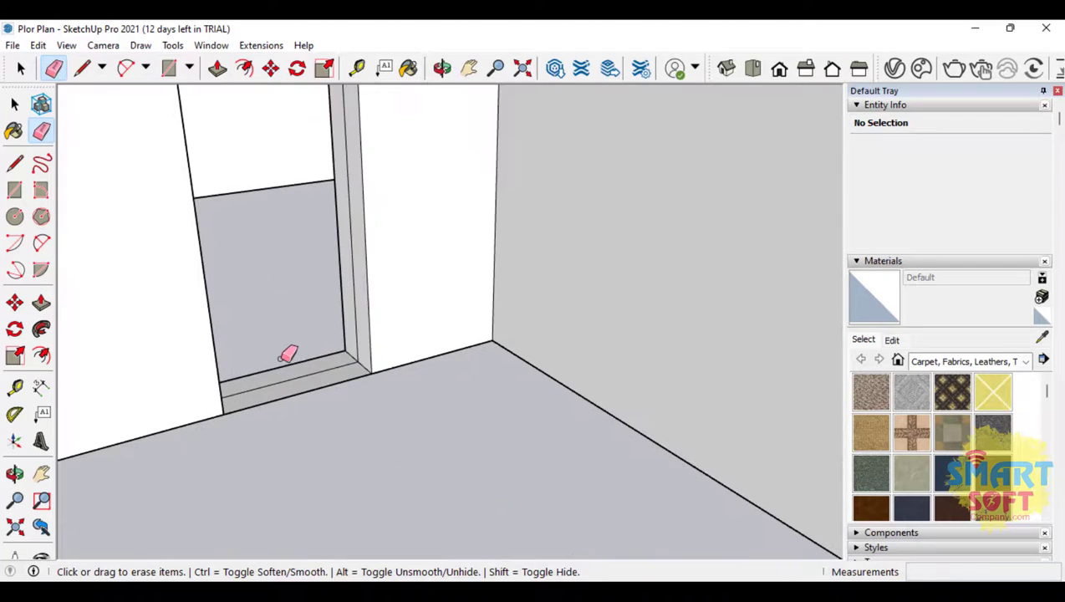
pyautogui.scroll(-5, 284, 360)
pyautogui.scroll(6, 316, 313)
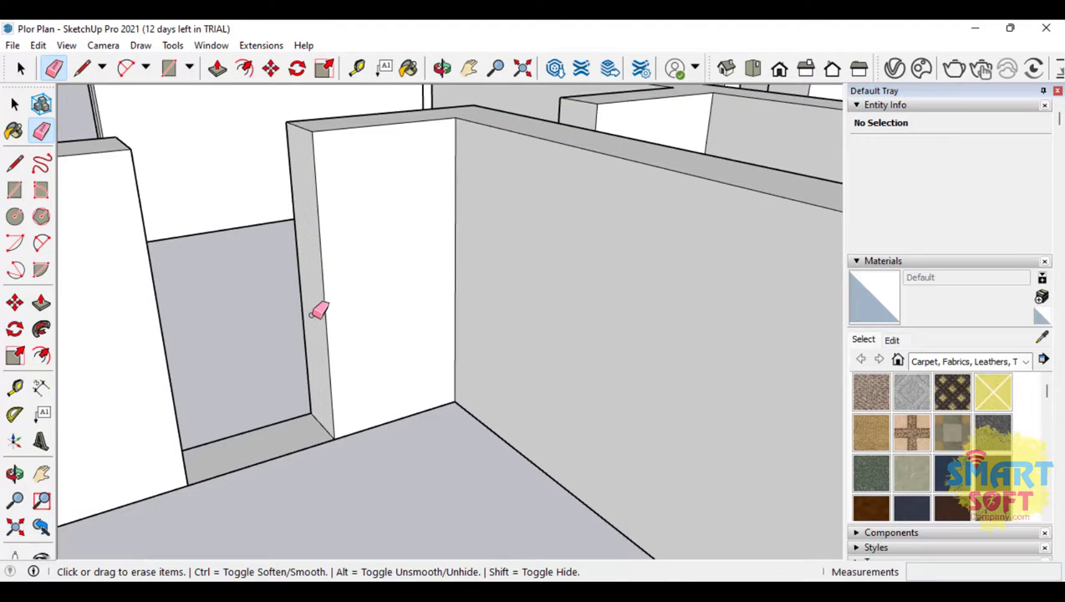
pyautogui.scroll(-5, 316, 307)
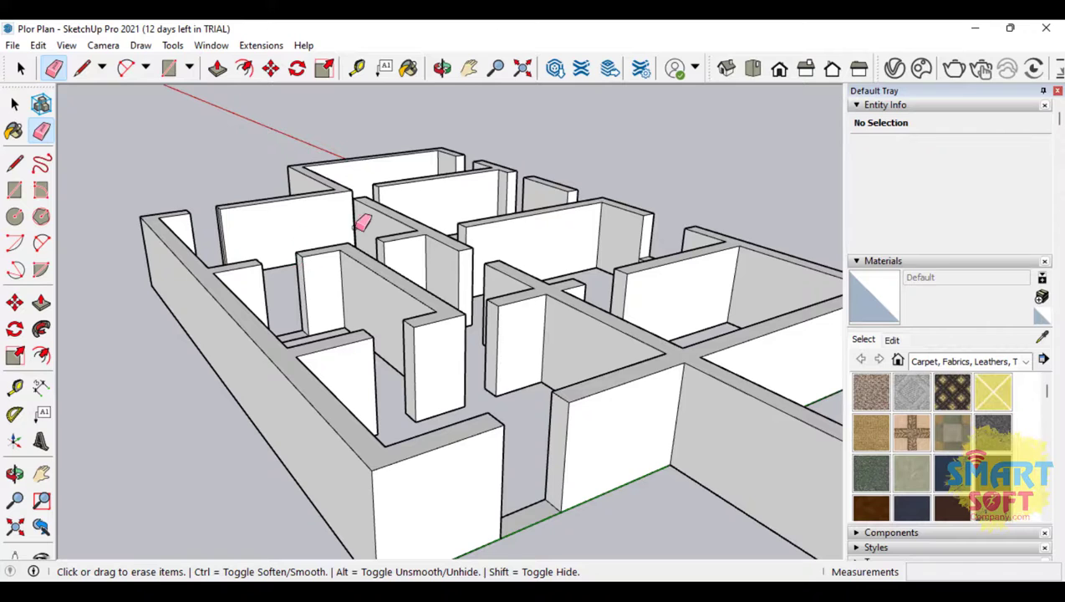
pyautogui.scroll(-5, 357, 219)
pyautogui.scroll(5, 413, 223)
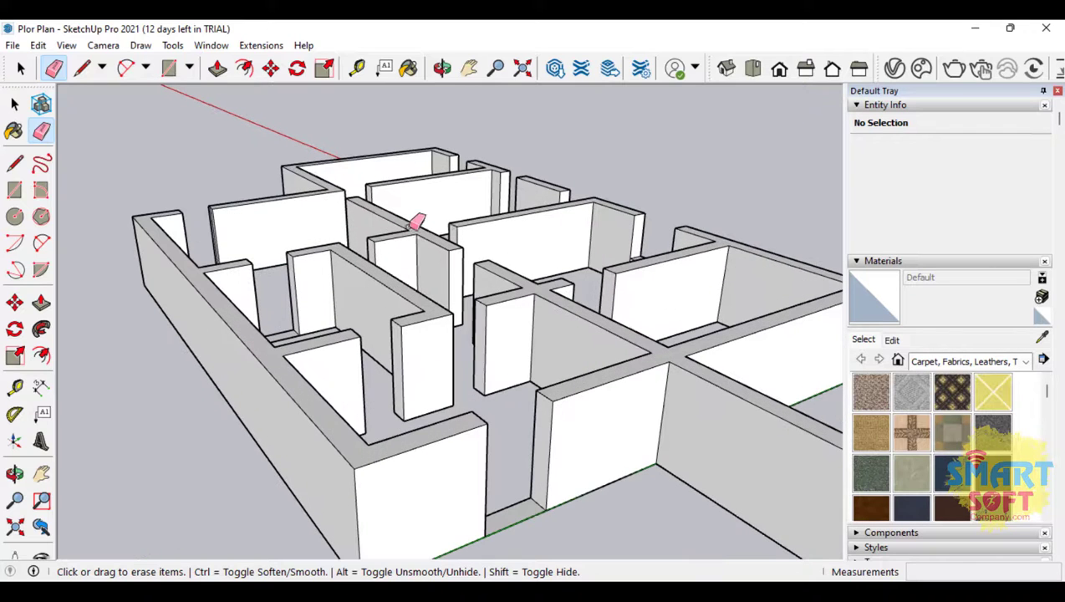
# Raise the base faces of the end-wall opening and the small room's opening by the long outer wall to about 0.9 m, level with existing sills
pyautogui.click(443, 68)
pyautogui.moveTo(468, 129); pyautogui.dragTo(530, 199)
pyautogui.scroll(1, 530, 199)
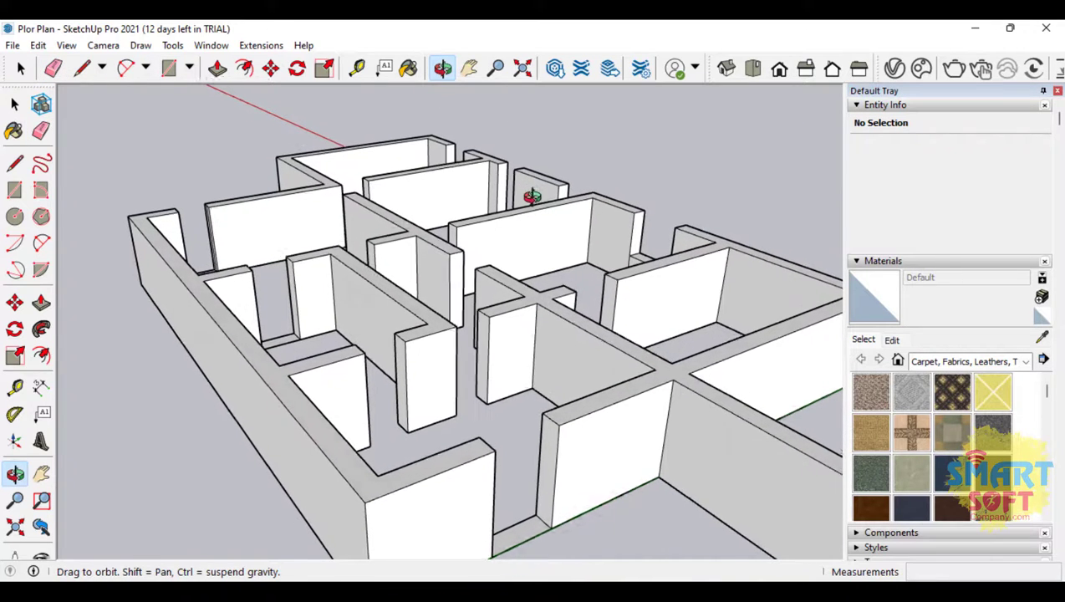
pyautogui.click(217, 68)
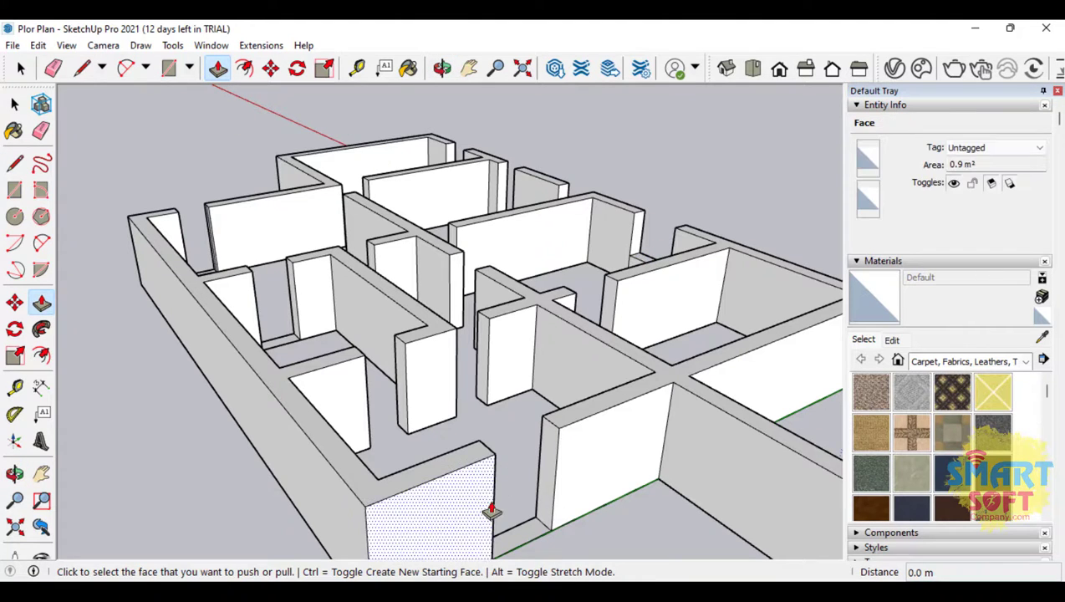
pyautogui.click(513, 535)
pyautogui.click(639, 259)
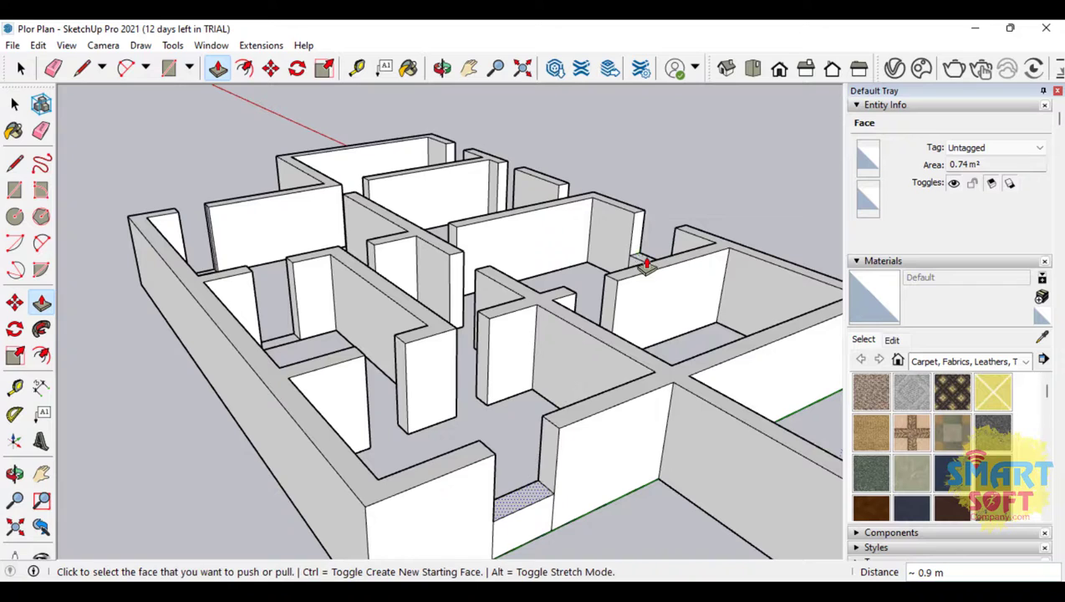
pyautogui.click(293, 347)
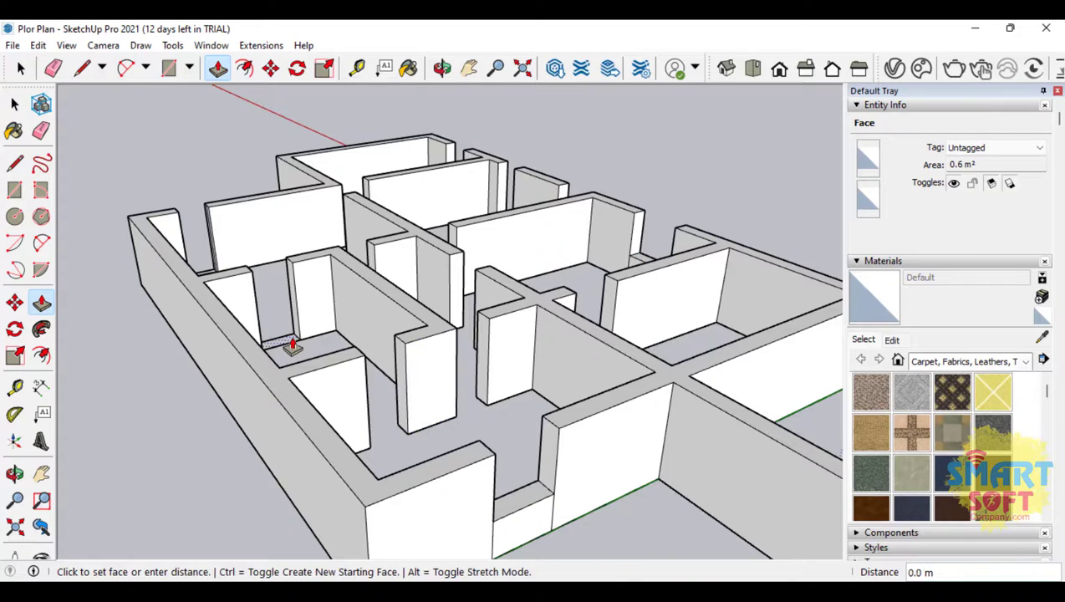
pyautogui.click(636, 263)
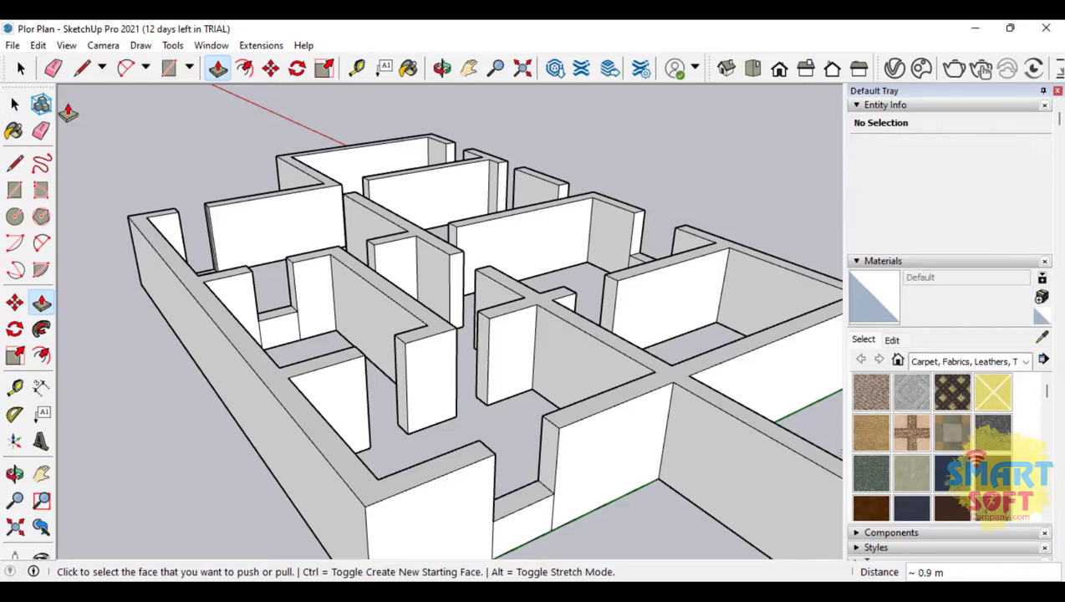
# Erase the vertical seams on the wall faces below the two newly raised sills
pyautogui.click(54, 67)
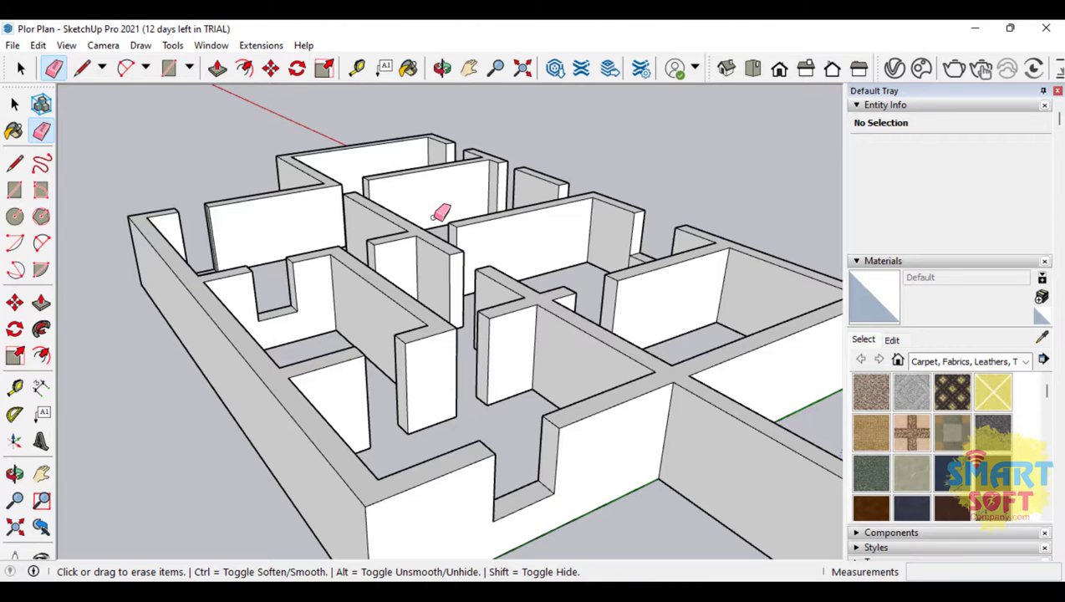
pyautogui.click(442, 68)
pyautogui.moveTo(506, 269); pyautogui.dragTo(492, 224)
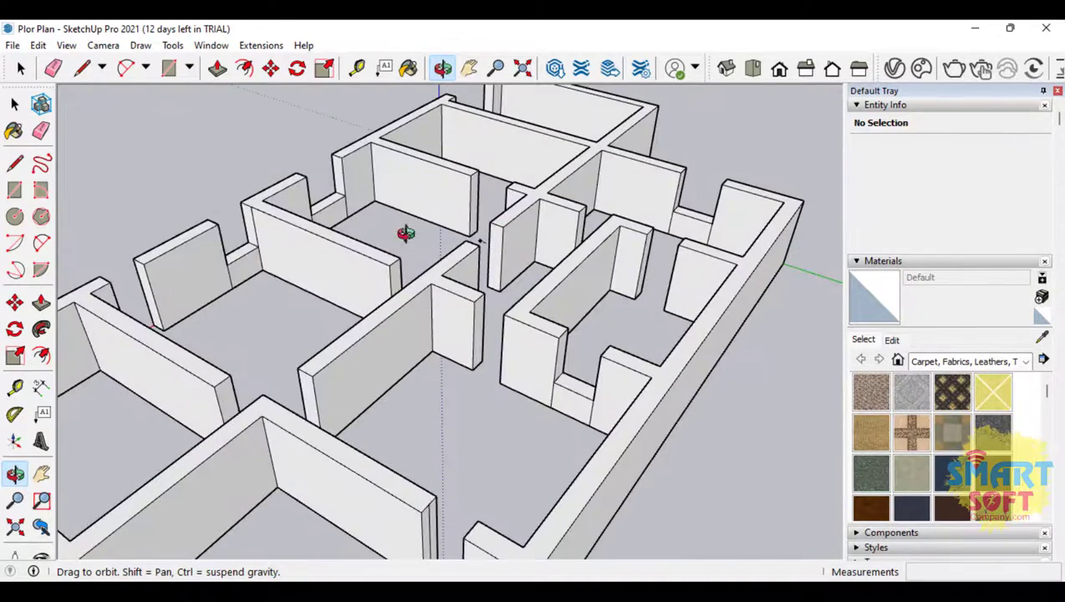
pyautogui.scroll(-3, 455, 215)
pyautogui.scroll(6, 244, 305)
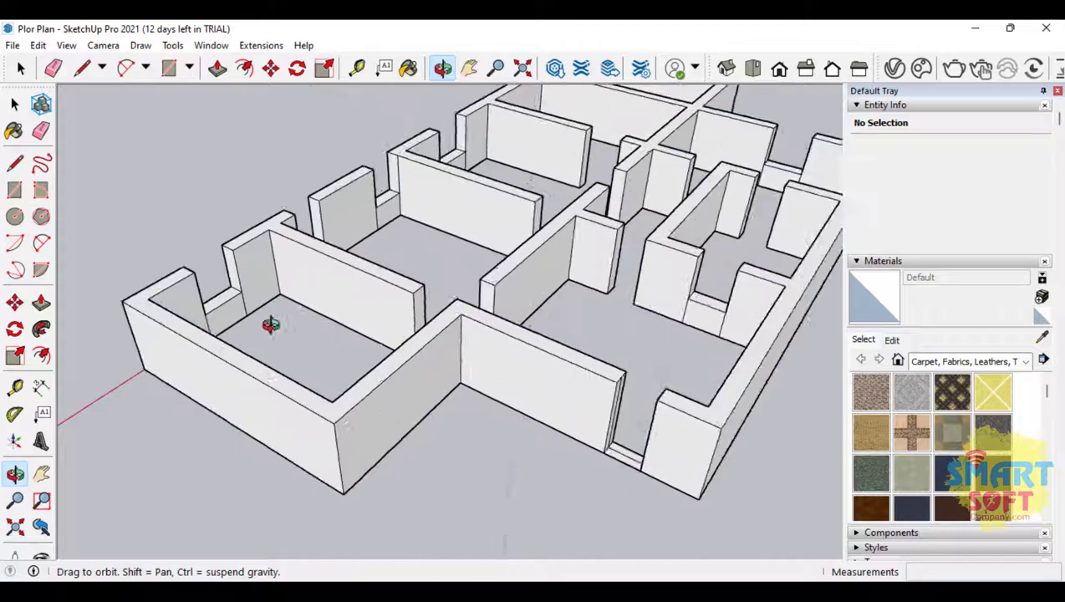
# Erase the remaining seams below the sills on the inner wall faces and the dividing line across the base of the opening beside the outer corner
pyautogui.click(54, 68)
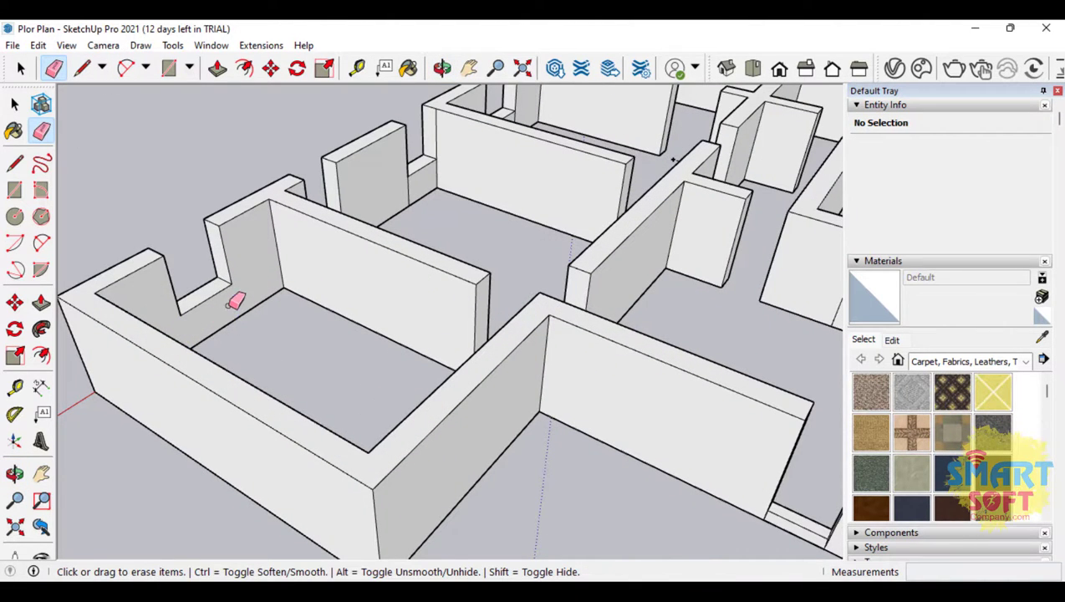
pyautogui.scroll(-5, 134, 209)
pyautogui.scroll(3, 134, 209)
pyautogui.scroll(4, 536, 401)
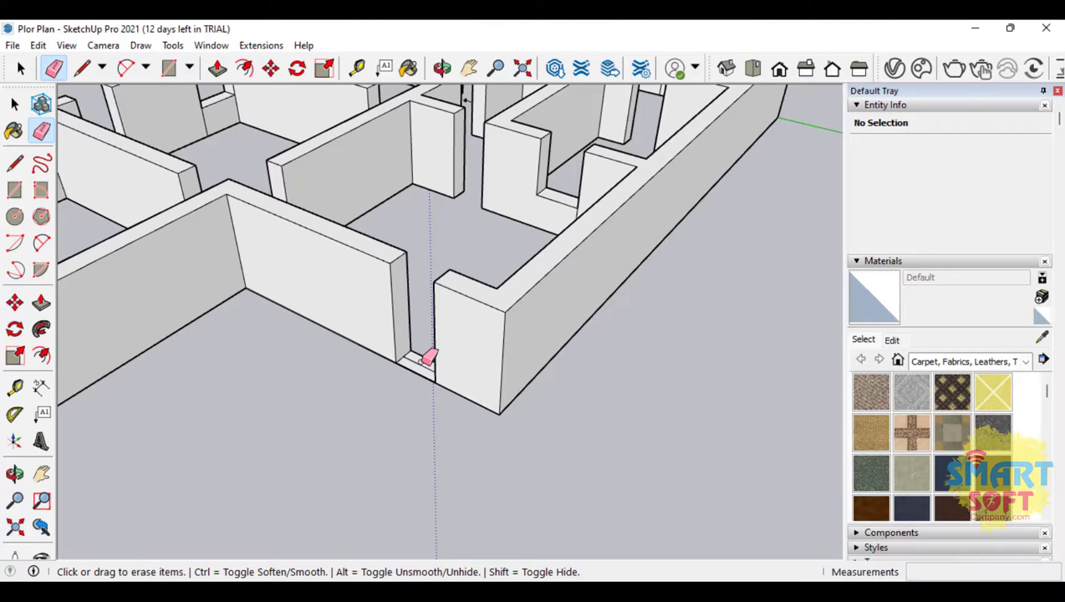
# Raise the base face of the opening beside the outer corner to about 0.9 m and erase the seams on the wall below it
pyautogui.click(15, 303)
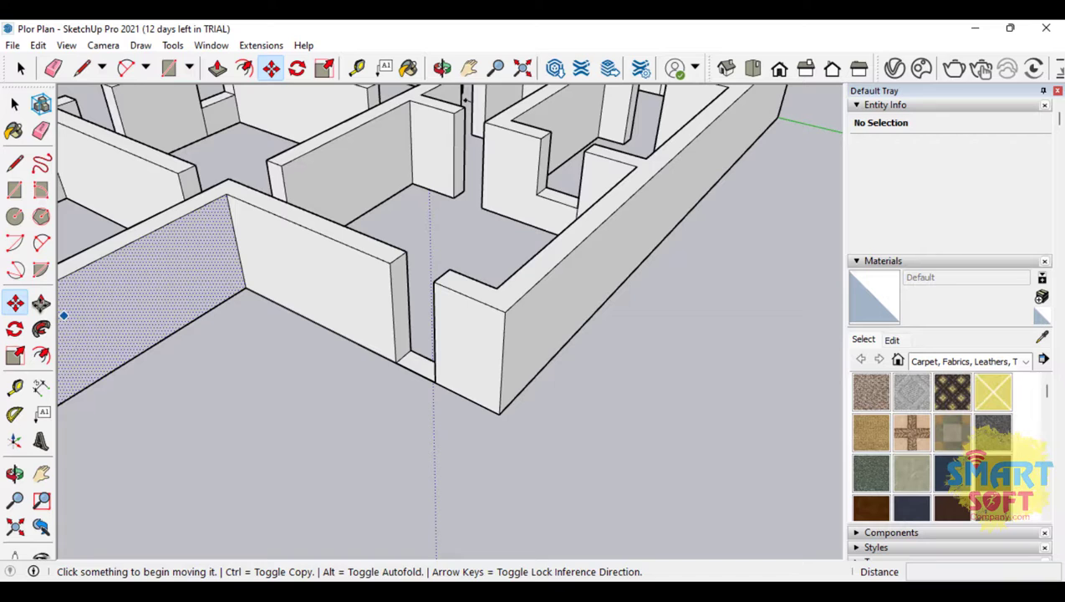
pyautogui.click(41, 302)
pyautogui.click(407, 366)
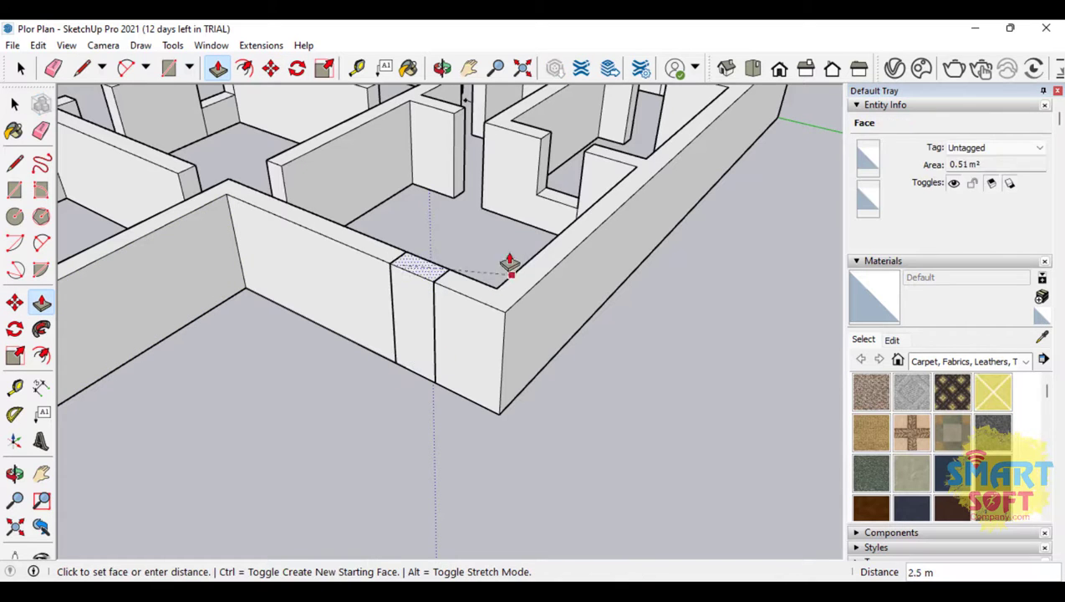
pyautogui.click(566, 209)
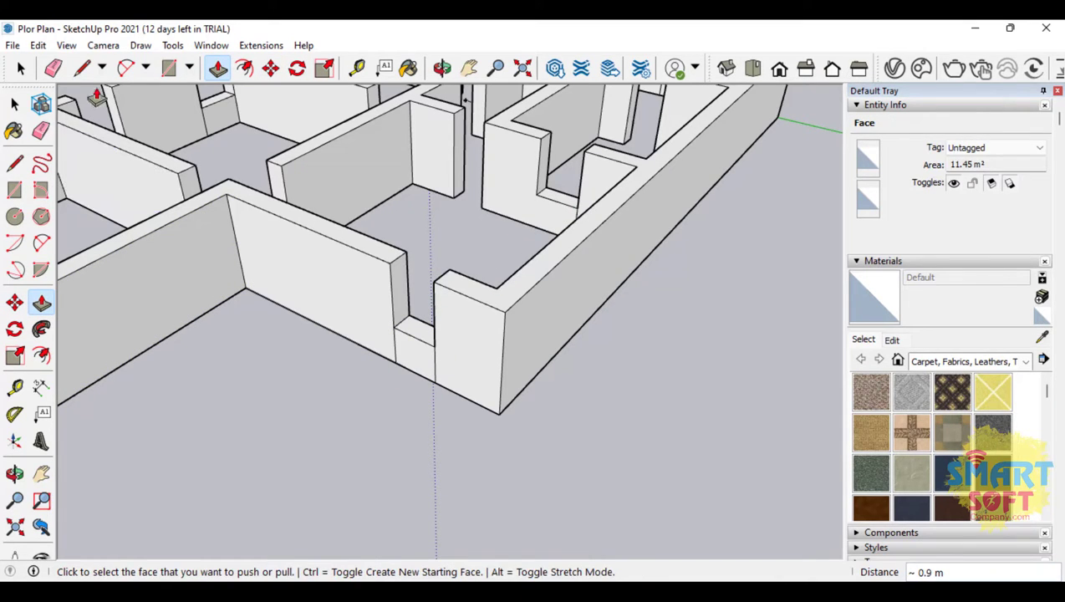
pyautogui.click(53, 68)
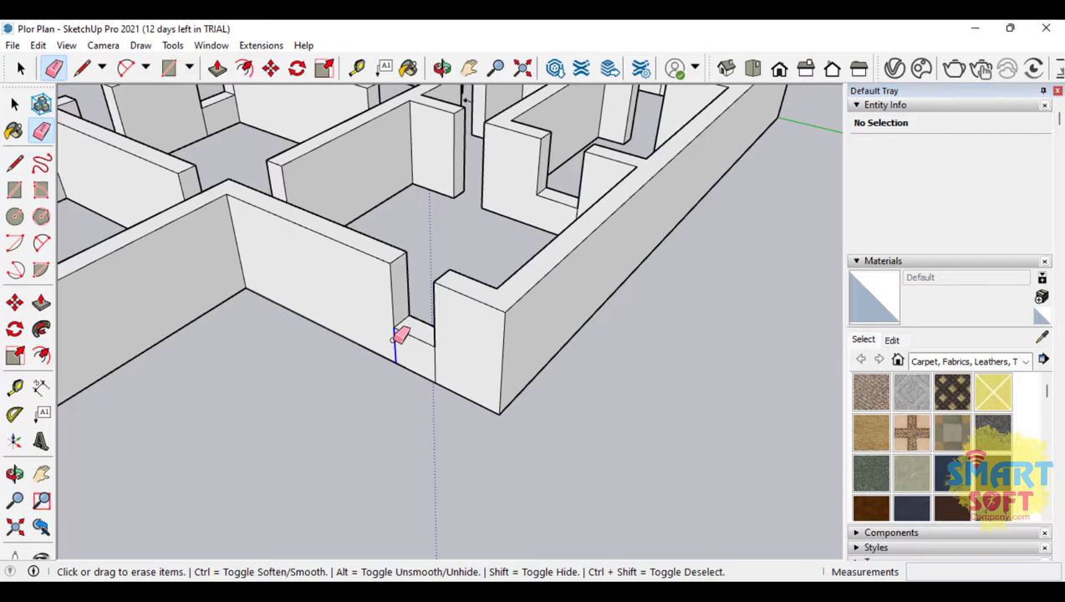
pyautogui.scroll(-5, 501, 345)
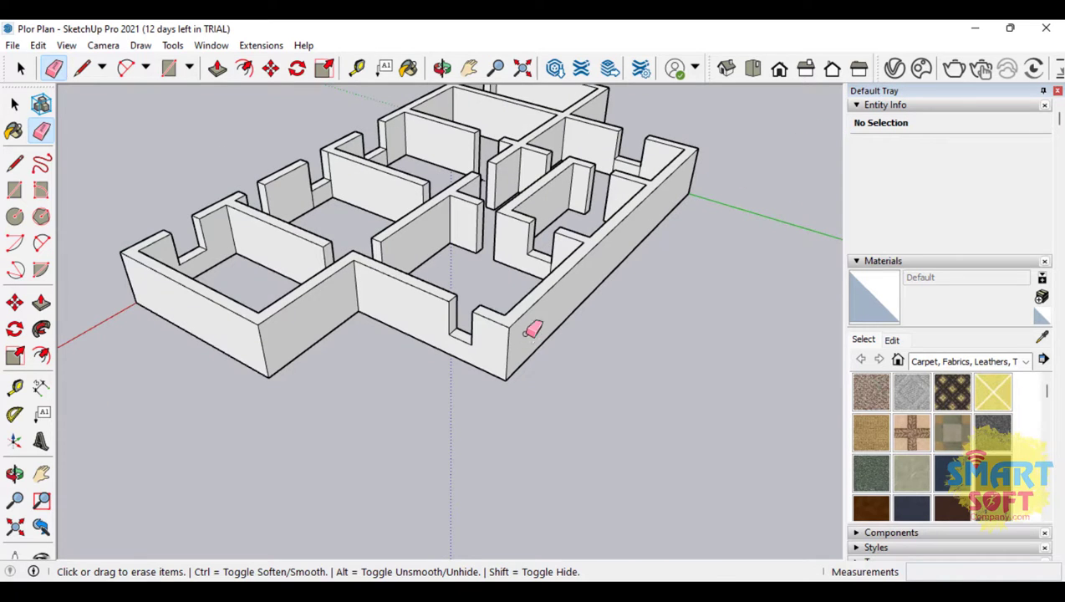
# Select all the walls of the house and make them a single group
pyautogui.click(442, 68)
pyautogui.moveTo(399, 300); pyautogui.dragTo(522, 350)
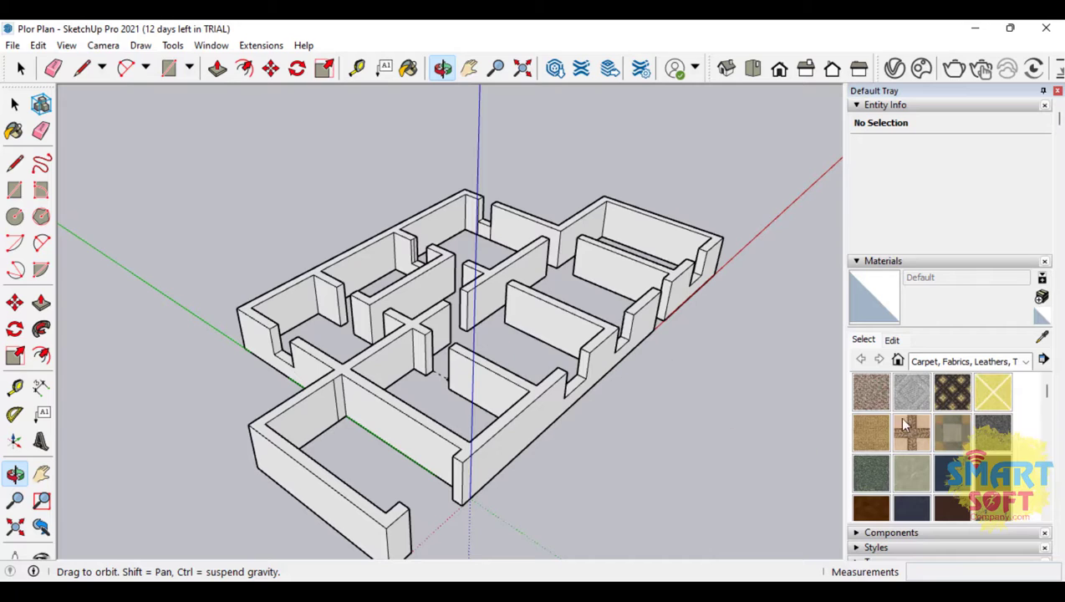
pyautogui.moveTo(536, 311); pyautogui.dragTo(451, 249)
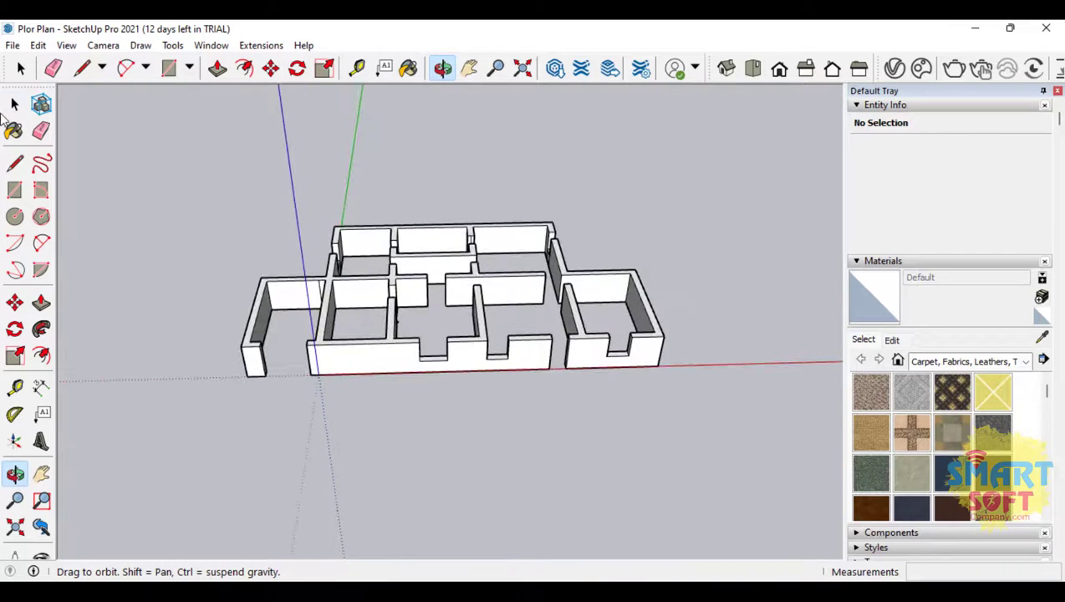
pyautogui.press('space')
pyautogui.moveTo(178, 174); pyautogui.dragTo(635, 457)
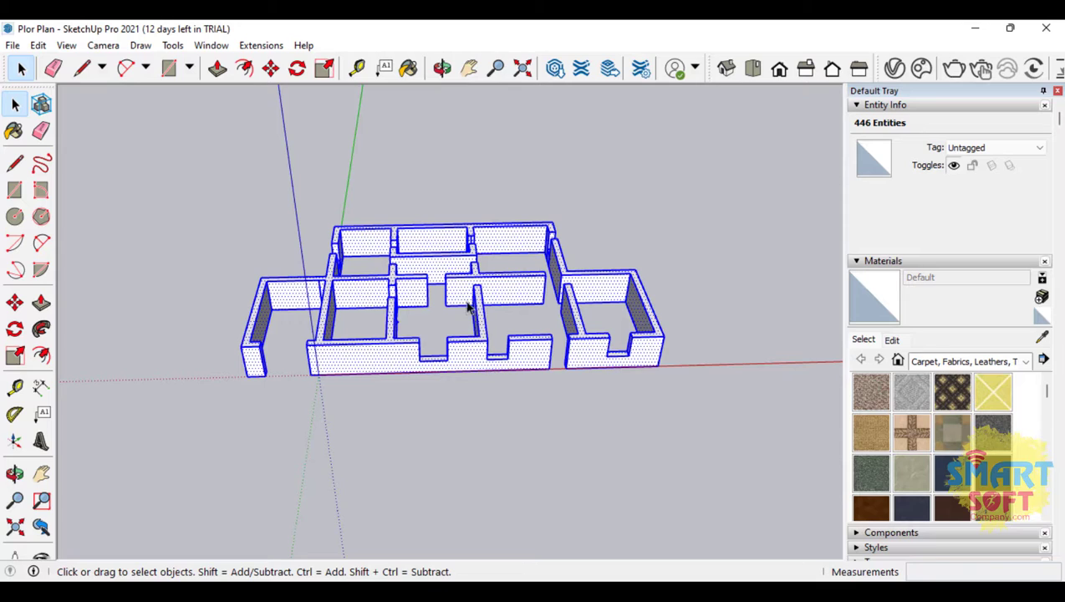
pyautogui.click(38, 46)
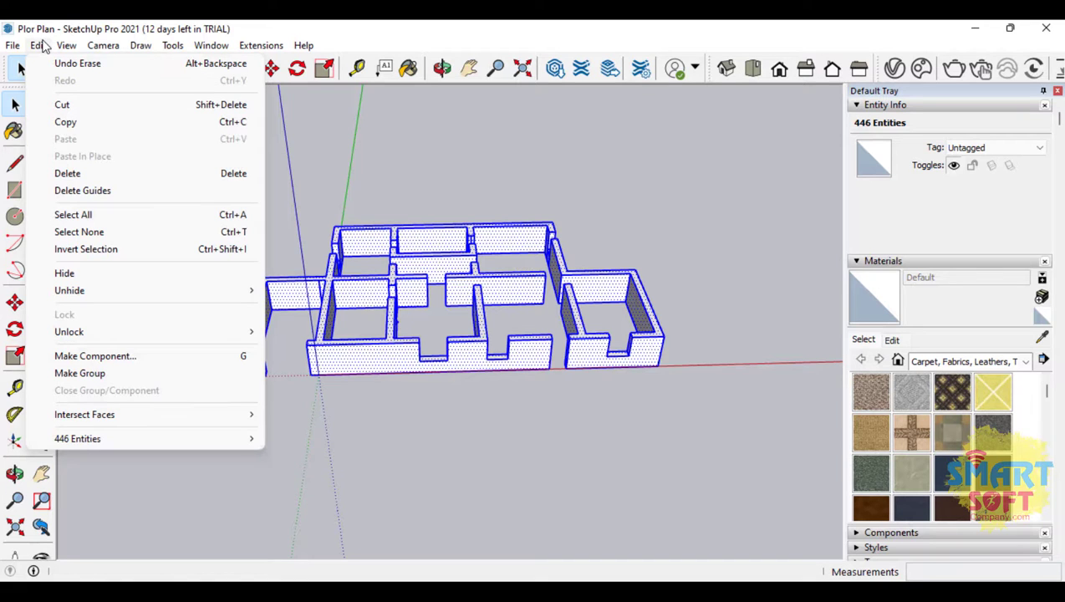
pyautogui.click(175, 373)
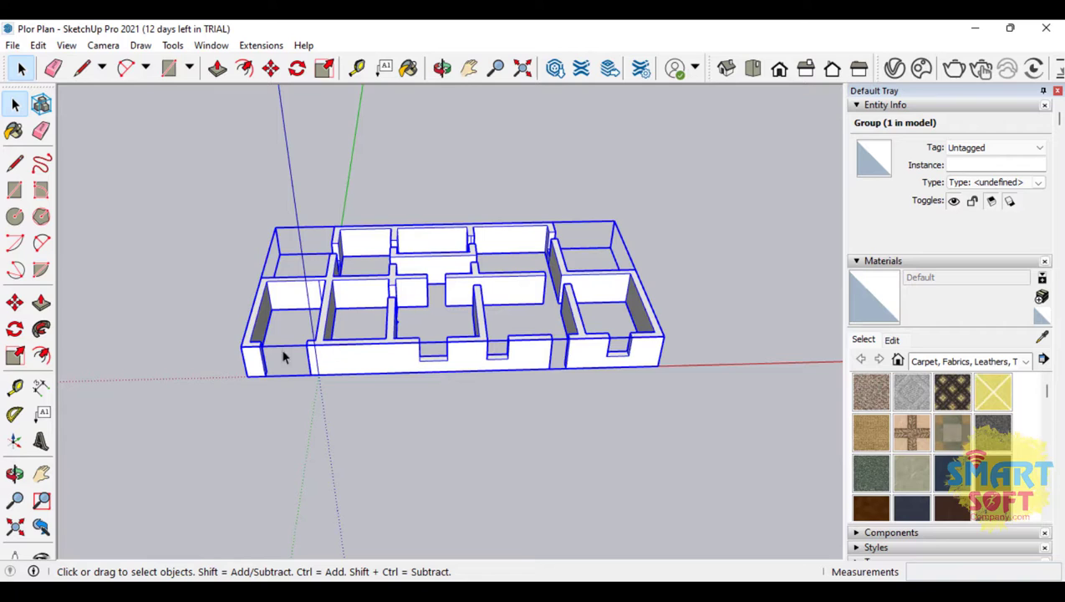
pyautogui.hotkey('ctrl', 'z')
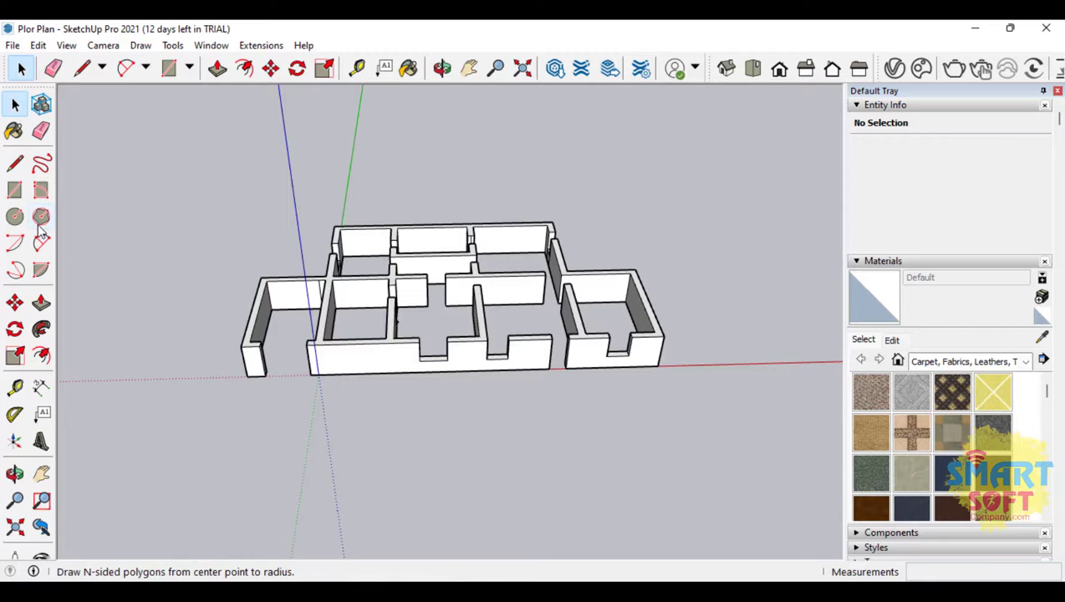
# Draw a rectangular floor face about 29.3 m by 23.7 m on the ground beneath the whole house
pyautogui.click(14, 191)
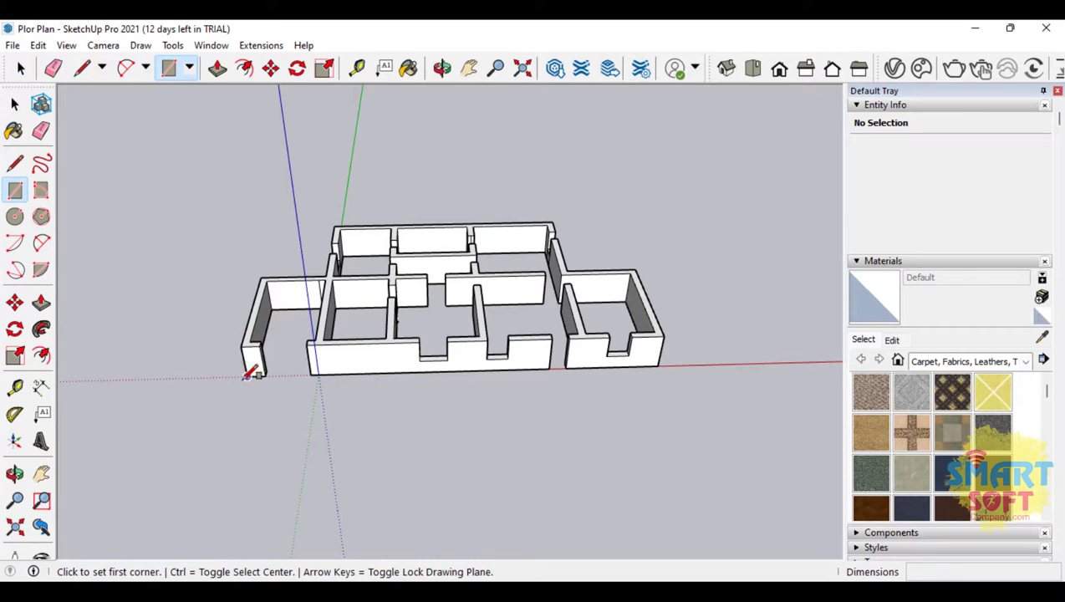
pyautogui.click(224, 425)
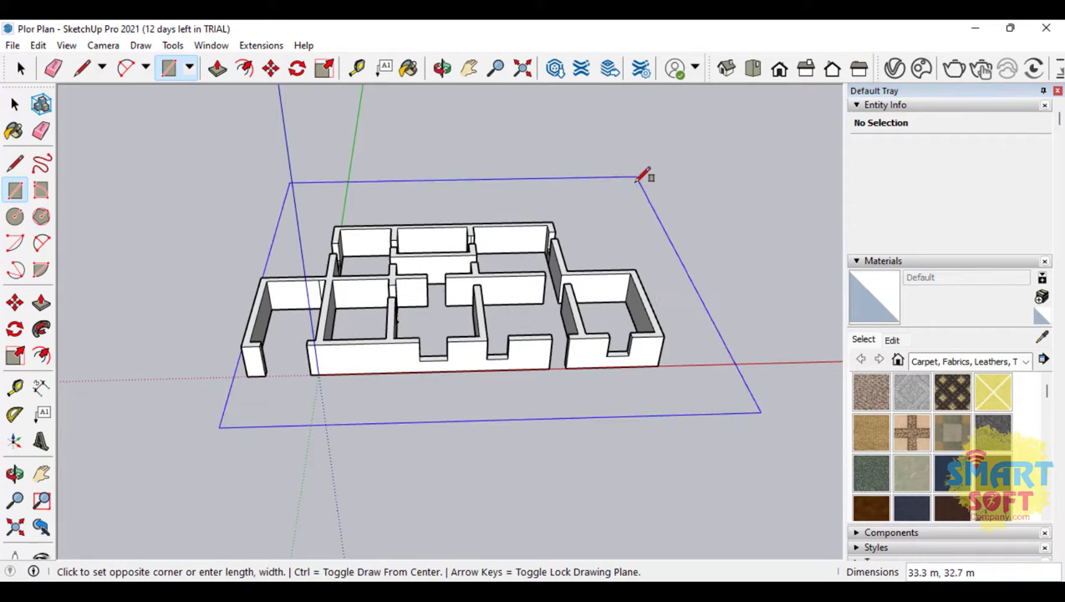
pyautogui.click(623, 218)
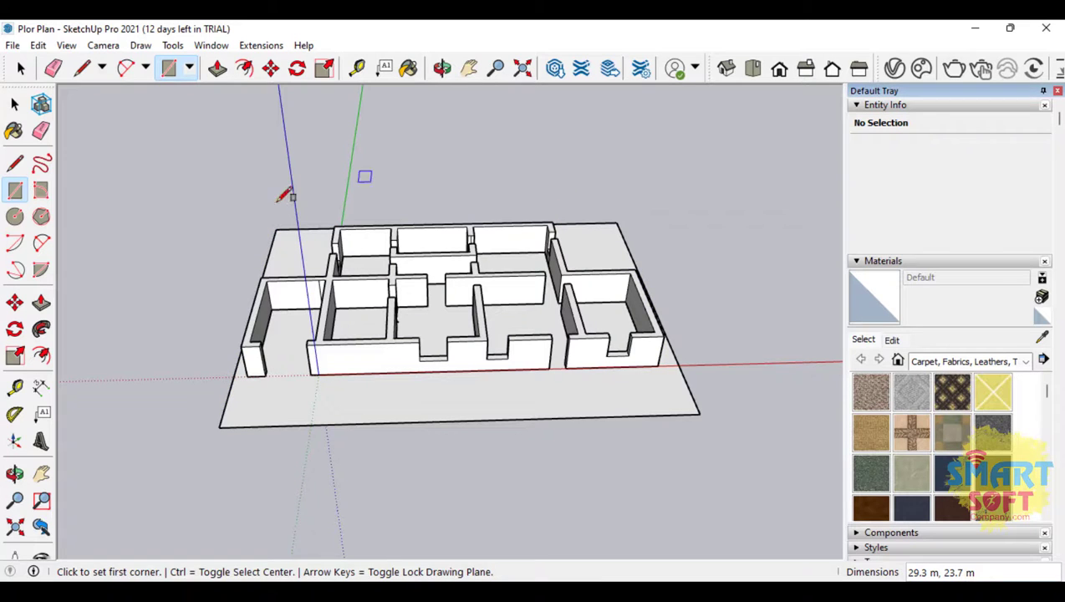
pyautogui.click(16, 103)
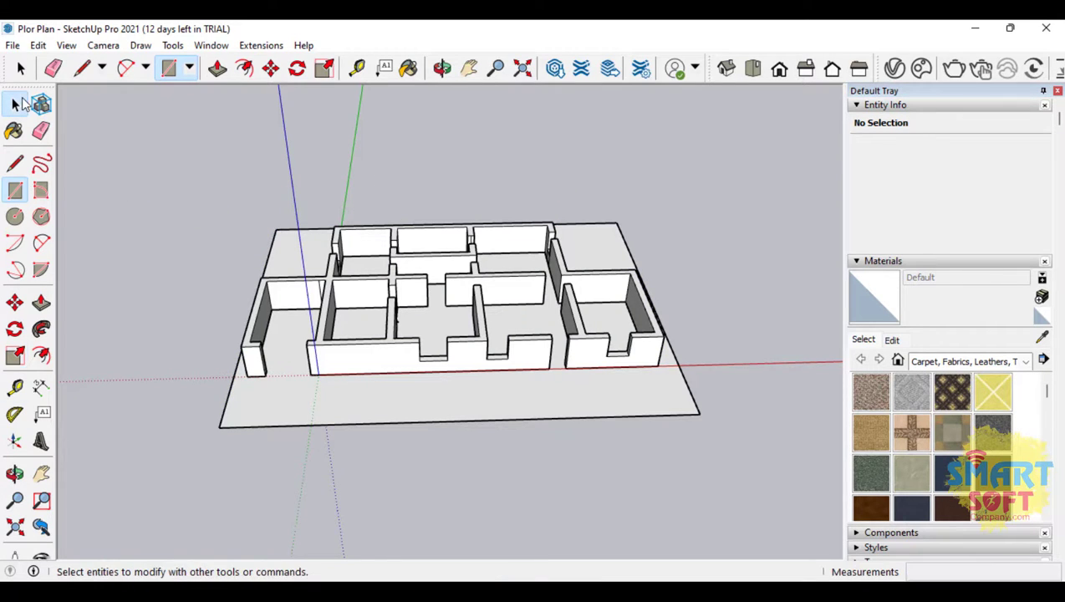
pyautogui.click(529, 303)
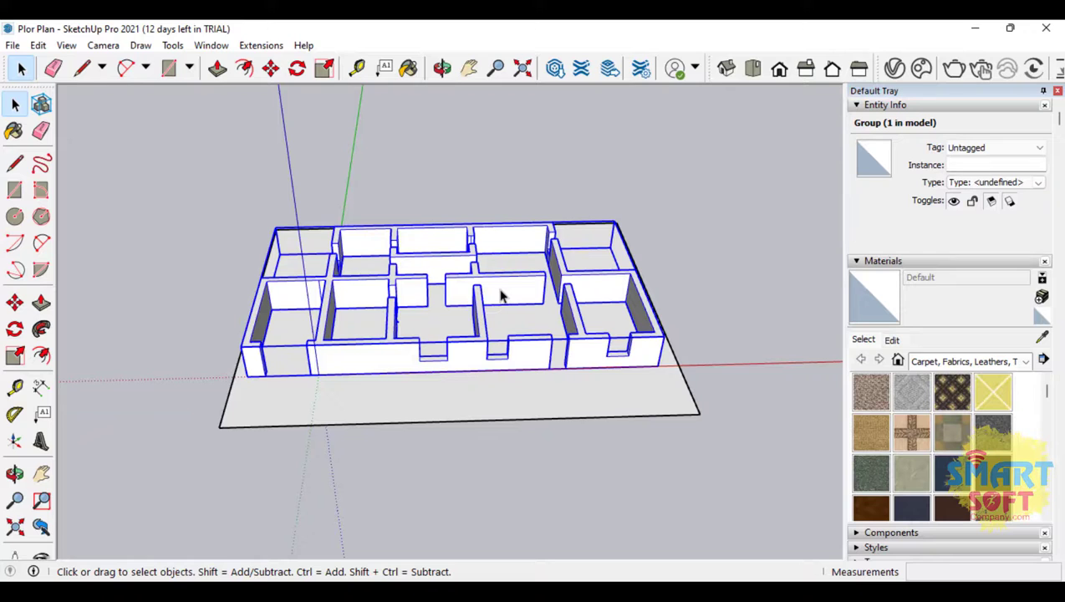
pyautogui.scroll(-2, 564, 409)
pyautogui.scroll(4, 310, 359)
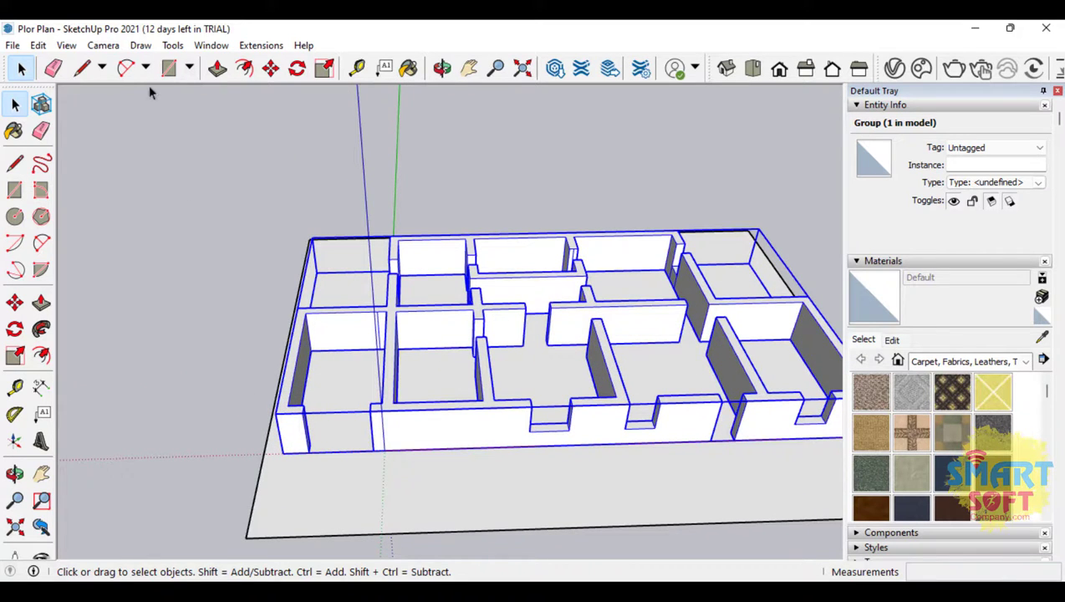
pyautogui.click(271, 70)
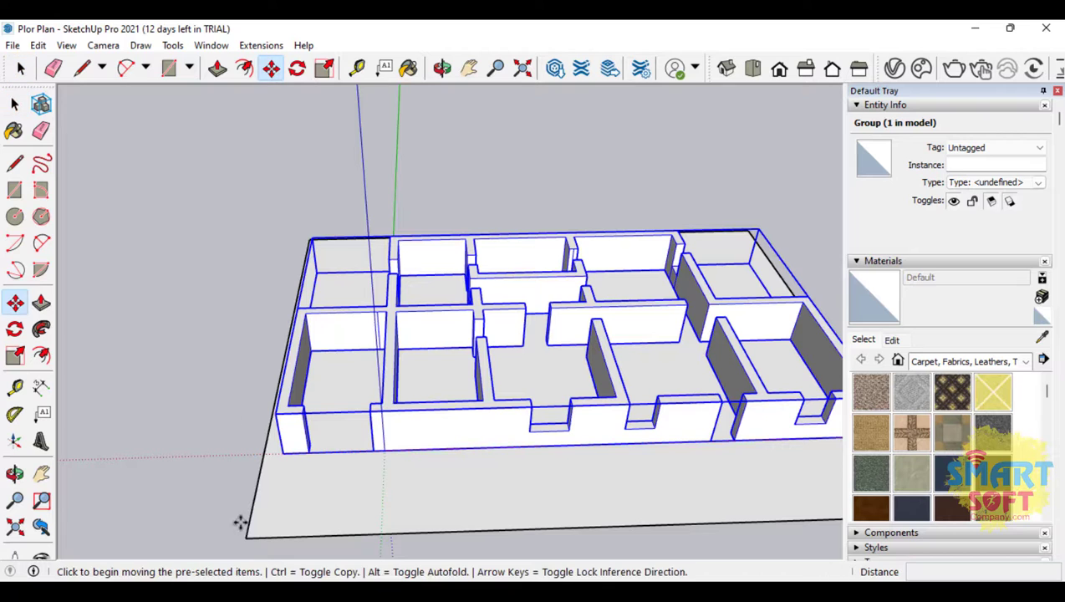
pyautogui.click(257, 481)
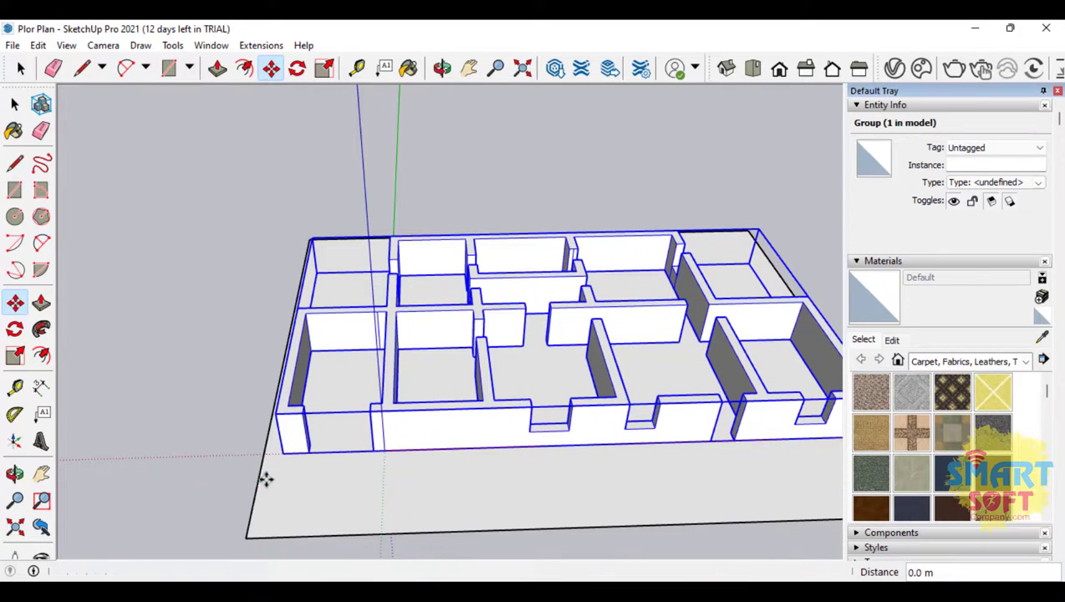
pyautogui.click(264, 478)
# Try to shift the floor face about 2.1 m outward along the red axis, then undo the move
pyautogui.click(14, 103)
pyautogui.doubleClick(395, 458)
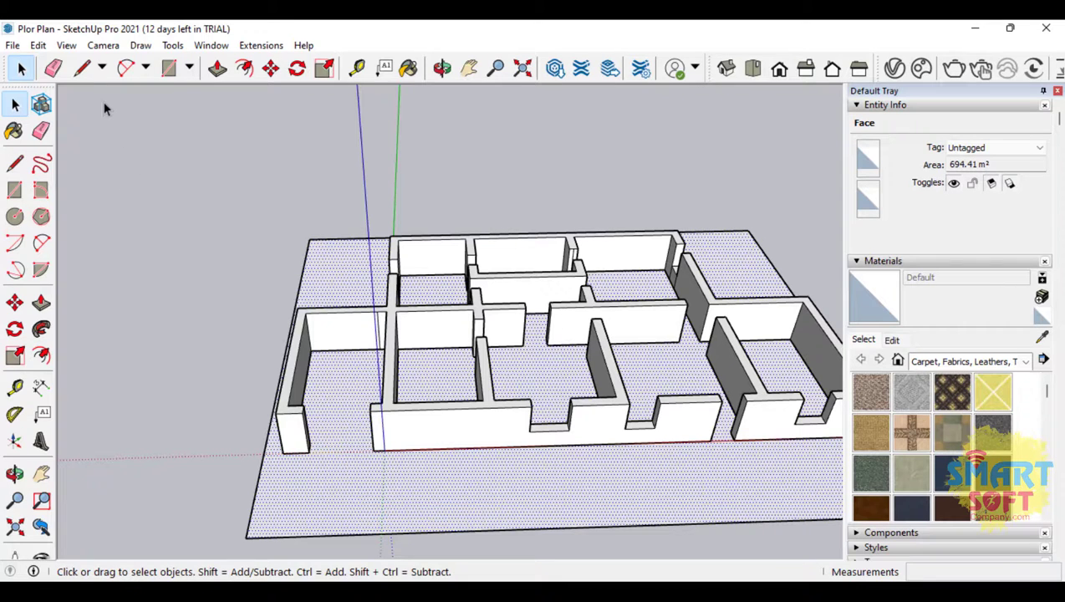
pyautogui.click(14, 301)
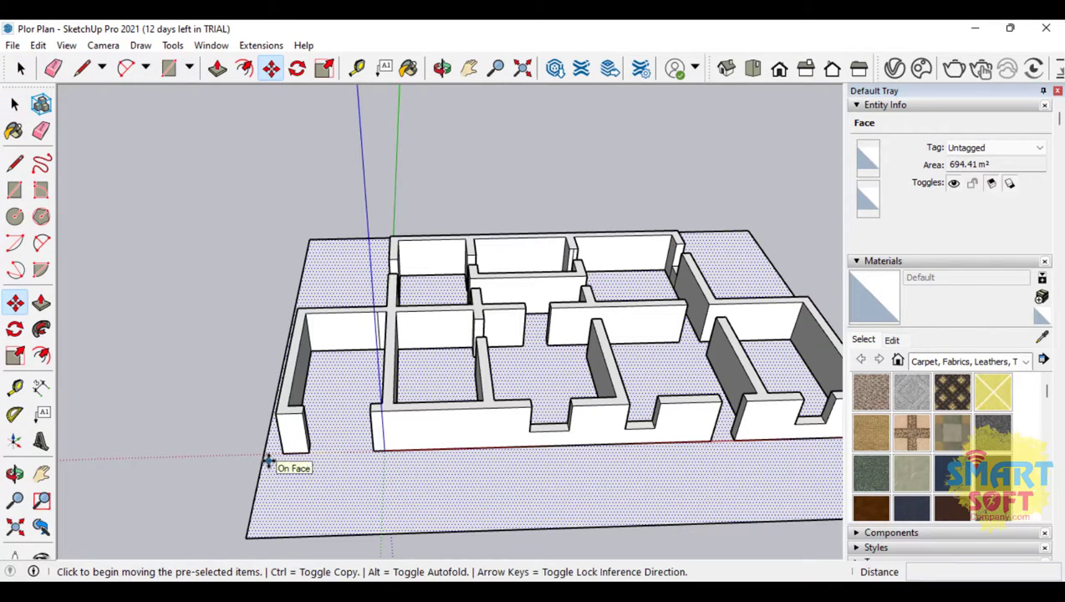
pyautogui.click(264, 457)
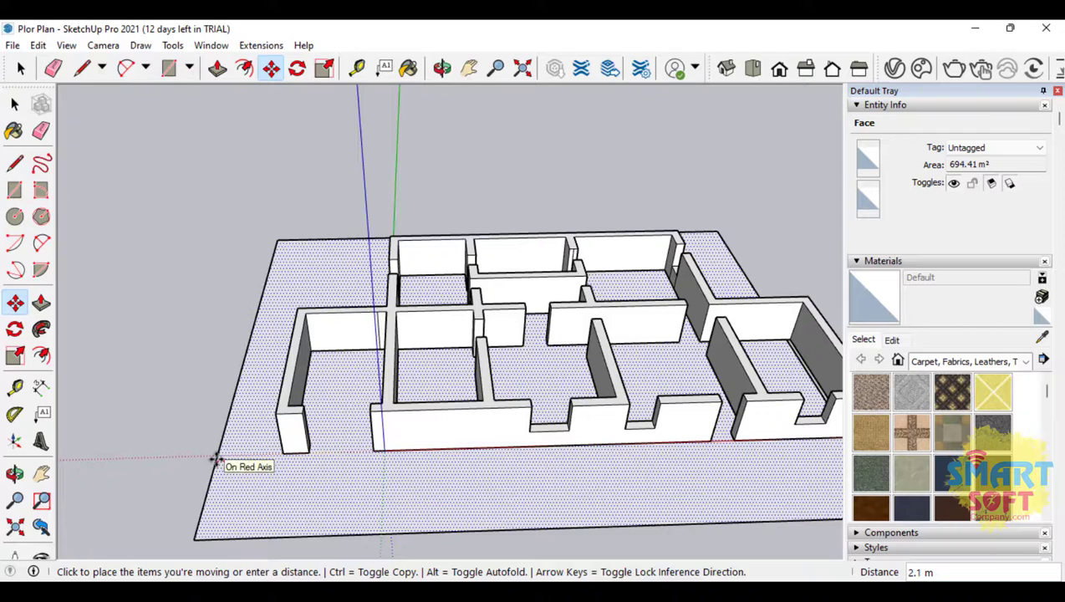
pyautogui.click(216, 458)
pyautogui.hotkey('ctrl', 'z')
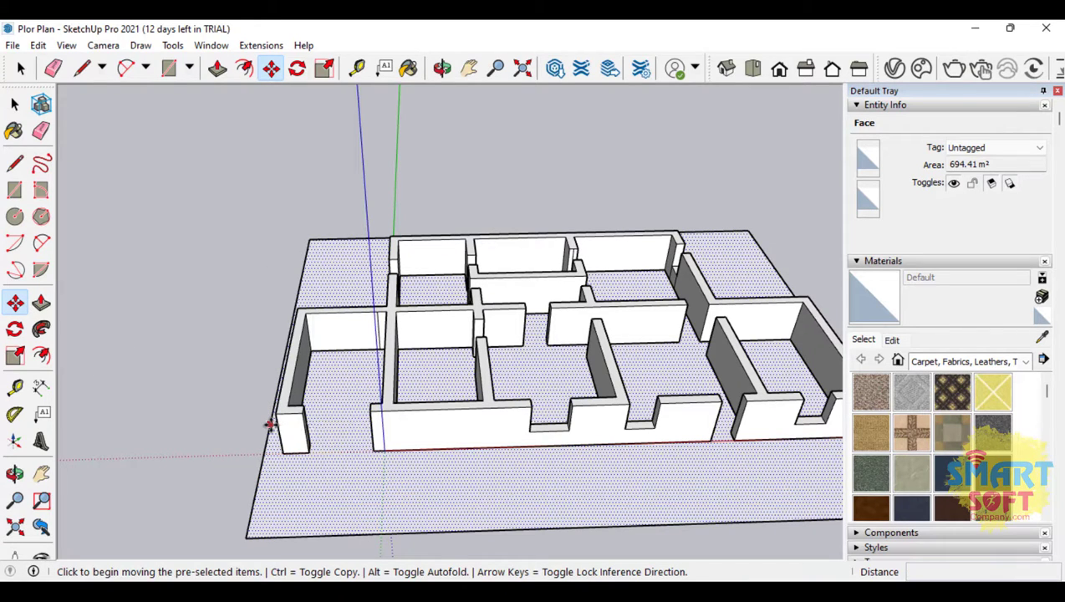
pyautogui.click(269, 424)
pyautogui.press('Escape')
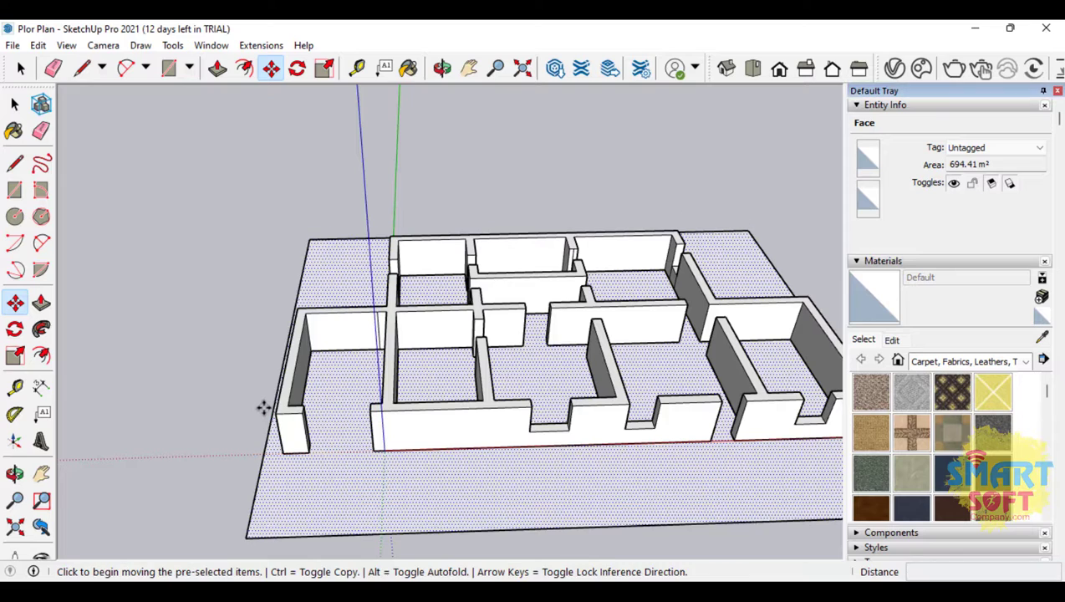
pyautogui.click(14, 103)
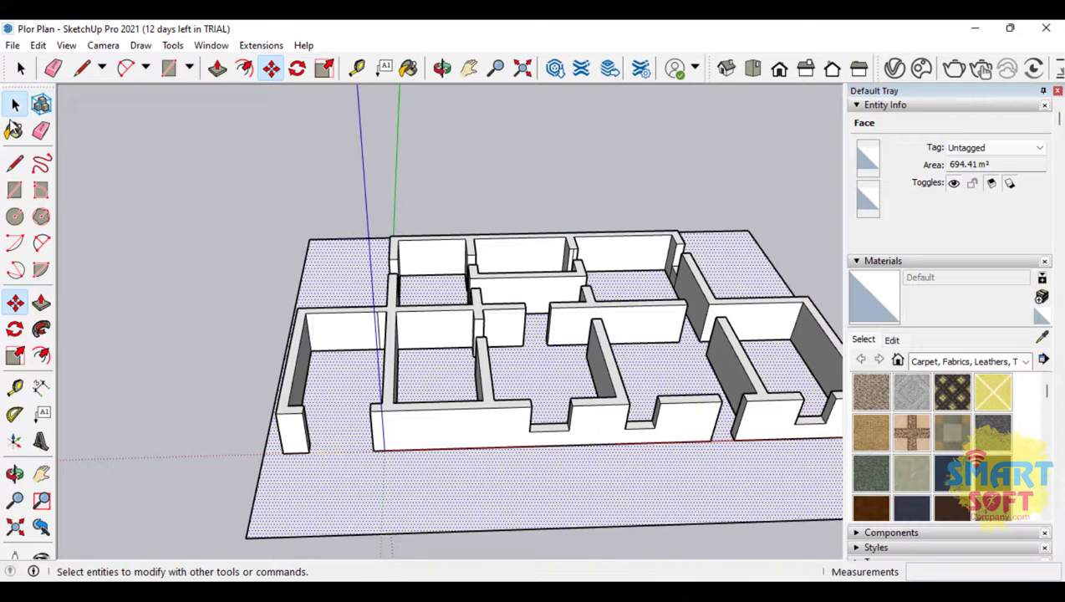
# Move the floor's short side edge nearest the protruding corner room outward about 2.0 m
pyautogui.click(255, 499)
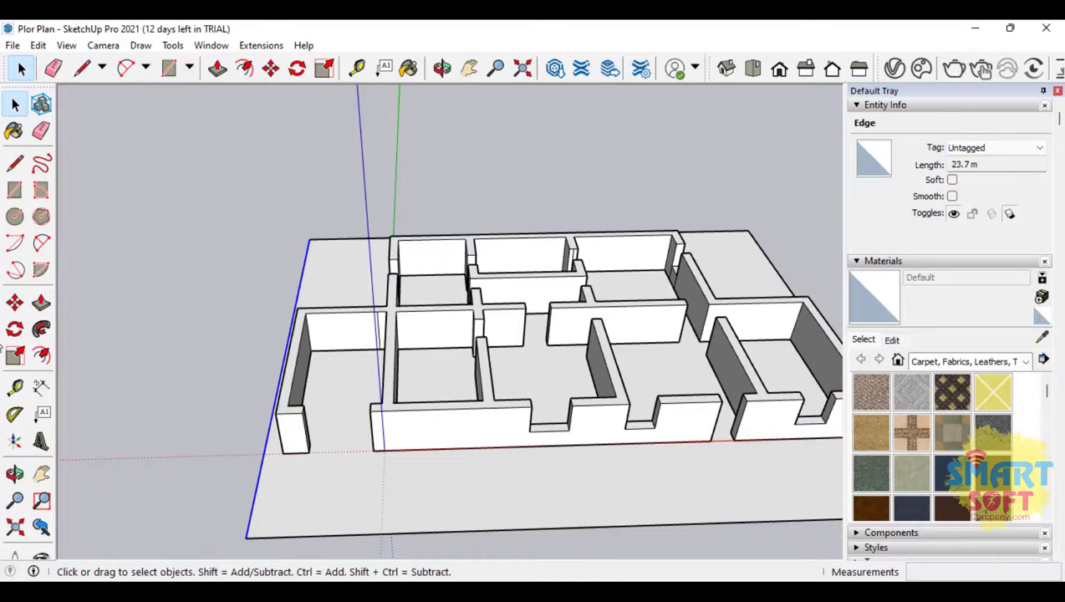
pyautogui.click(15, 301)
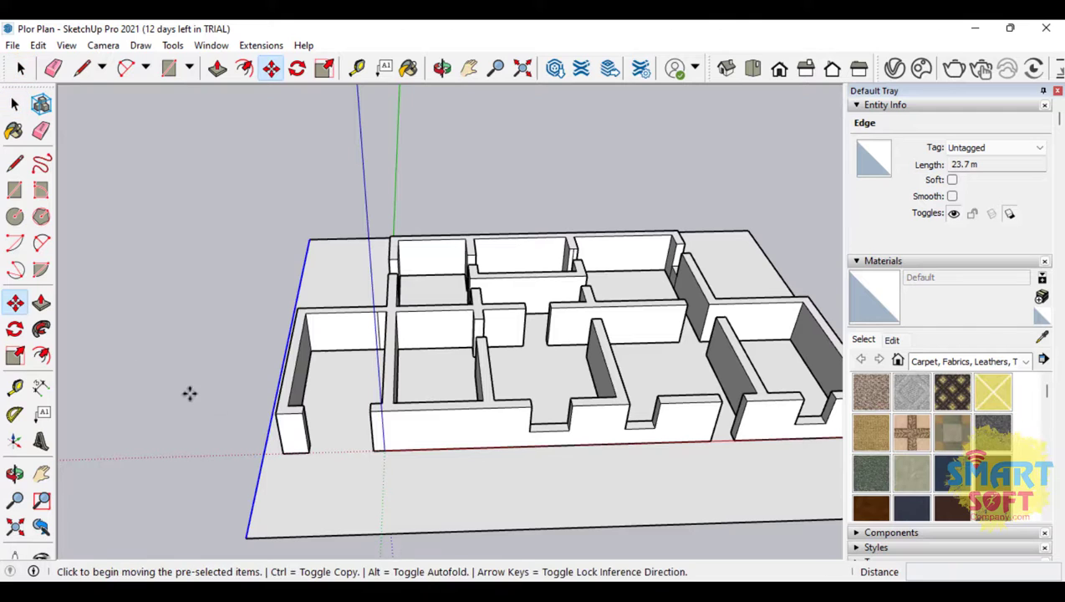
pyautogui.click(264, 450)
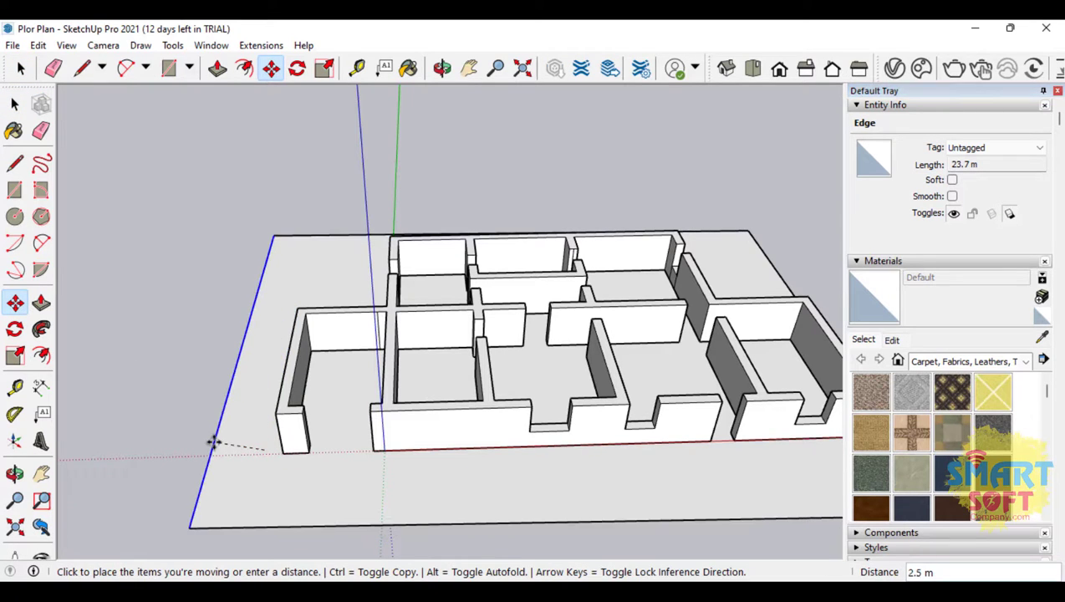
pyautogui.click(219, 448)
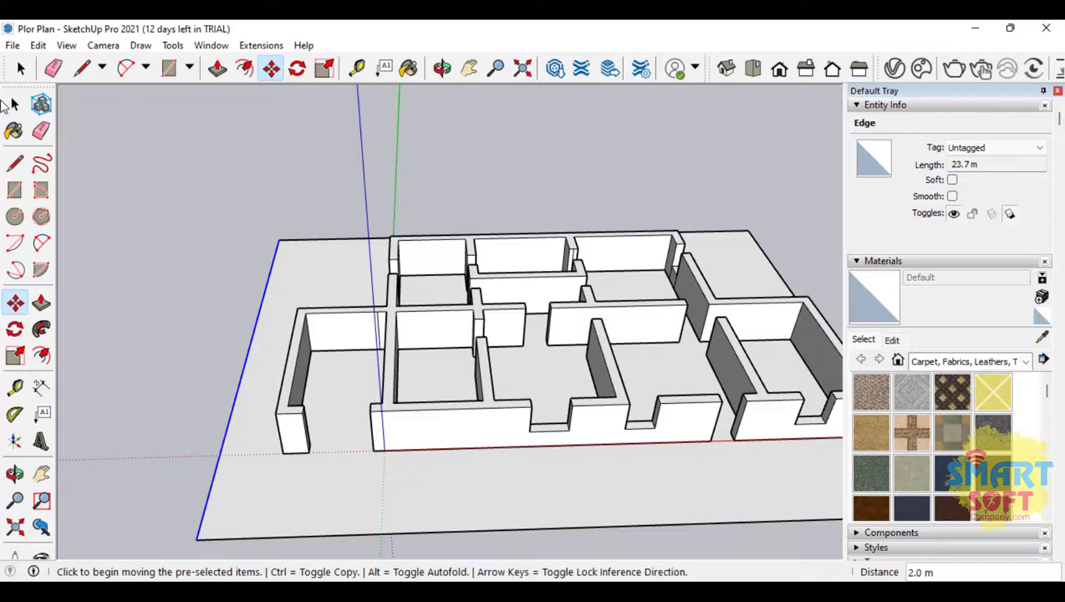
# Move the floor's opposite short side edge outward along the red axis to widen the margin beside the house
pyautogui.click(12, 103)
pyautogui.scroll(-3, 85, 254)
pyautogui.scroll(6, 619, 363)
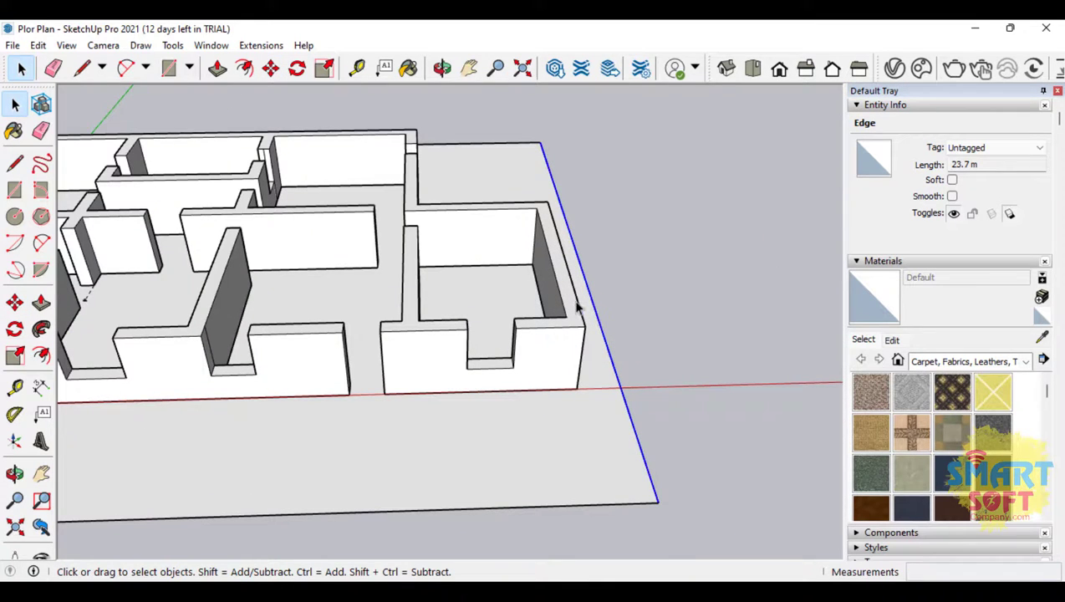
pyautogui.click(15, 303)
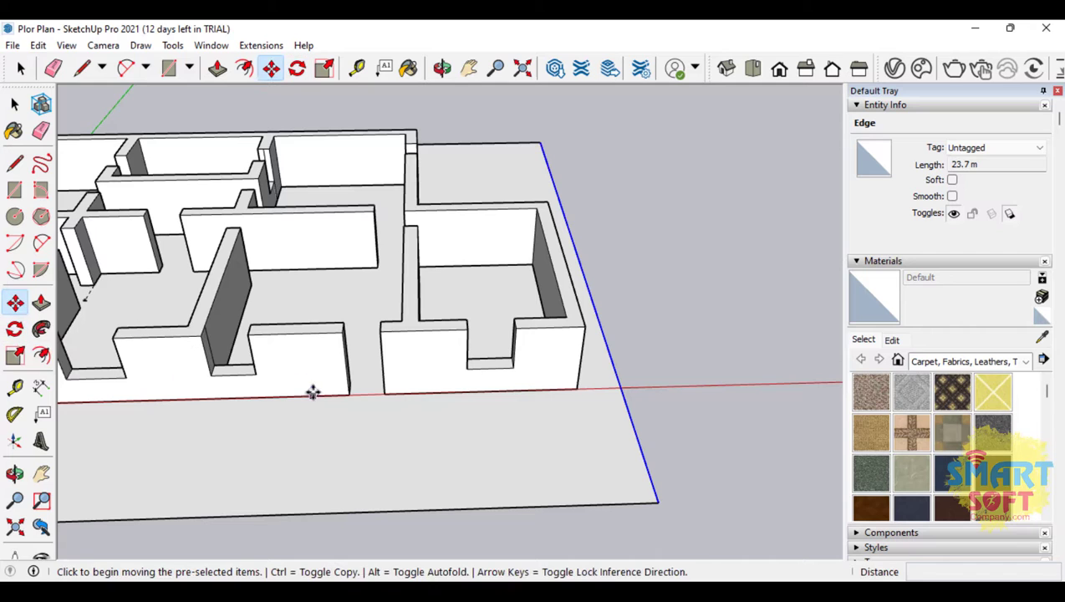
pyautogui.click(623, 368)
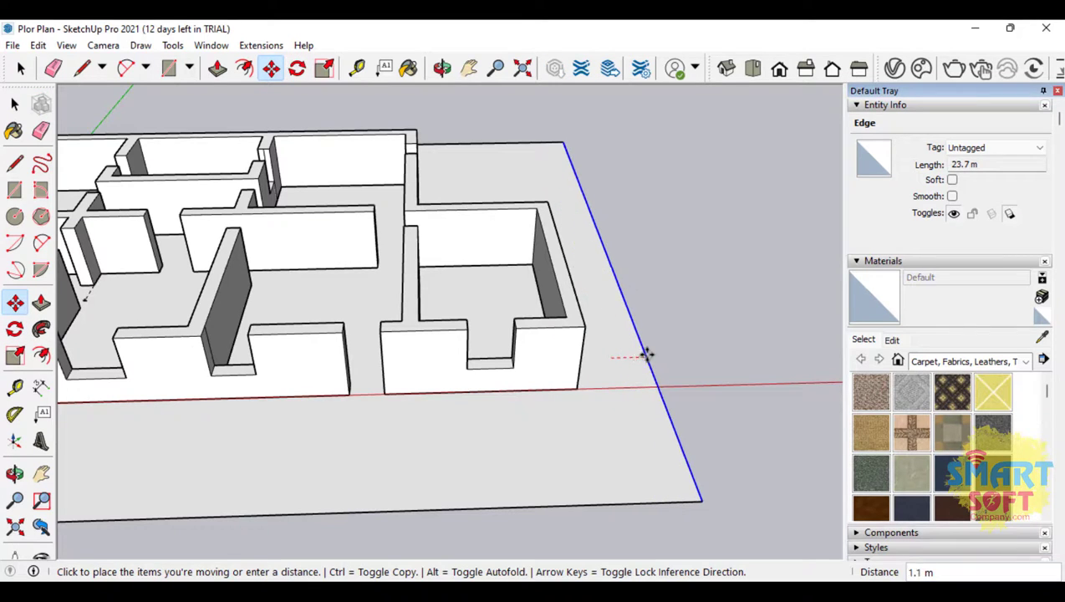
pyautogui.click(676, 365)
pyautogui.scroll(-3, 635, 326)
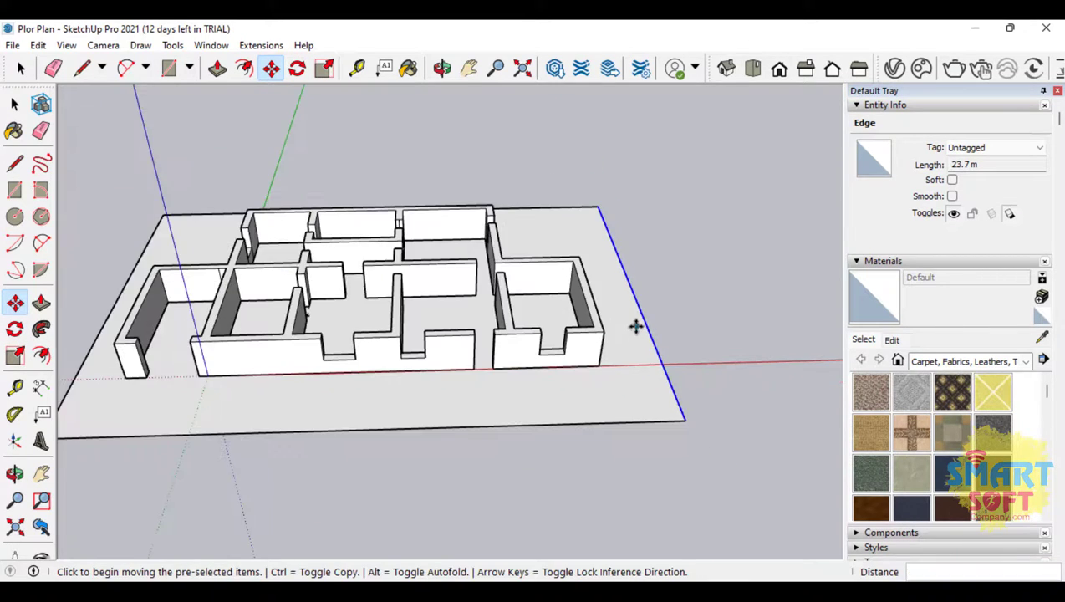
# Offset the outline of the floor face inward about 0.5 m to form a border strip
pyautogui.click(14, 473)
pyautogui.moveTo(91, 409); pyautogui.dragTo(454, 242)
pyautogui.scroll(3, 397, 305)
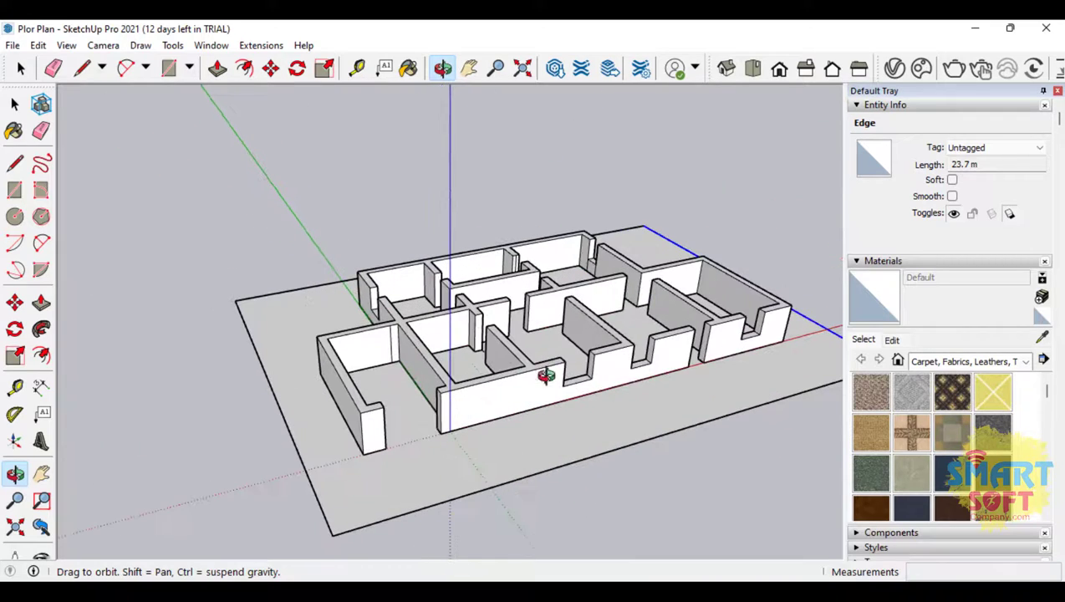
pyautogui.moveTo(624, 367); pyautogui.dragTo(585, 364)
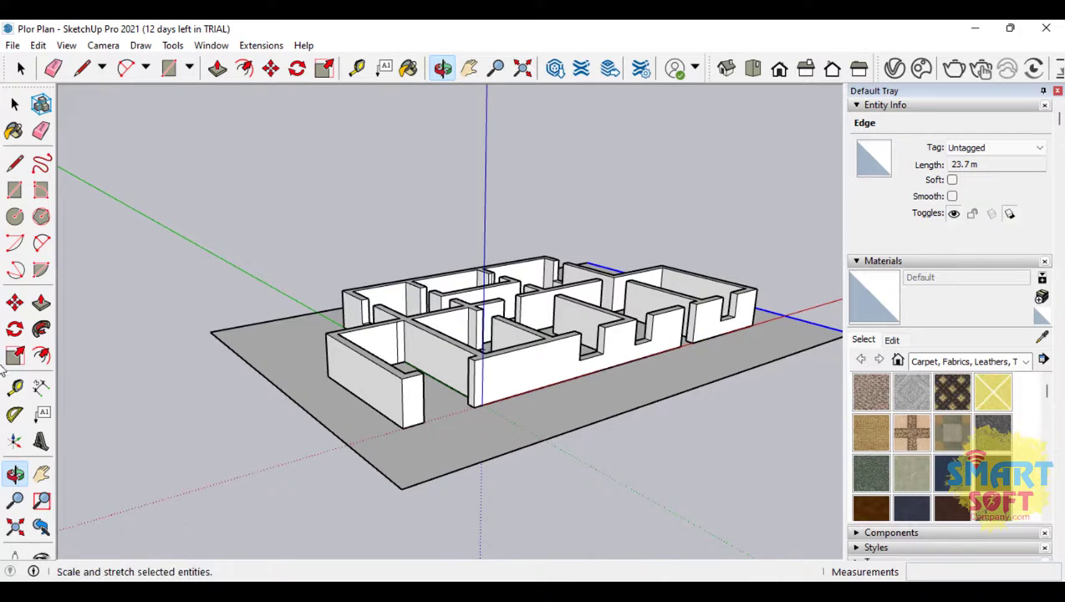
pyautogui.press('space')
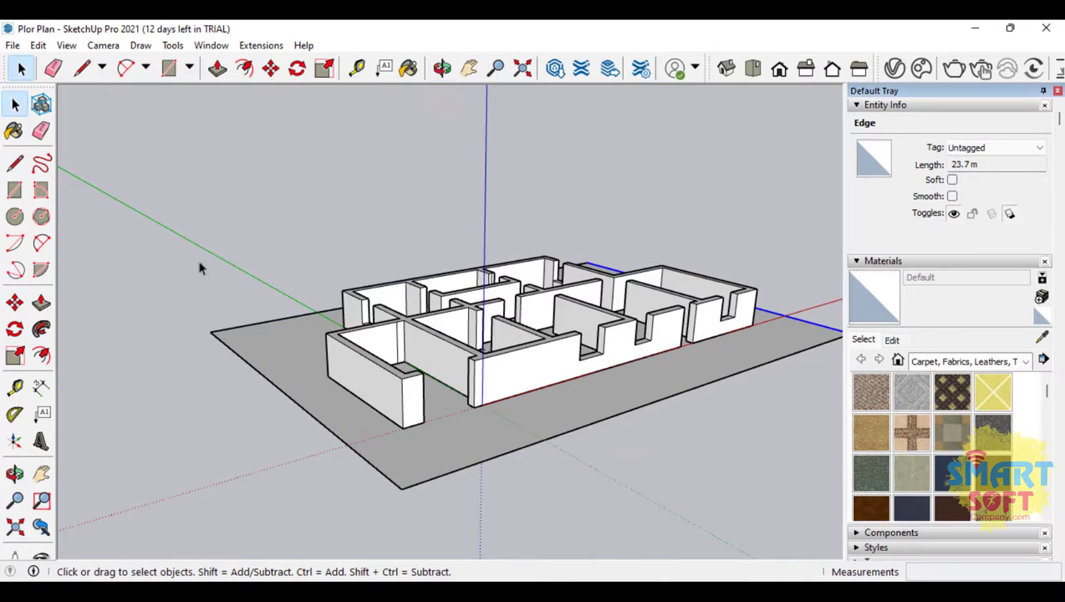
pyautogui.click(277, 334)
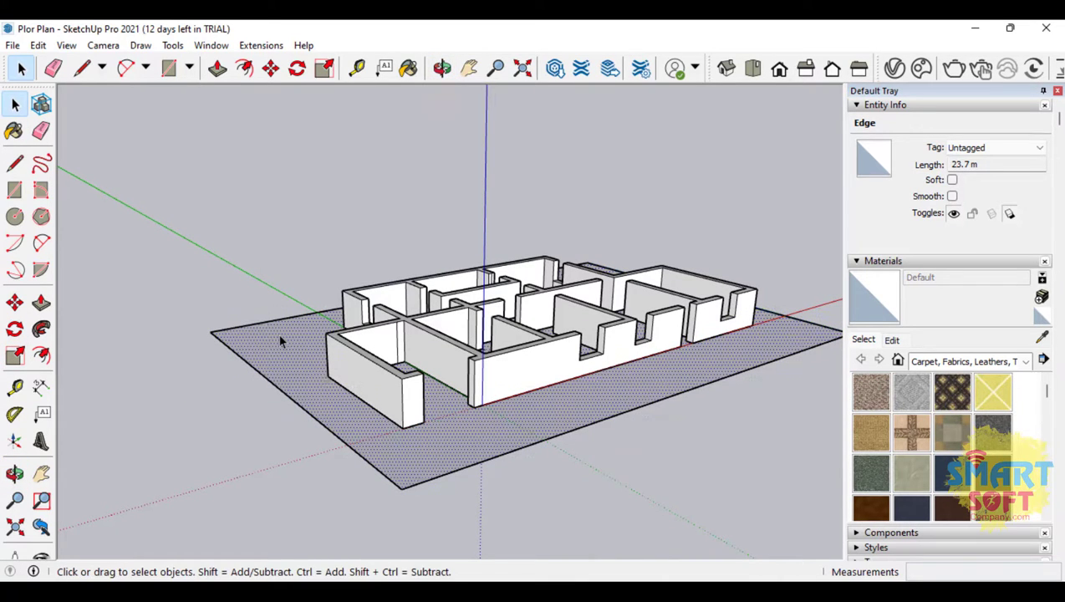
pyautogui.click(42, 355)
pyautogui.click(493, 442)
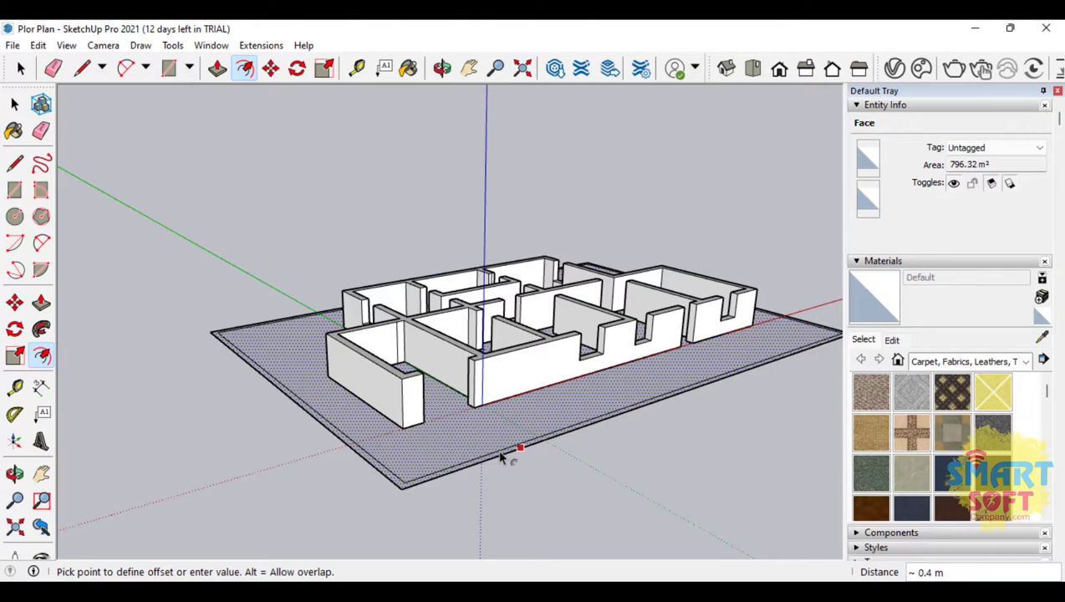
pyautogui.click(504, 453)
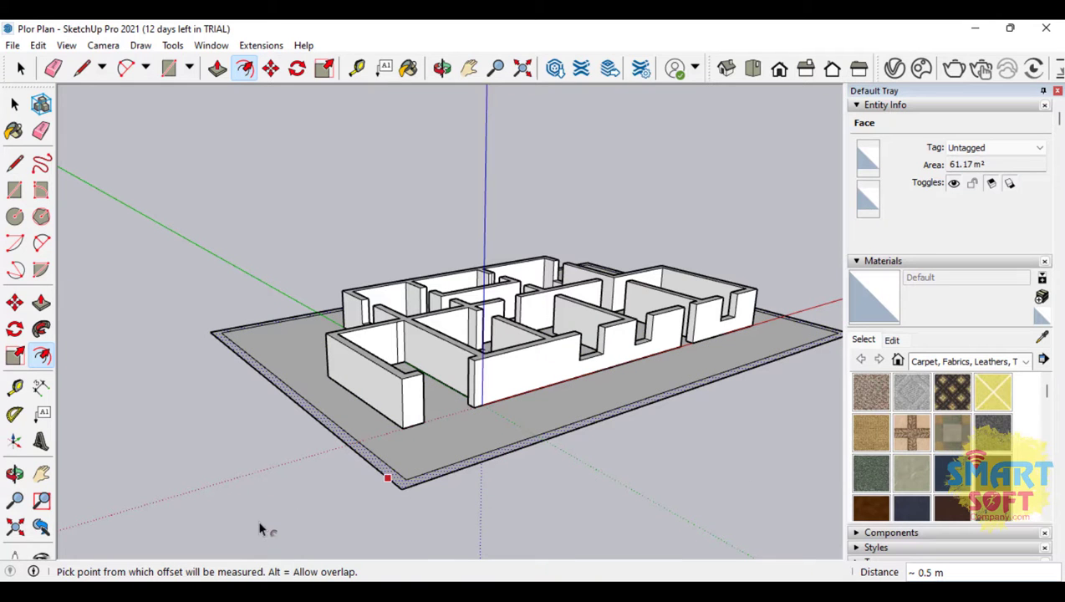
# Draw two lines about 0.5 m long across the front border strip, near the corner room and at the green axis
pyautogui.moveTo(230, 449); pyautogui.dragTo(171, 385, button='middle')
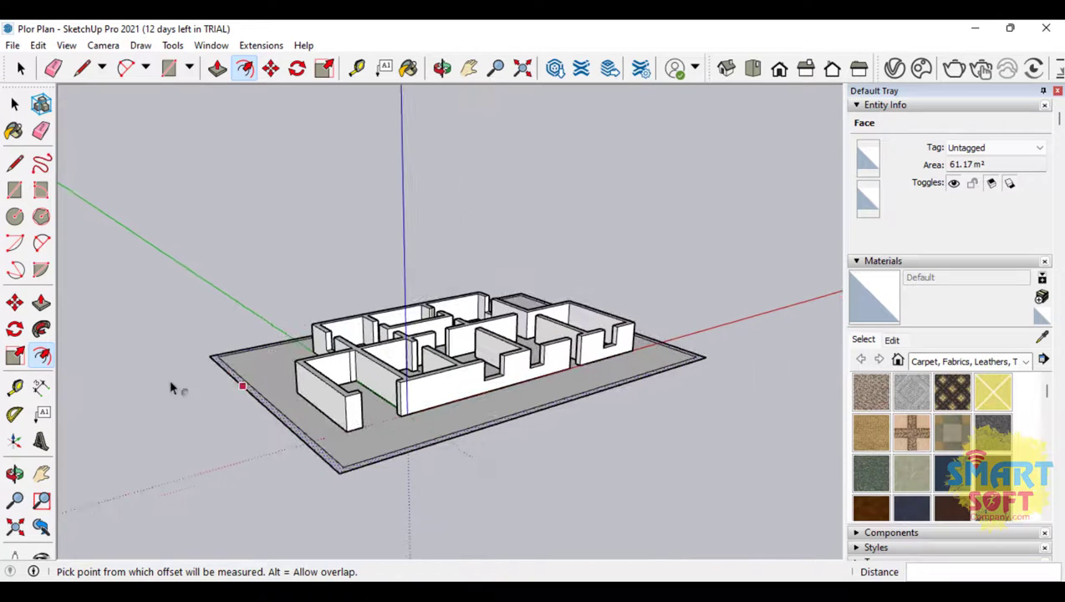
pyautogui.click(14, 473)
pyautogui.moveTo(175, 478); pyautogui.dragTo(300, 443)
pyautogui.scroll(3, 346, 482)
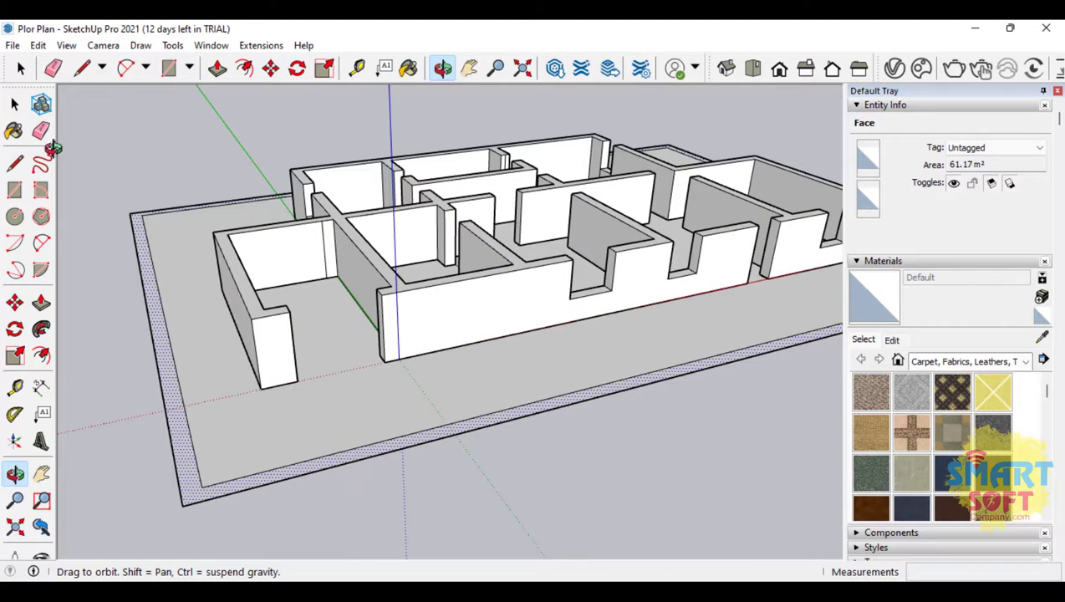
pyautogui.click(14, 163)
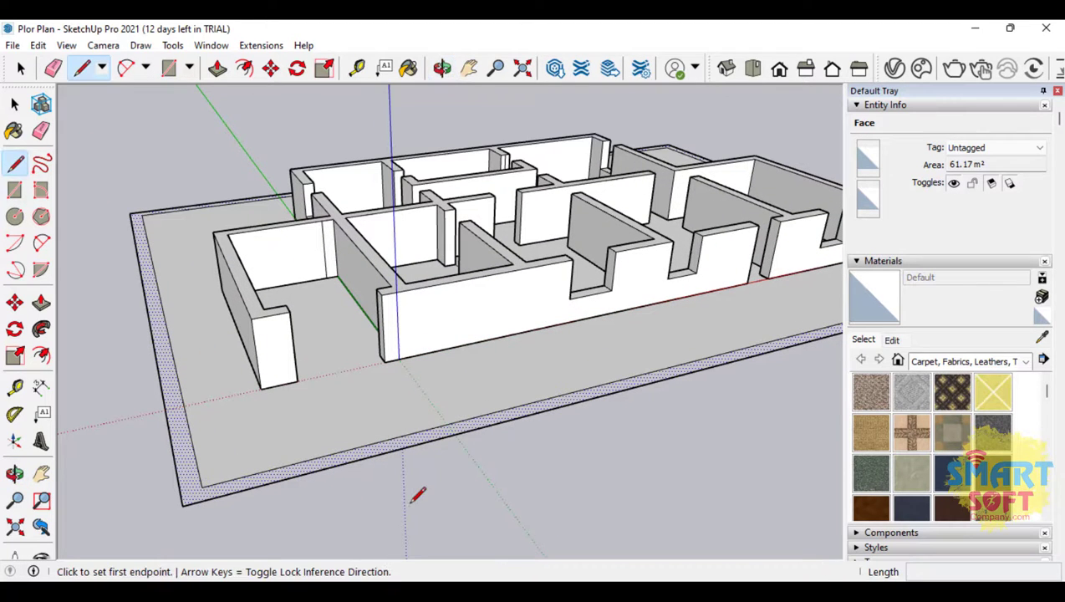
pyautogui.click(331, 454)
pyautogui.press('Escape')
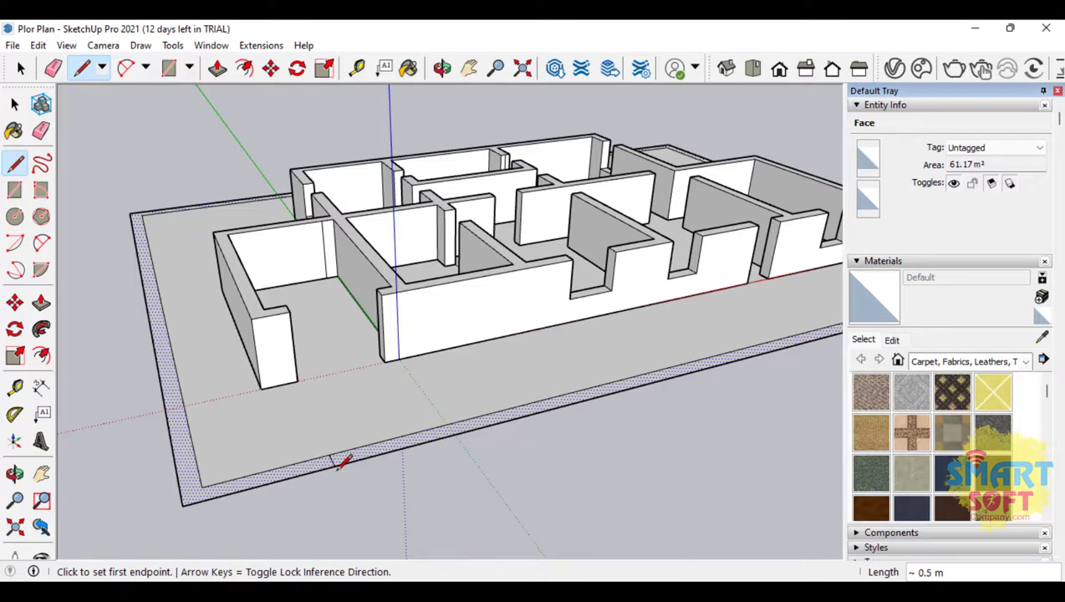
pyautogui.scroll(2, 440, 433)
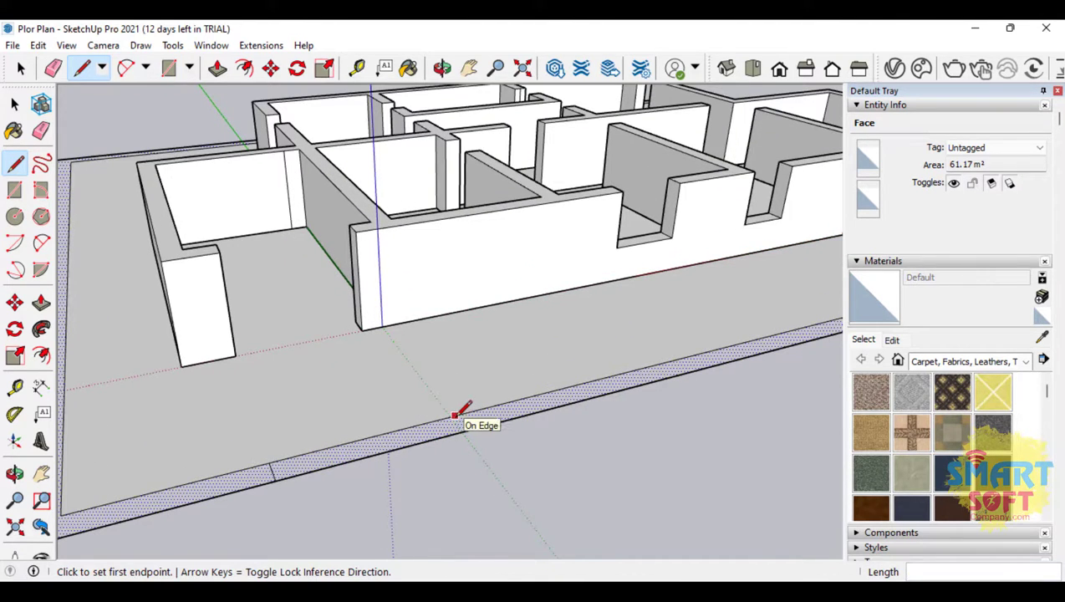
pyautogui.click(454, 415)
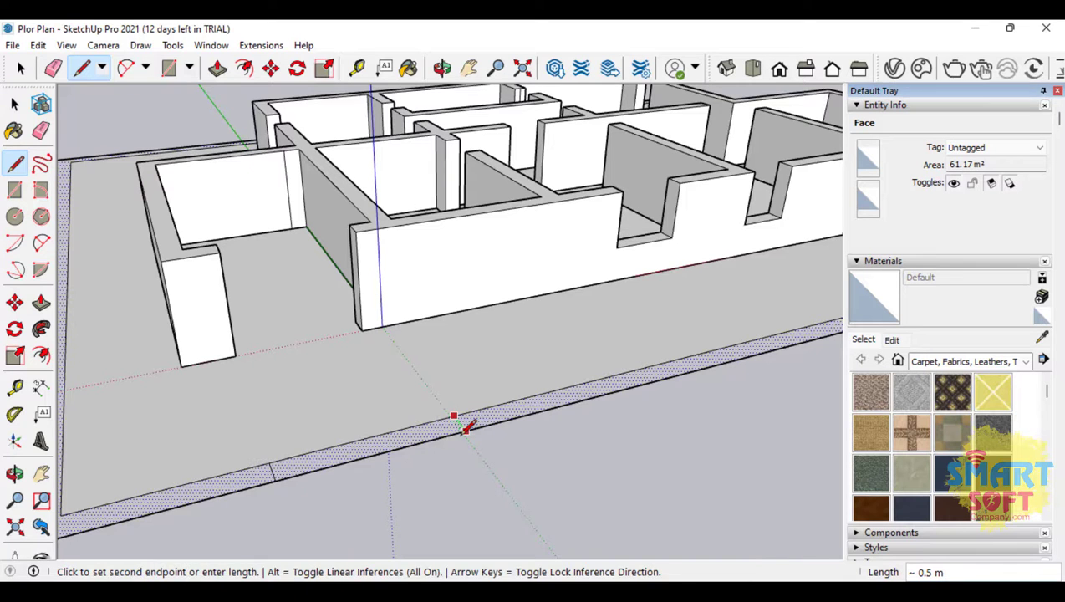
pyautogui.click(465, 431)
pyautogui.scroll(-2, 265, 357)
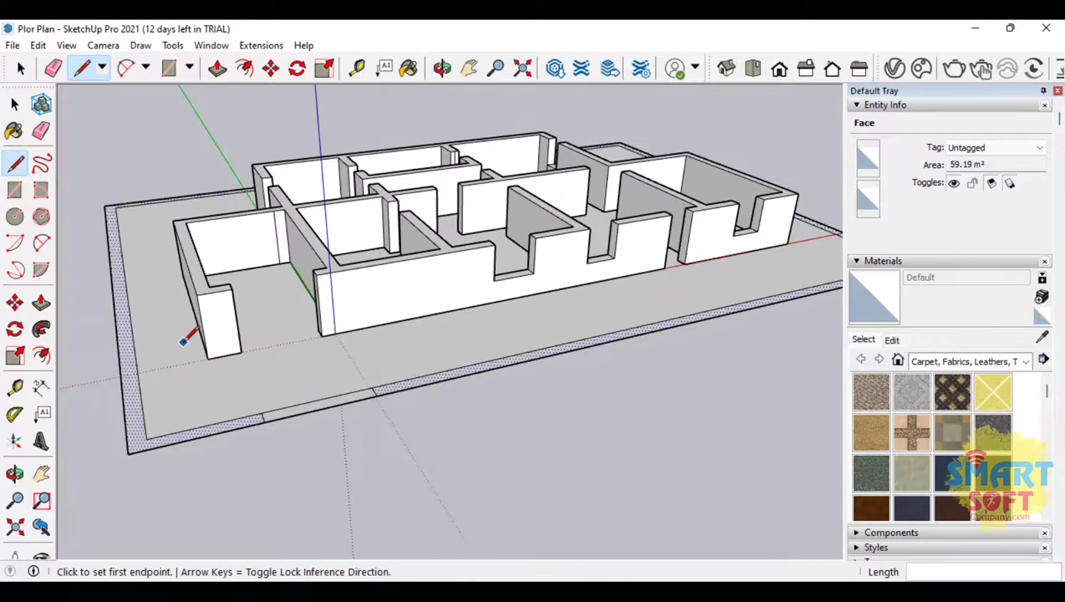
# Draw two more lines across the front border strip near its far corner to mark a narrow opening
pyautogui.scroll(-1, 186, 339)
pyautogui.scroll(2, 697, 306)
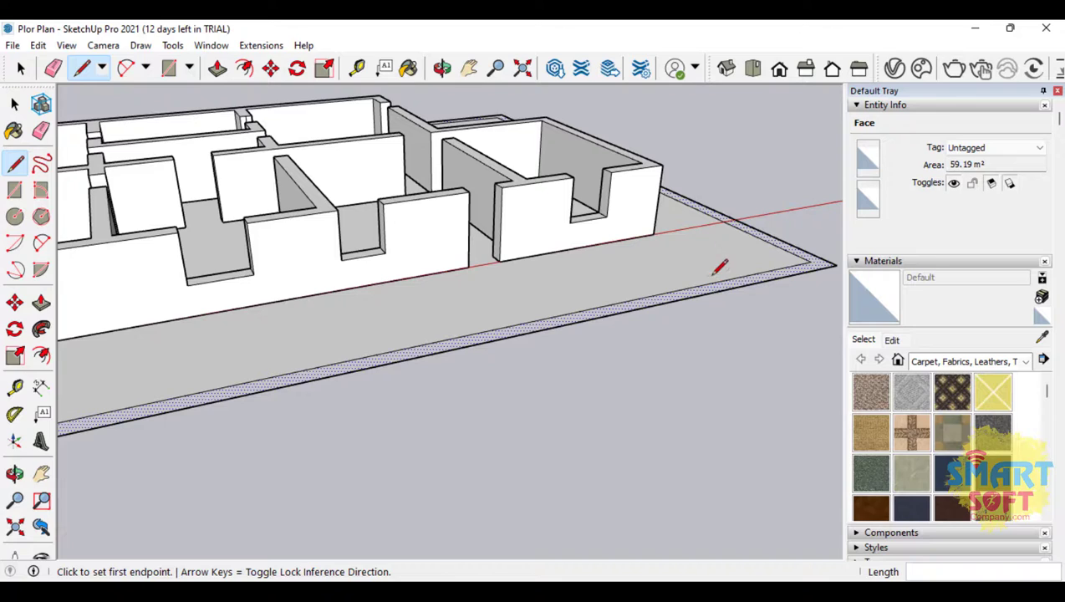
pyautogui.click(713, 282)
pyautogui.click(725, 289)
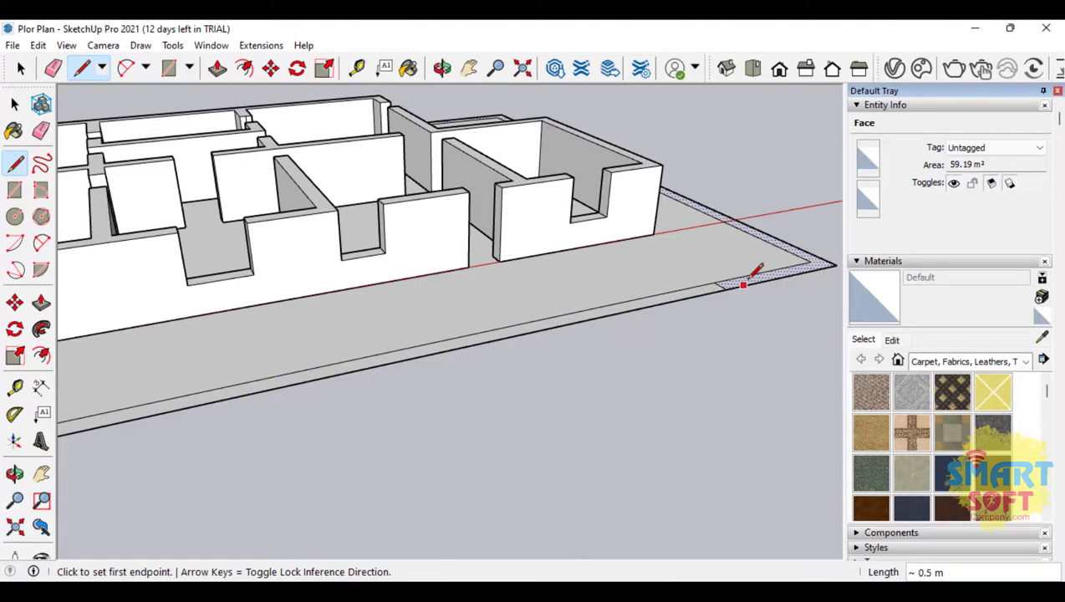
pyautogui.click(677, 291)
pyautogui.click(677, 298)
pyautogui.scroll(4, 722, 274)
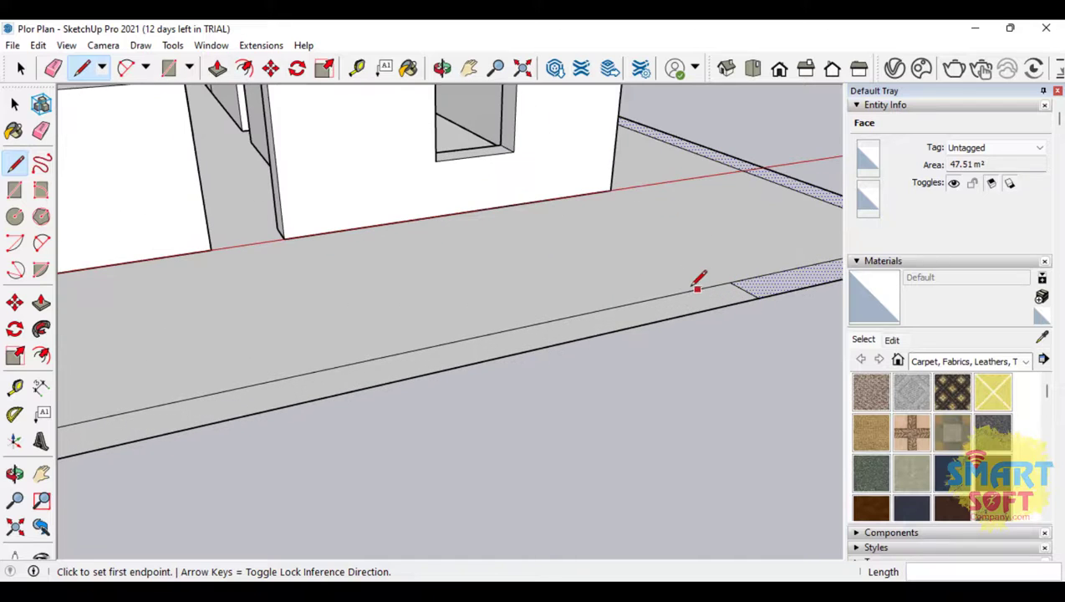
pyautogui.click(653, 298)
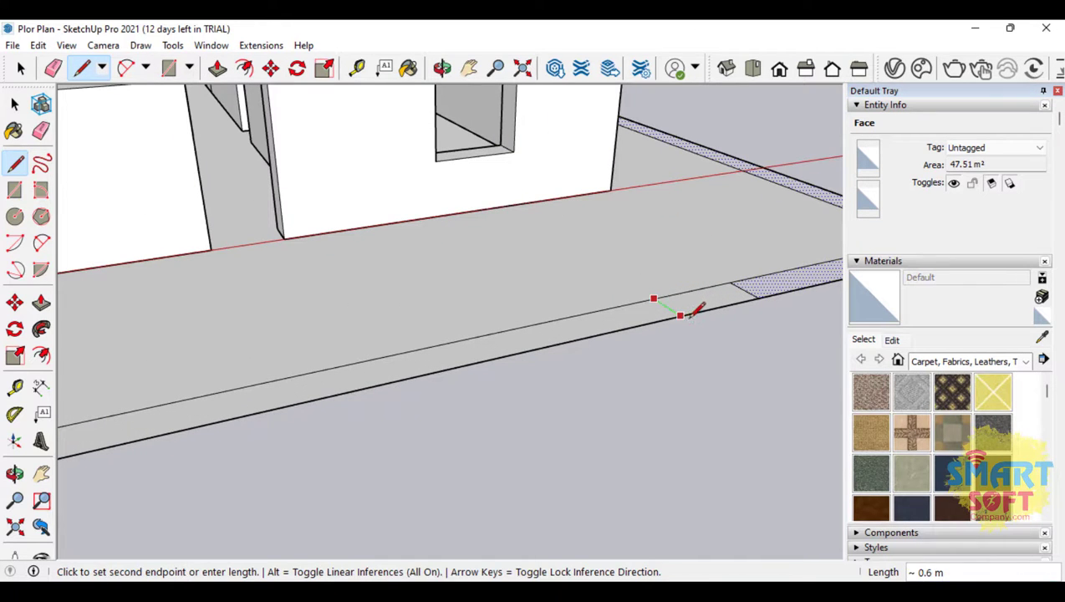
pyautogui.press('Escape')
pyautogui.scroll(-10, 752, 298)
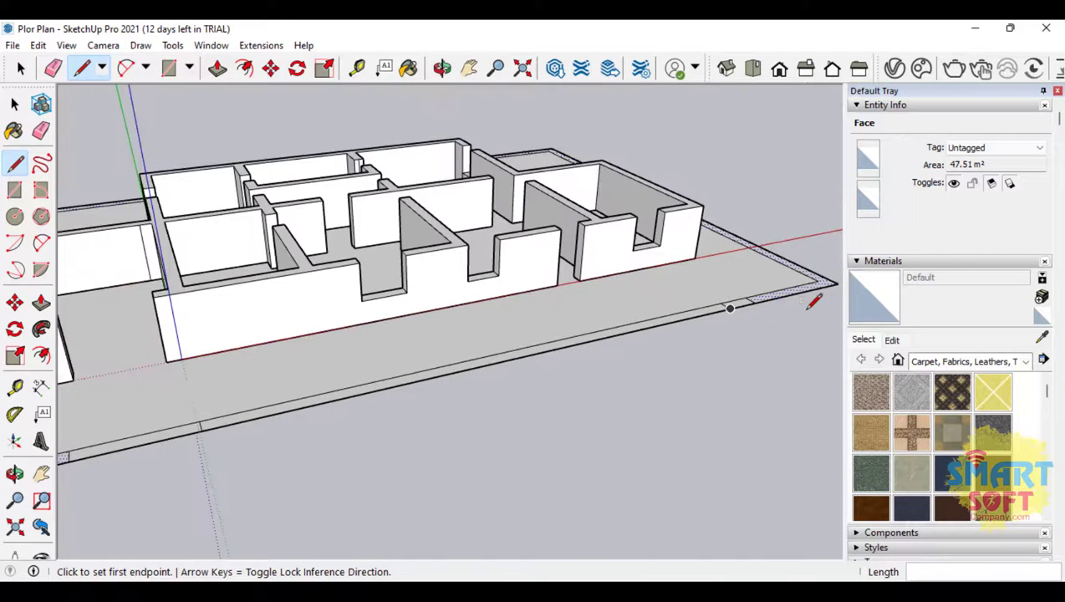
# Raise the border strip running around the sides and back of the floor about 1.1 m as a boundary wall
pyautogui.scroll(4, 323, 344)
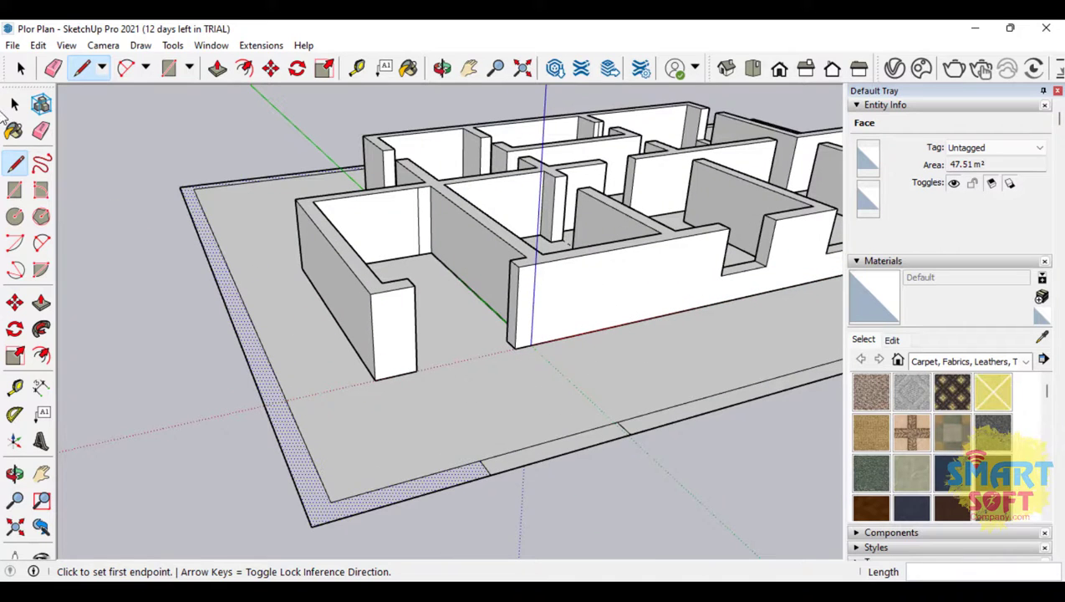
pyautogui.click(15, 104)
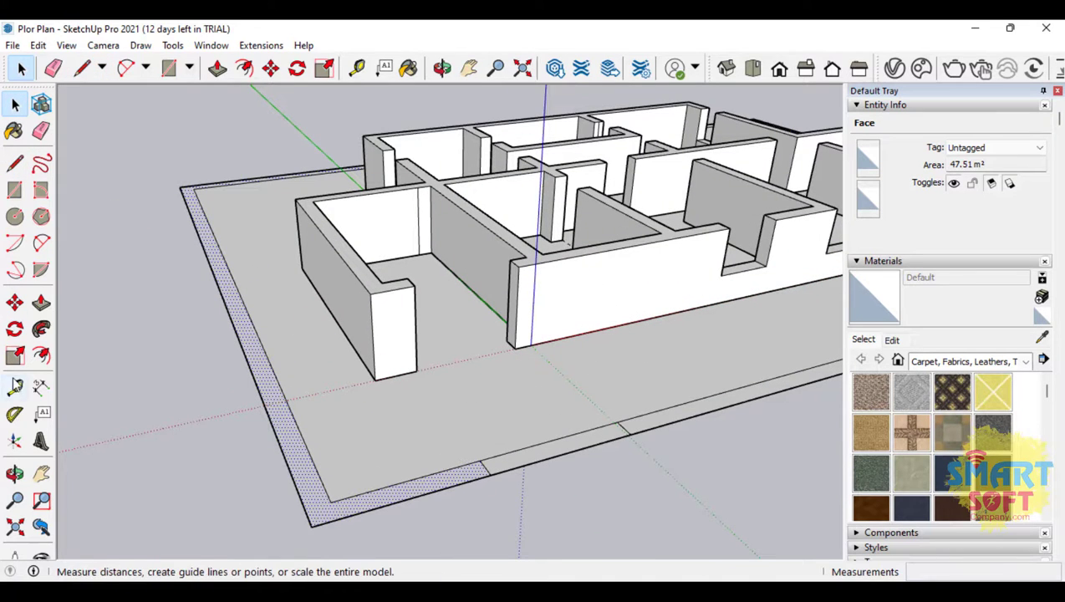
pyautogui.click(41, 302)
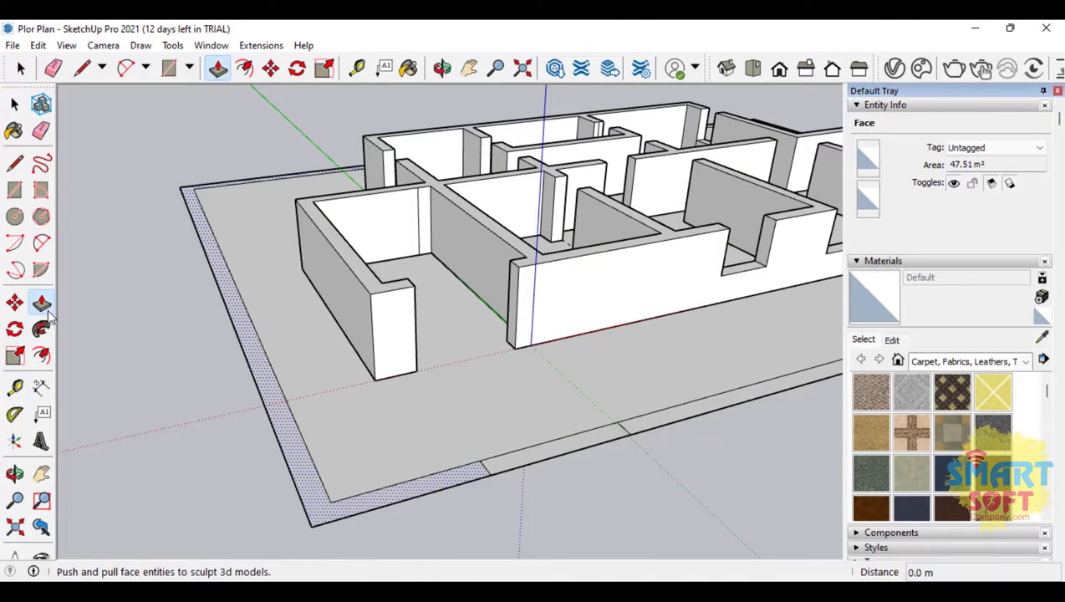
pyautogui.click(252, 381)
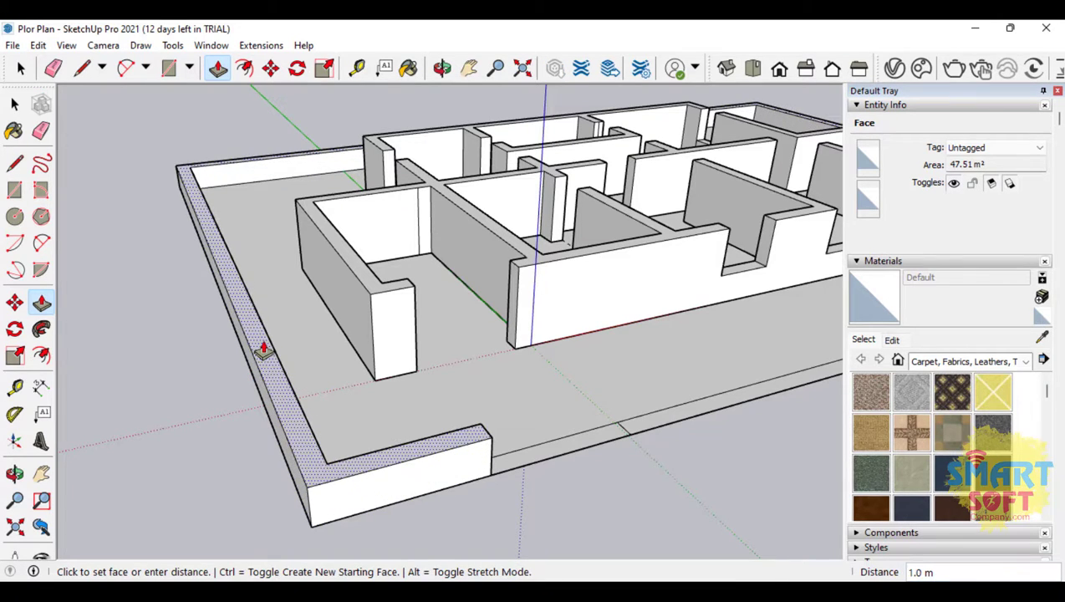
pyautogui.click(262, 349)
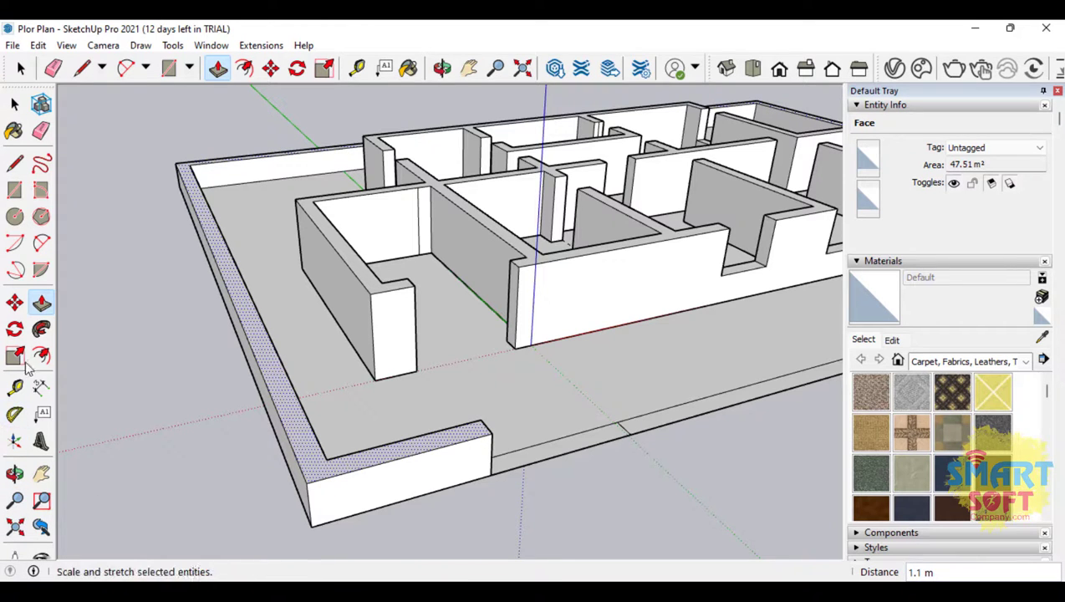
# Undo the raised boundary wall together with its dividing lines and the offset outline on the floor
pyautogui.click(14, 473)
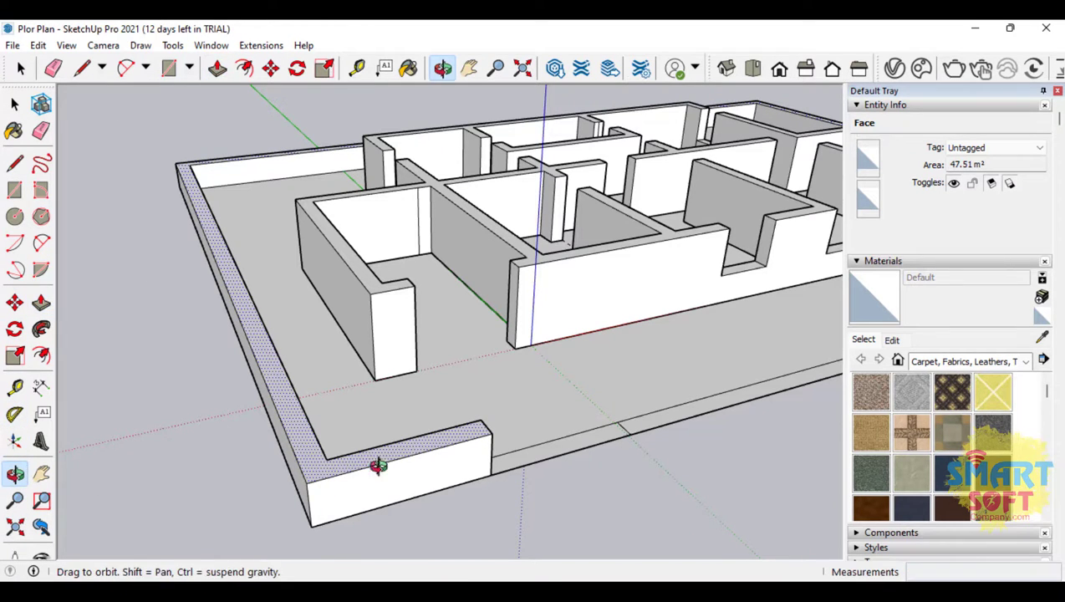
pyautogui.moveTo(372, 465); pyautogui.dragTo(402, 428)
pyautogui.moveTo(645, 327); pyautogui.dragTo(706, 430)
pyautogui.press('p')
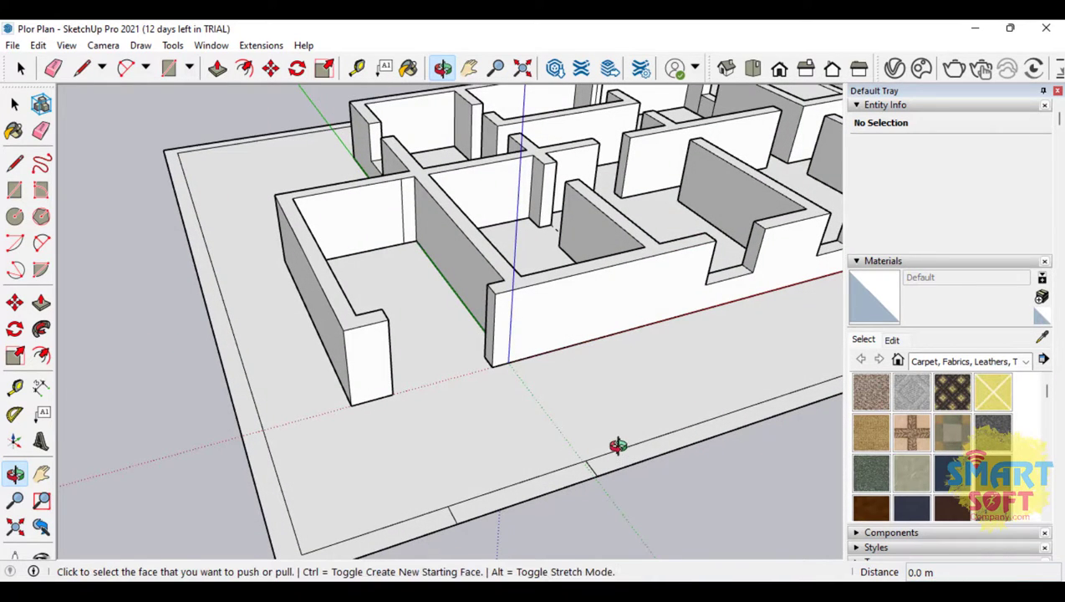
pyautogui.hotkey('ctrl', 'z')
pyautogui.hotkey('ctrl', 'z')
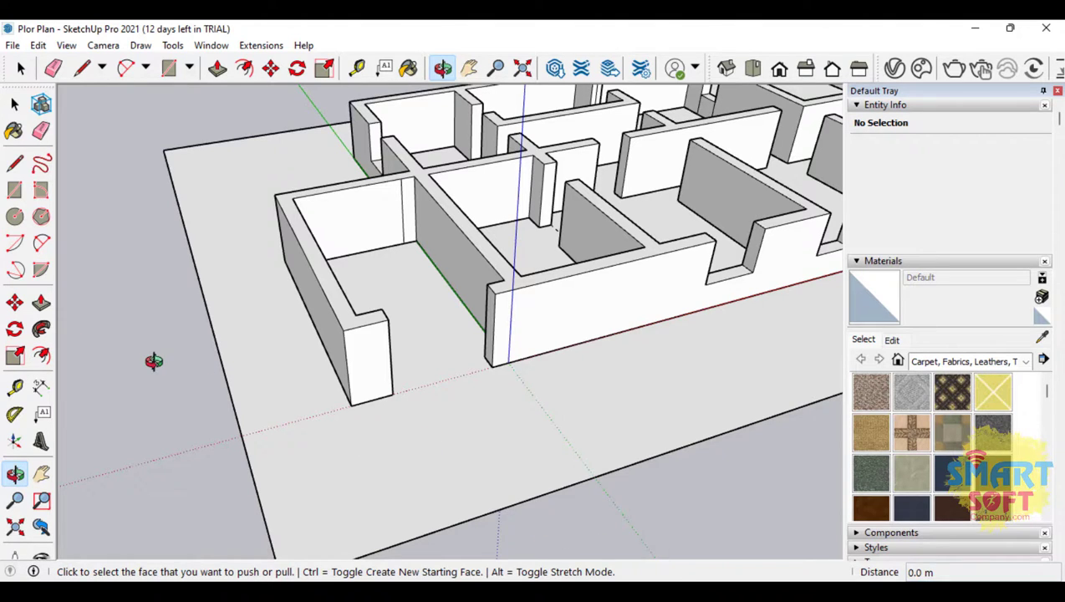
pyautogui.click(15, 330)
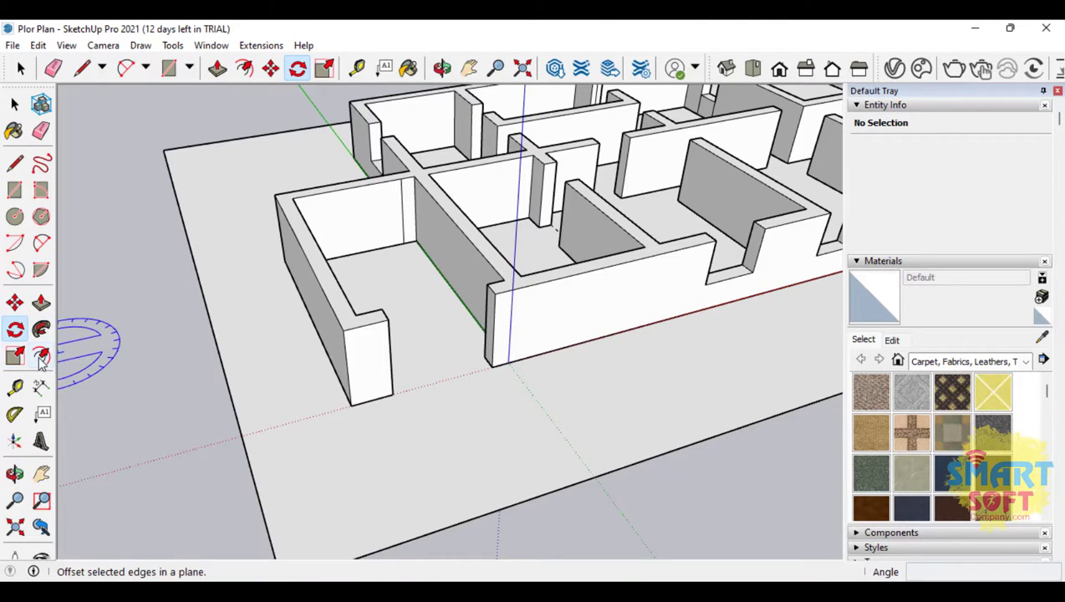
# Offset the floor's outer edge inward about 0.3 m to form a border strip around the plot
pyautogui.click(41, 356)
pyautogui.click(43, 330)
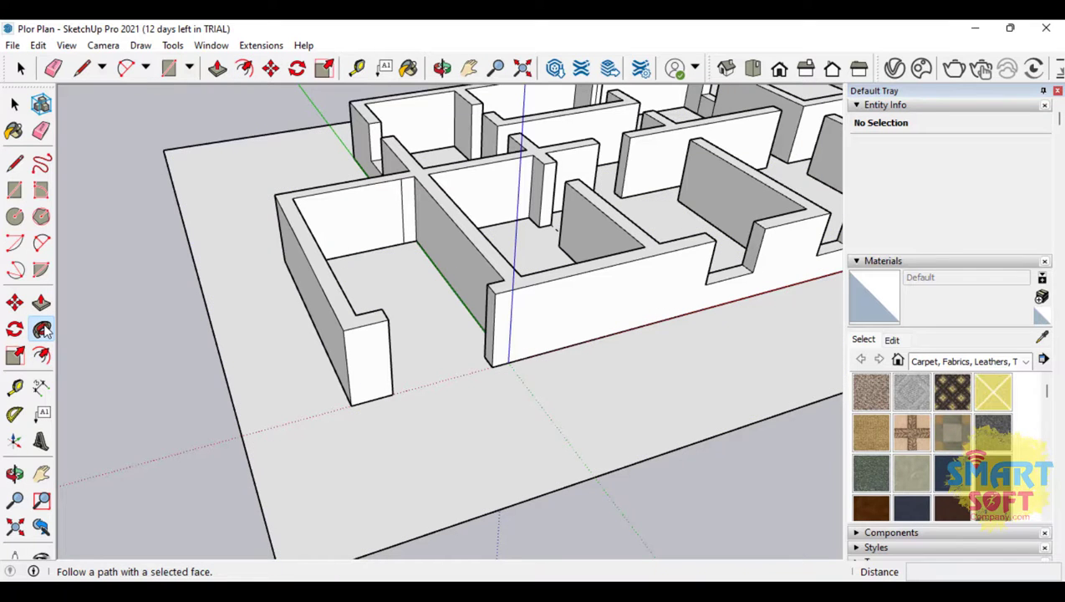
pyautogui.click(42, 355)
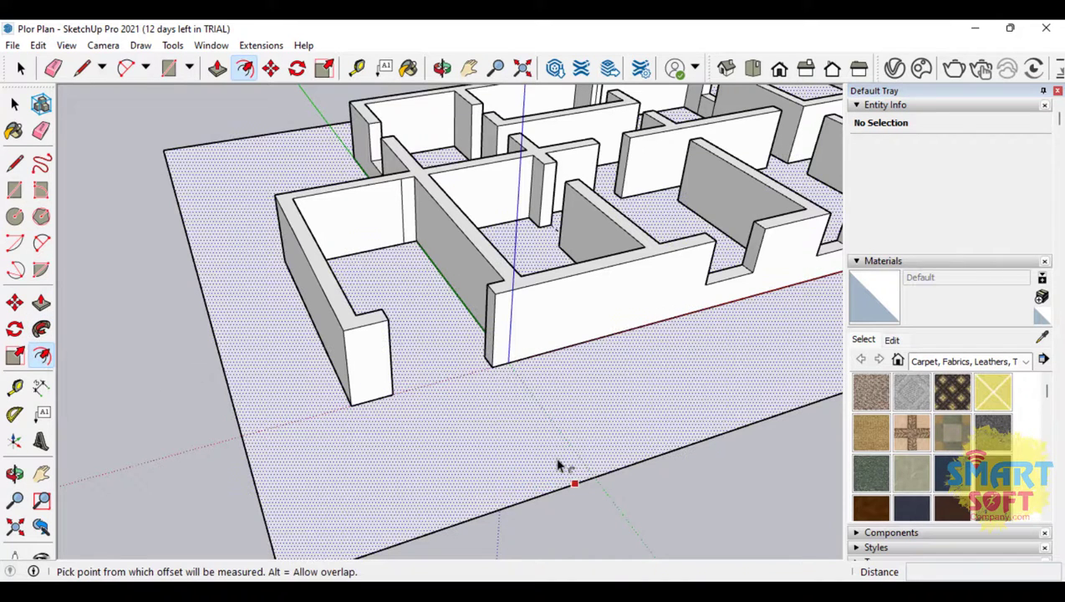
pyautogui.click(548, 458)
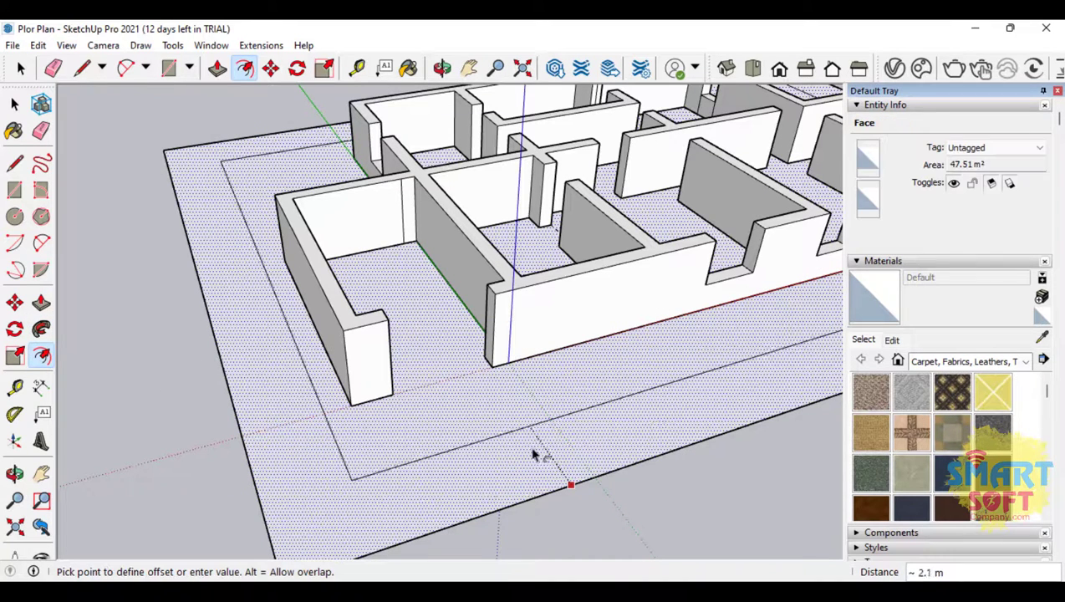
pyautogui.click(550, 487)
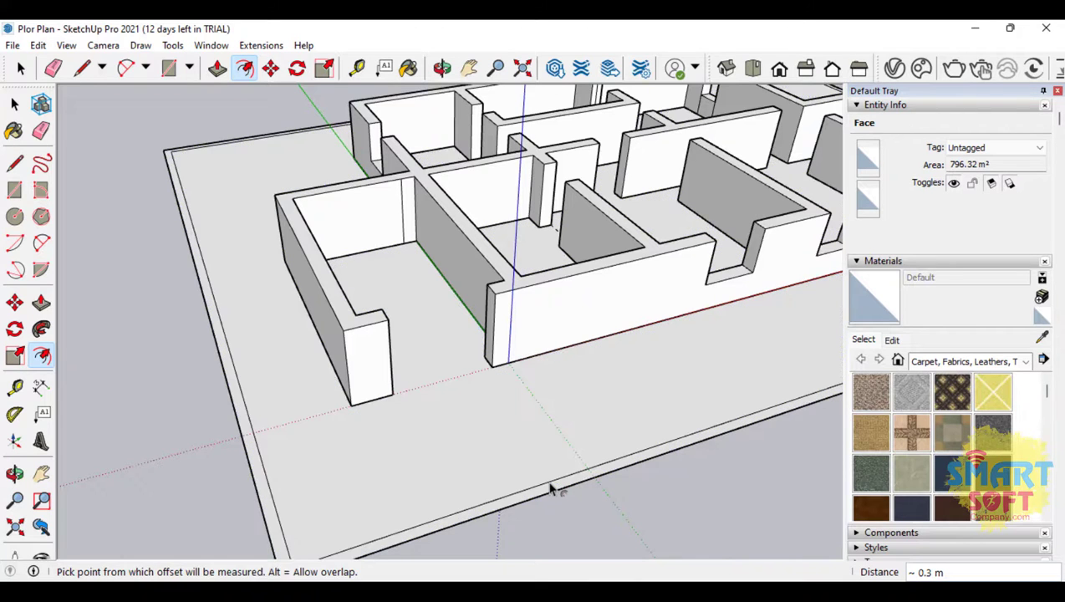
pyautogui.scroll(-3, 355, 400)
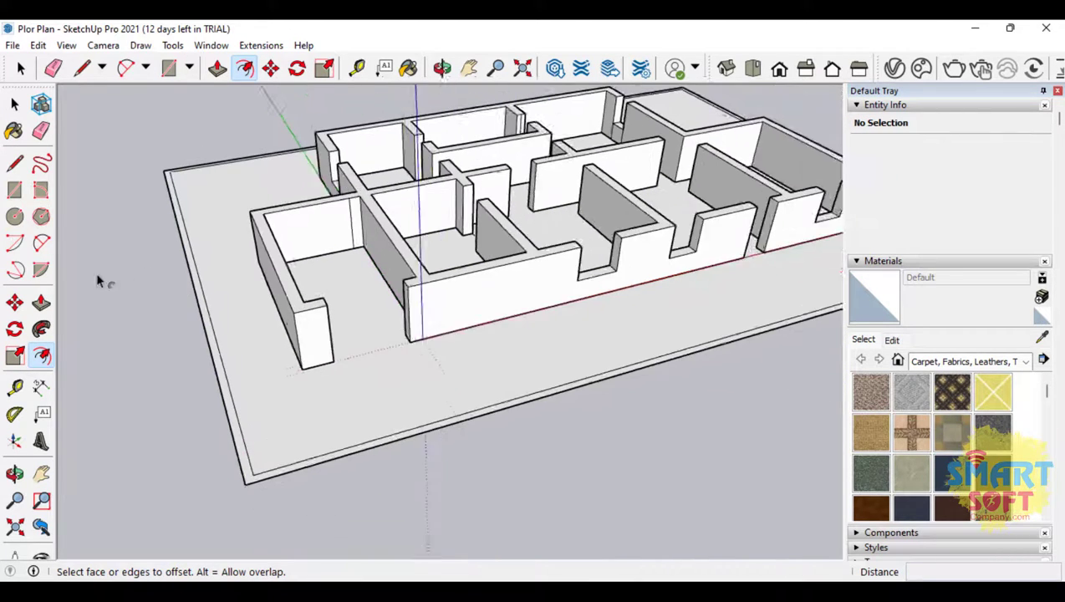
# Draw two lines across the front border strip, near the corner room and the green axis, to mark a gate opening
pyautogui.click(14, 163)
pyautogui.scroll(3, 420, 433)
pyautogui.scroll(3, 413, 441)
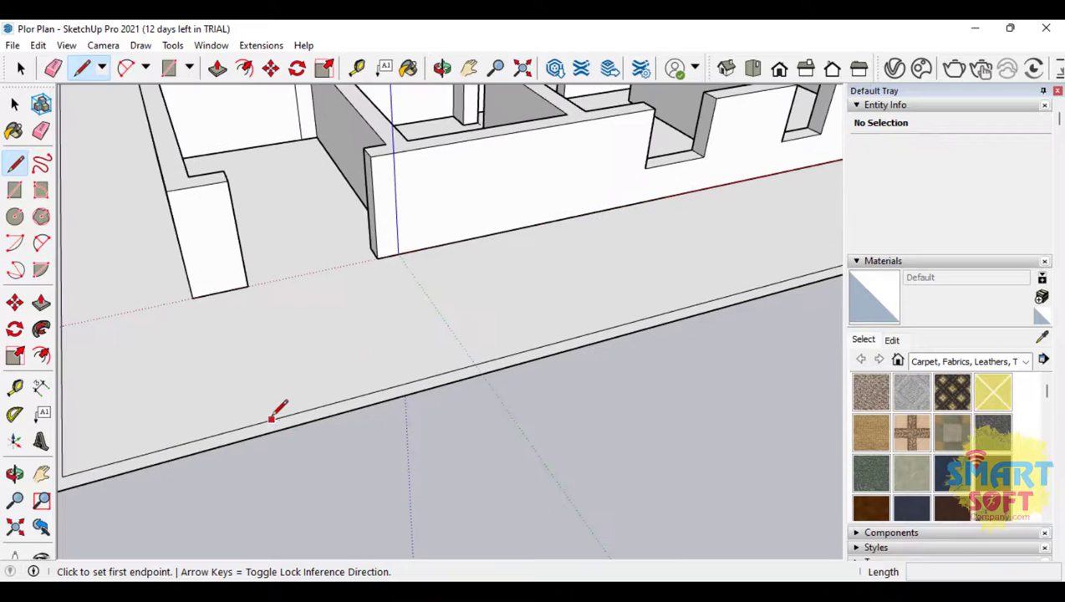
pyautogui.click(273, 419)
pyautogui.click(274, 430)
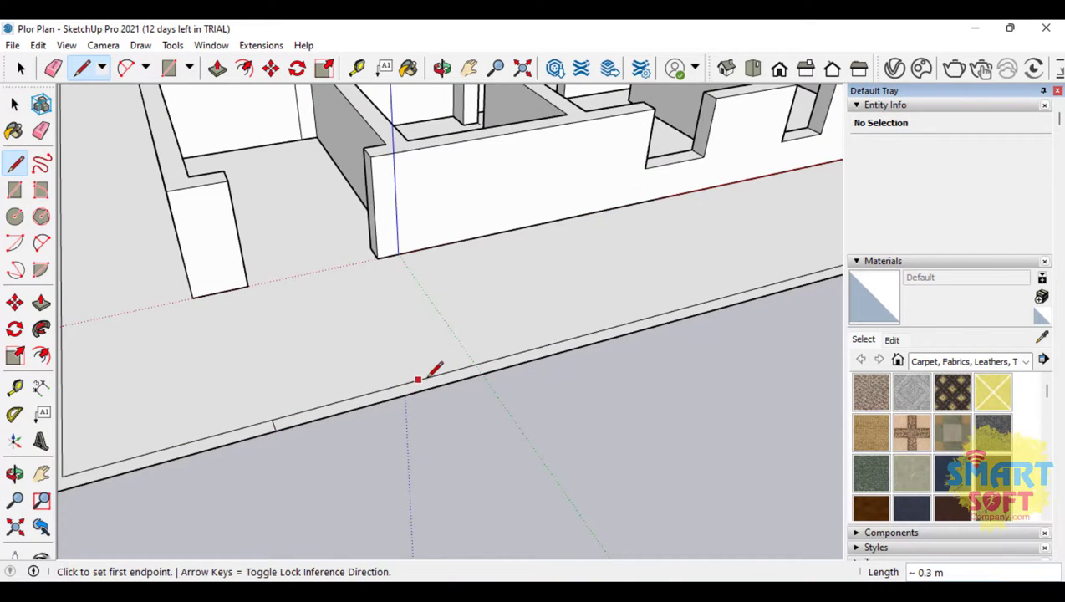
pyautogui.click(417, 379)
pyautogui.click(403, 389)
# Draw two more lines about 0.3 m long across the front border strip near its far corner to mark a narrow opening
pyautogui.scroll(-3, 333, 404)
pyautogui.scroll(4, 723, 313)
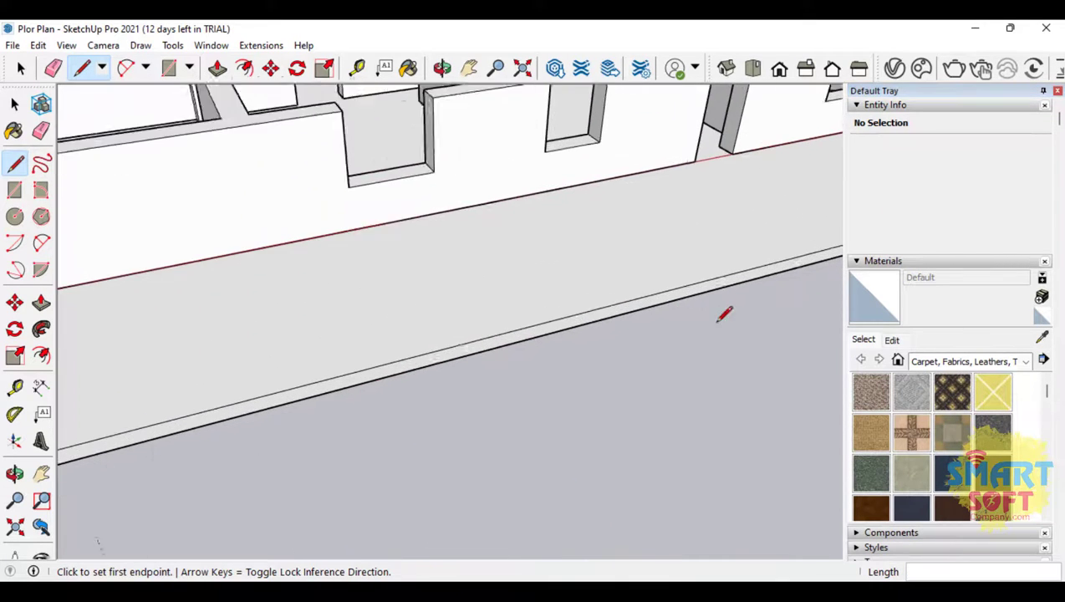
pyautogui.scroll(-4, 409, 313)
pyautogui.scroll(3, 569, 301)
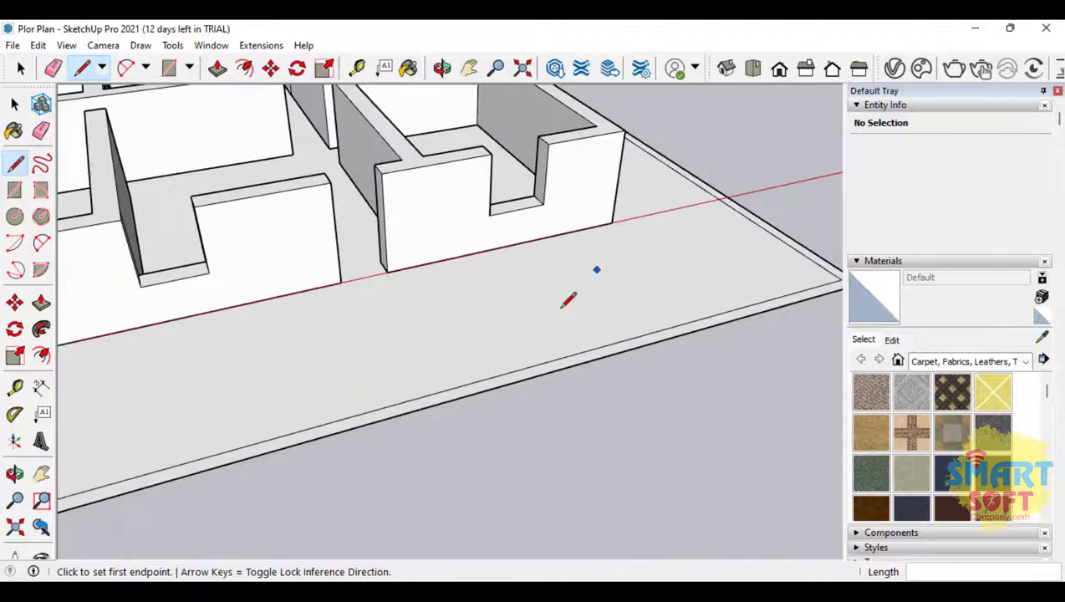
pyautogui.click(452, 386)
pyautogui.click(456, 398)
pyautogui.click(500, 374)
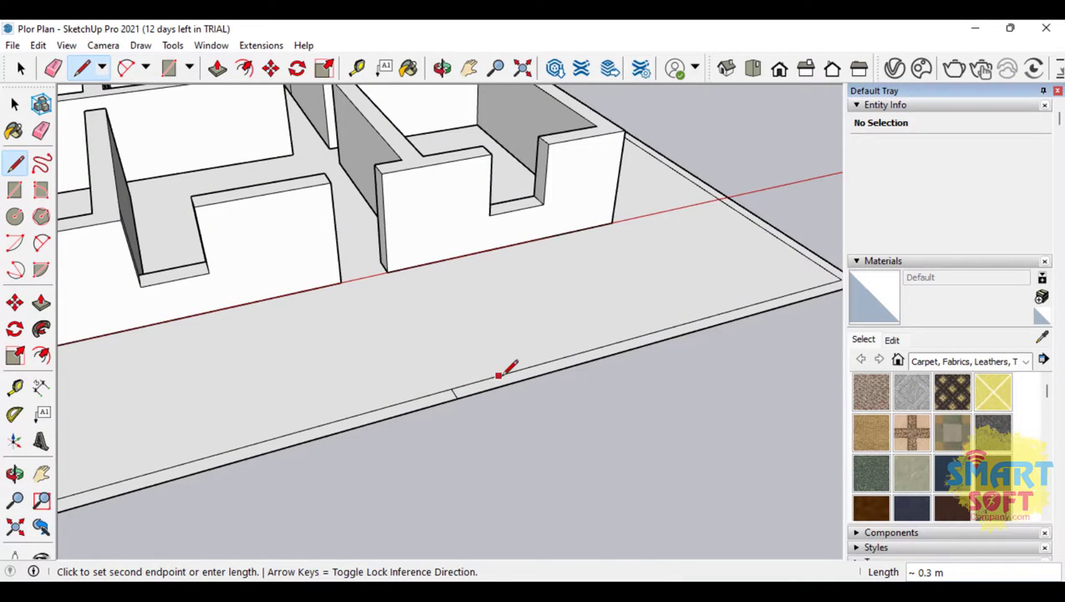
pyautogui.click(503, 378)
pyautogui.scroll(-2, 661, 344)
pyautogui.scroll(-3, 729, 316)
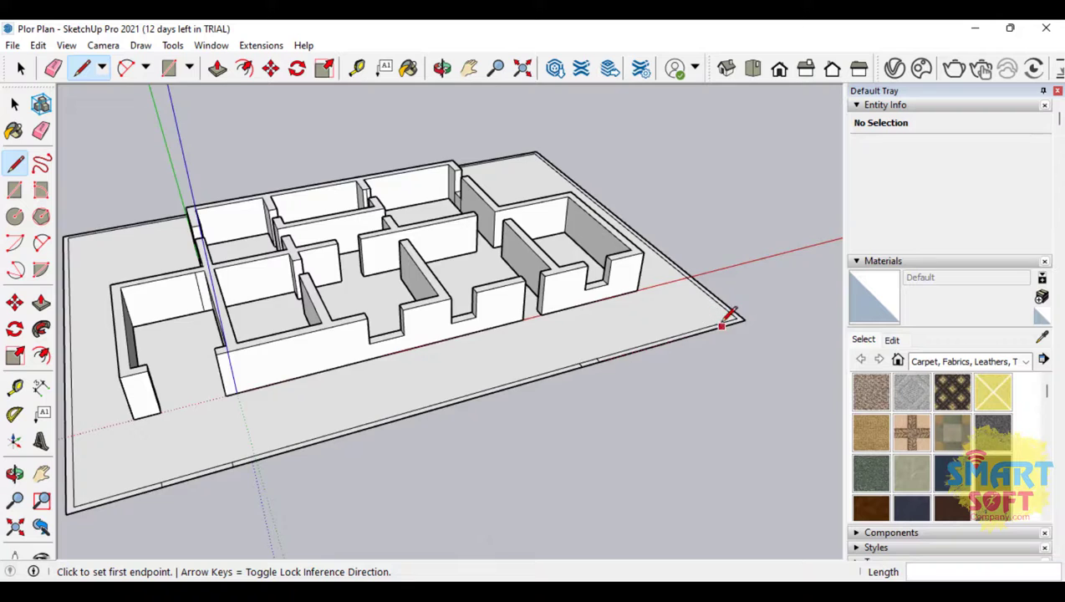
pyautogui.moveTo(729, 316); pyautogui.dragTo(297, 363, button='middle')
pyautogui.scroll(4, 310, 376)
pyautogui.scroll(-3, 315, 351)
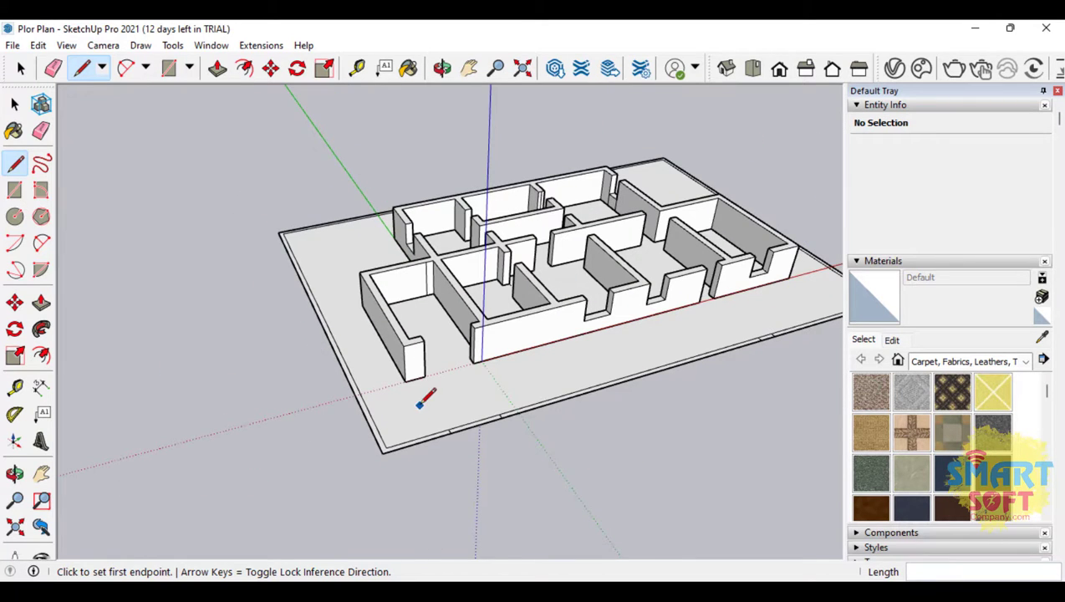
pyautogui.scroll(4, 361, 380)
pyautogui.scroll(-4, 300, 349)
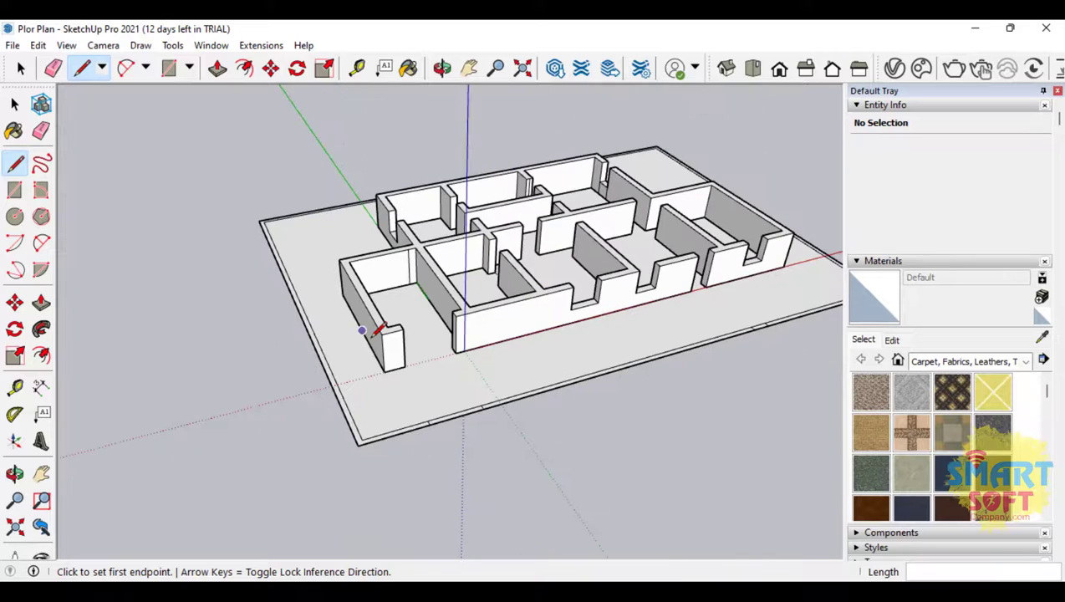
pyautogui.scroll(3, 374, 332)
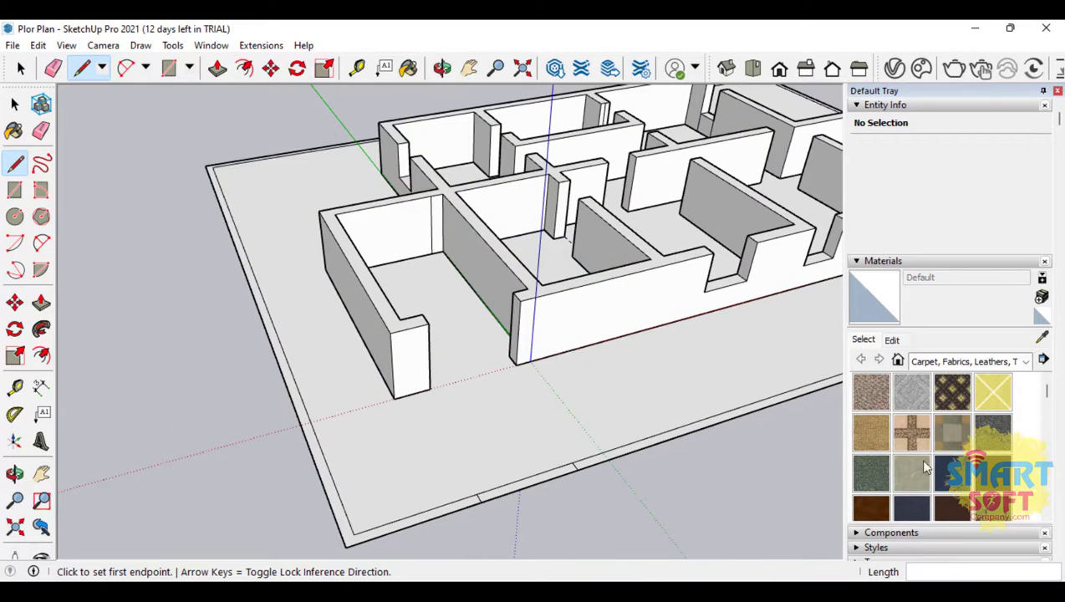
# Paint the border strip running around the sides and back with Stone Marble from the Stone materials
pyautogui.click(982, 433)
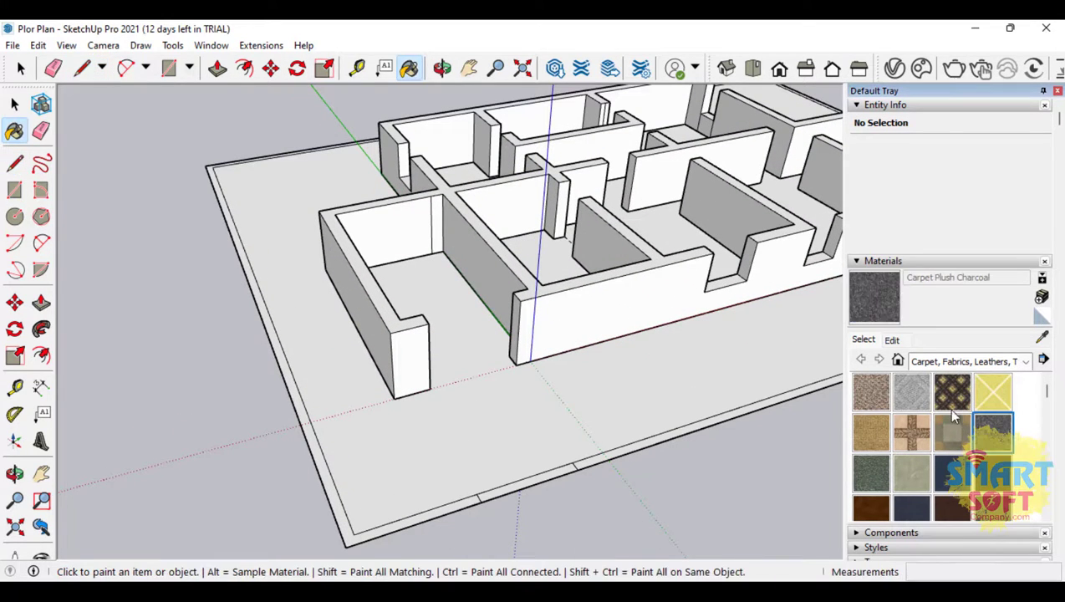
pyautogui.click(930, 361)
pyautogui.click(961, 361)
pyautogui.click(940, 362)
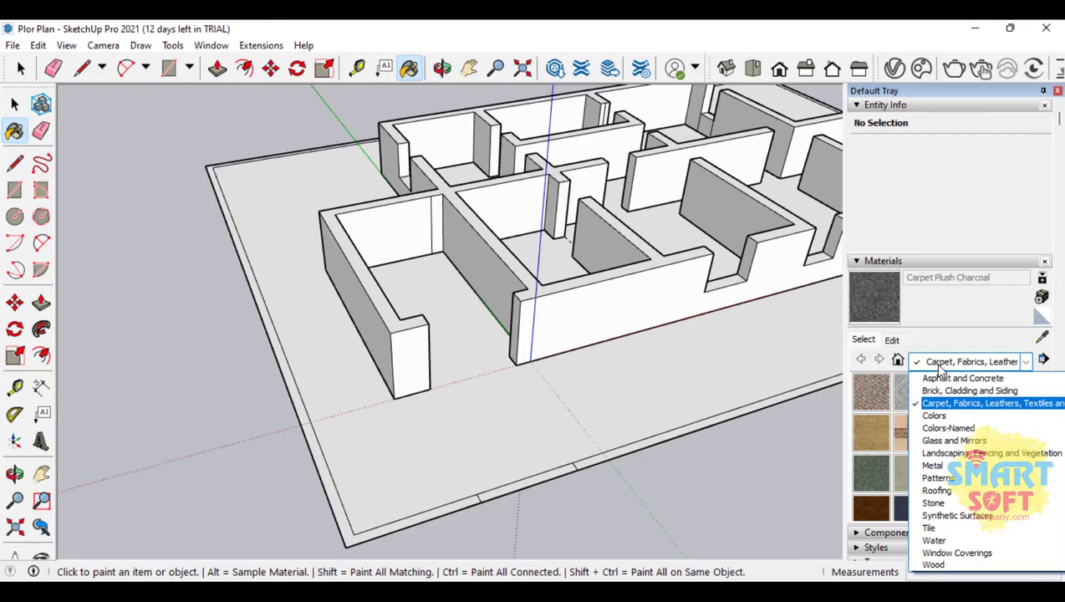
pyautogui.click(974, 501)
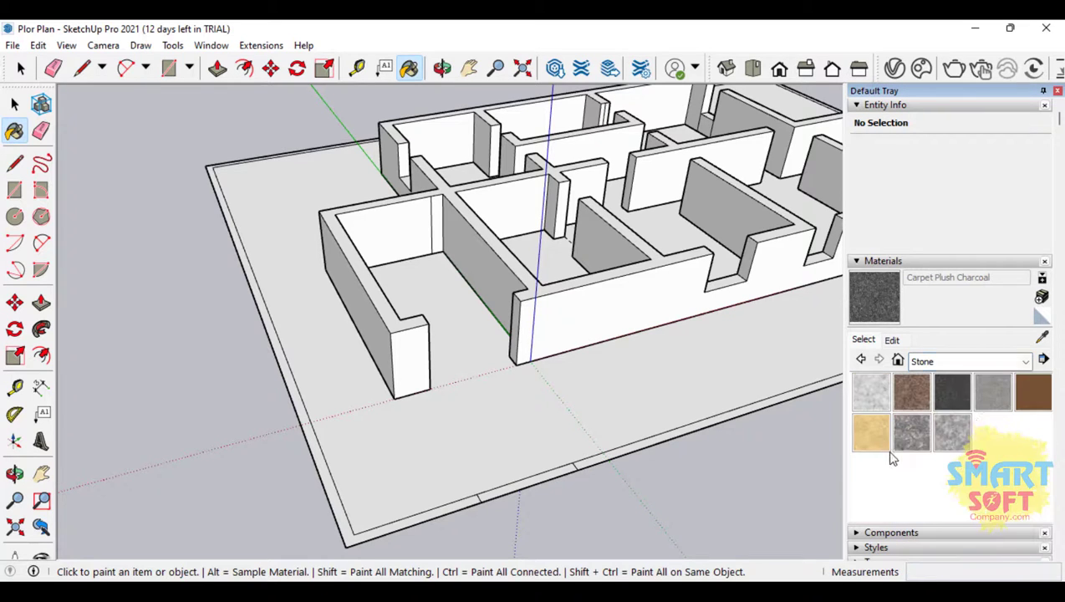
pyautogui.click(914, 435)
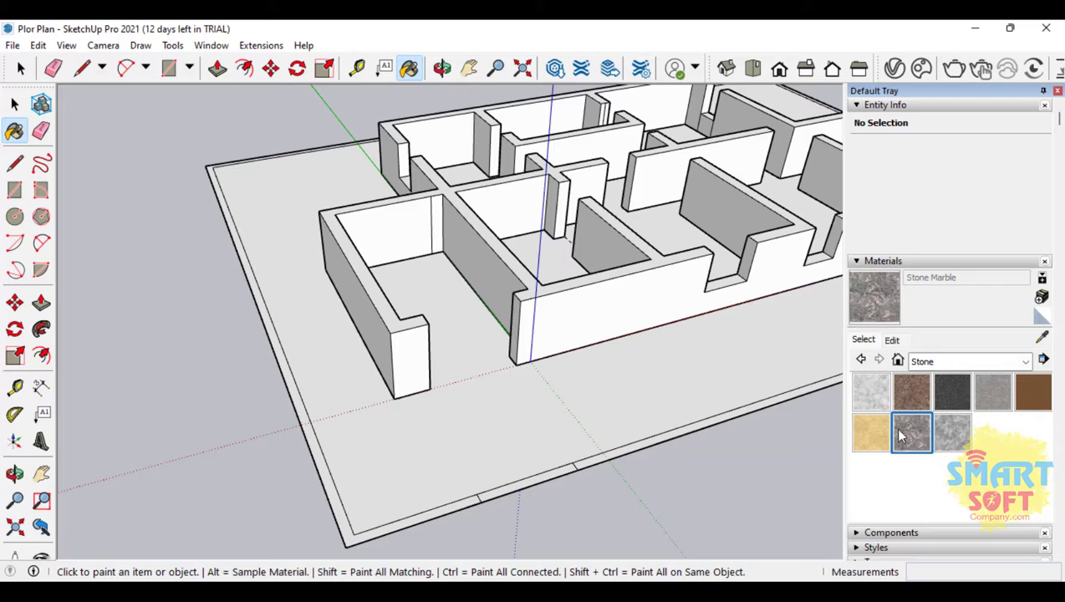
pyautogui.click(314, 428)
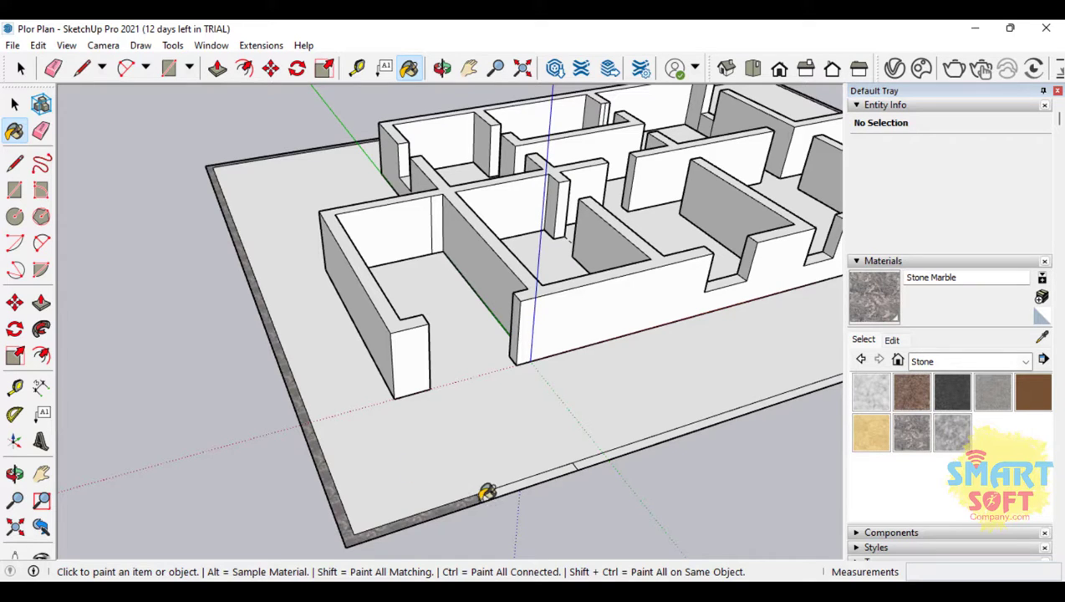
# Paint the side and back border strip and the front strip between the two openings with Granite Dark Gray
pyautogui.click(951, 391)
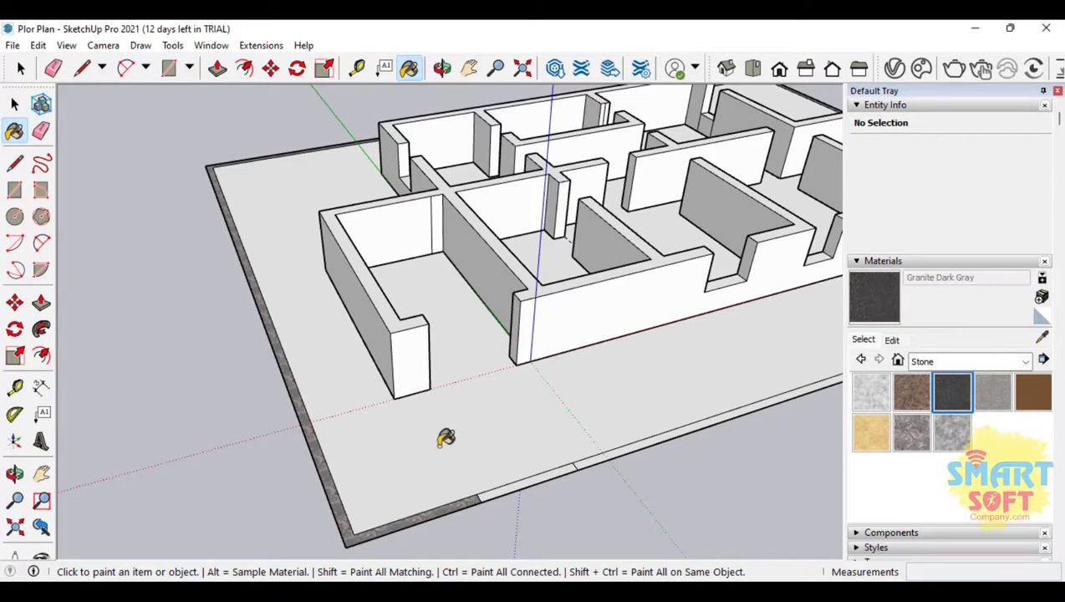
pyautogui.click(322, 440)
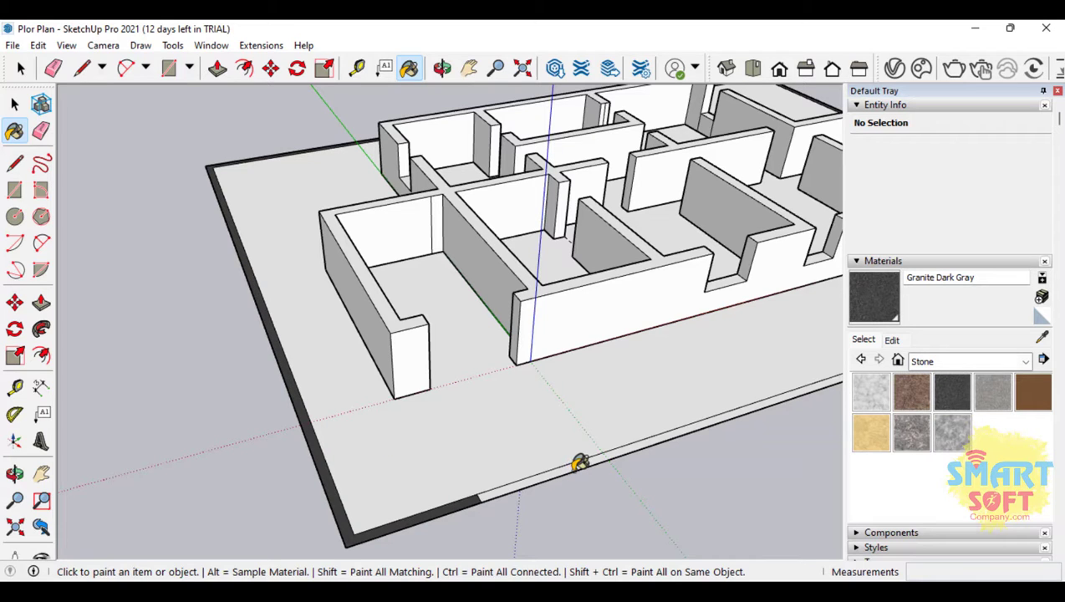
pyautogui.click(609, 442)
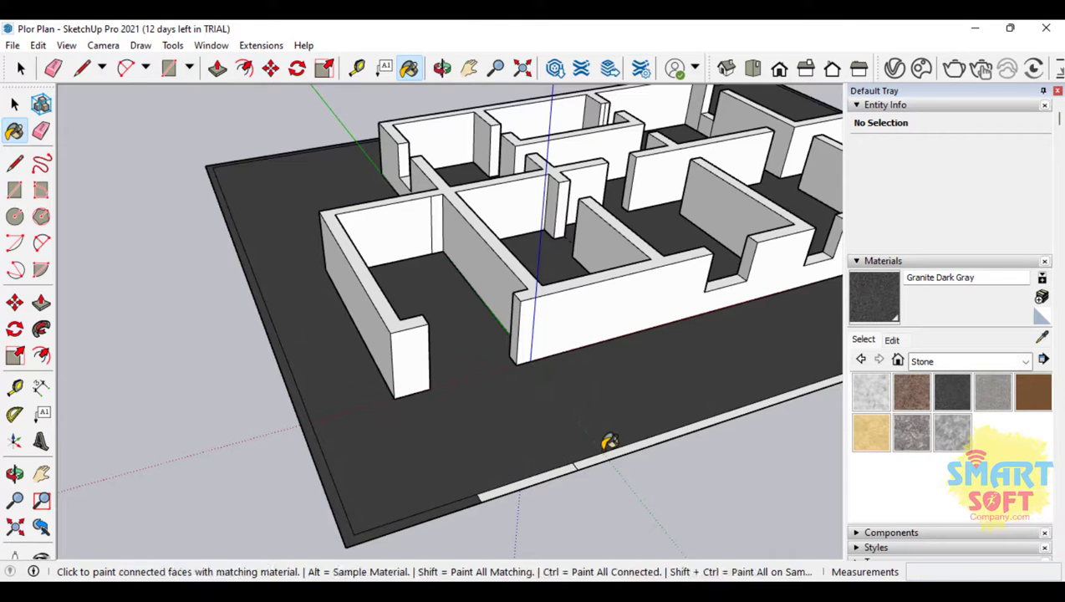
pyautogui.hotkey('ctrl', 'z')
pyautogui.click(615, 449)
# Push/Pull the dark border strip around the sides and back up about 0.6 m
pyautogui.scroll(-5, 237, 408)
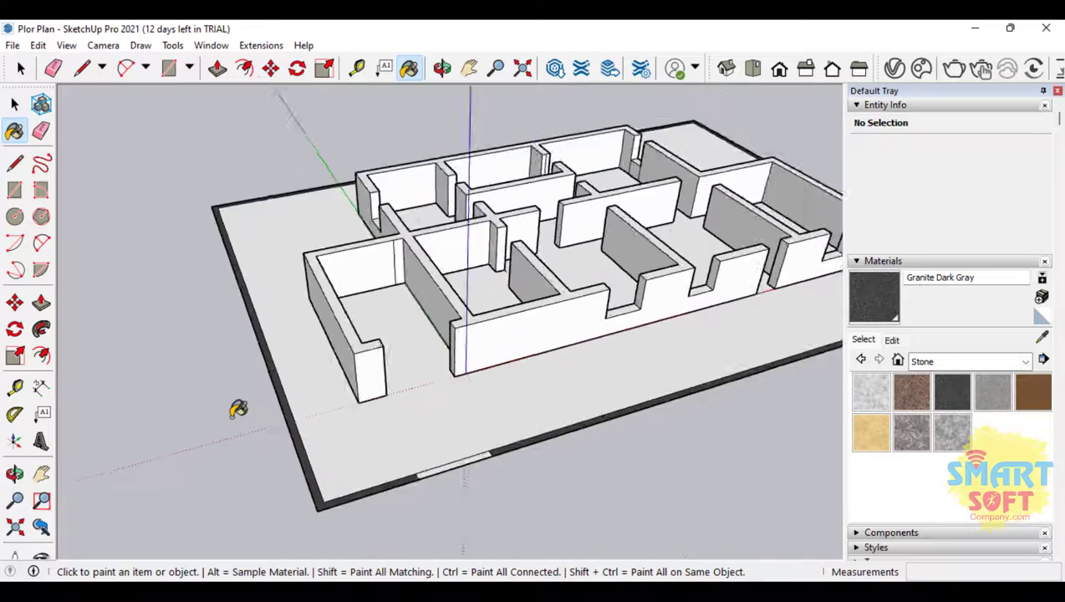
pyautogui.scroll(4, 387, 435)
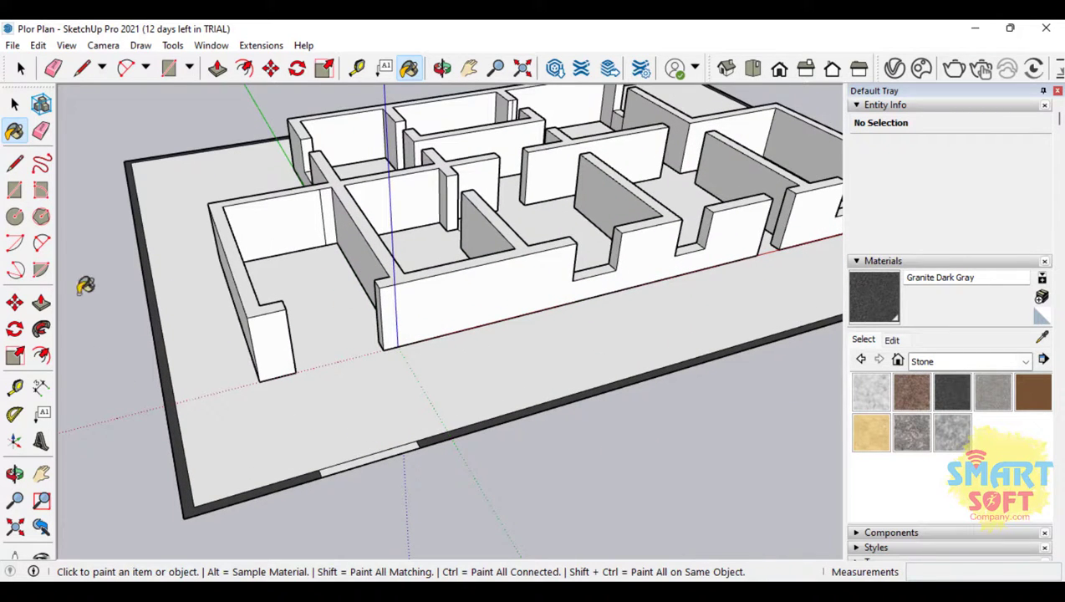
pyautogui.press('space')
pyautogui.click(14, 130)
pyautogui.click(41, 302)
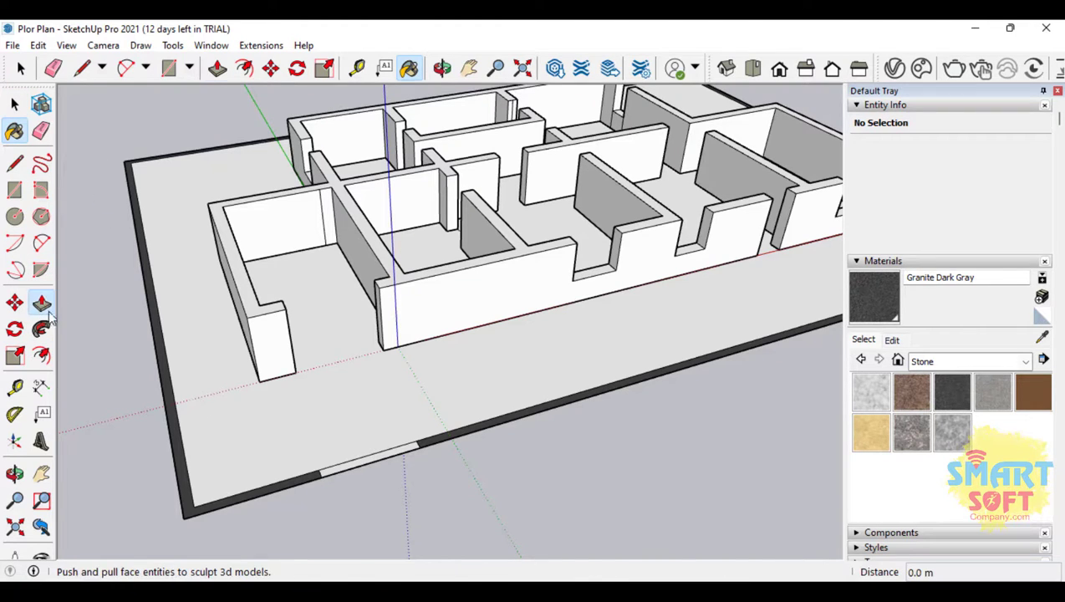
pyautogui.click(169, 409)
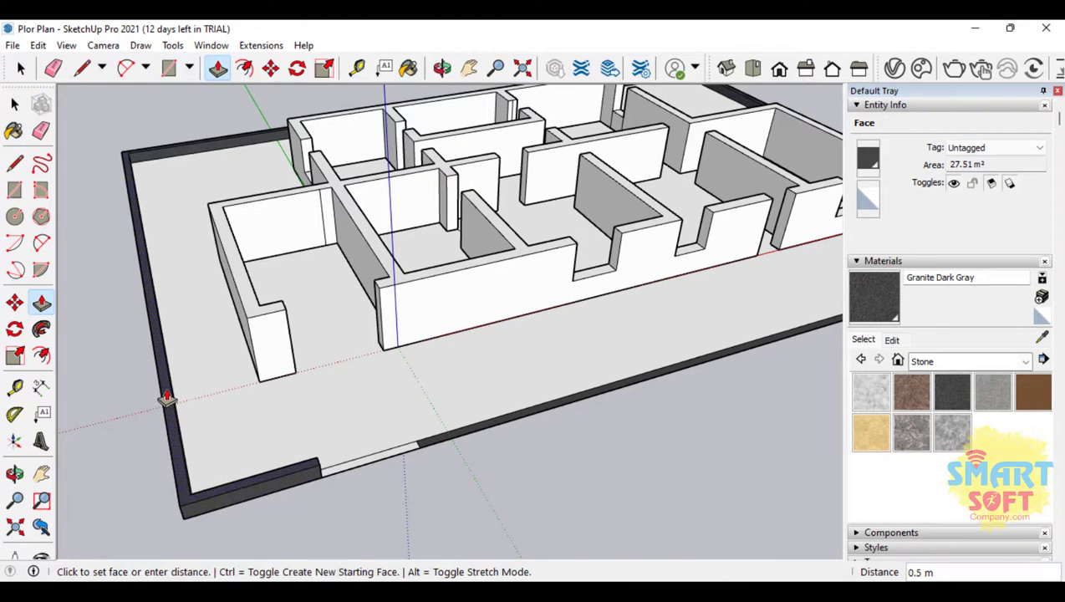
pyautogui.click(164, 395)
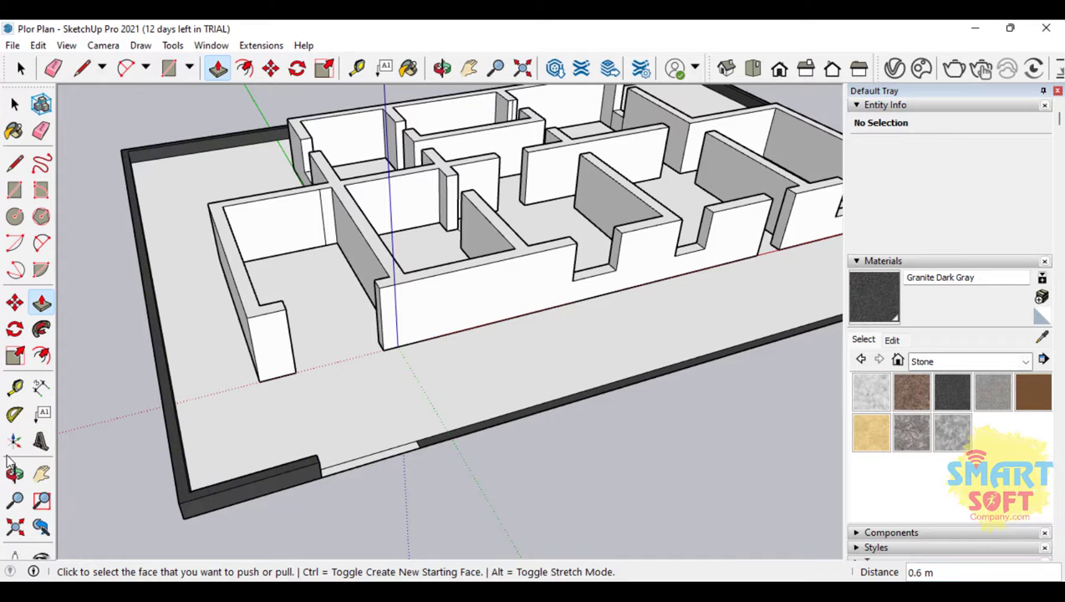
# Raise the top of the side and back boundary wall by about another 0.5 m
pyautogui.click(15, 474)
pyautogui.moveTo(250, 359); pyautogui.dragTo(234, 393)
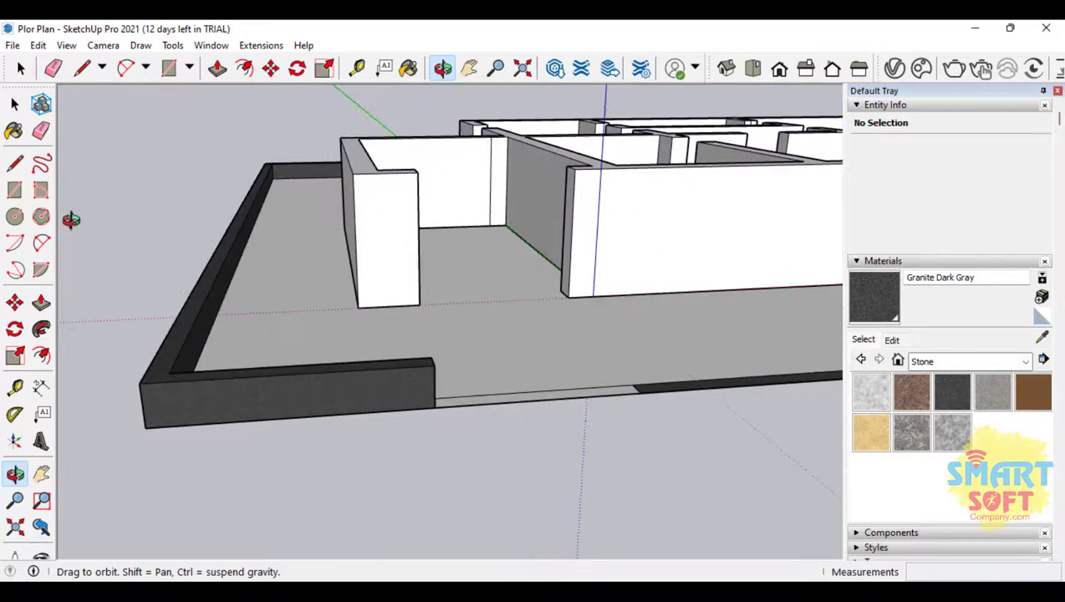
pyautogui.click(40, 304)
pyautogui.click(169, 360)
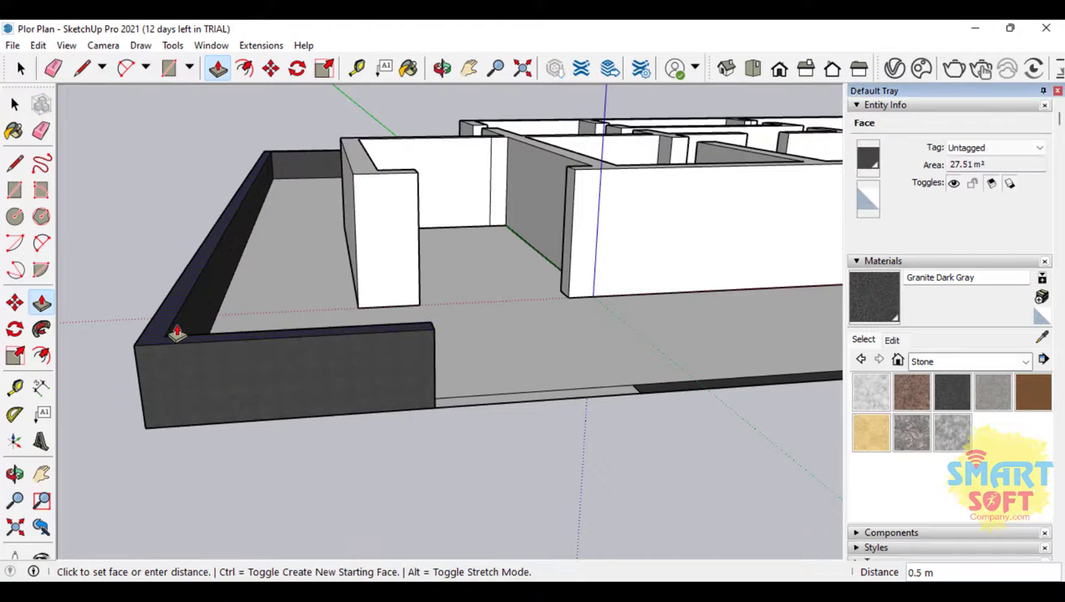
pyautogui.click(177, 332)
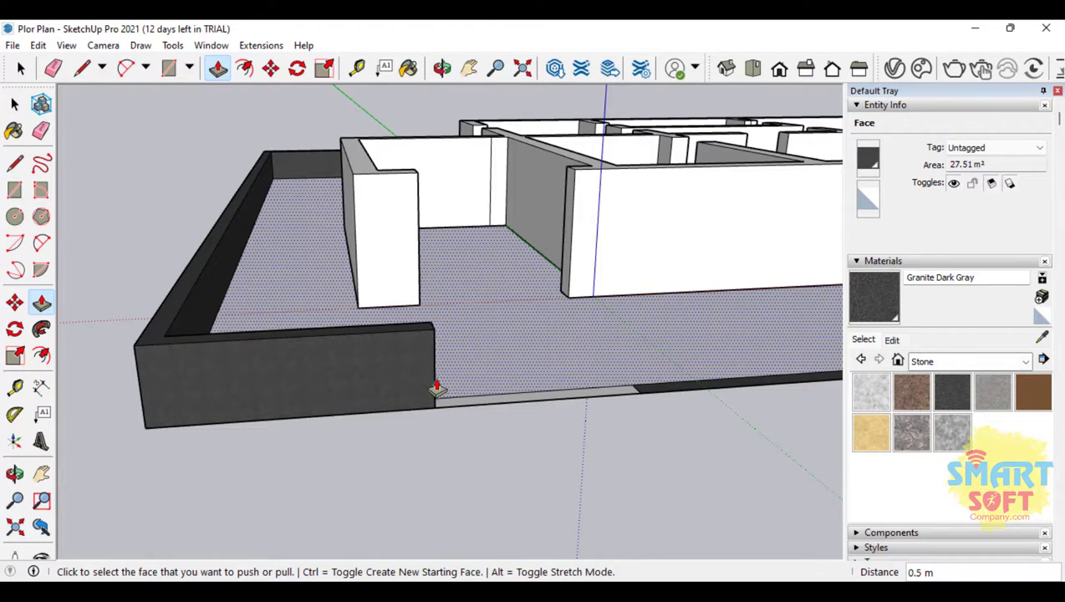
# Raise the dark front strip between the two openings about 1.1 m, level with the existing boundary wall
pyautogui.moveTo(437, 387); pyautogui.dragTo(270, 357, button='middle')
pyautogui.click(518, 405)
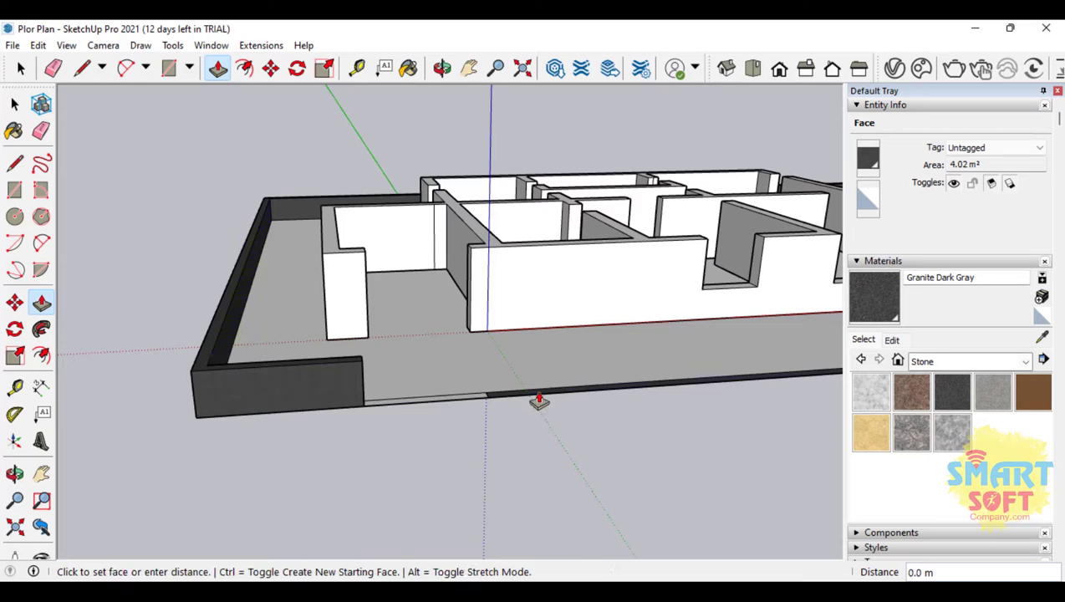
pyautogui.click(526, 398)
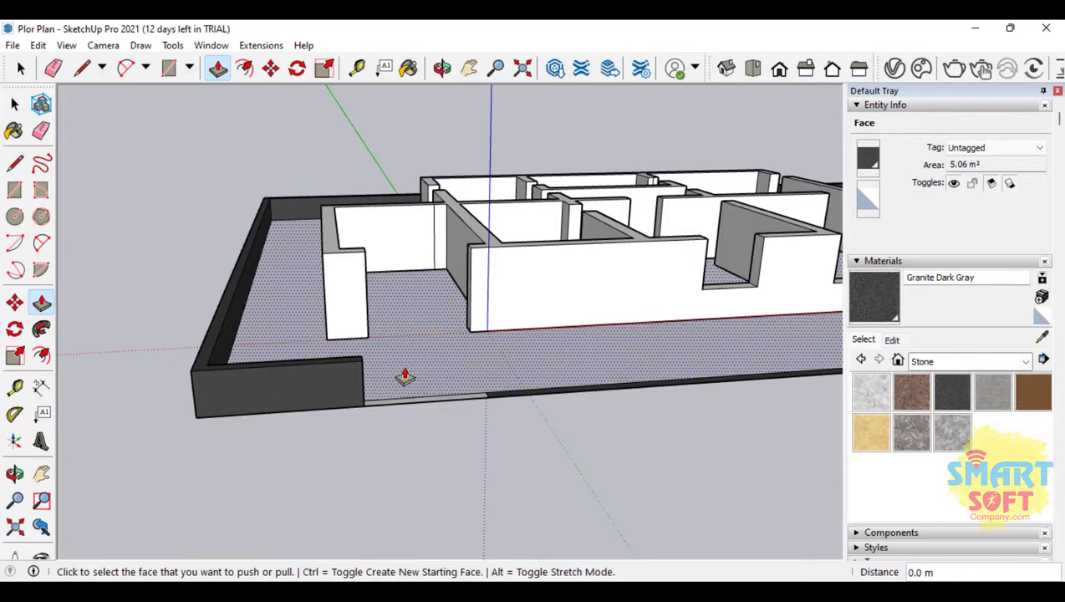
pyautogui.click(540, 399)
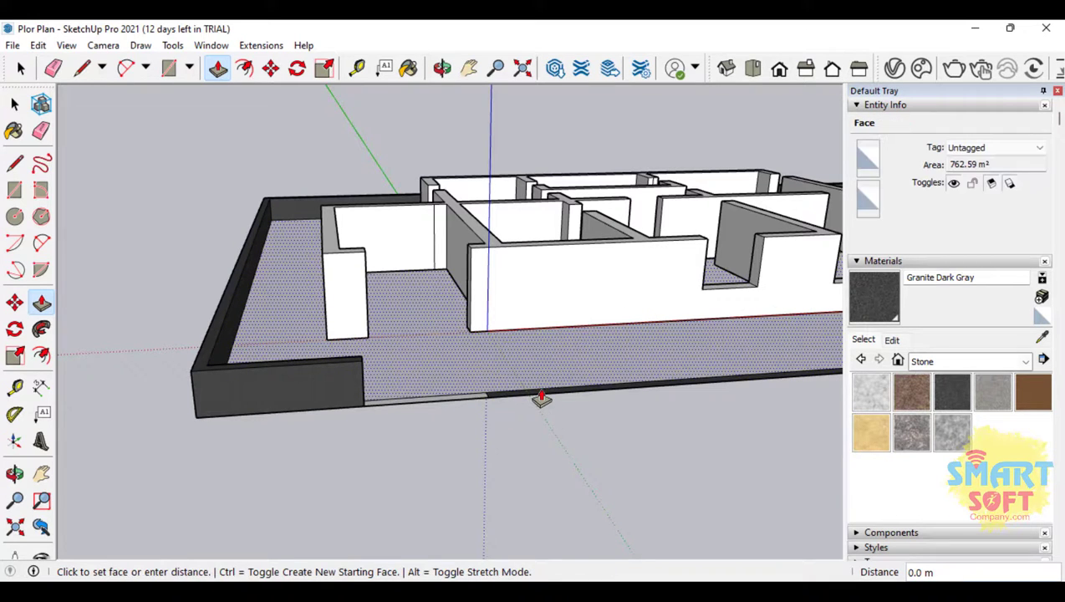
pyautogui.click(501, 368)
pyautogui.scroll(3, 551, 426)
pyautogui.click(556, 376)
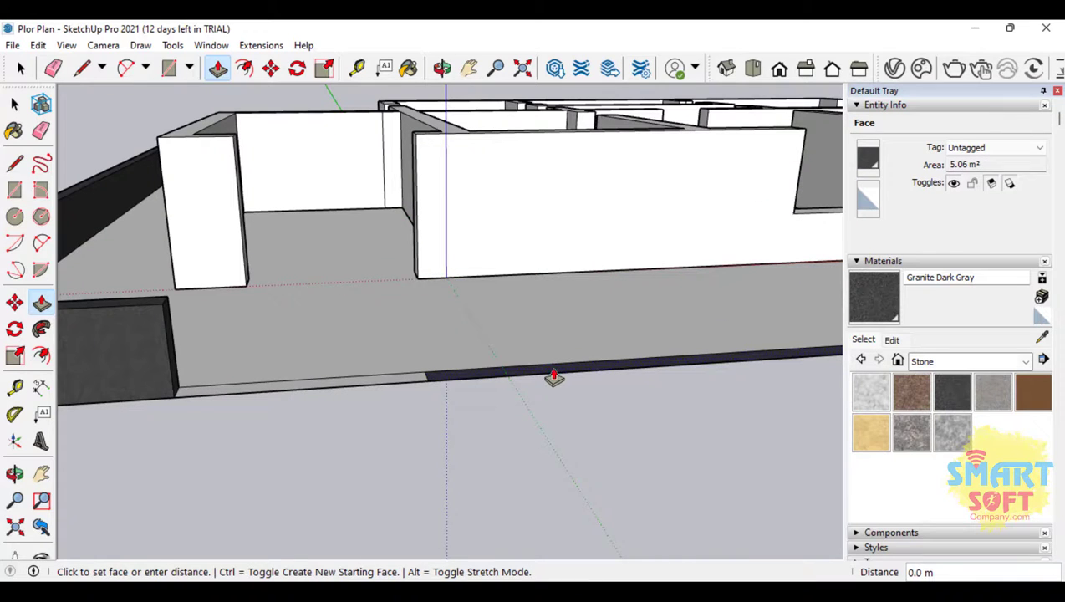
pyautogui.click(159, 309)
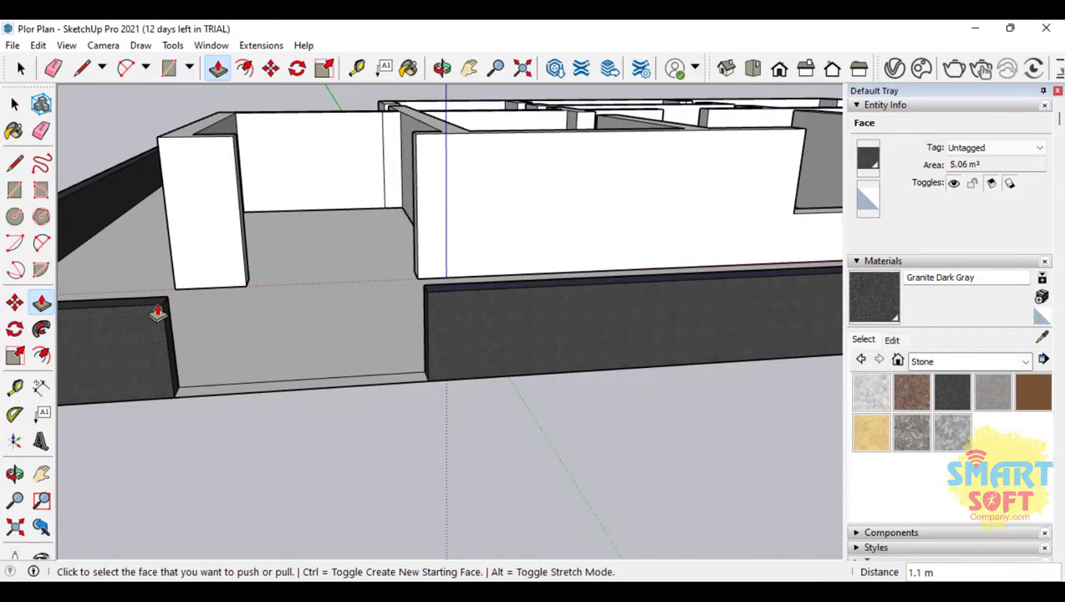
# Paint the top faces of the side and front boundary walls with Carrera Marble
pyautogui.scroll(-3, 159, 309)
pyautogui.scroll(-3, 494, 281)
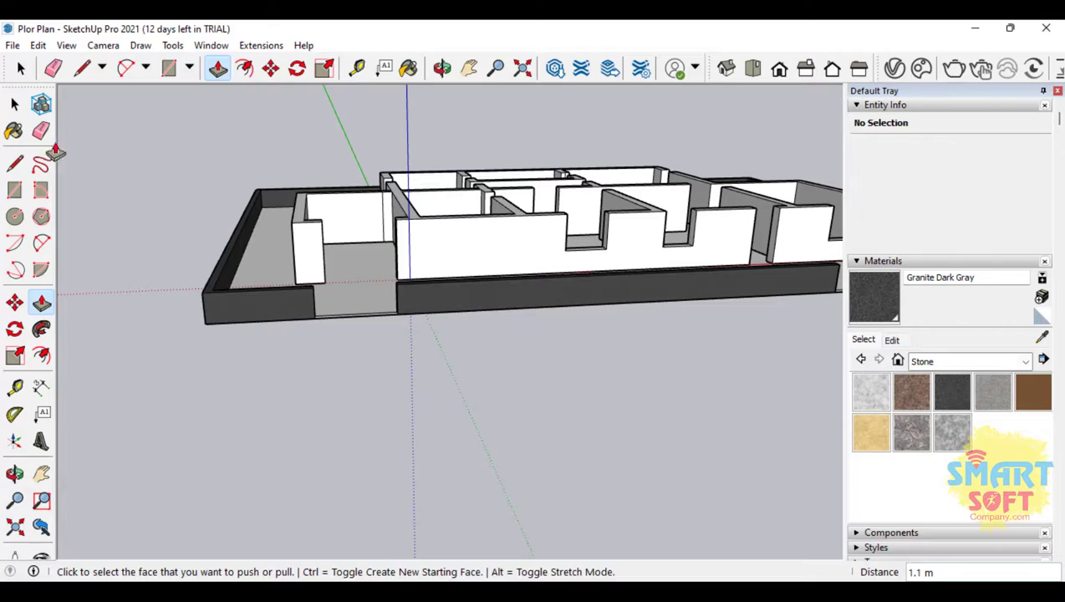
pyautogui.click(15, 474)
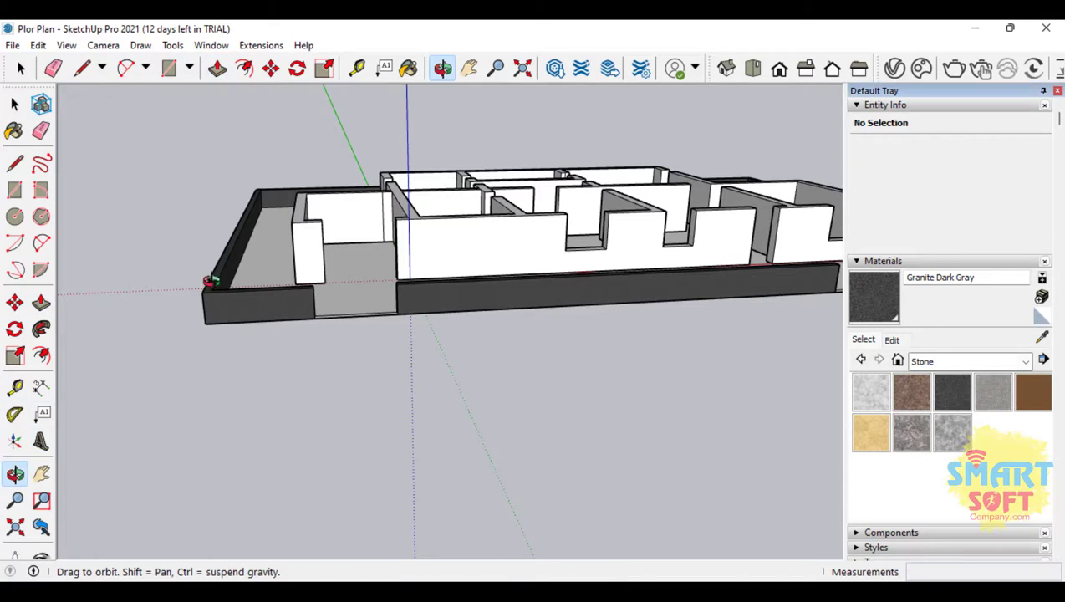
pyautogui.moveTo(209, 280); pyautogui.dragTo(592, 428)
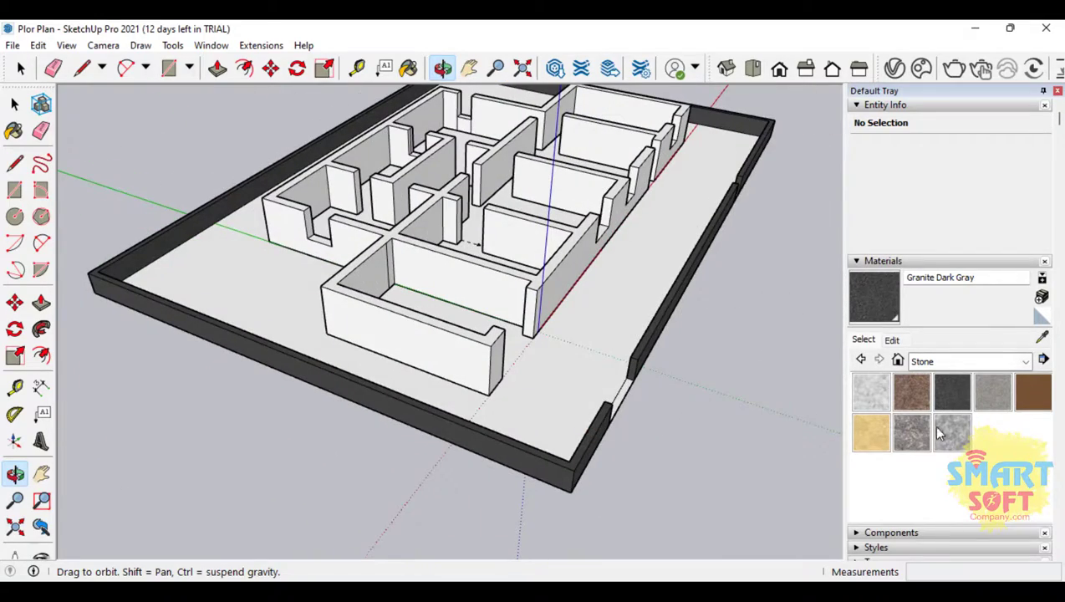
pyautogui.click(871, 394)
pyautogui.click(462, 410)
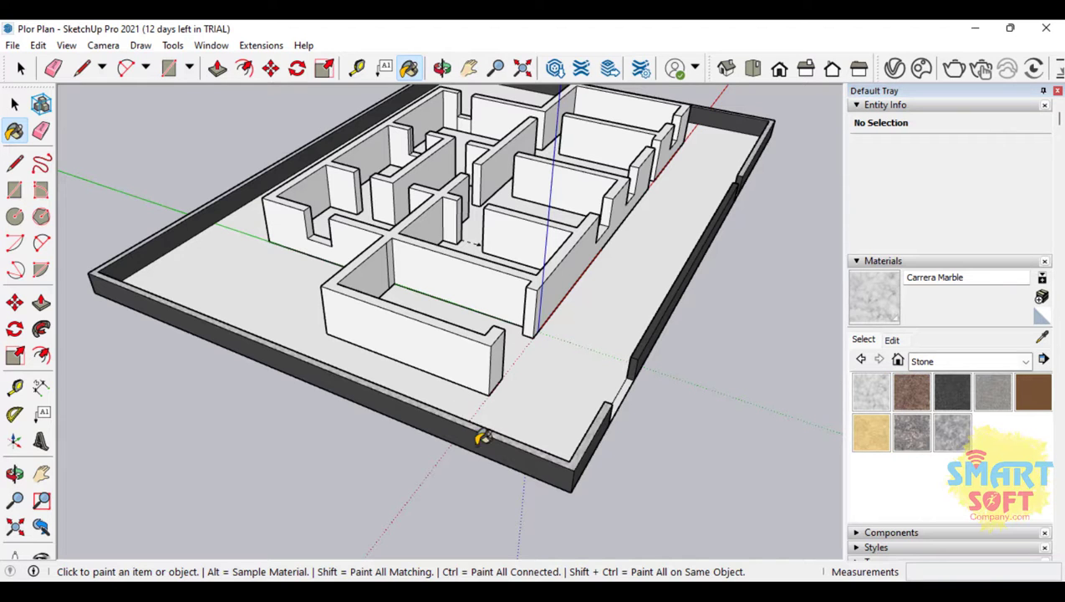
pyautogui.click(651, 328)
pyautogui.scroll(3, 253, 376)
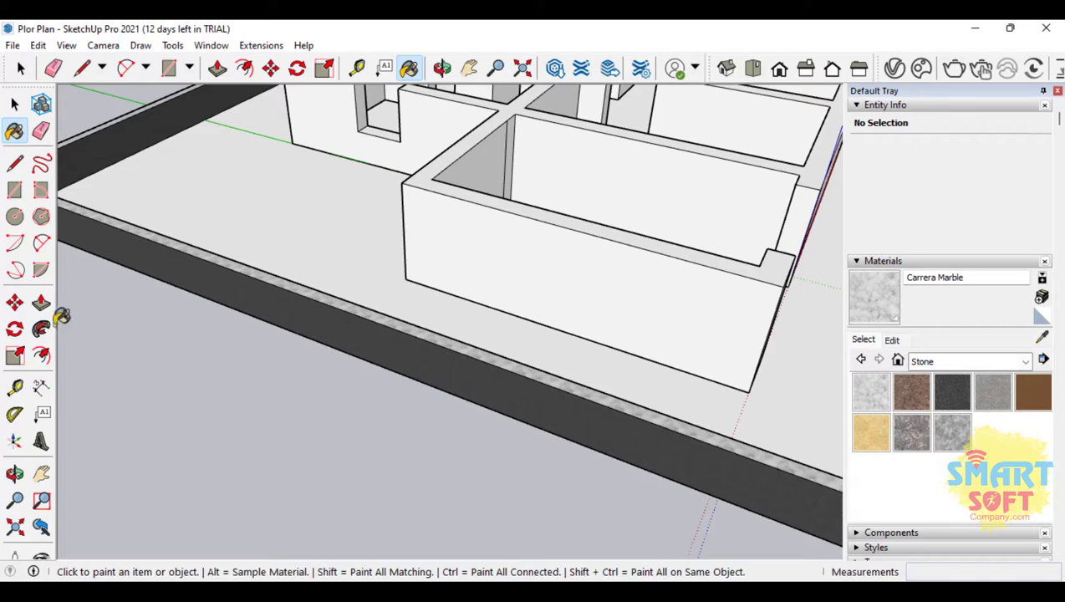
pyautogui.click(15, 104)
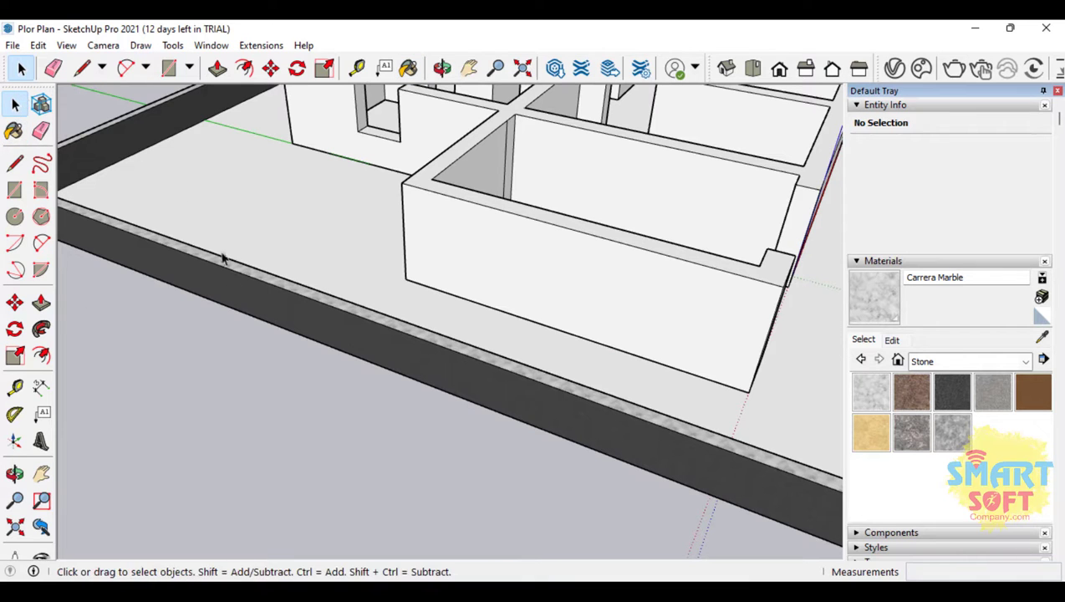
pyautogui.click(266, 281)
pyautogui.scroll(2, 360, 325)
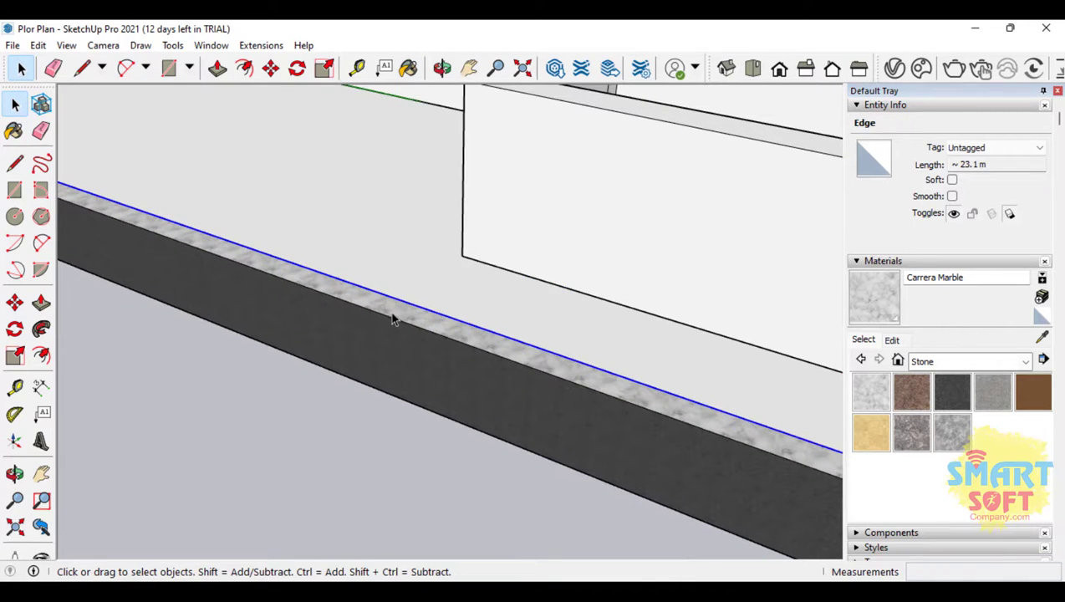
pyautogui.click(393, 317)
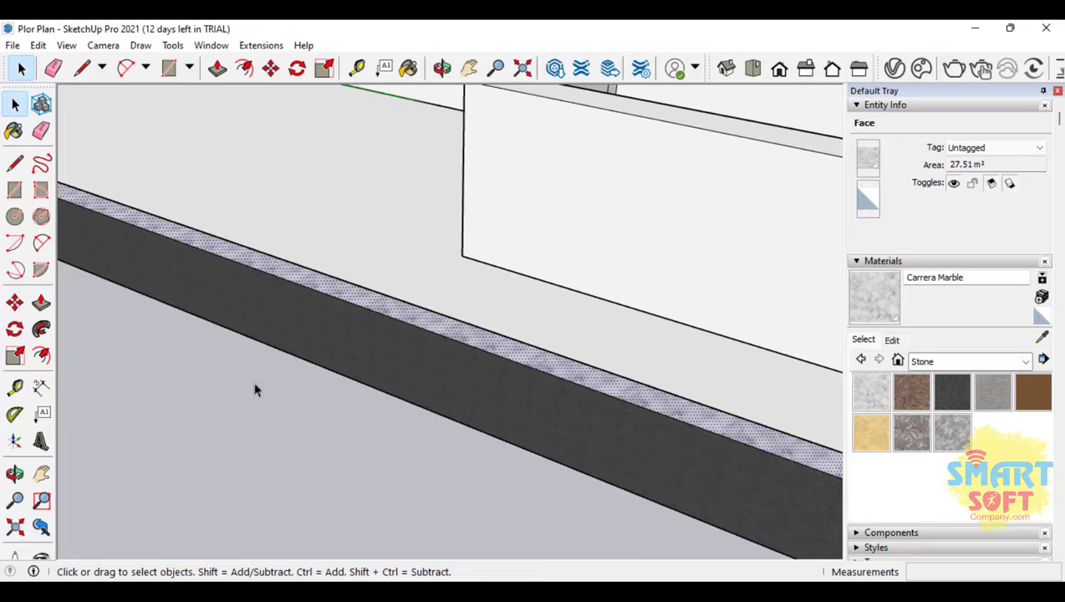
pyautogui.click(15, 304)
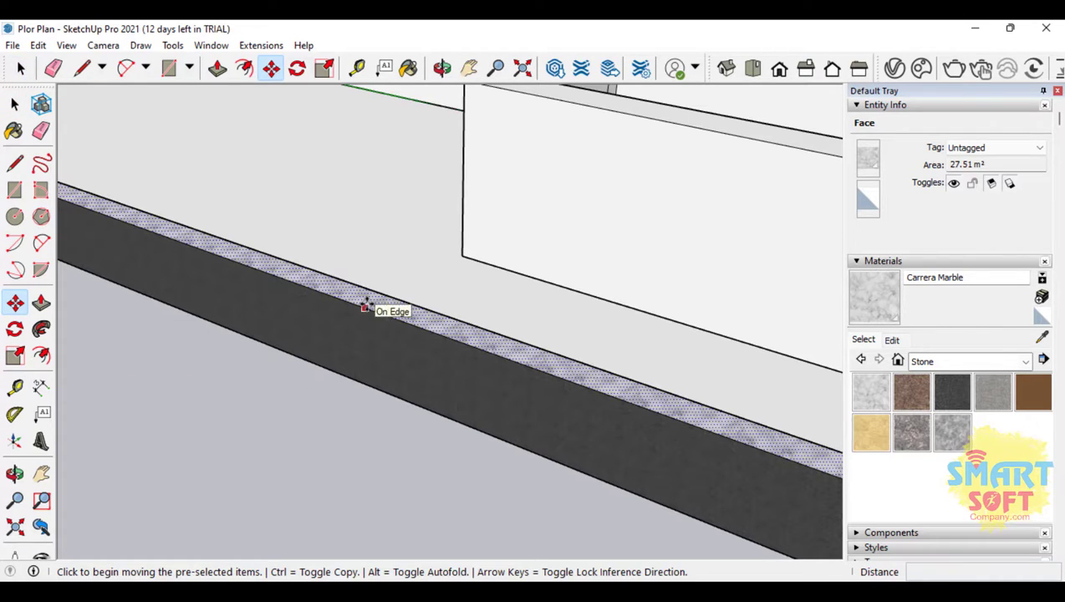
pyautogui.click(364, 306)
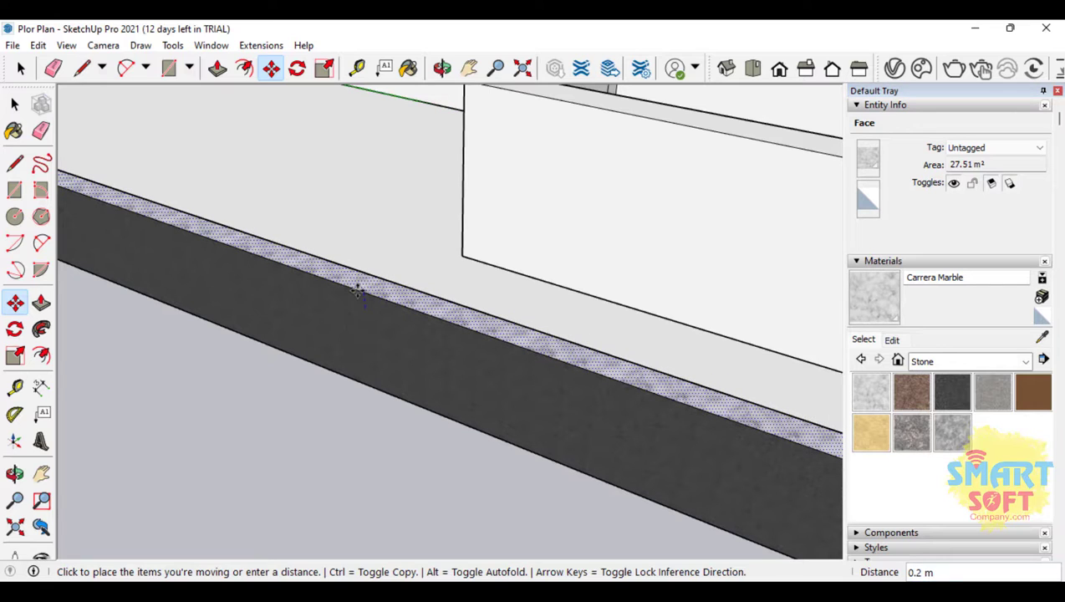
pyautogui.press('Escape')
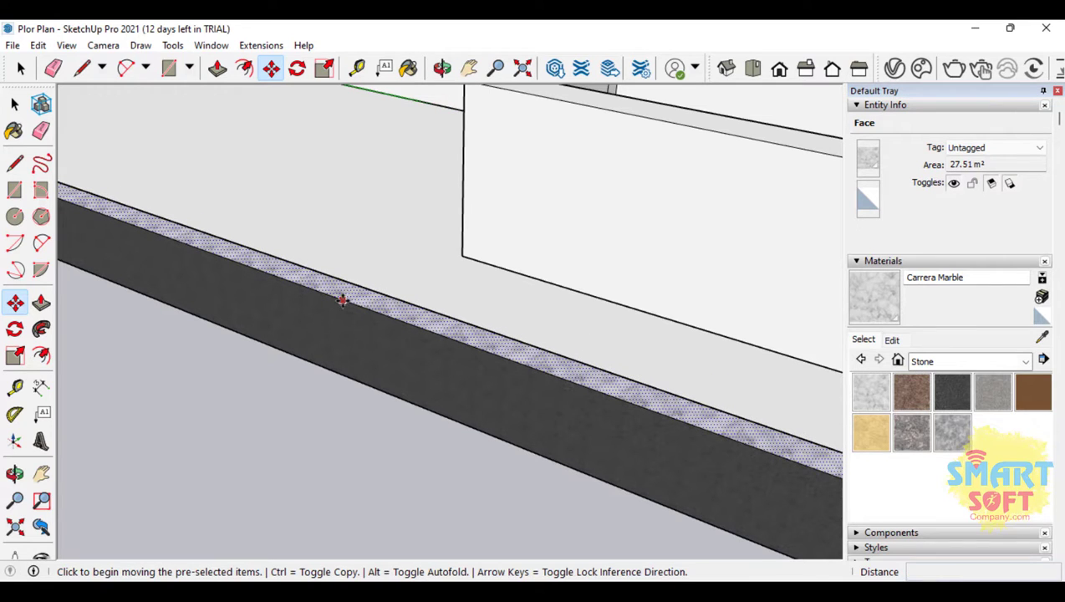
# Try to move the outer top edge of the side boundary wall by about 0.3 m towards its inner edge
pyautogui.click(14, 104)
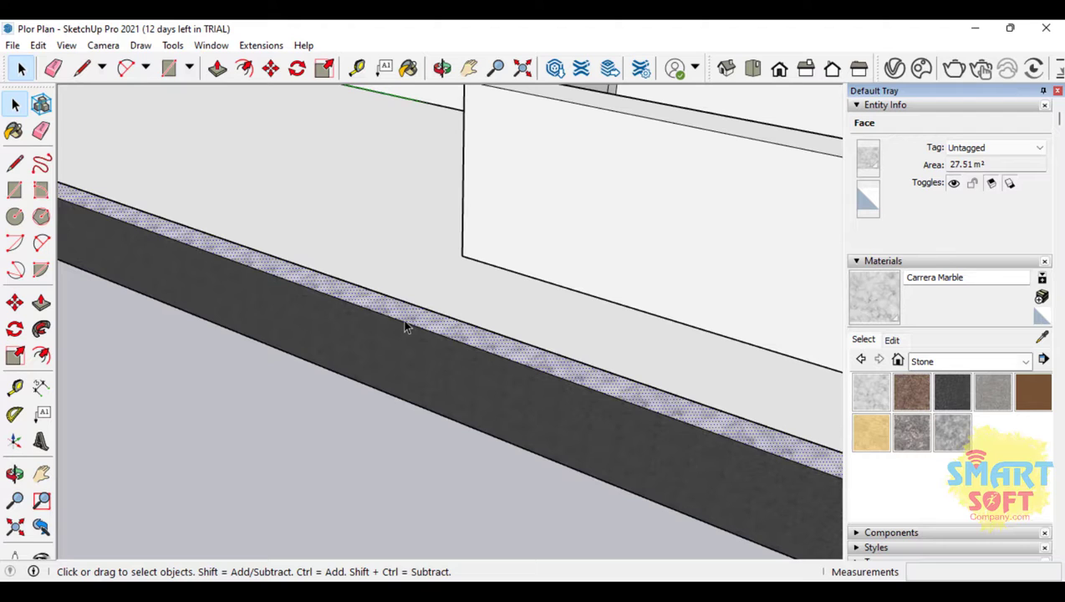
pyautogui.click(405, 325)
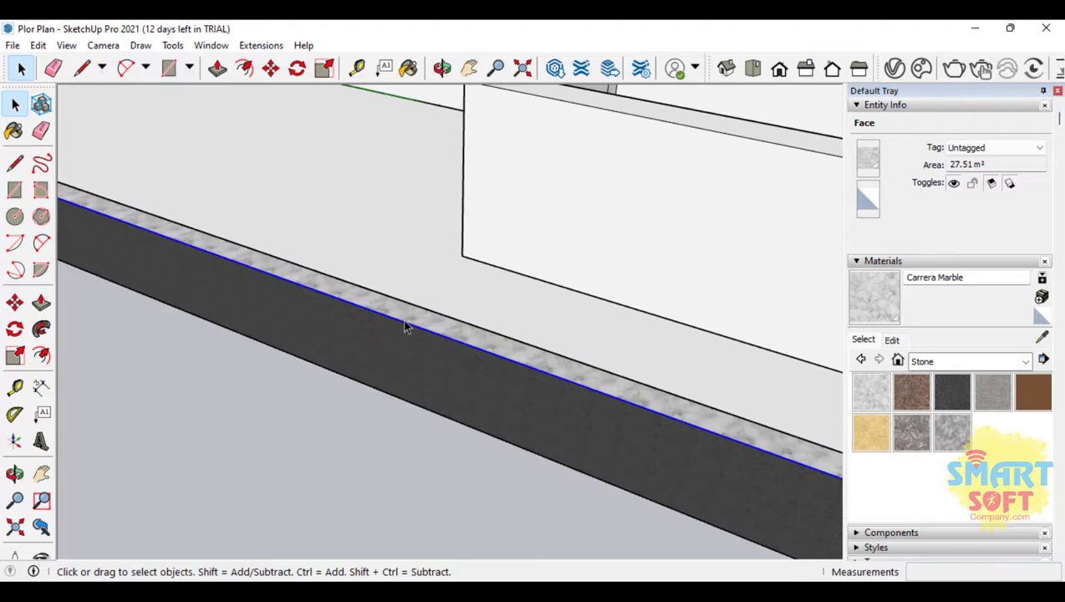
pyautogui.click(15, 302)
pyautogui.click(308, 287)
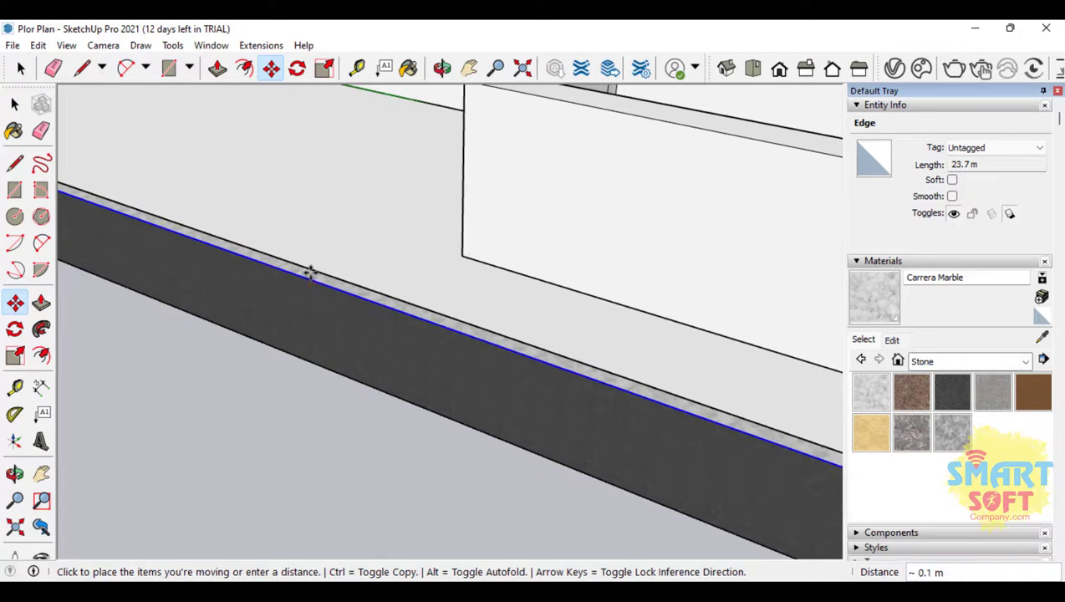
pyautogui.click(310, 254)
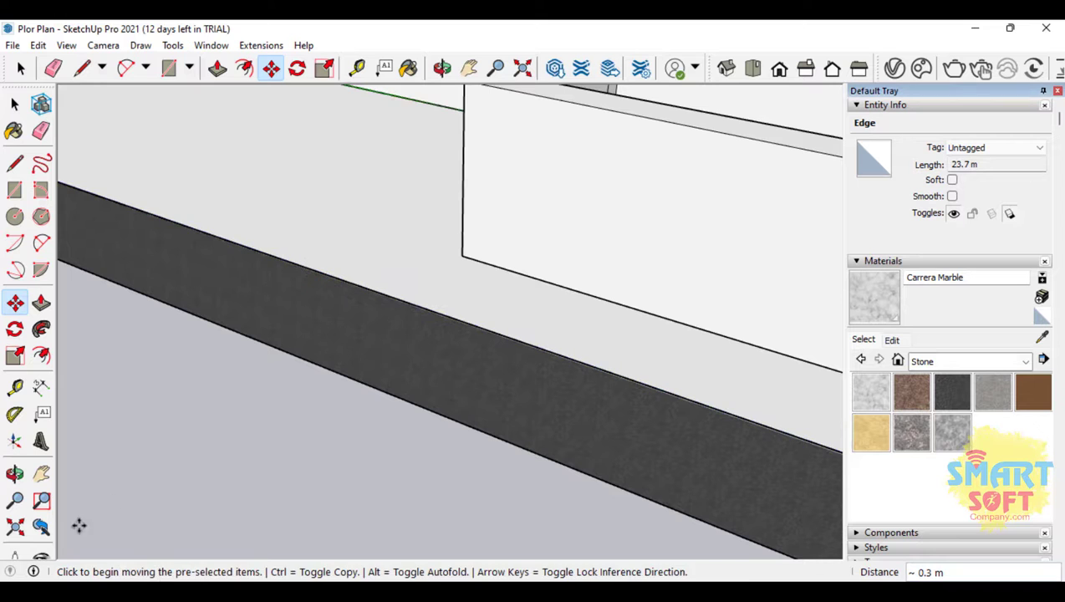
pyautogui.click(15, 473)
pyautogui.moveTo(204, 479); pyautogui.dragTo(637, 482)
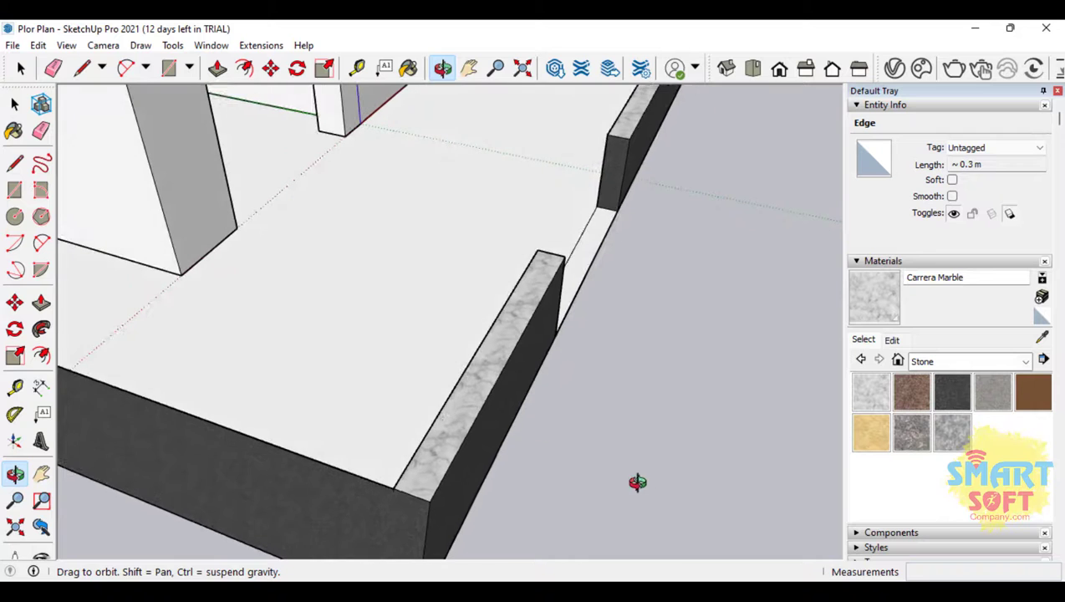
pyautogui.moveTo(433, 428); pyautogui.dragTo(204, 353)
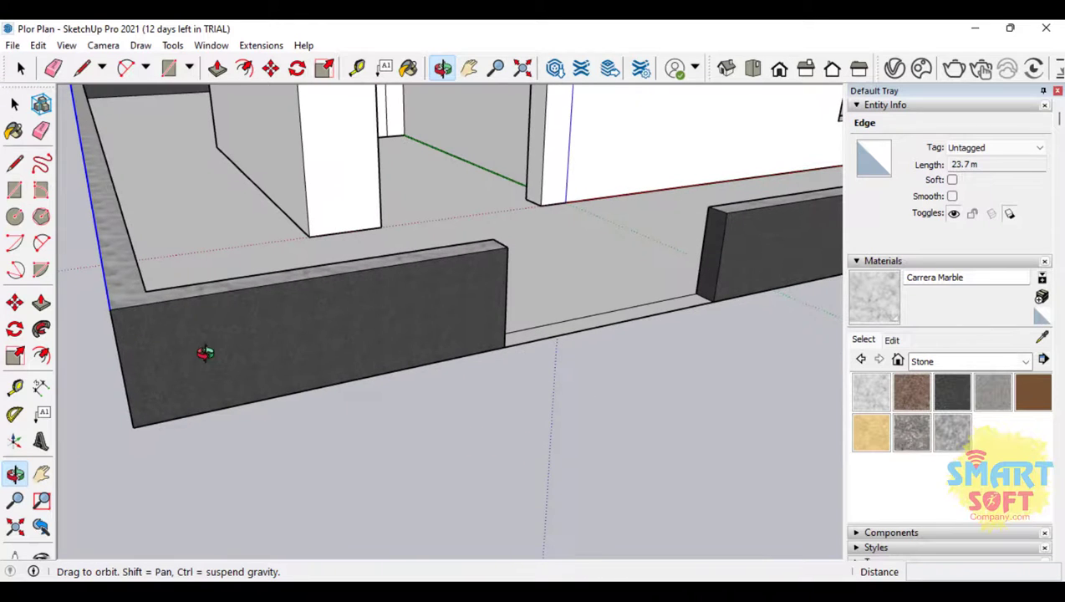
pyautogui.click(14, 303)
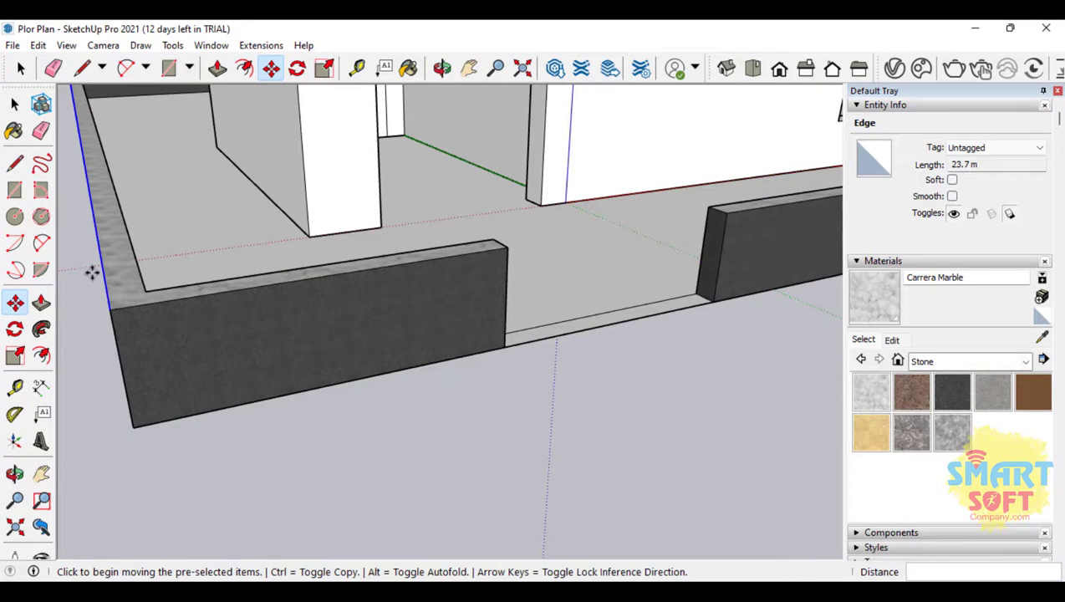
pyautogui.click(98, 262)
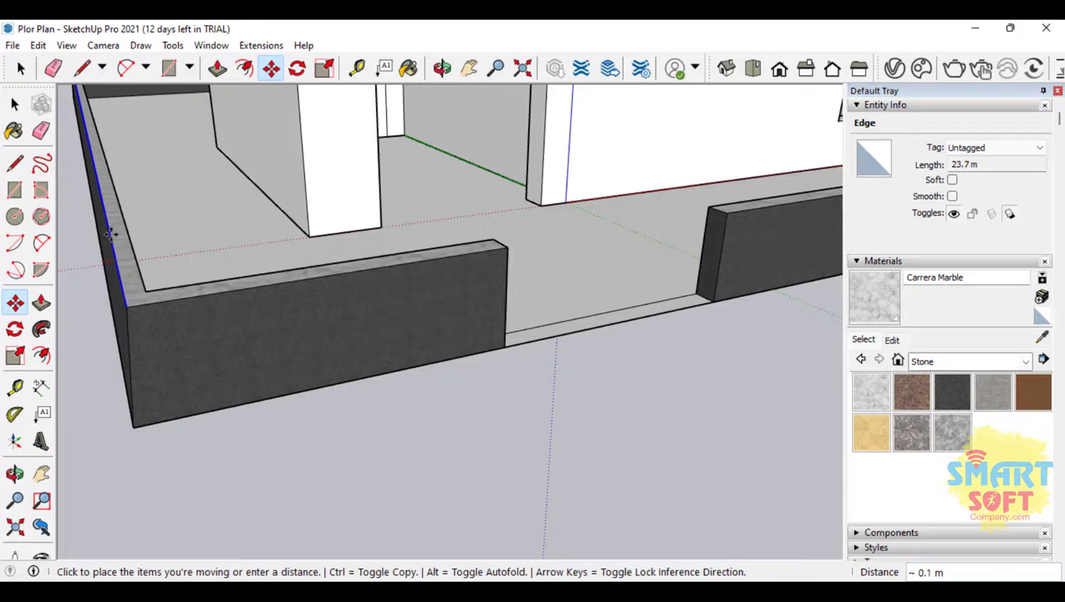
pyautogui.press('Escape')
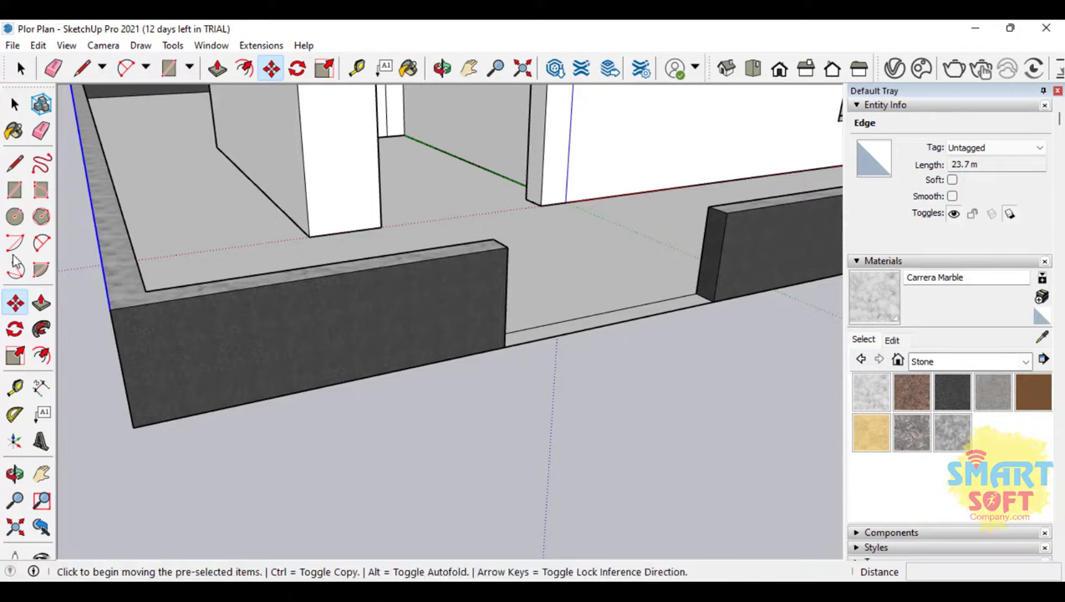
# Paint the floor around the house walls with Granite Light Gray
pyautogui.click(14, 474)
pyautogui.moveTo(376, 368); pyautogui.dragTo(642, 155)
pyautogui.scroll(-3, 608, 304)
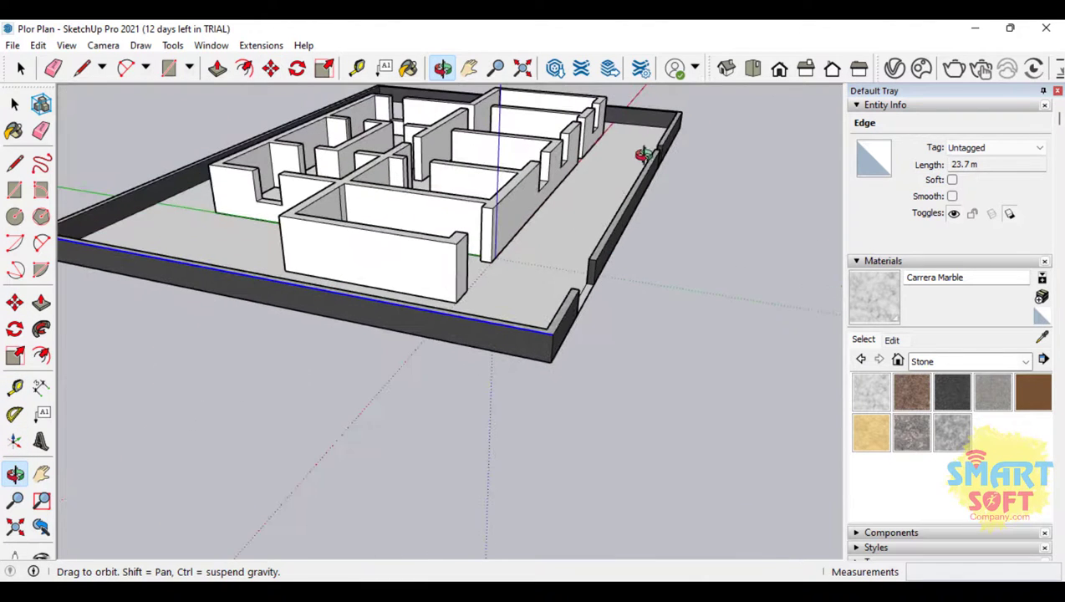
pyautogui.scroll(5, 552, 157)
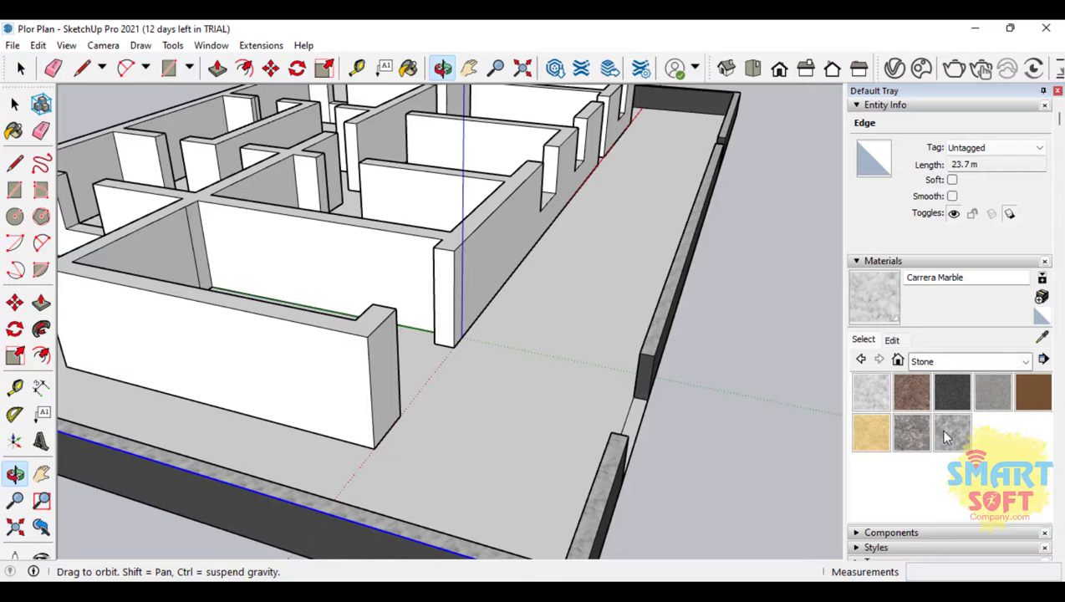
pyautogui.click(994, 392)
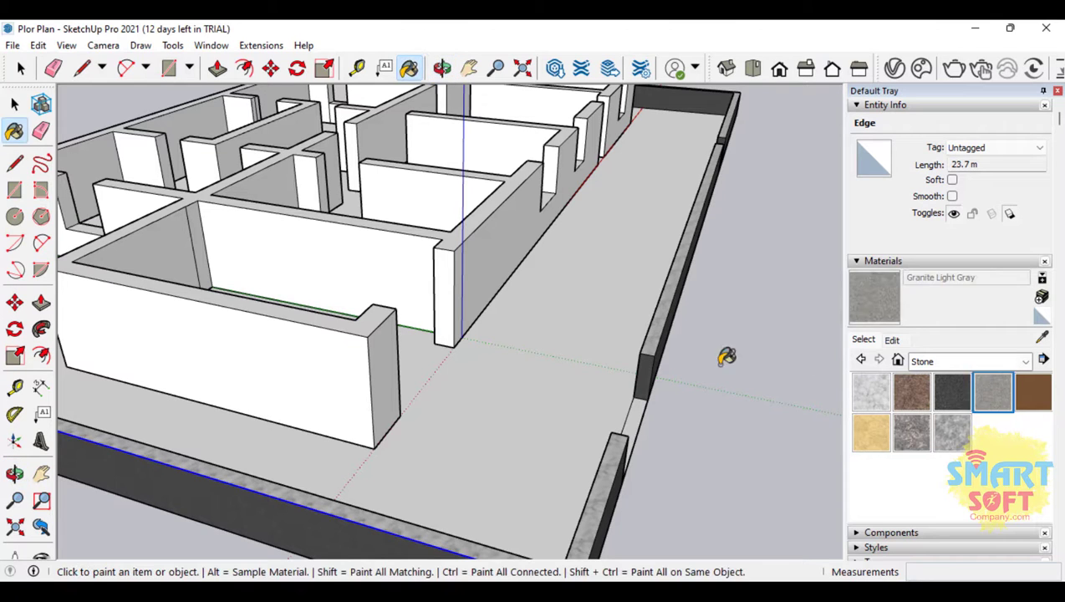
pyautogui.click(561, 403)
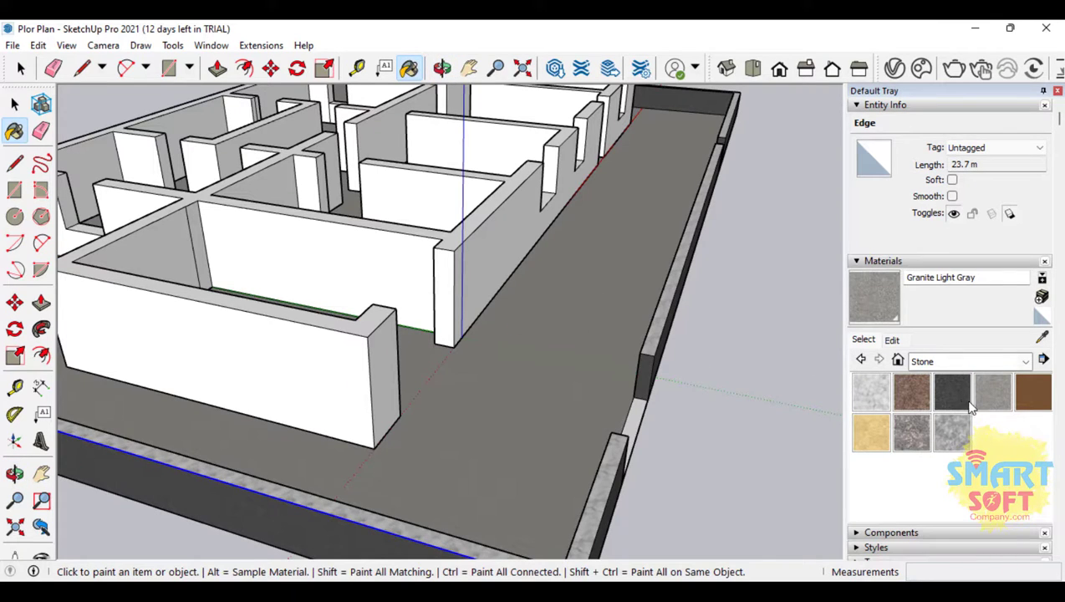
# Unlock the Granite Light Gray texture's aspect ratio, set its size to 1.0 m by 1.0 m and enable Colorize
pyautogui.click(894, 340)
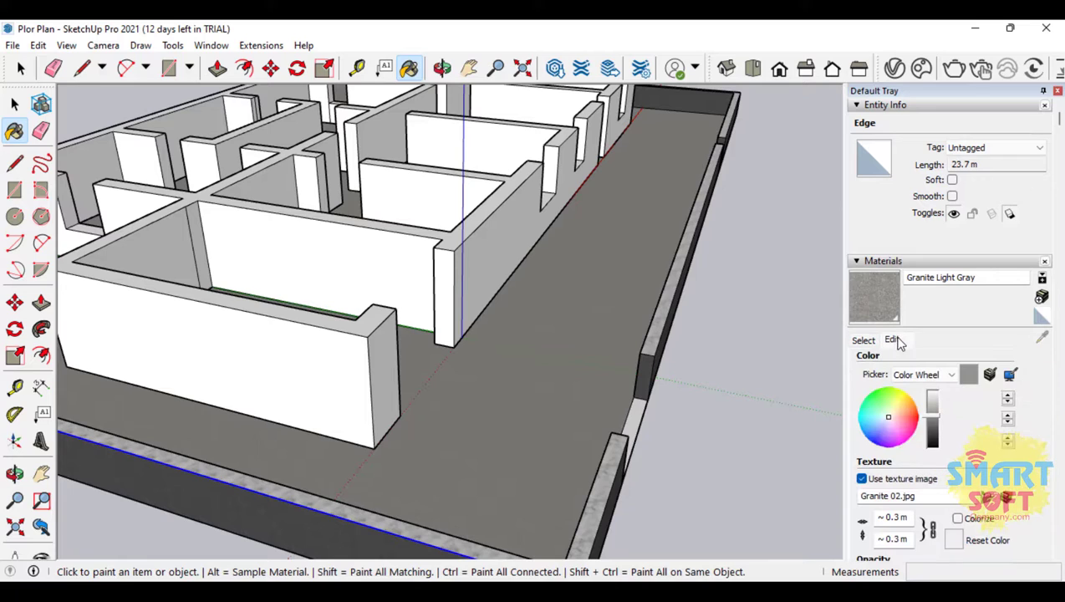
pyautogui.click(882, 518)
pyautogui.press('Return')
pyautogui.click(897, 516)
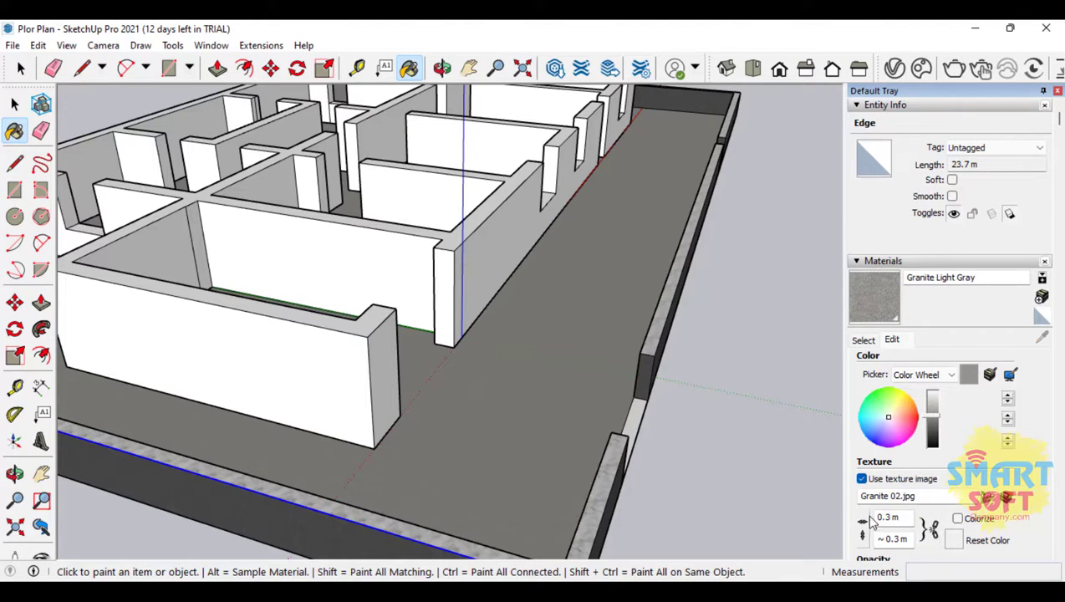
pyautogui.press('Return')
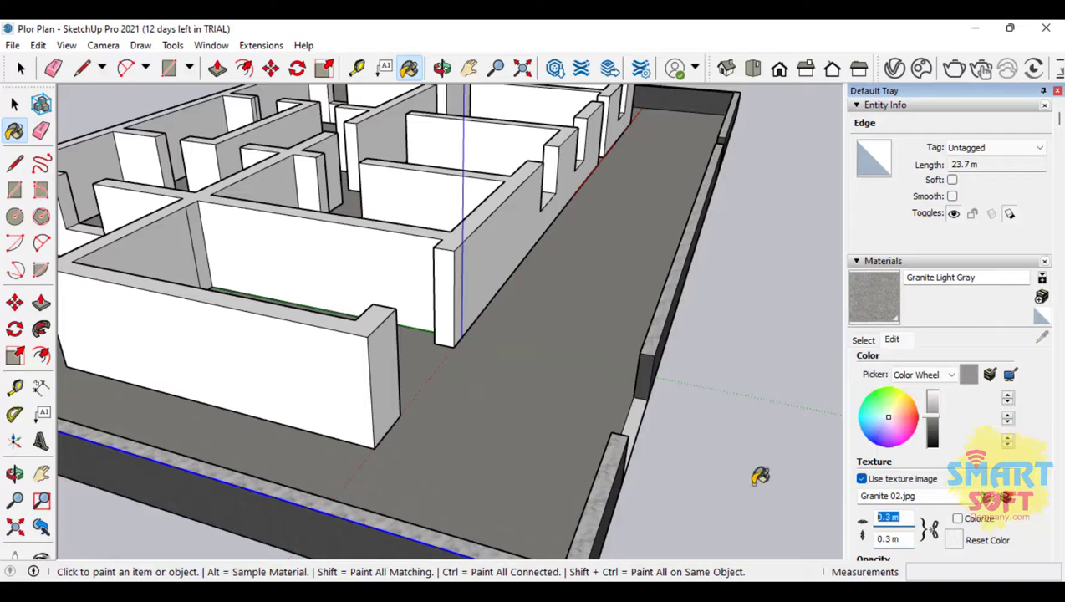
pyautogui.write('1.')
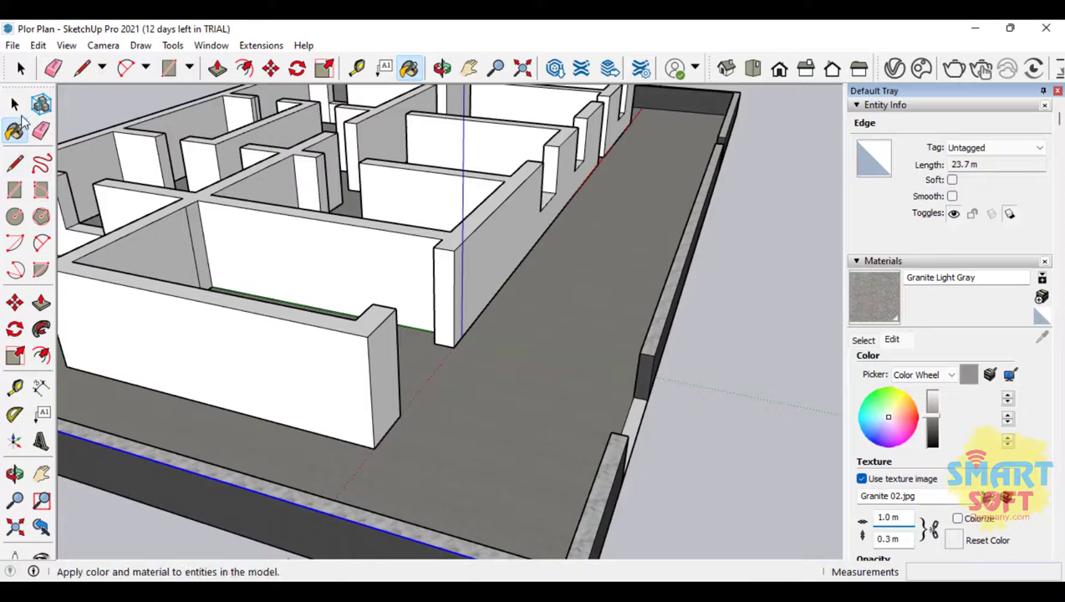
pyautogui.click(14, 103)
pyautogui.click(594, 428)
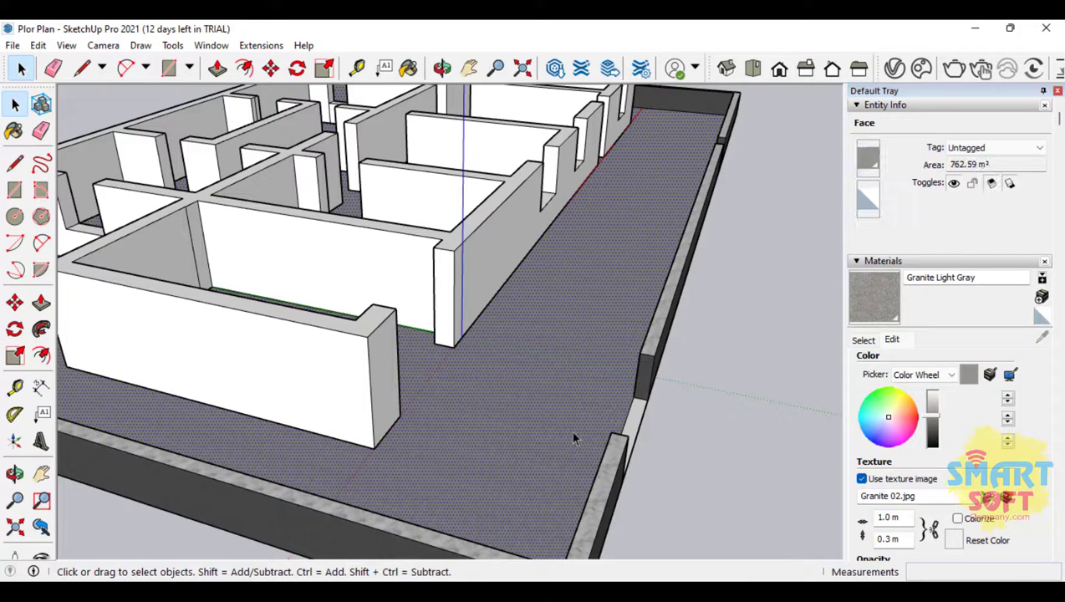
pyautogui.click(903, 520)
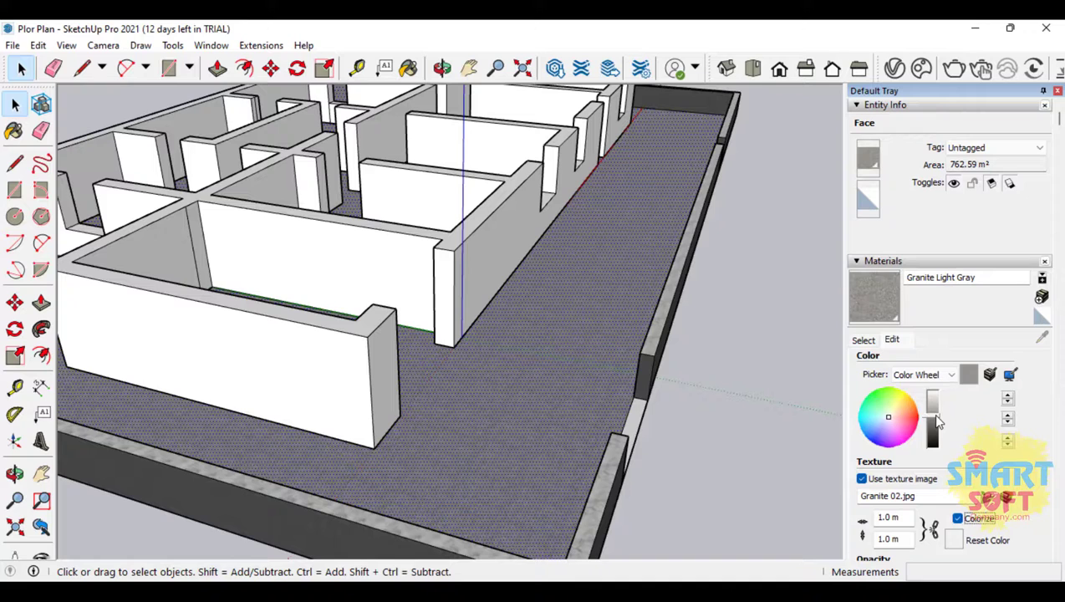
# Lighten the Granite Light Gray floor material slightly, keeping the Color Wheel picker
pyautogui.moveTo(937, 422); pyautogui.dragTo(938, 415)
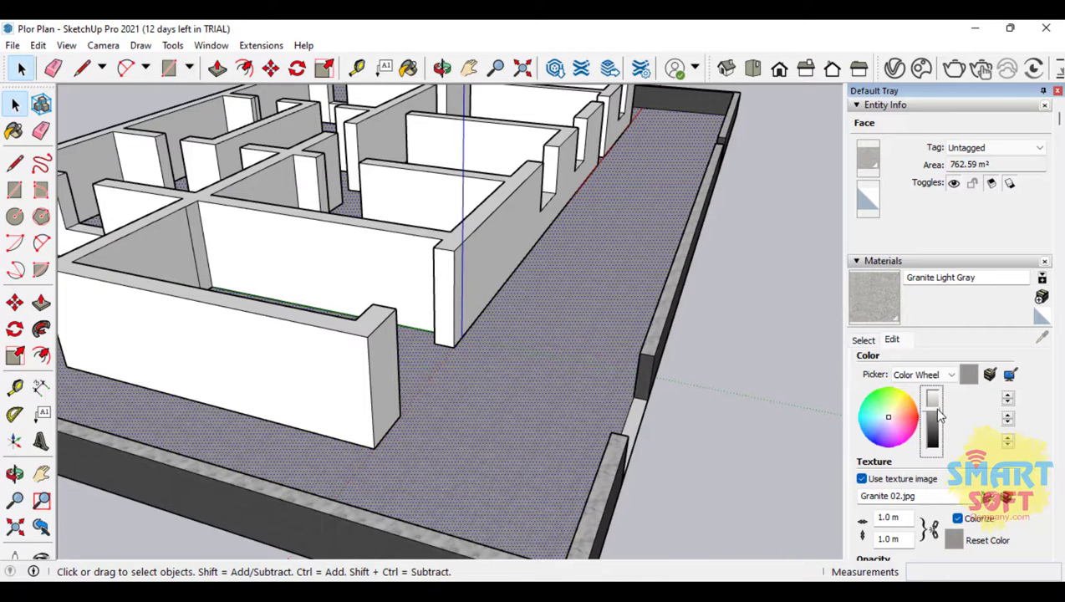
pyautogui.click(928, 376)
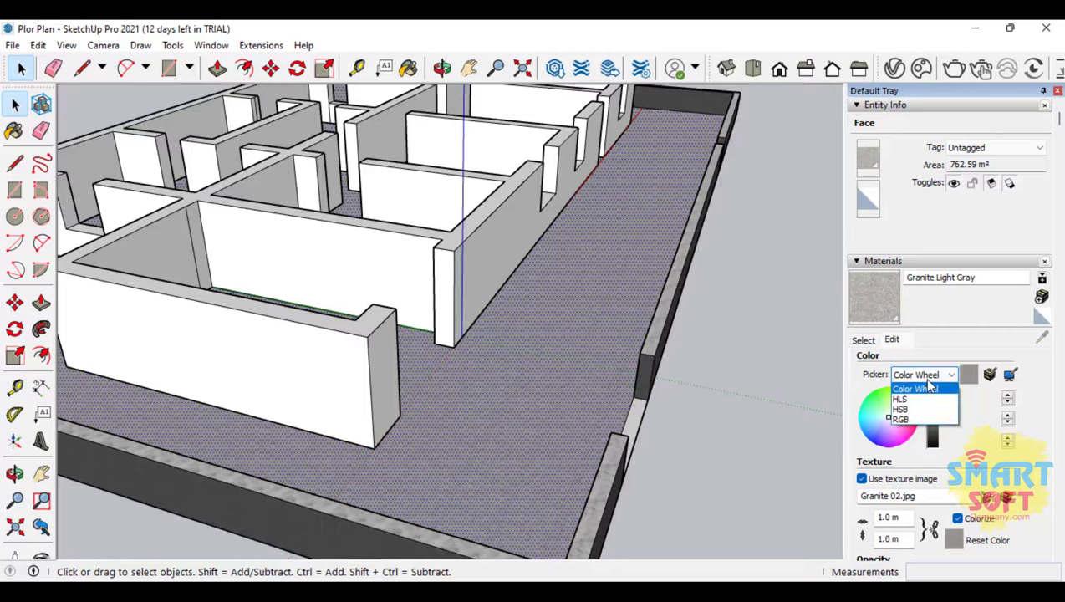
pyautogui.click(924, 388)
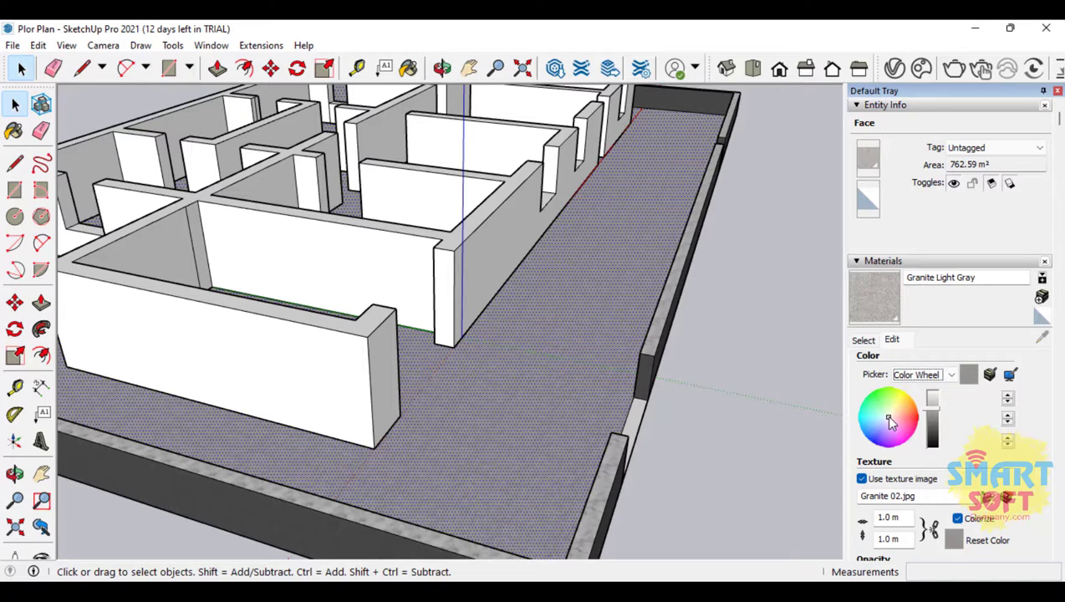
pyautogui.scroll(-3, 933, 520)
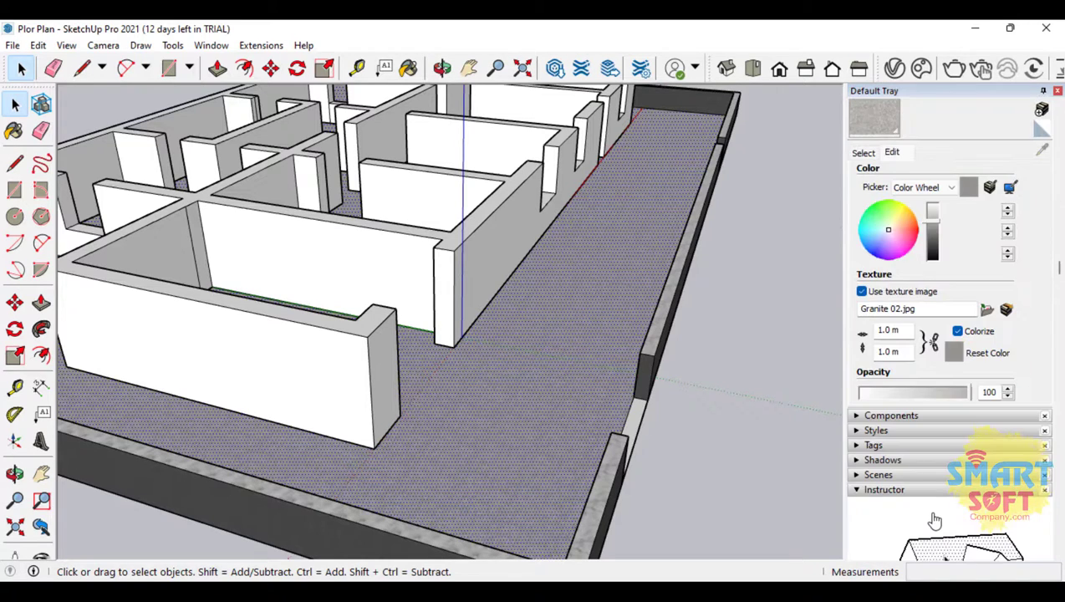
pyautogui.scroll(3, 925, 474)
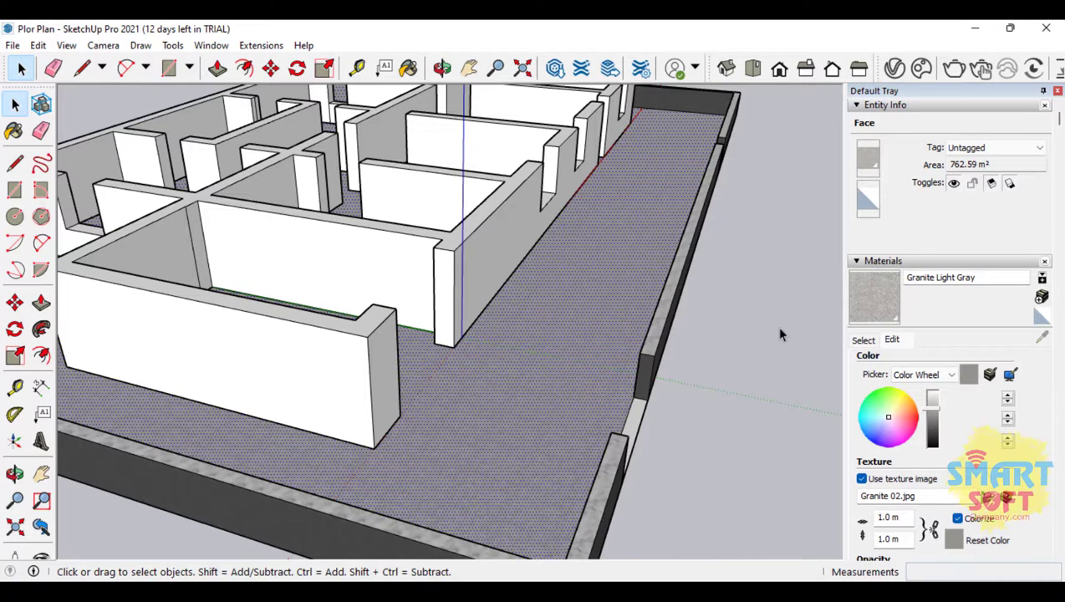
# Examine the granite floor, house walls and boundary wall from several angles
pyautogui.scroll(-5, 775, 327)
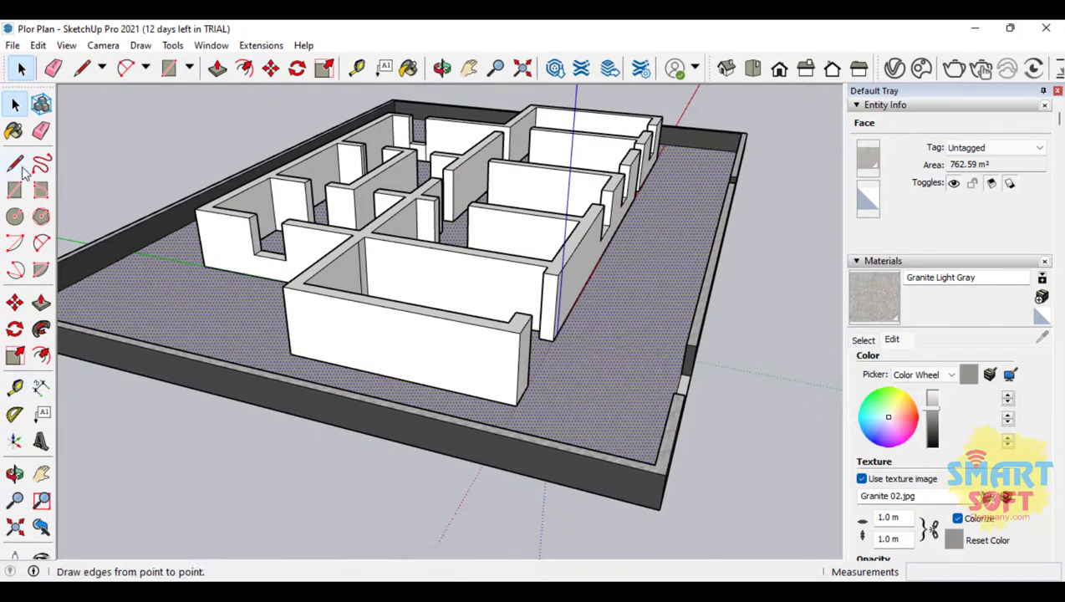
pyautogui.click(15, 473)
pyautogui.moveTo(476, 304); pyautogui.dragTo(395, 251)
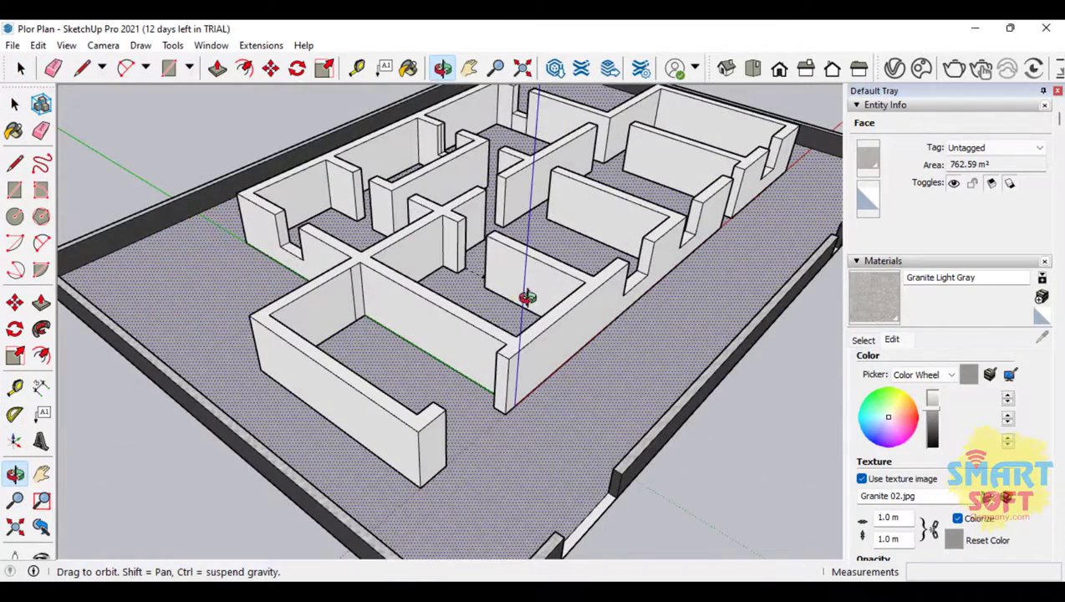
pyautogui.moveTo(481, 191); pyautogui.dragTo(404, 174)
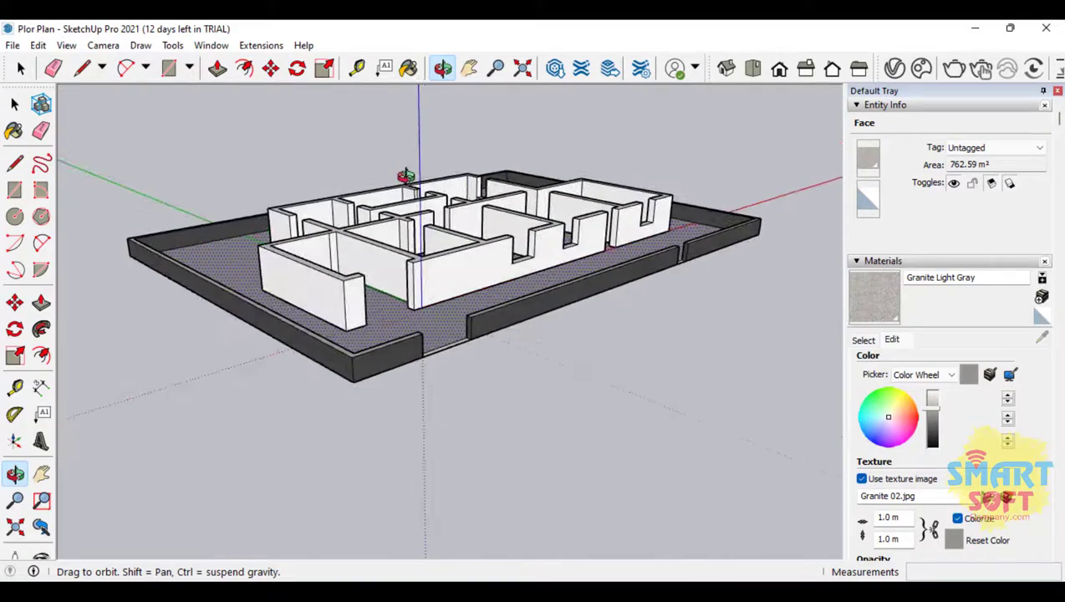
pyautogui.scroll(4, 404, 172)
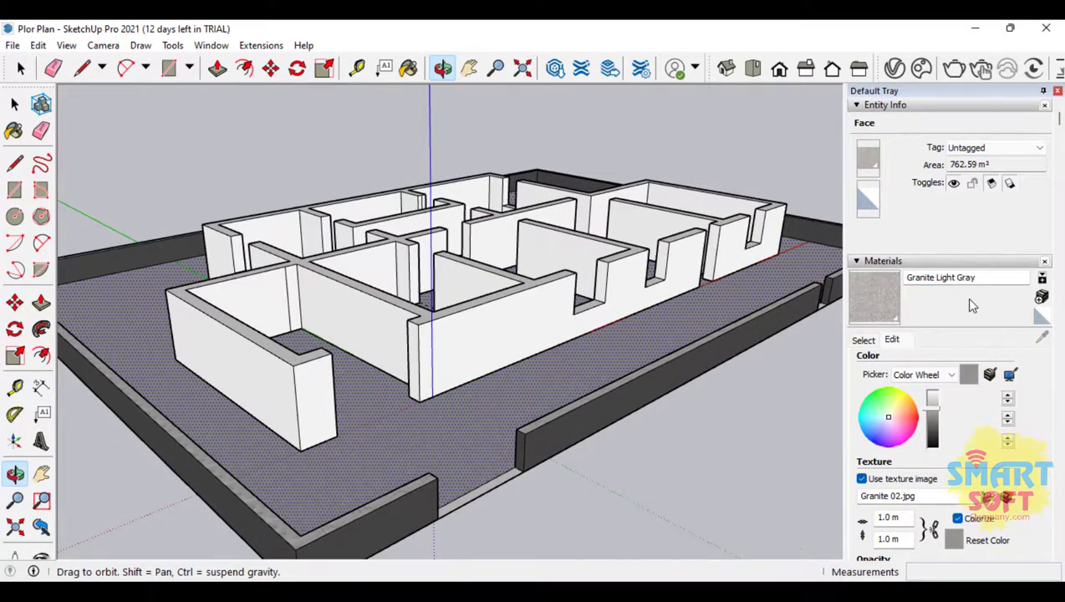
pyautogui.scroll(-3, 916, 322)
pyautogui.scroll(3, 969, 293)
# Browse the Tile material collection for a wall finish, picking up Basic Tile and Square Glass Tile 04 as candidates
pyautogui.click(862, 341)
pyautogui.click(969, 361)
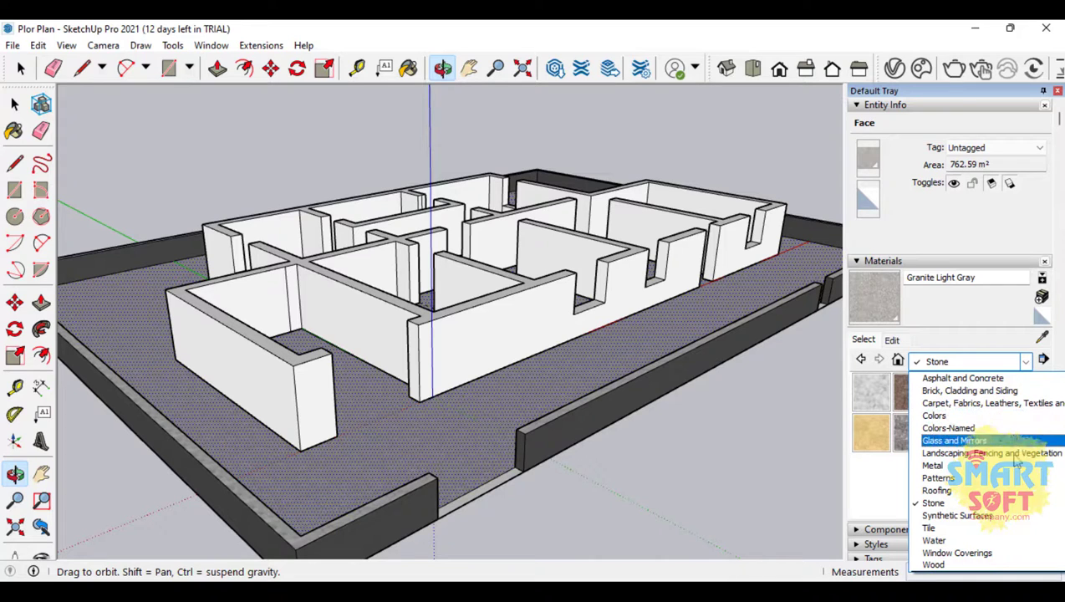
pyautogui.click(1036, 529)
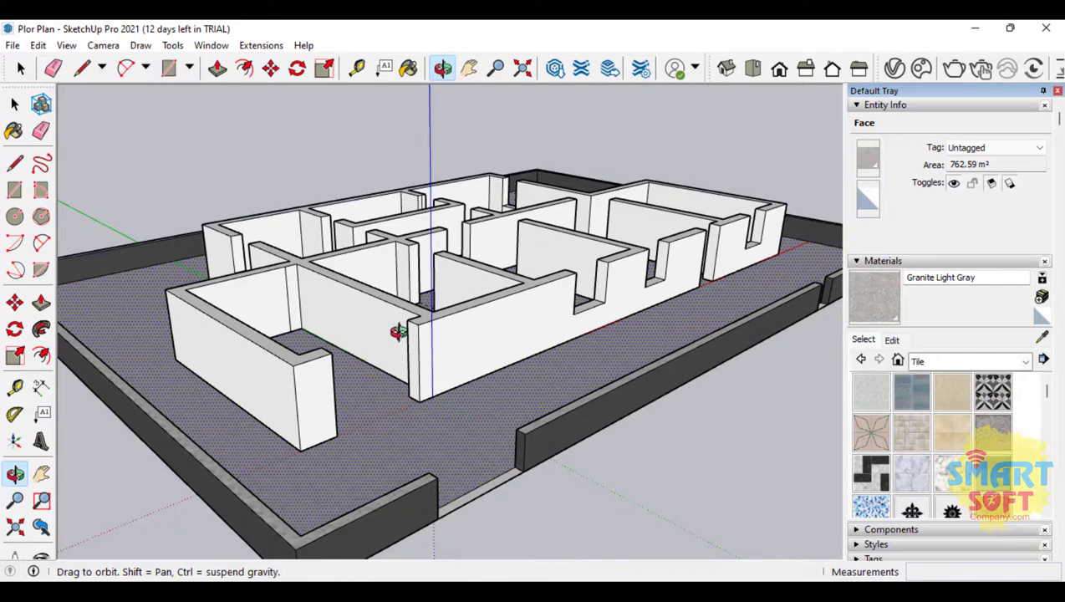
pyautogui.moveTo(398, 332); pyautogui.dragTo(246, 350)
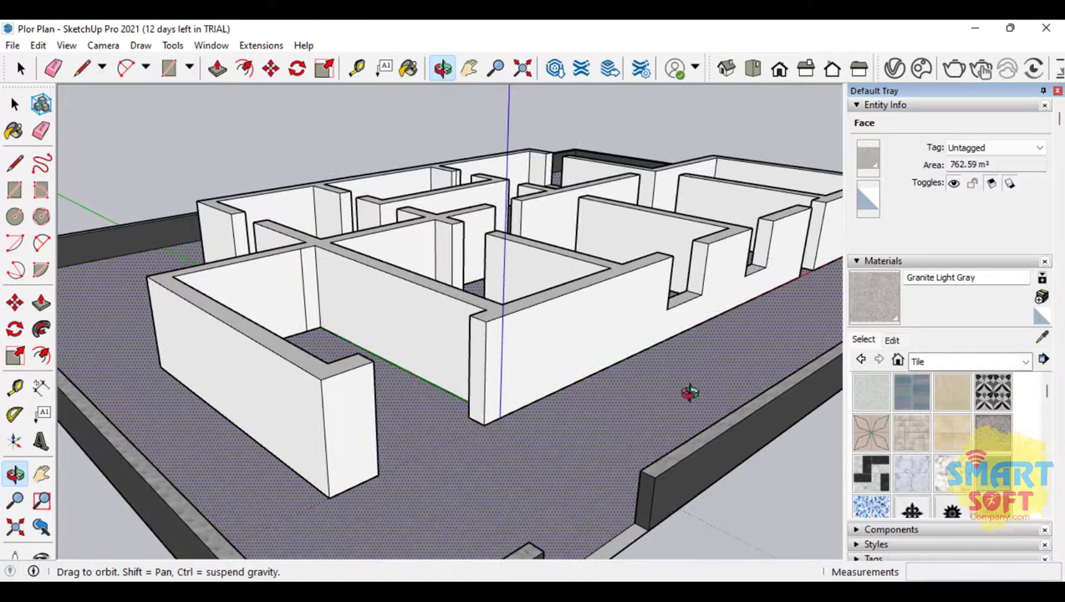
pyautogui.click(932, 362)
pyautogui.click(877, 374)
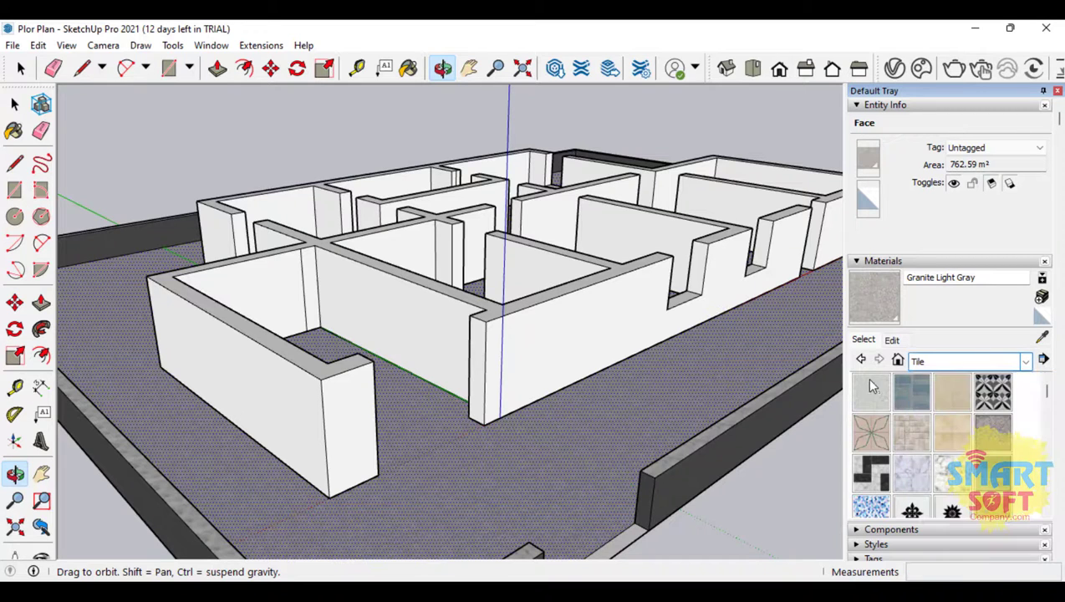
pyautogui.click(869, 389)
pyautogui.scroll(-10, 902, 426)
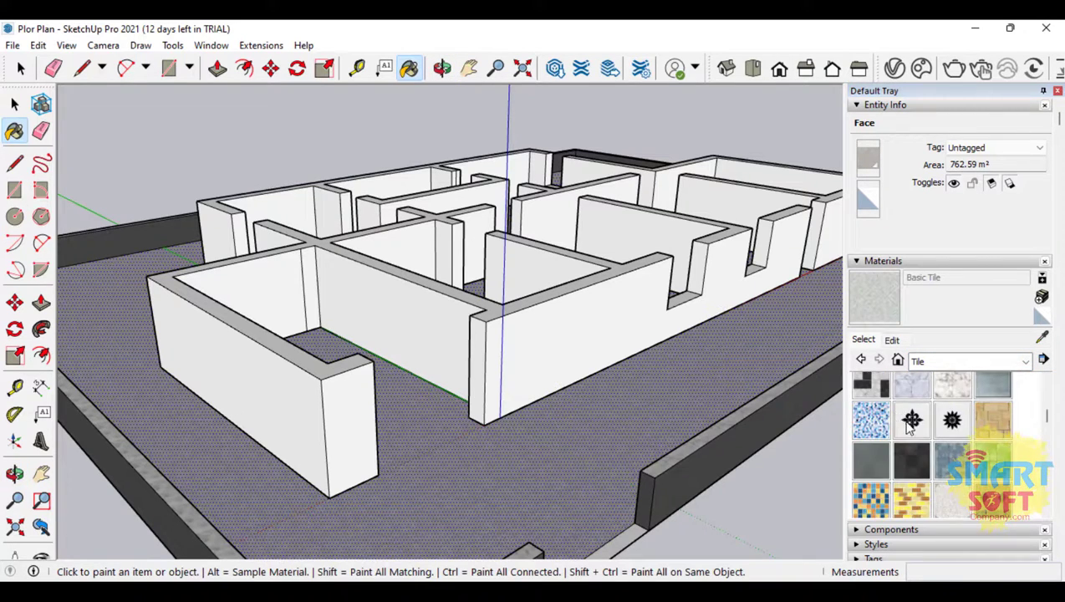
pyautogui.scroll(10, 913, 428)
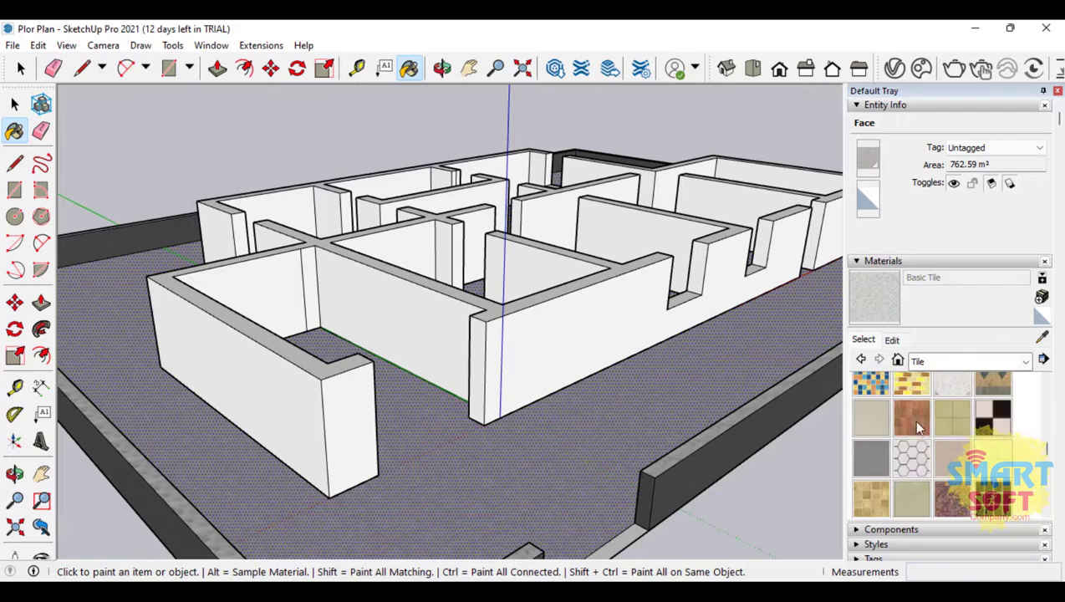
pyautogui.click(924, 377)
# Look through the Roofing, Metal, Landscaping, Glass and Mirrors, and Colors-Named material collections for a wall finish
pyautogui.click(931, 362)
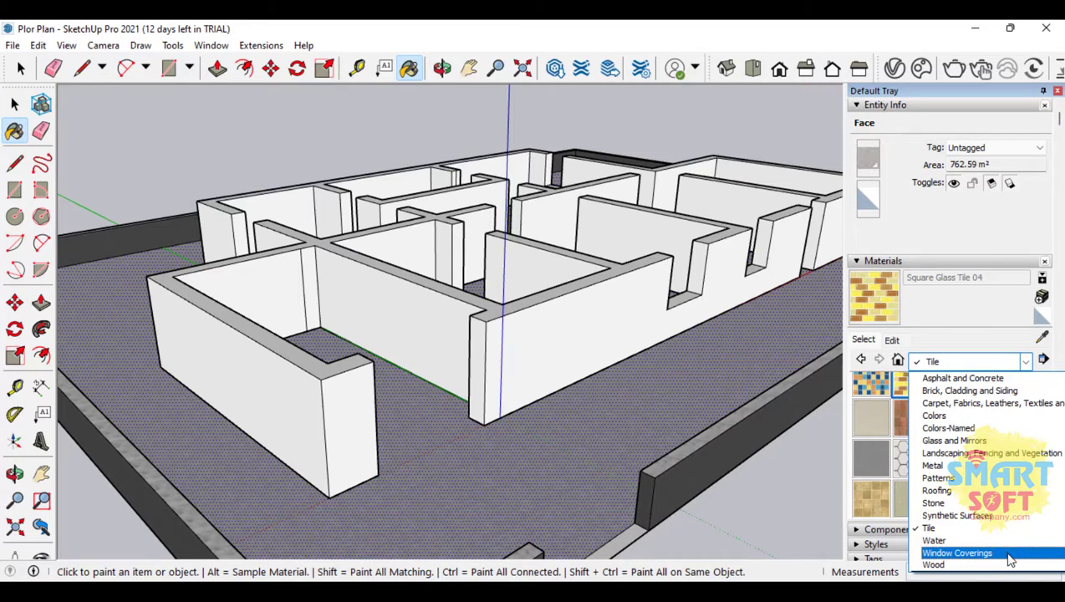
pyautogui.click(936, 491)
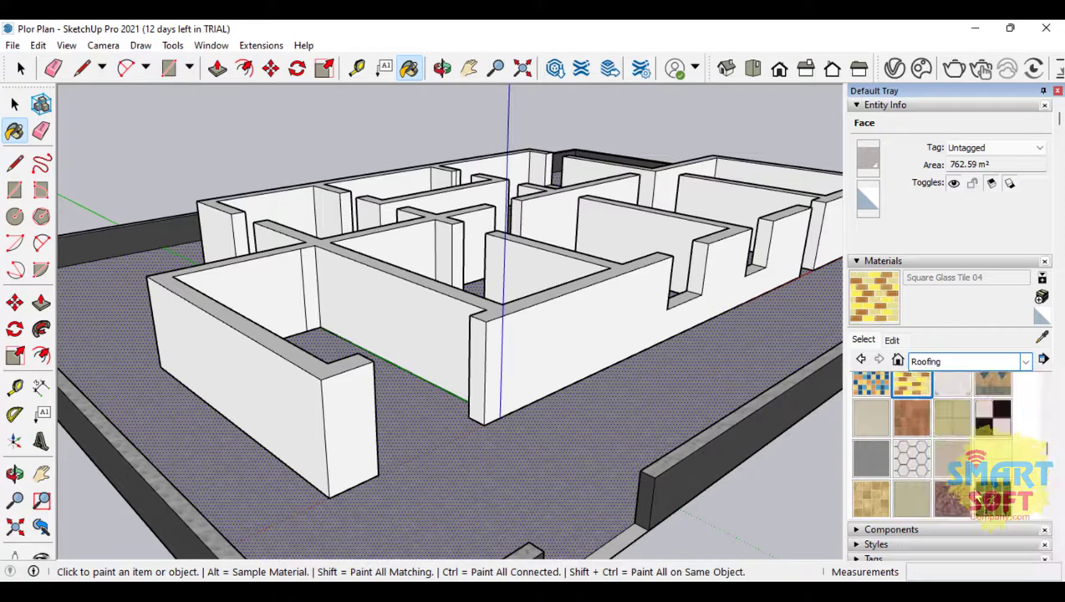
pyautogui.click(955, 368)
pyautogui.click(902, 449)
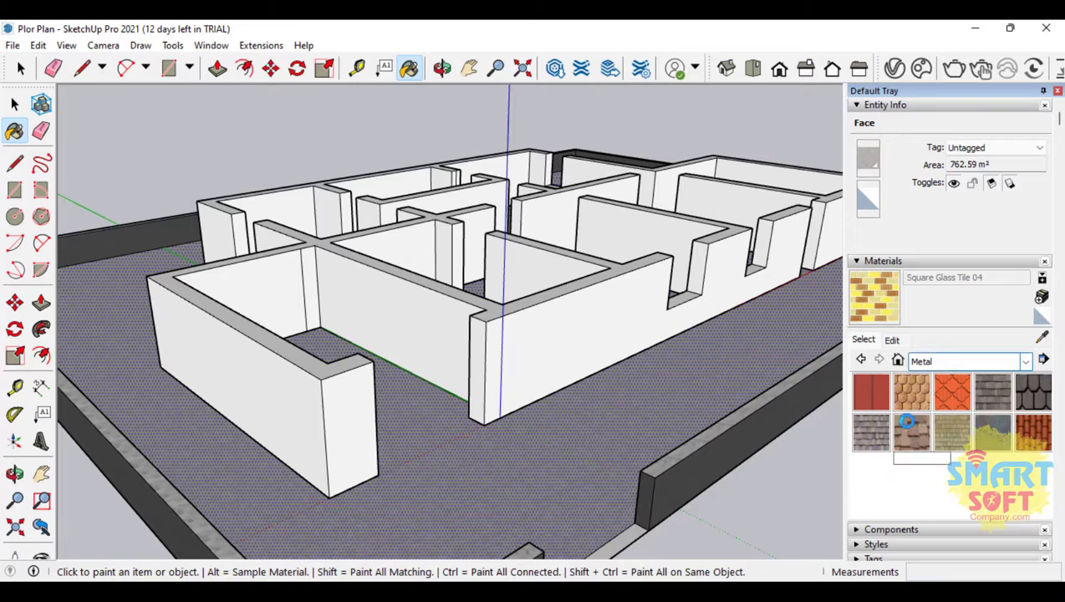
pyautogui.click(941, 362)
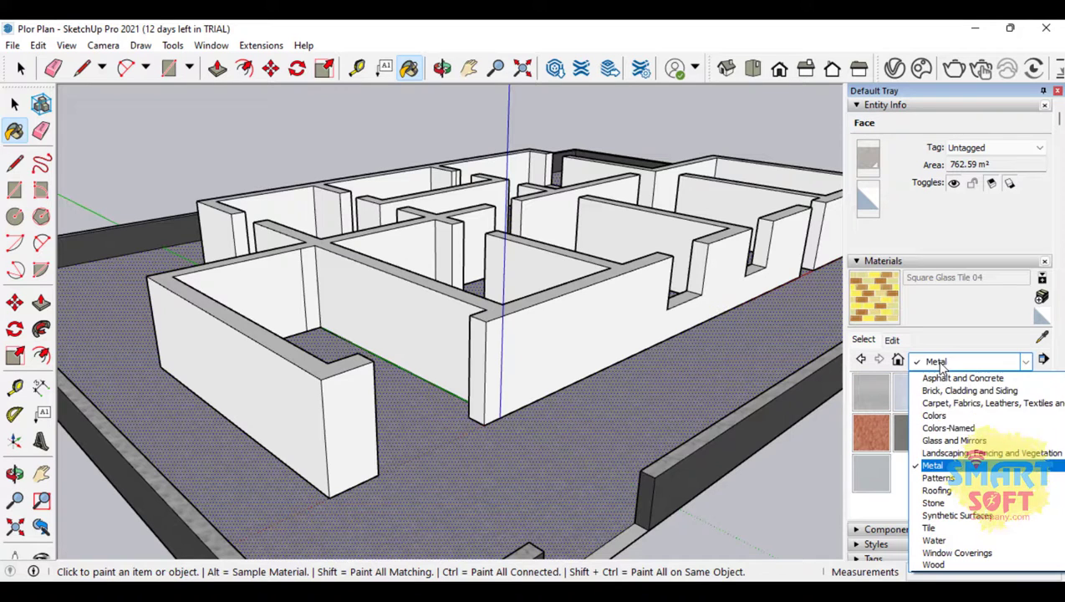
pyautogui.click(942, 451)
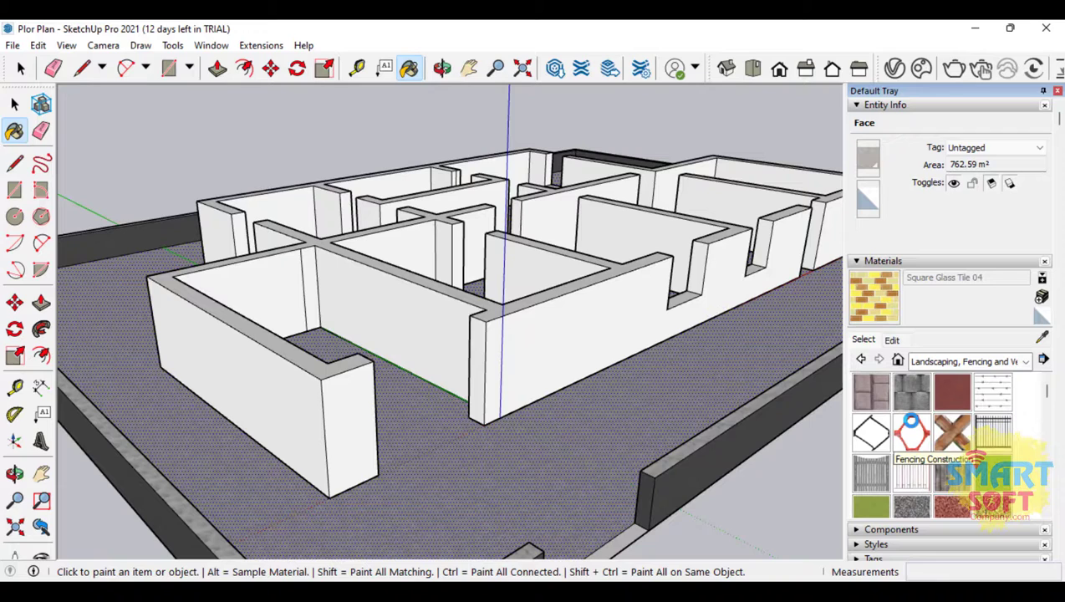
pyautogui.click(937, 361)
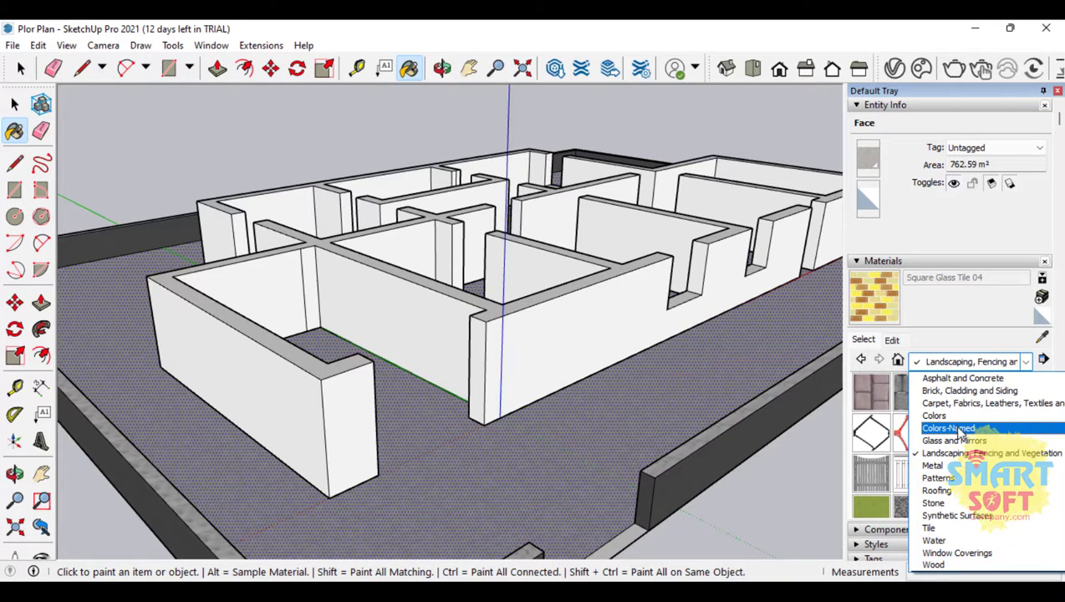
pyautogui.click(961, 441)
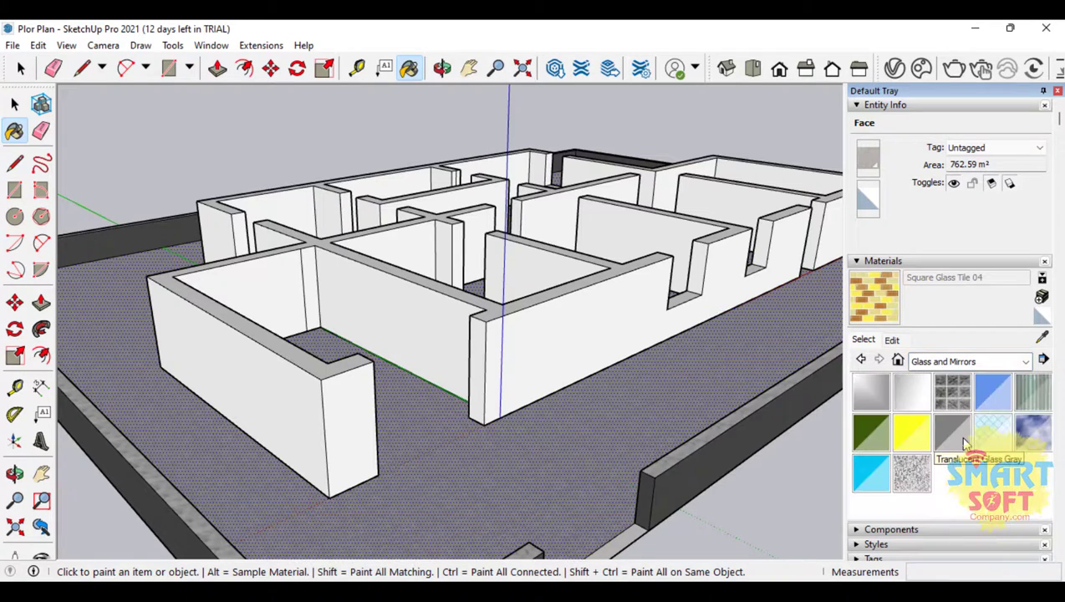
pyautogui.click(937, 362)
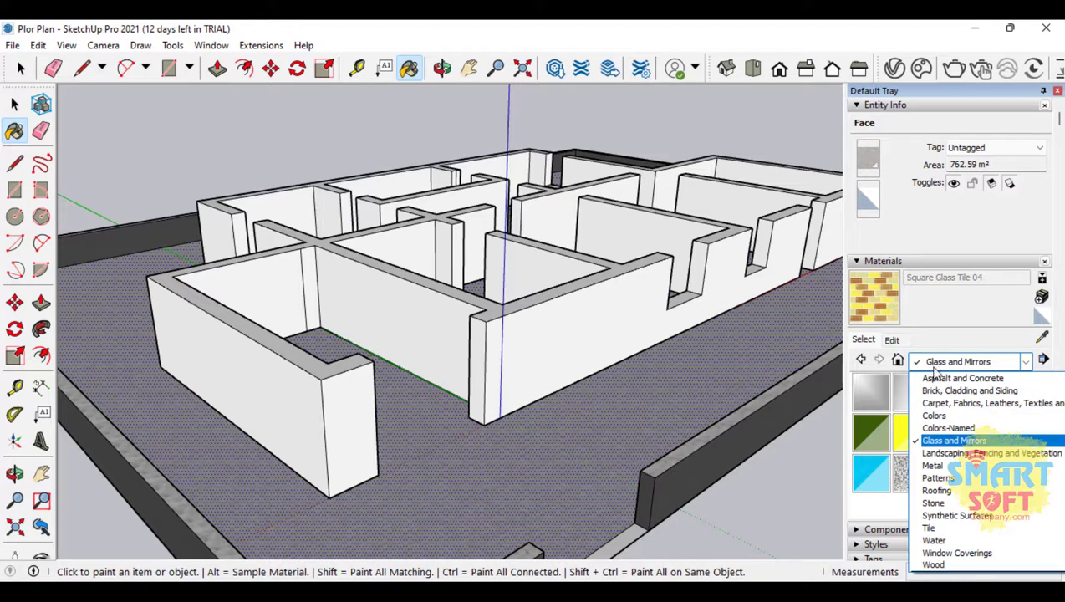
pyautogui.click(957, 431)
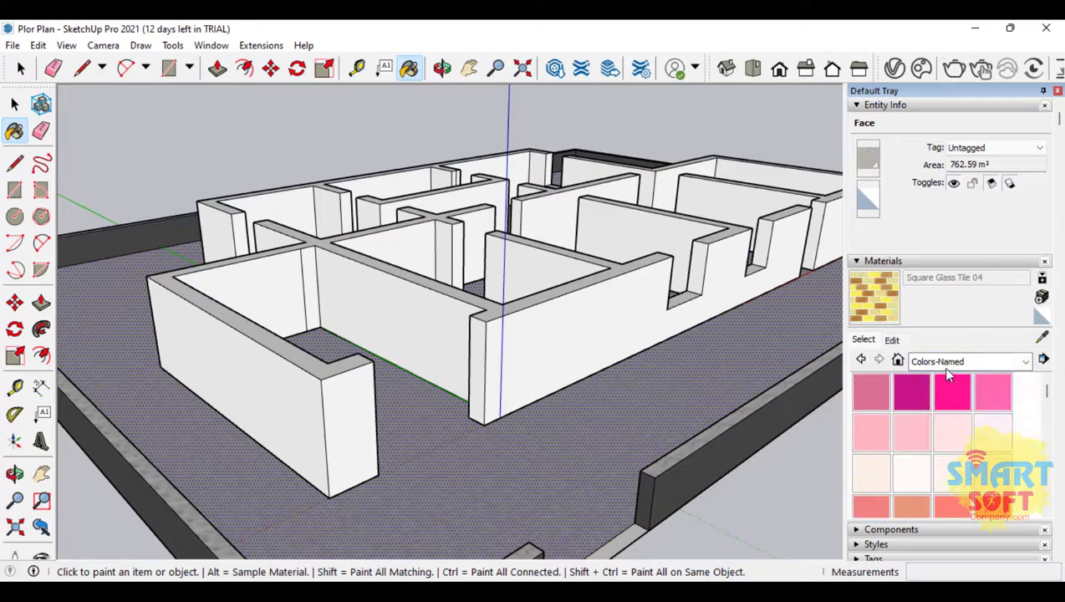
# Check the carpet and fabric materials, switch to the Brick, Cladding and Siding collection and look through its swatches
pyautogui.click(946, 363)
pyautogui.click(957, 404)
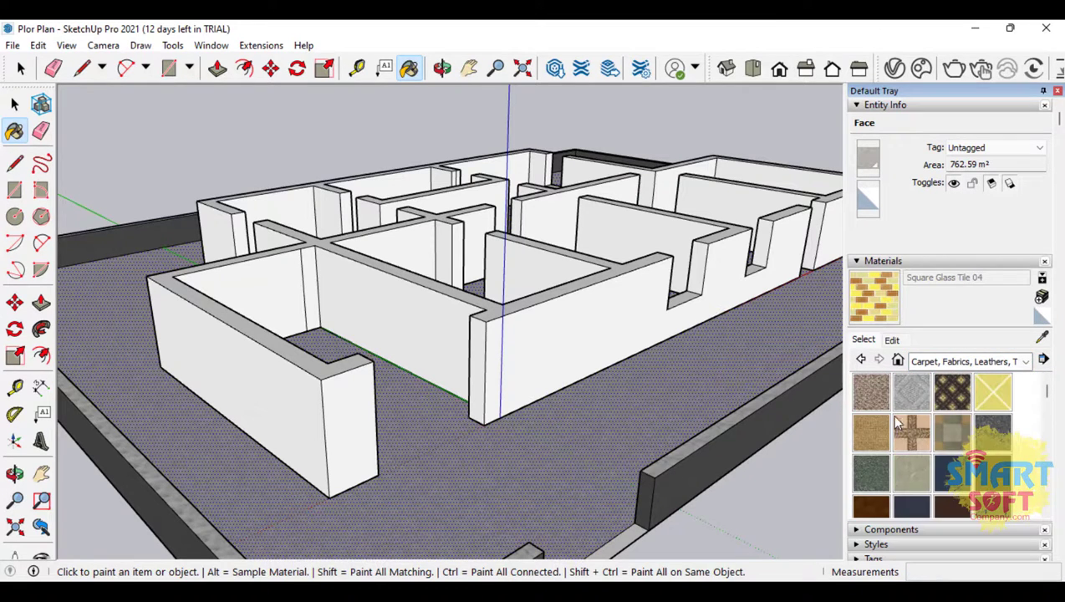
pyautogui.click(934, 365)
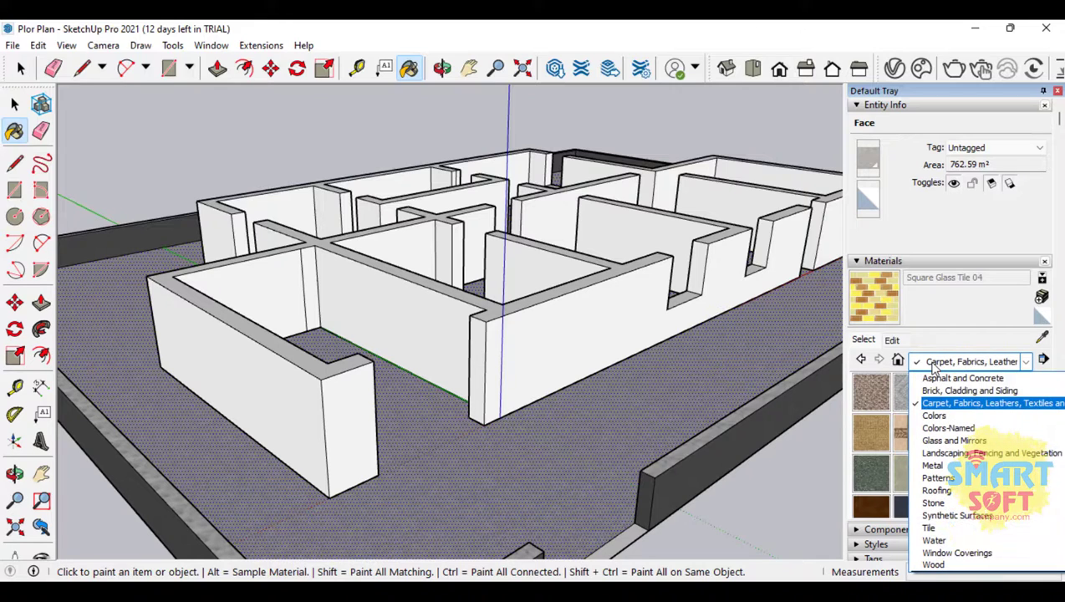
pyautogui.click(953, 390)
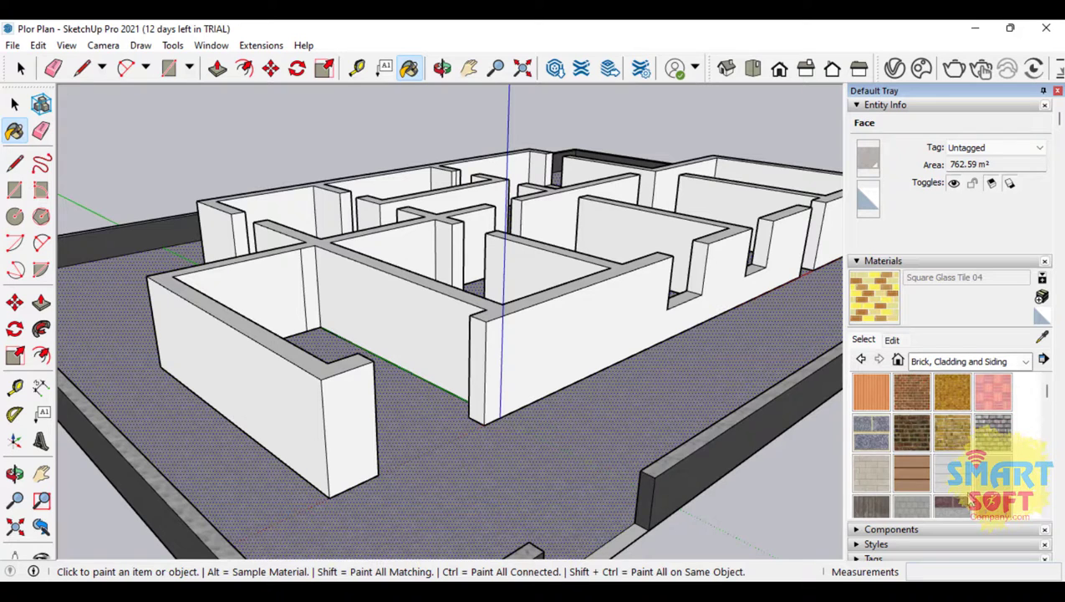
pyautogui.scroll(-3, 969, 495)
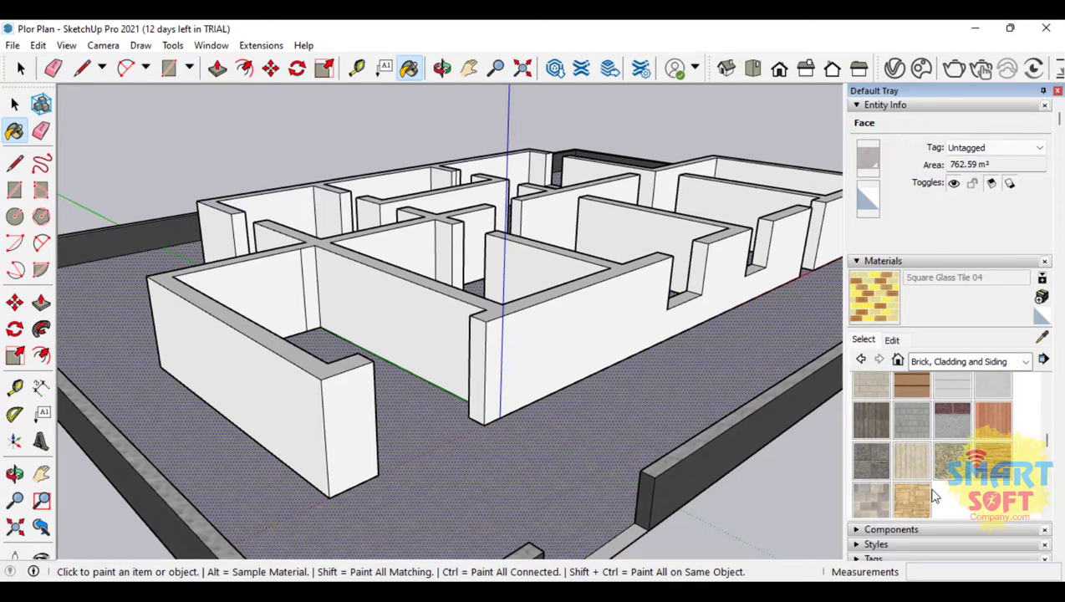
pyautogui.scroll(3, 934, 497)
# Try Cladding Stucco White on the whole house wall group and revert the walls to the default material
pyautogui.click(990, 478)
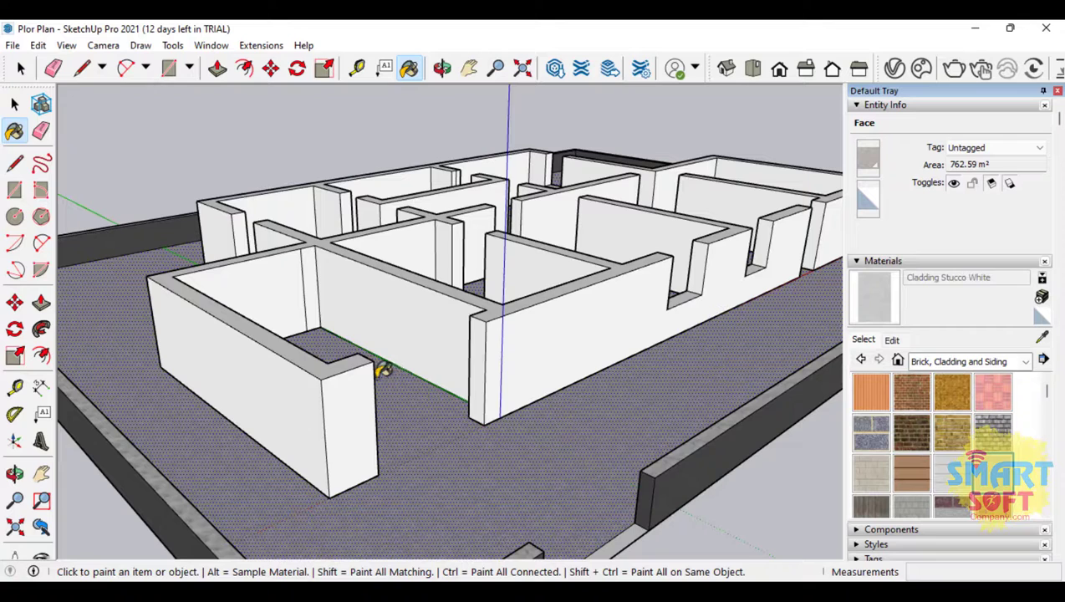
pyautogui.click(290, 386)
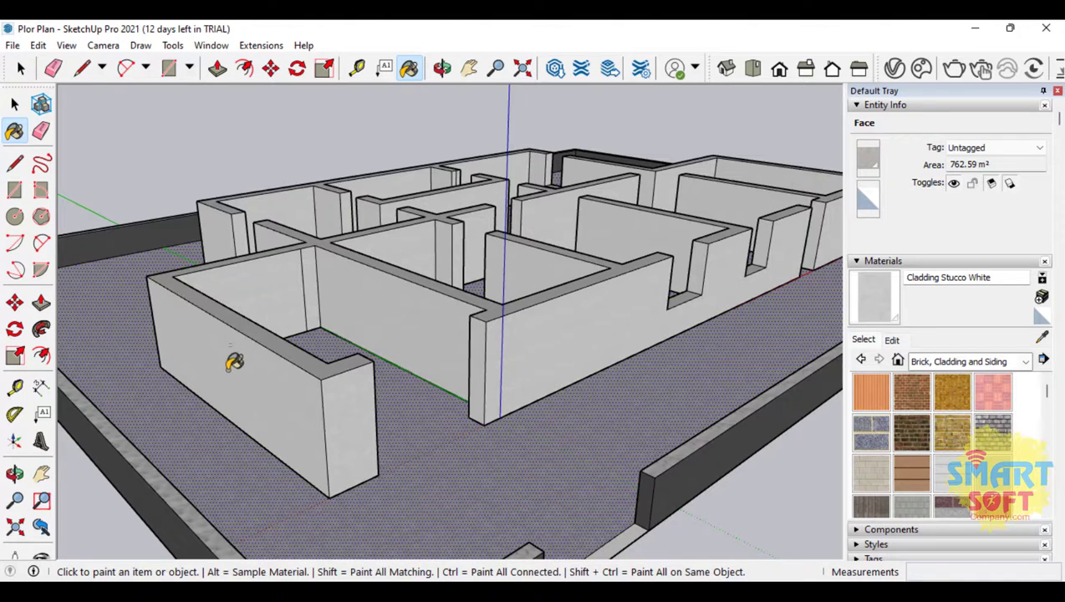
pyautogui.keyDown('ctrl'); pyautogui.click(206, 313); pyautogui.keyUp('ctrl')
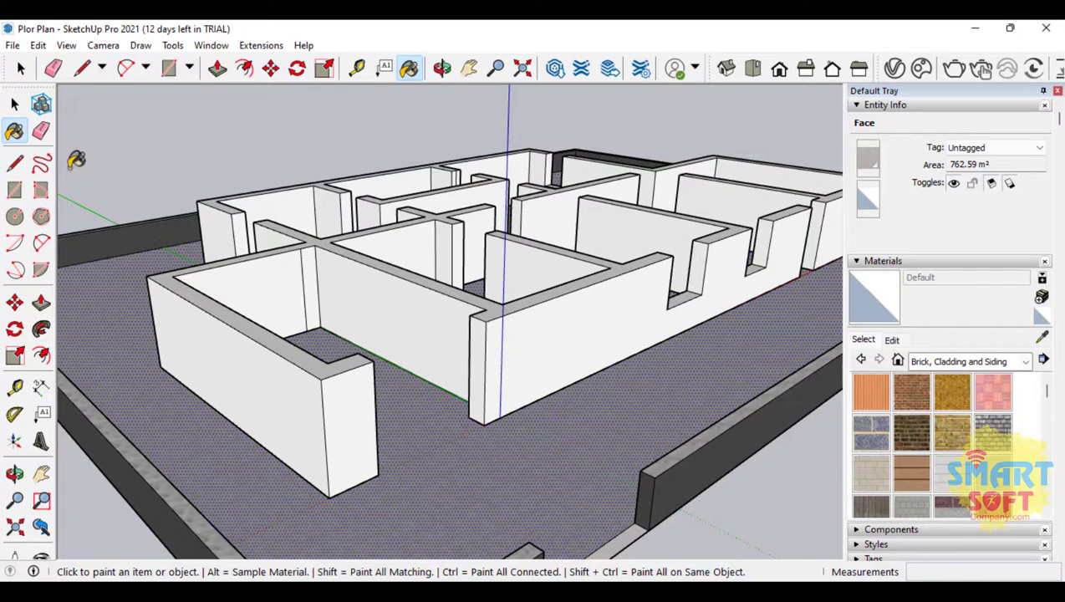
# Open the house wall group and paint the front wall's outer face, its end face and the long side wall with Cladding Stucco White
pyautogui.click(14, 103)
pyautogui.doubleClick(283, 442)
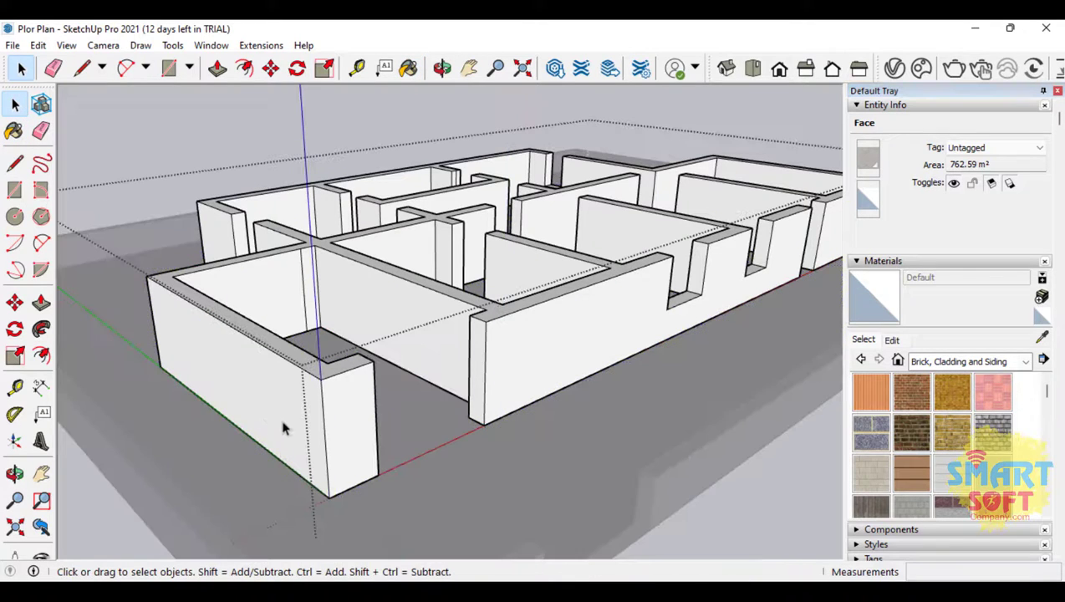
pyautogui.click(284, 428)
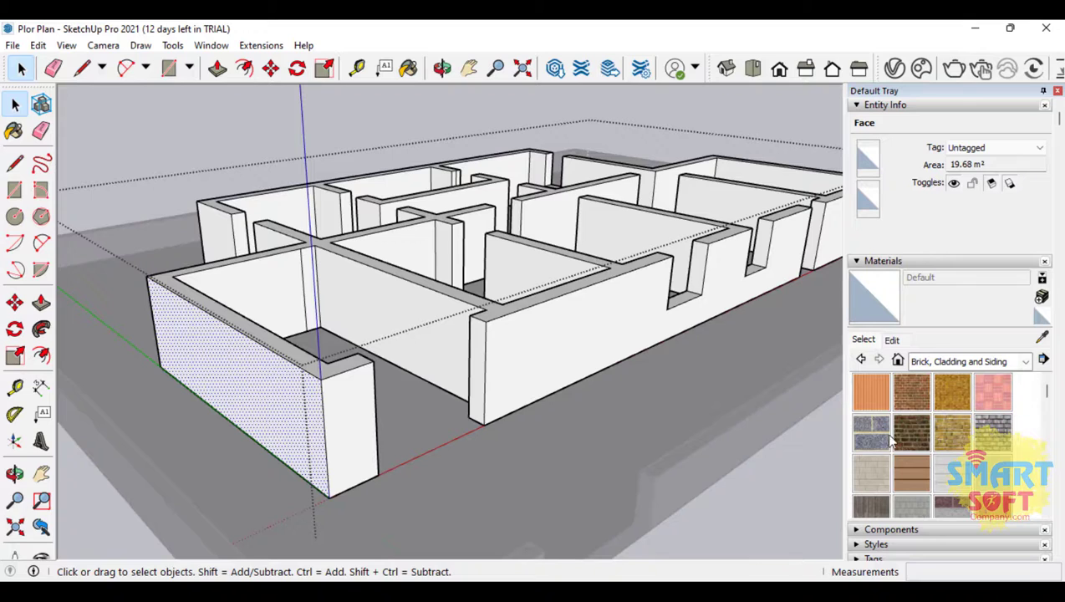
pyautogui.click(942, 475)
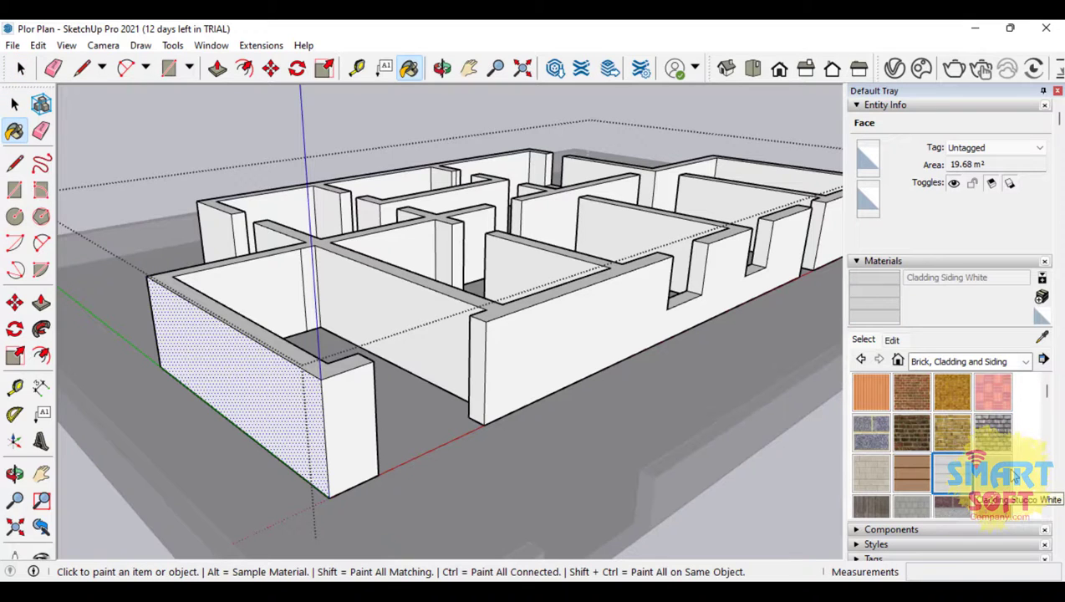
pyautogui.click(1013, 476)
pyautogui.click(242, 369)
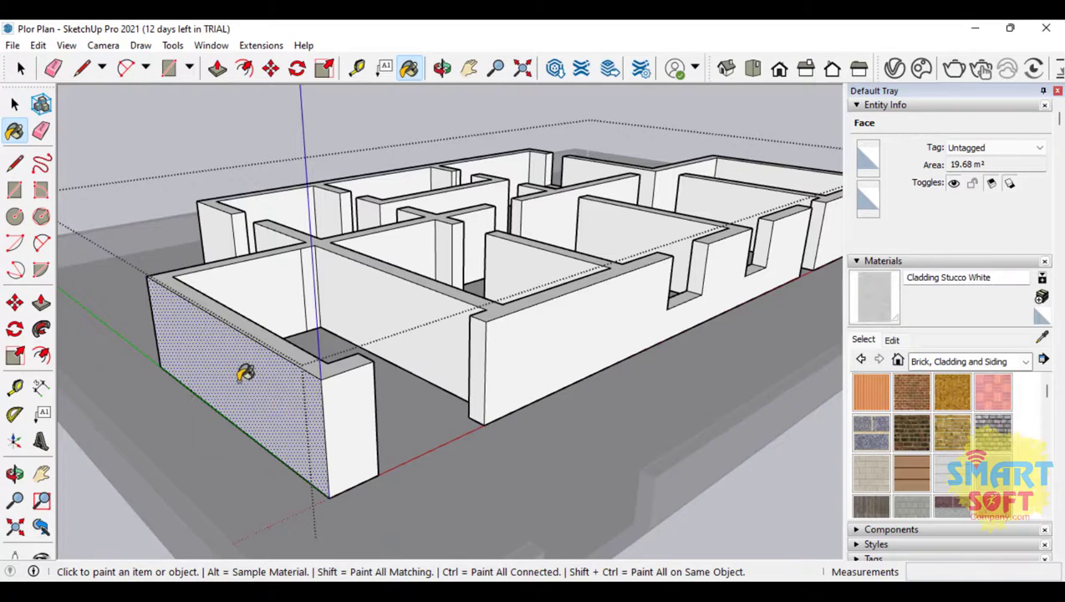
pyautogui.click(368, 395)
pyautogui.click(547, 353)
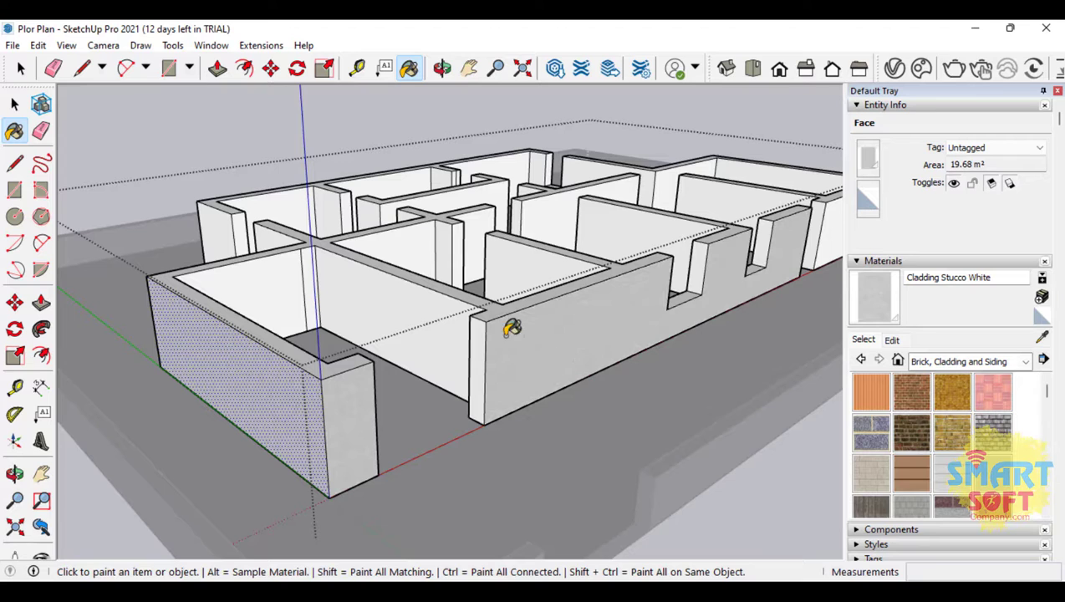
# Paint the outer faces of the opposite long side wall, the adjoining recessed wall and the far end wall with Cladding Stucco White
pyautogui.scroll(-3, 180, 249)
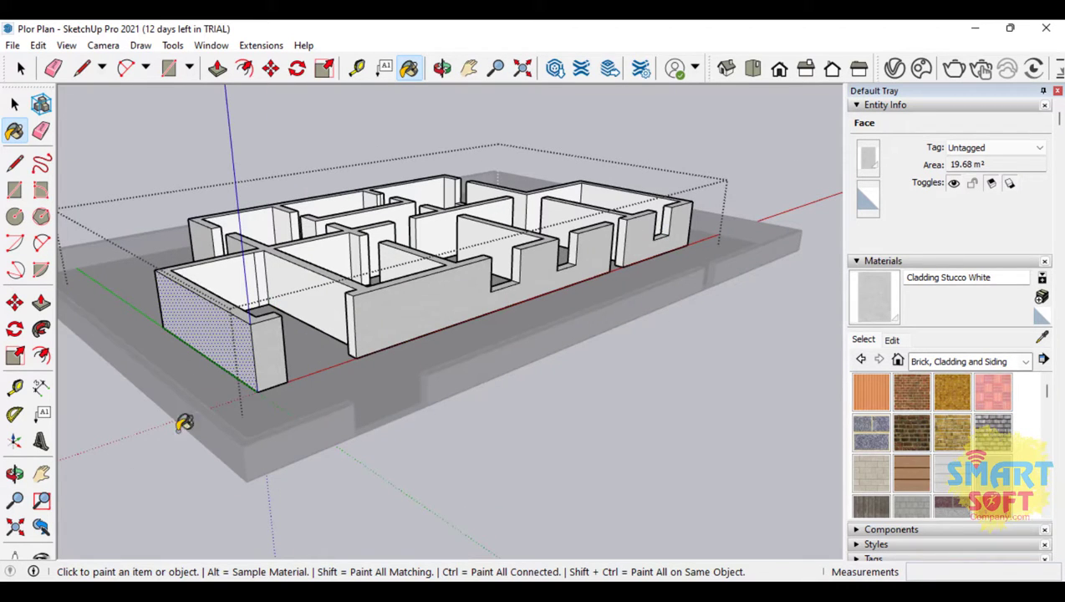
pyautogui.click(15, 473)
pyautogui.moveTo(292, 372); pyautogui.dragTo(602, 382)
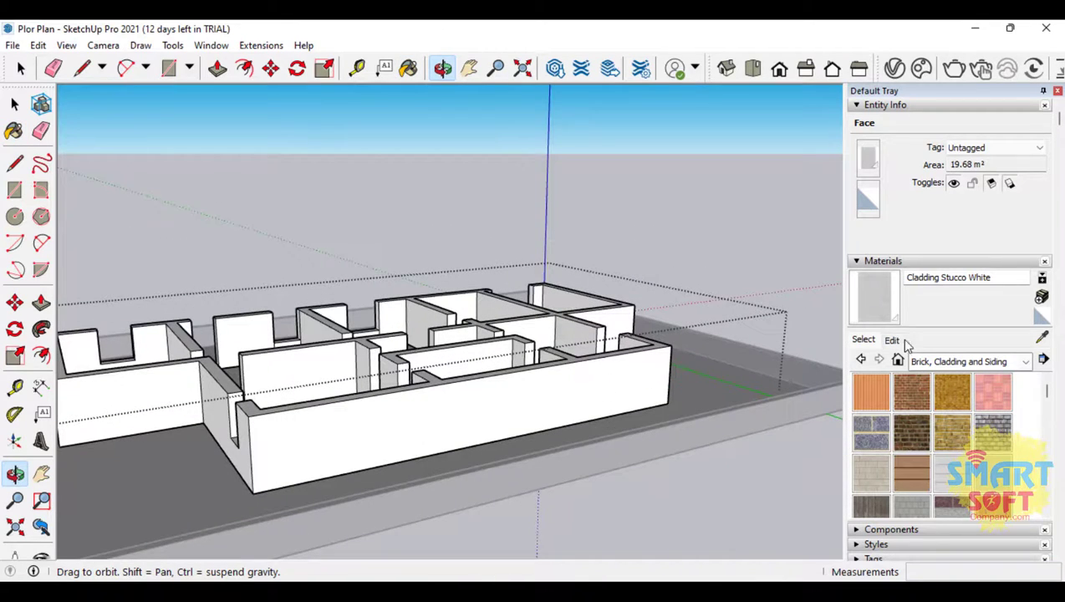
pyautogui.press('b')
pyautogui.click(530, 384)
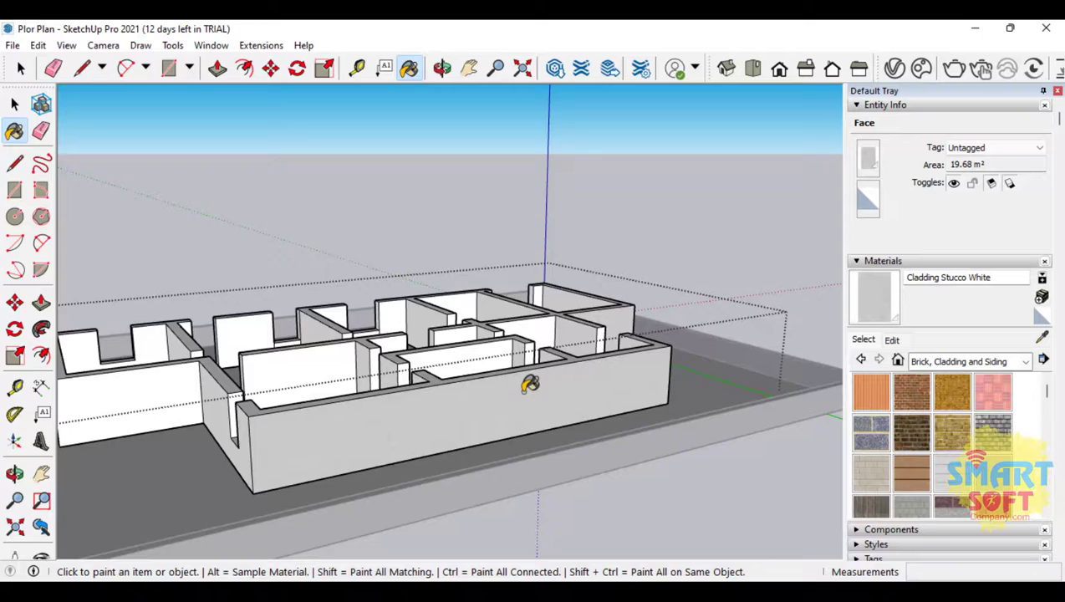
pyautogui.moveTo(530, 385); pyautogui.dragTo(399, 373, button='middle')
pyautogui.scroll(-3, 399, 373)
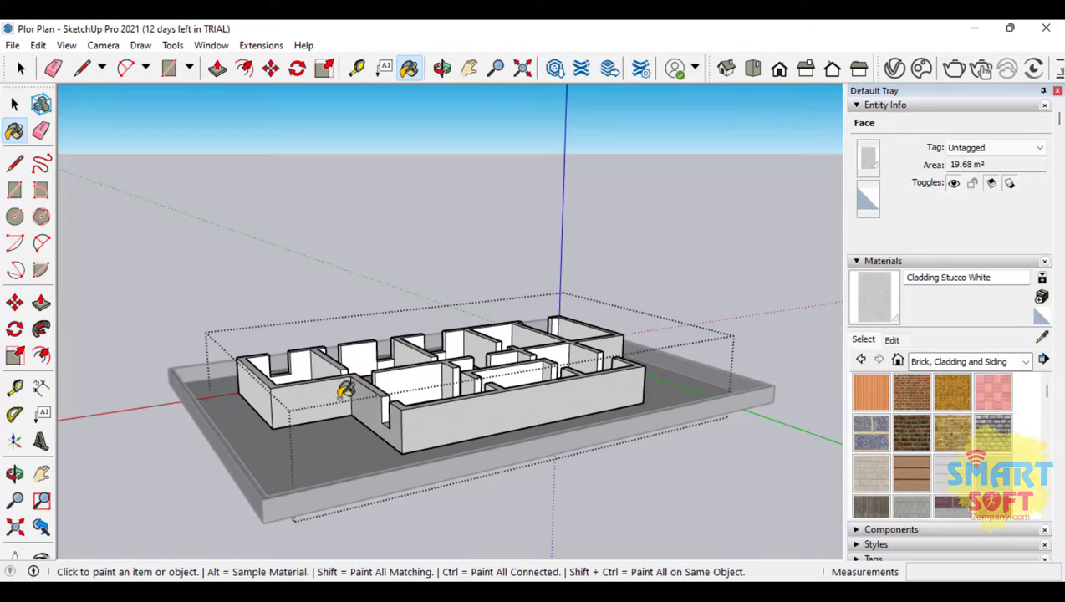
pyautogui.click(266, 397)
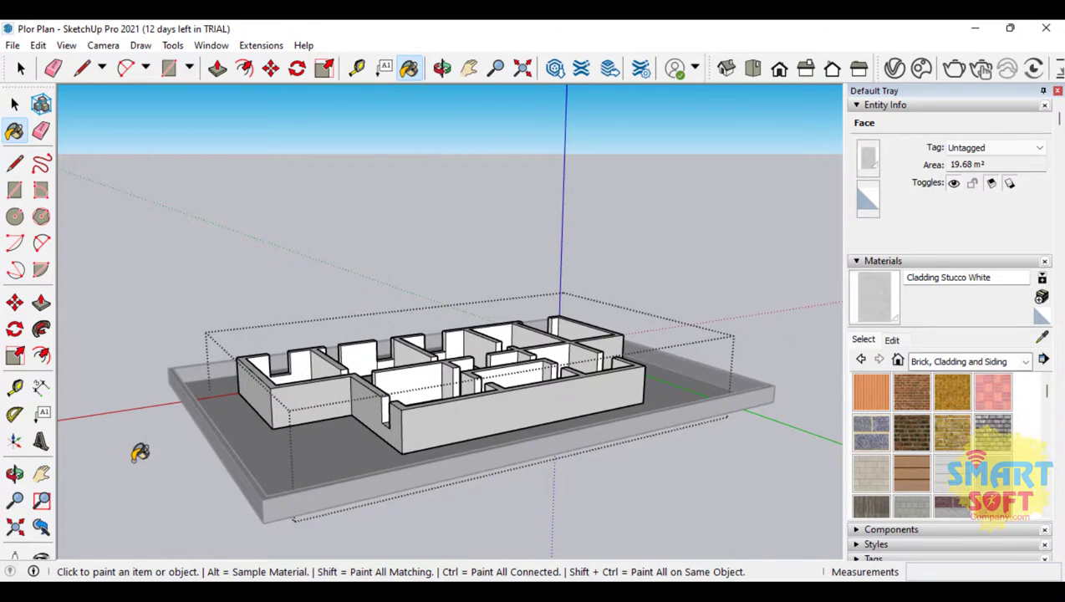
# Examine the house walls from all sides to check which faces carry the stucco finish
pyautogui.press('o')
pyautogui.moveTo(136, 448); pyautogui.dragTo(264, 236)
pyautogui.scroll(5, 420, 291)
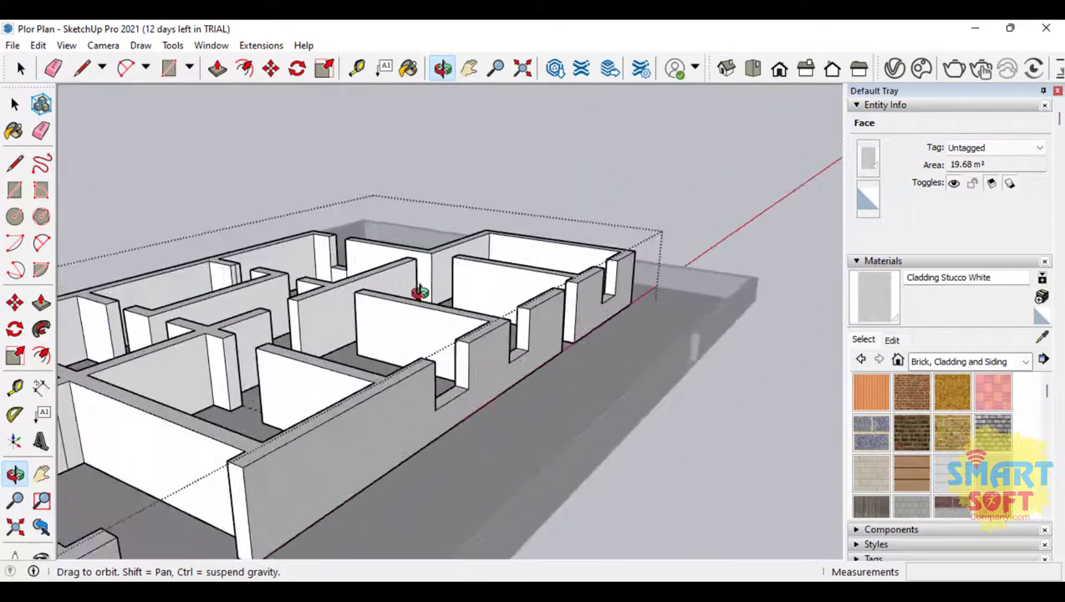
pyautogui.scroll(-5, 419, 291)
pyautogui.moveTo(435, 286); pyautogui.dragTo(539, 357)
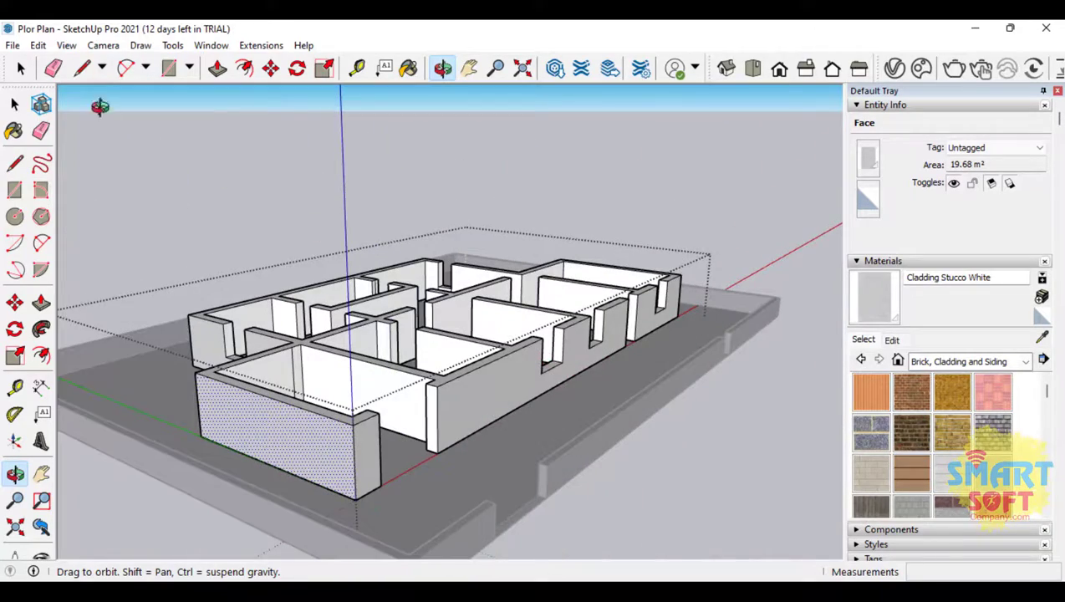
pyautogui.click(103, 45)
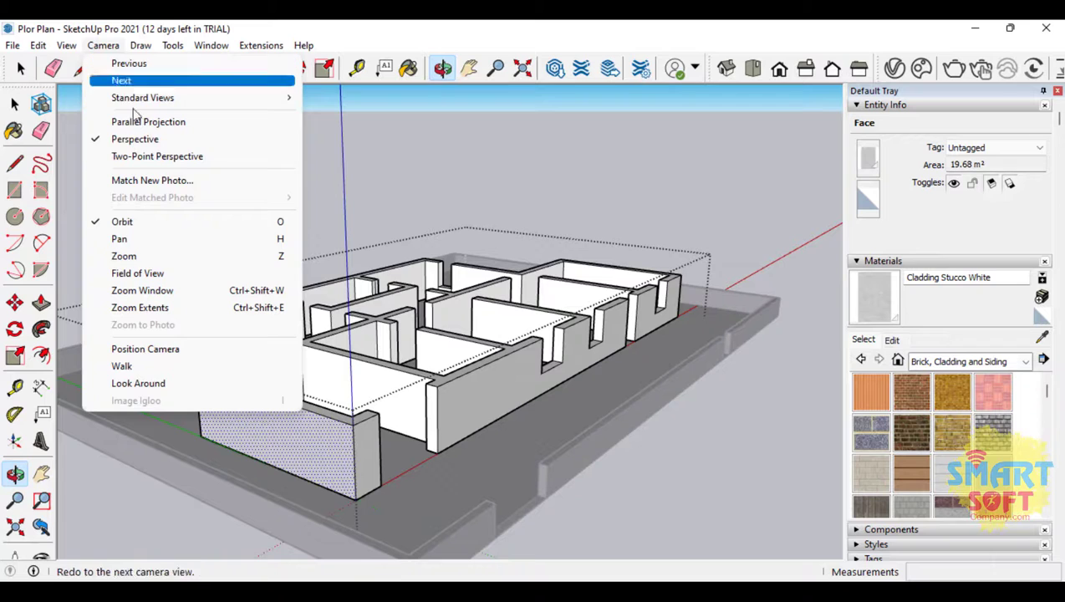
pyautogui.click(237, 139)
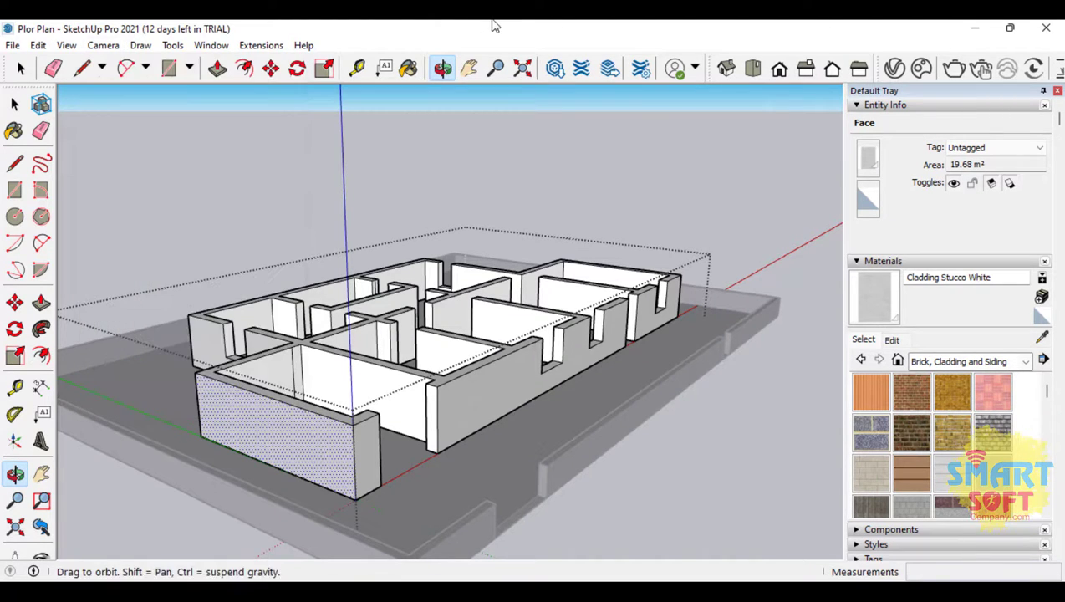
pyautogui.scroll(6, 396, 427)
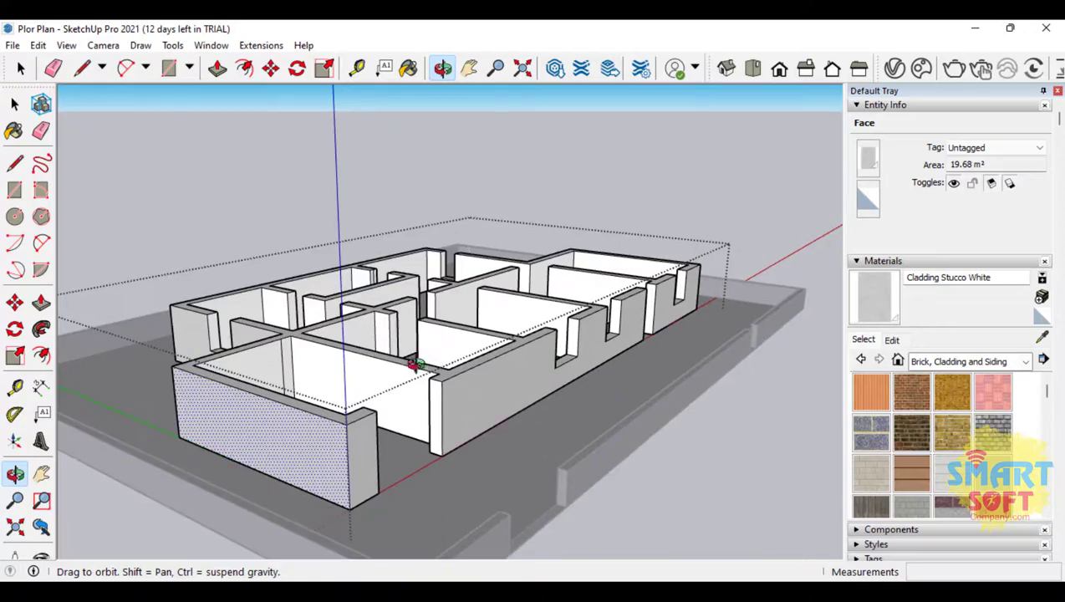
pyautogui.moveTo(463, 335); pyautogui.dragTo(401, 361)
pyautogui.moveTo(258, 297); pyautogui.dragTo(169, 248)
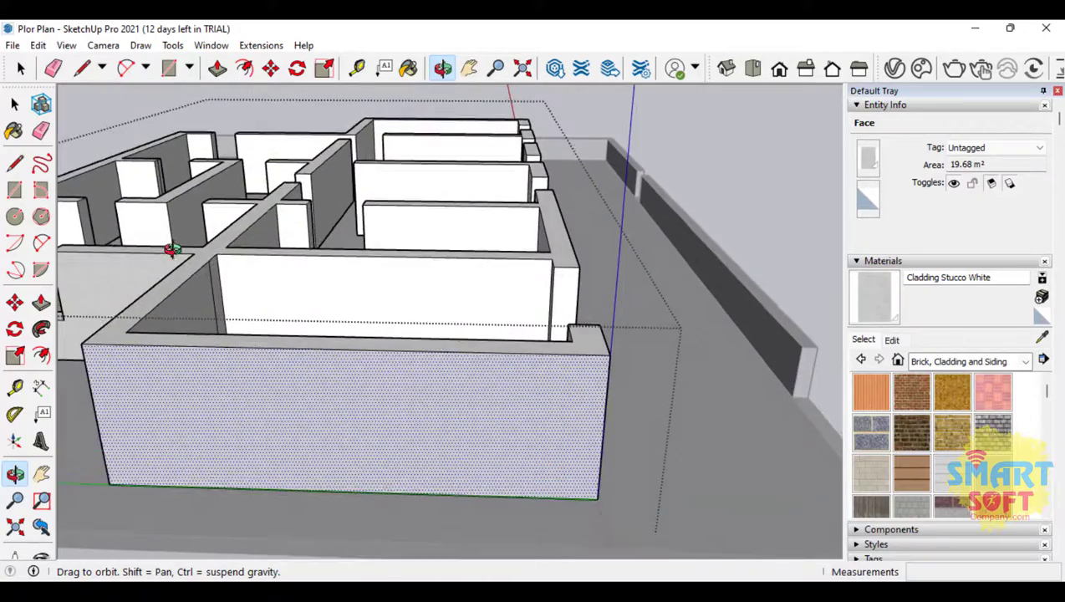
pyautogui.moveTo(402, 281); pyautogui.dragTo(281, 302)
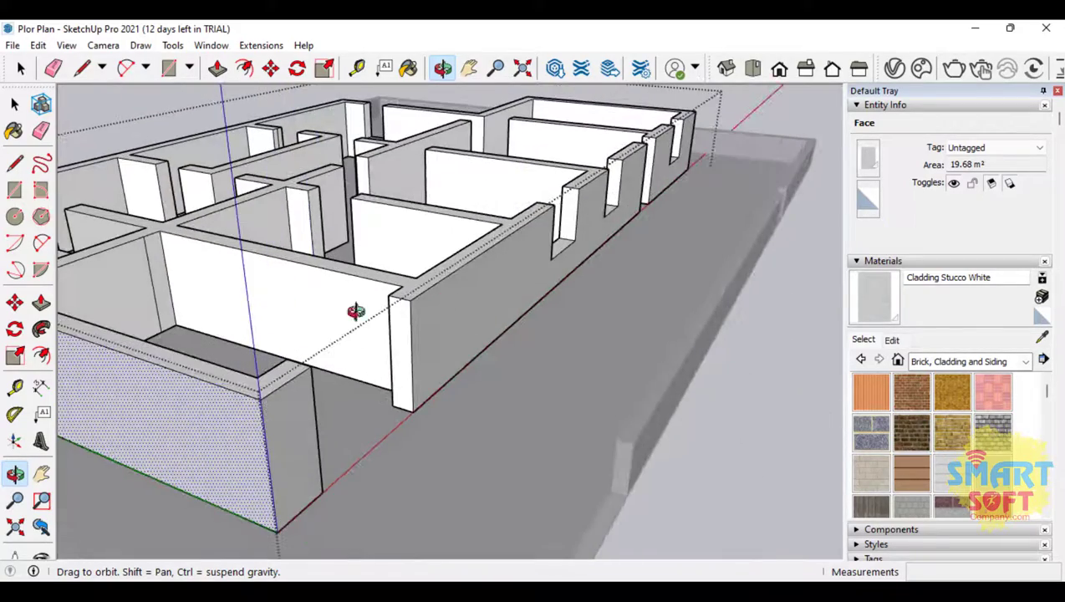
pyautogui.moveTo(203, 375); pyautogui.dragTo(255, 369)
pyautogui.moveTo(494, 403); pyautogui.dragTo(431, 178)
pyautogui.moveTo(291, 195); pyautogui.dragTo(358, 246)
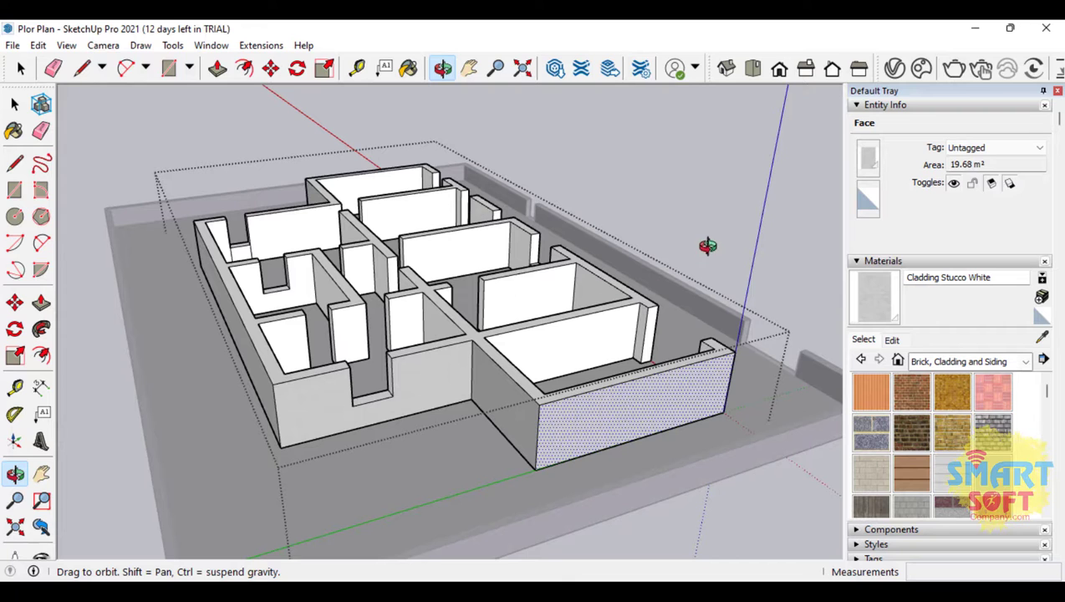
pyautogui.moveTo(708, 233); pyautogui.dragTo(640, 229)
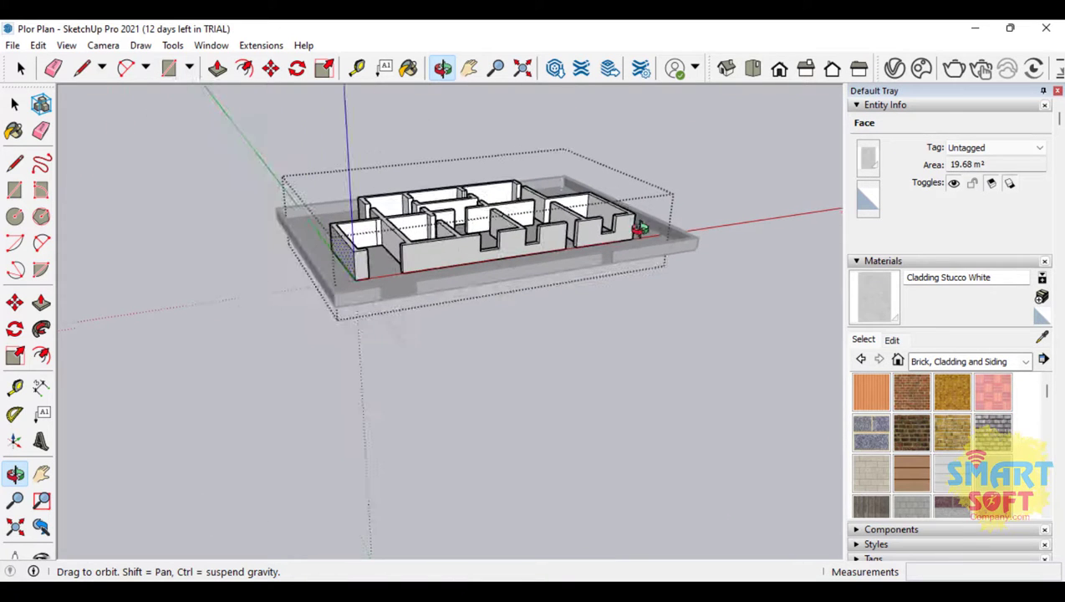
# Close the house wall group and return to the whole model with nothing selected
pyautogui.click(14, 104)
pyautogui.click(245, 157)
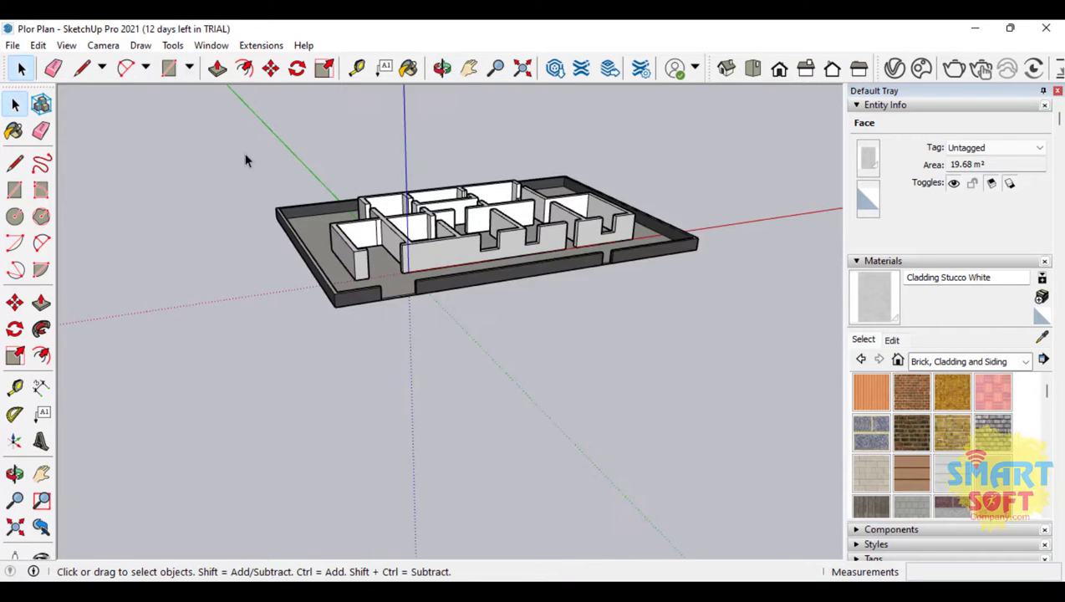
pyautogui.scroll(1, 355, 130)
pyautogui.scroll(2, 355, 130)
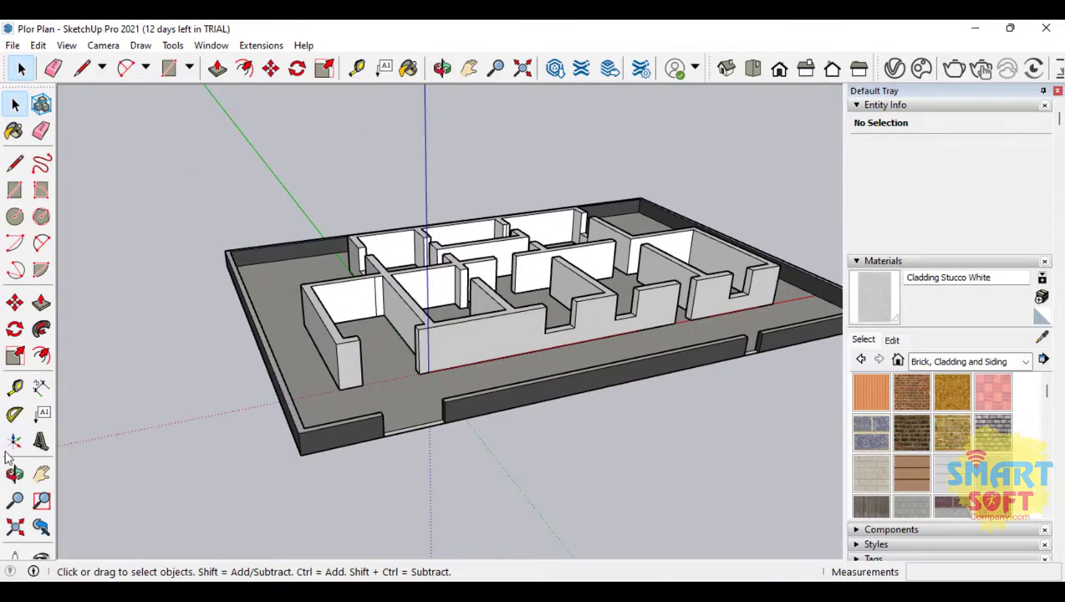
# Review the complete house with its floor and boundary wall from low and raised angles at the front corner
pyautogui.click(14, 473)
pyautogui.moveTo(125, 401); pyautogui.dragTo(402, 304)
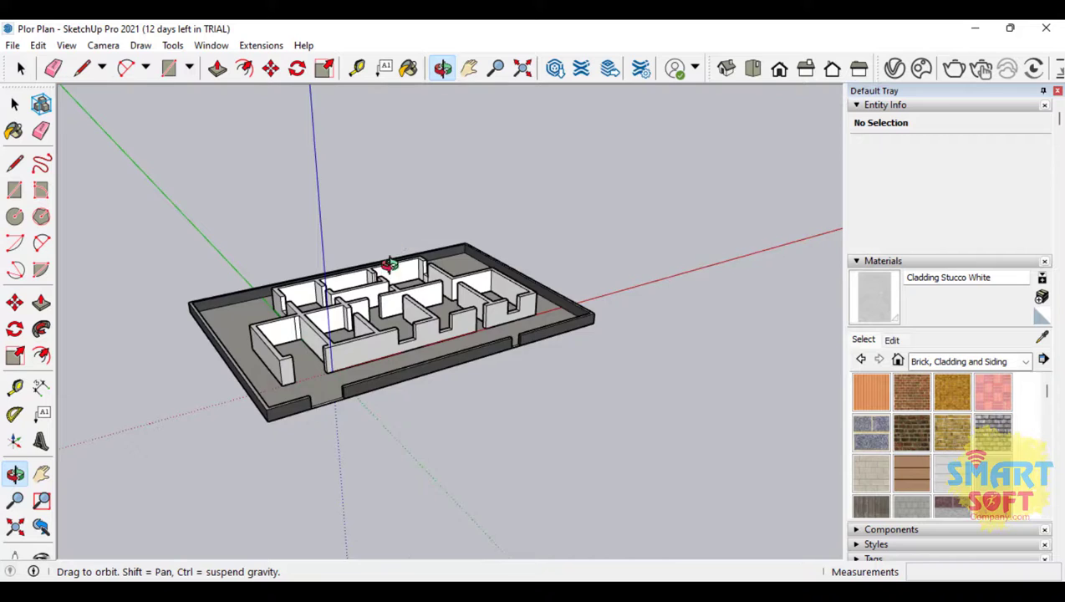
pyautogui.moveTo(388, 264); pyautogui.dragTo(582, 286)
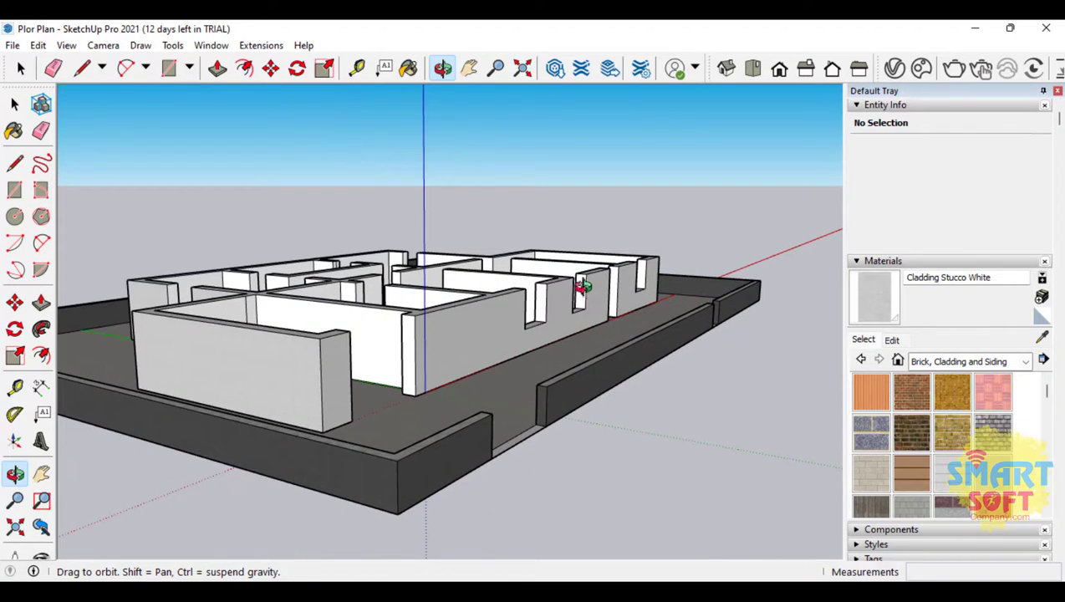
pyautogui.scroll(3, 468, 275)
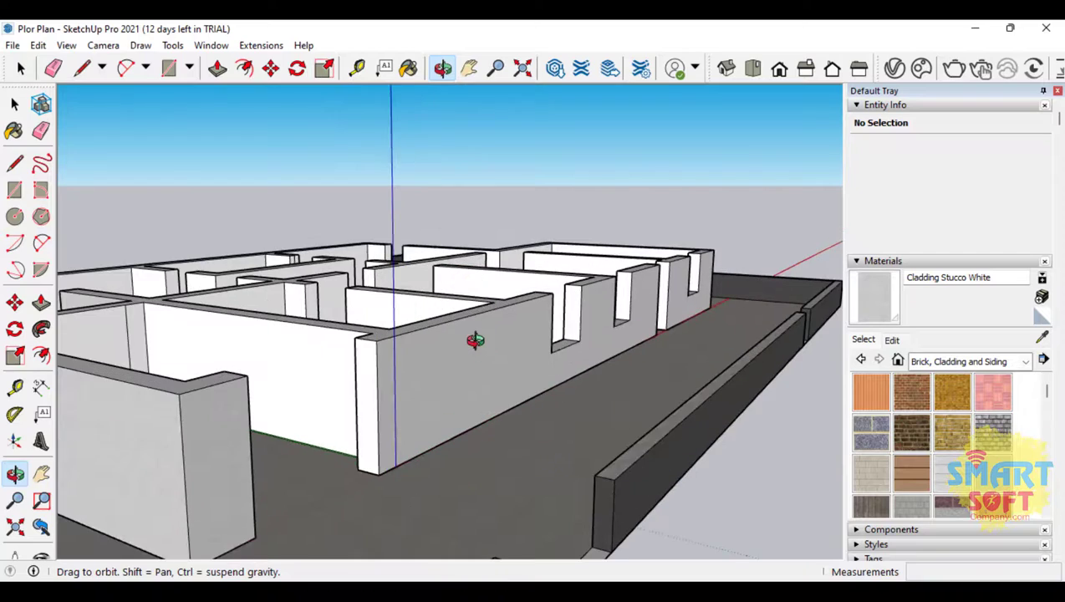
pyautogui.moveTo(475, 340); pyautogui.dragTo(520, 287)
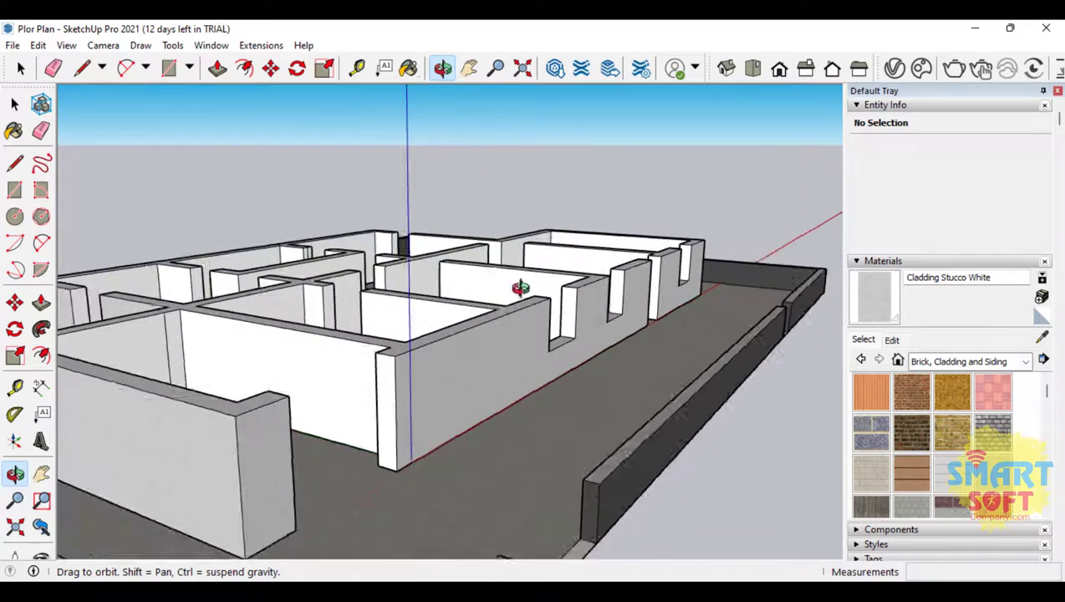
pyautogui.scroll(-5, 519, 288)
pyautogui.scroll(1, 459, 304)
pyautogui.scroll(1, 447, 314)
pyautogui.scroll(4, 423, 326)
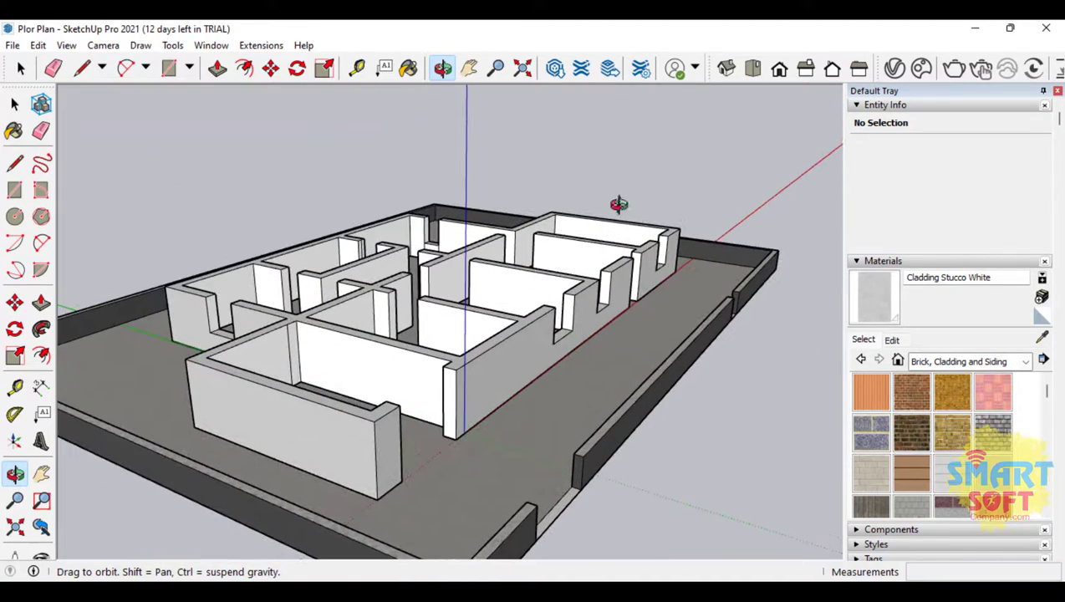